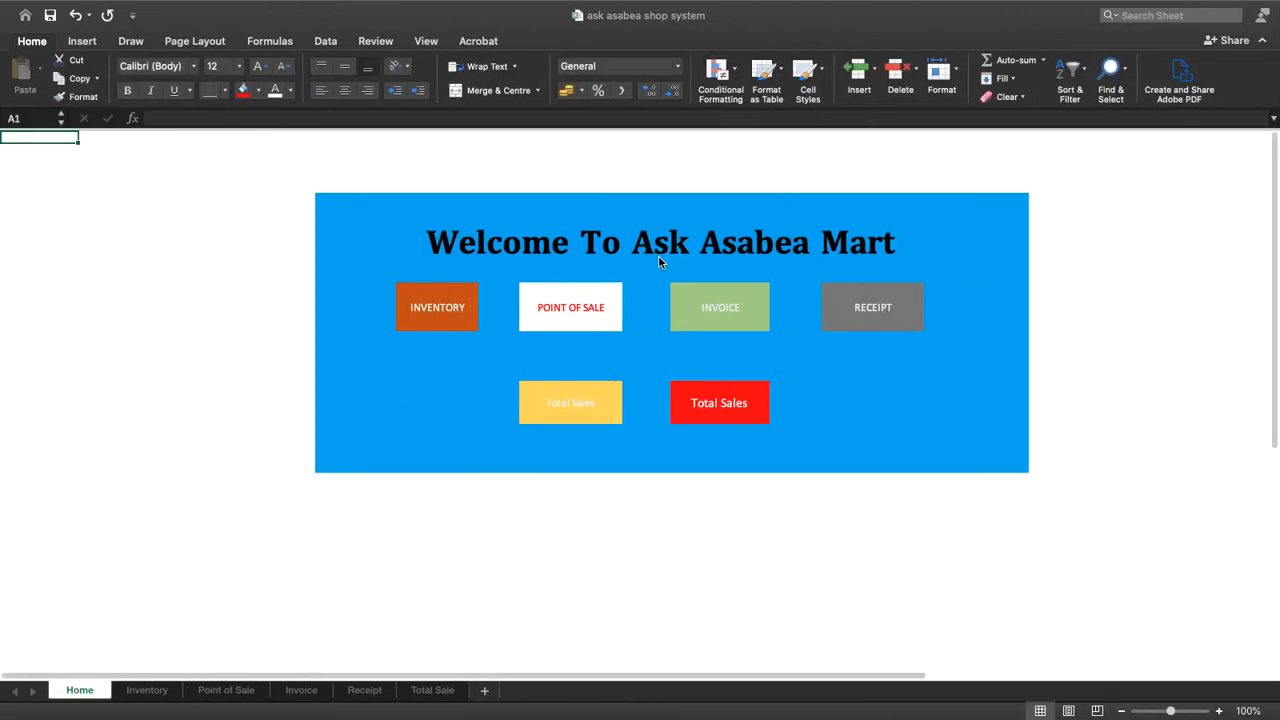
Look over the finished shop system workbook's Home page alongside the blank Book4 workbook
{"action": "key", "text": "ctrl+Right"}
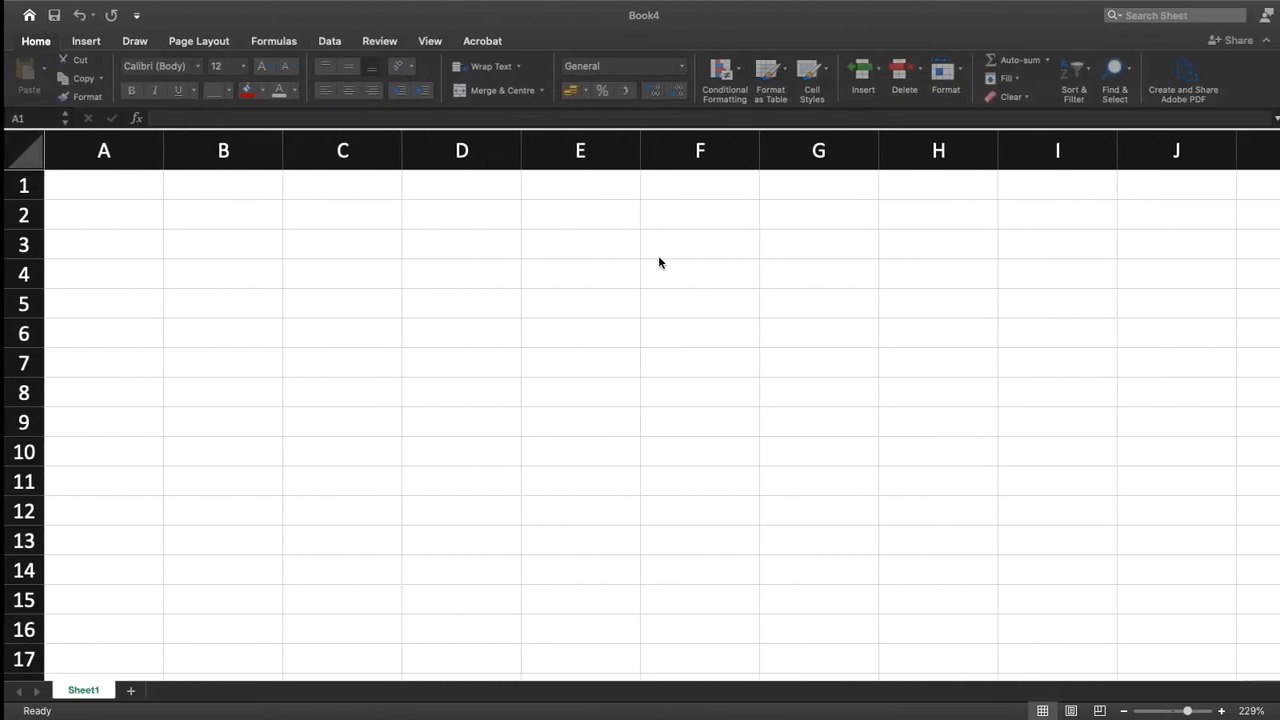
{"action": "key", "text": "ctrl+Left"}
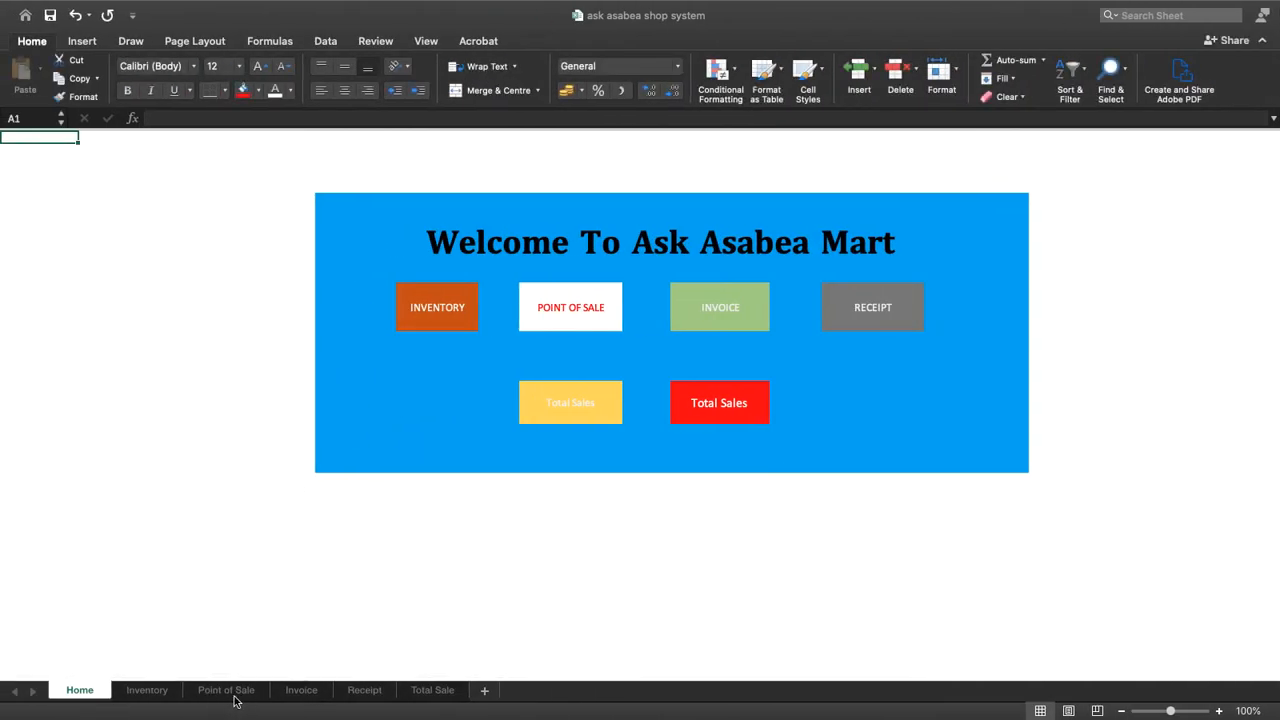
{"action": "key", "text": "ctrl+Right"}
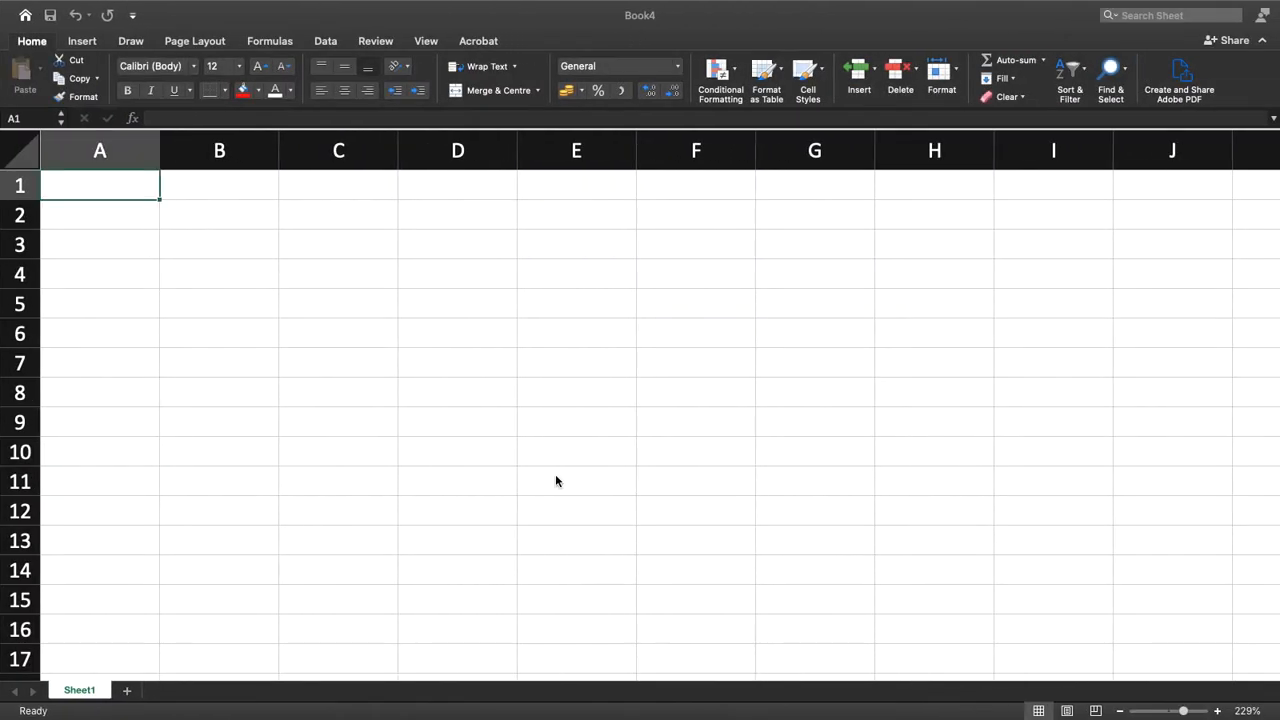
{"action": "key", "text": "ctrl+Right"}
{"action": "key", "text": "ctrl+Left"}
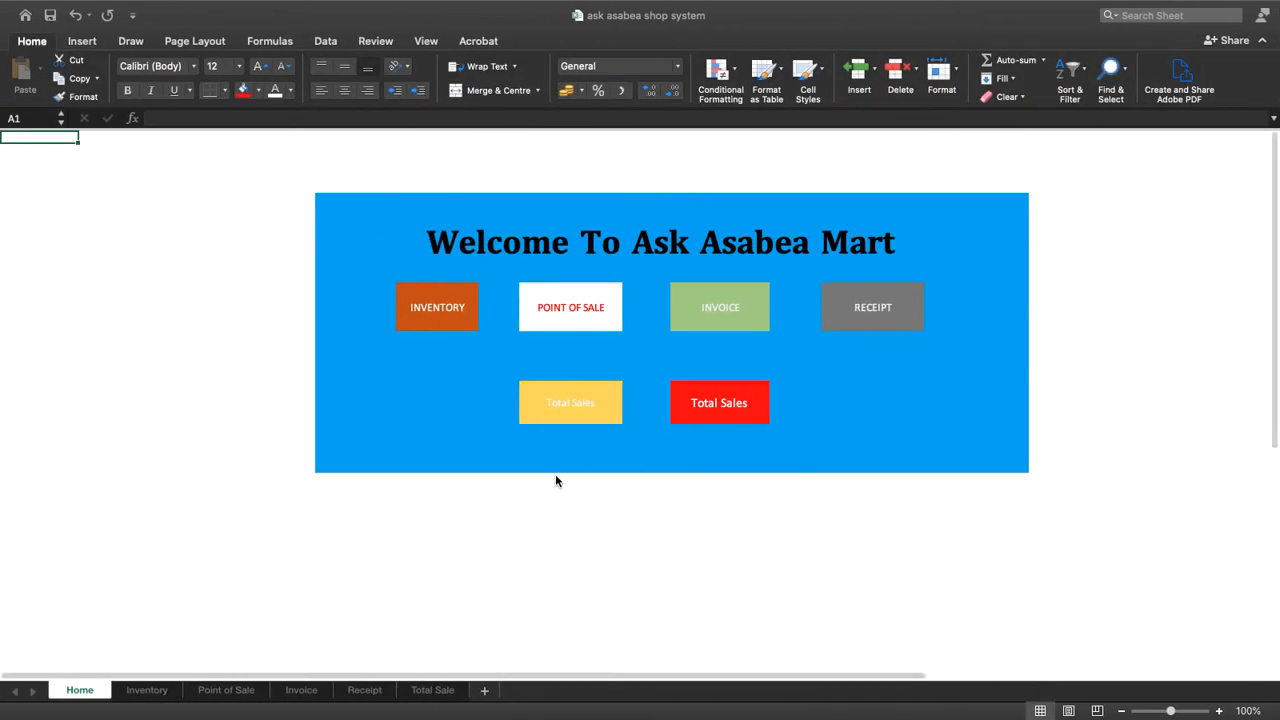
Consult the features list in the Google Docs outline and rename Book4's Sheet1 as Home
{"action": "key", "text": "ctrl+Left"}
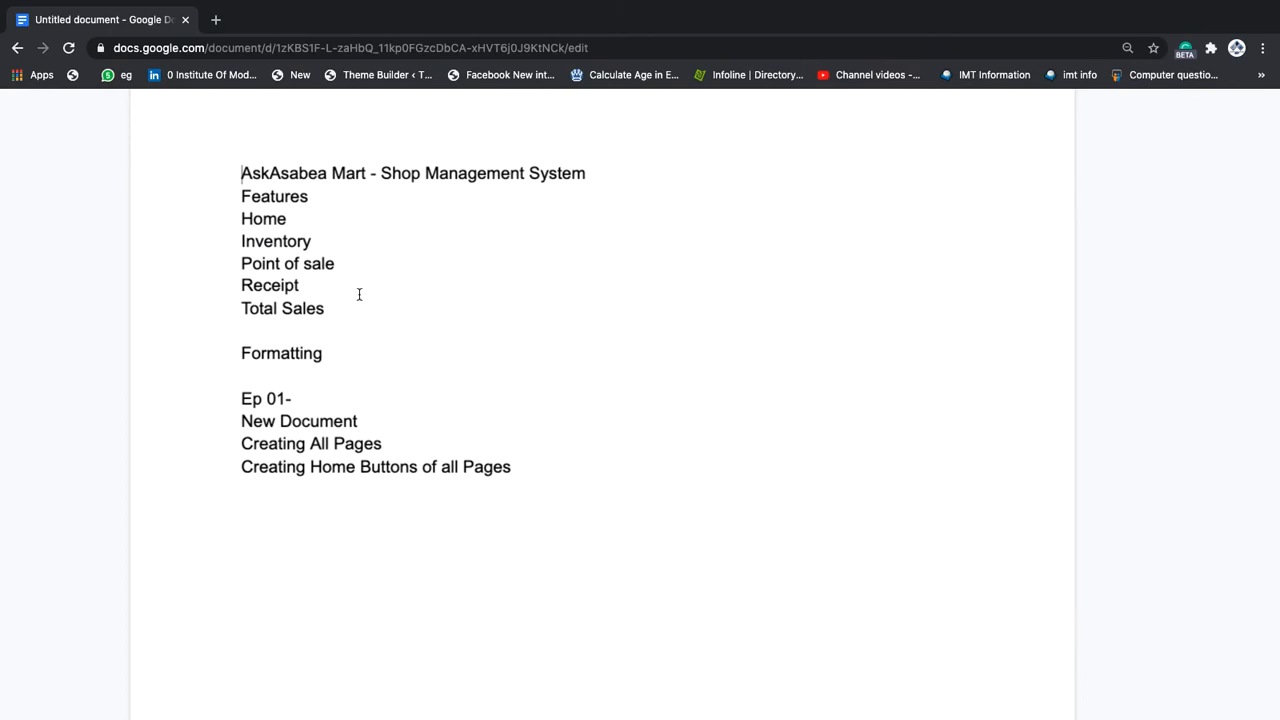
{"action": "left_click_drag", "start_coordinate": [292, 219], "coordinate": [243, 219]}
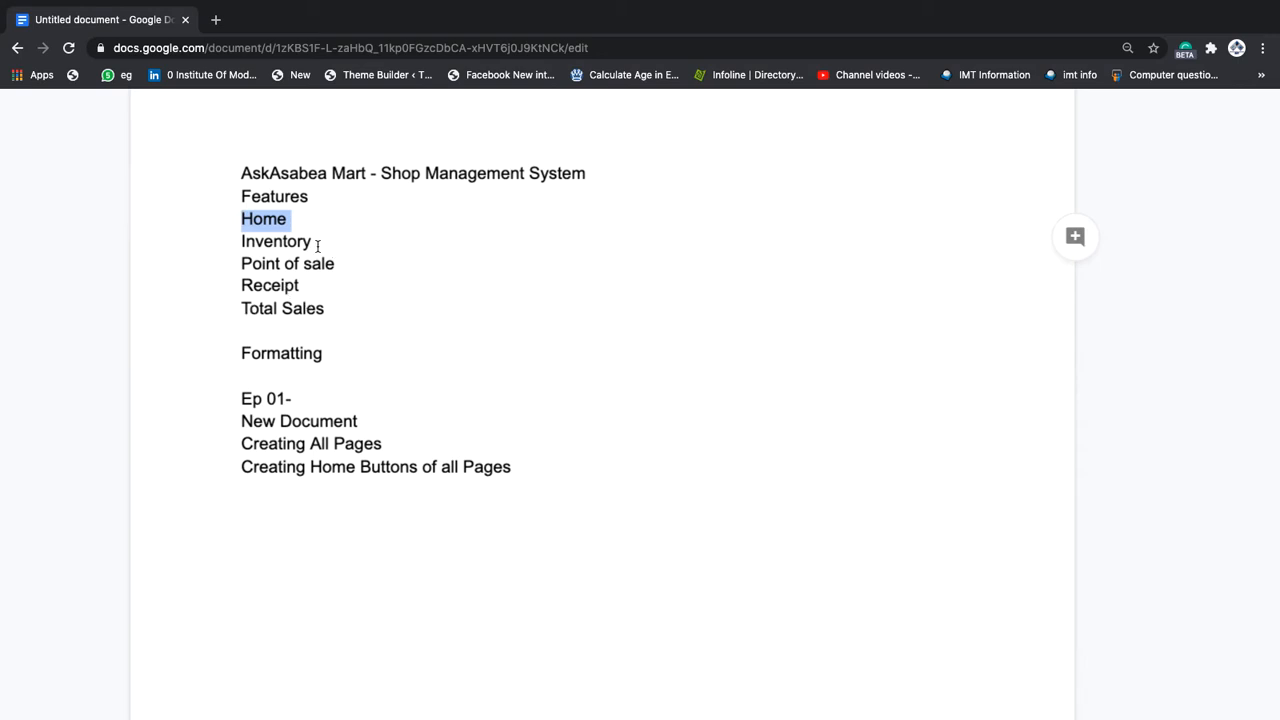
{"action": "key", "text": "ctrl+Right"}
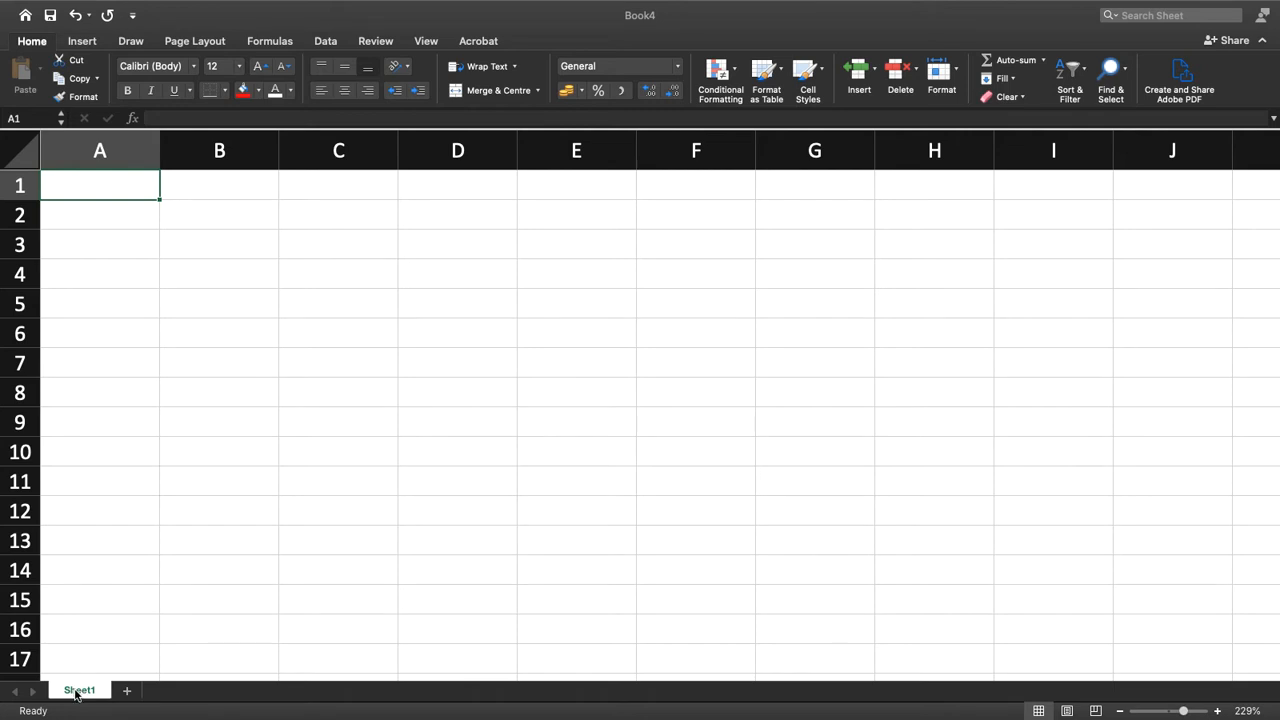
{"action": "double_click", "coordinate": [86, 692]}
{"action": "type", "text": "Home"}
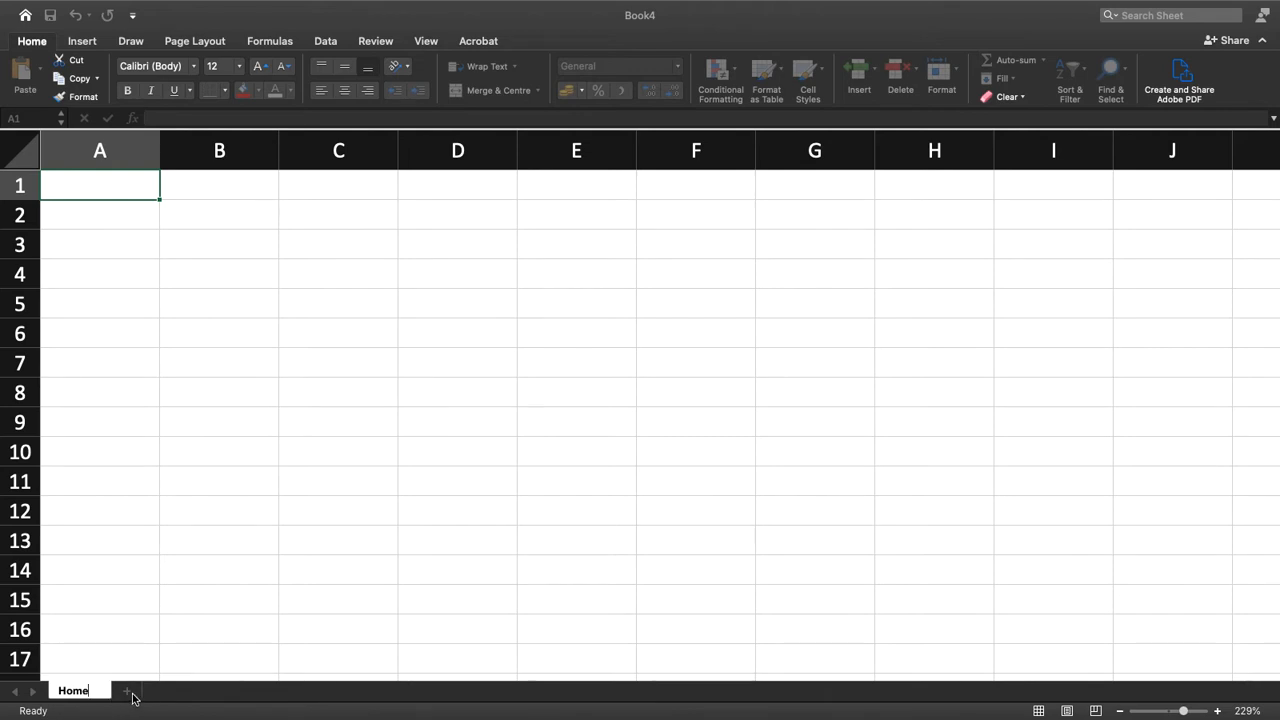
{"action": "key", "text": "Return"}
Add a second sheet to Book4 and name it Inventory, copying the name from the Google Docs outline
{"action": "left_click", "coordinate": [128, 692]}
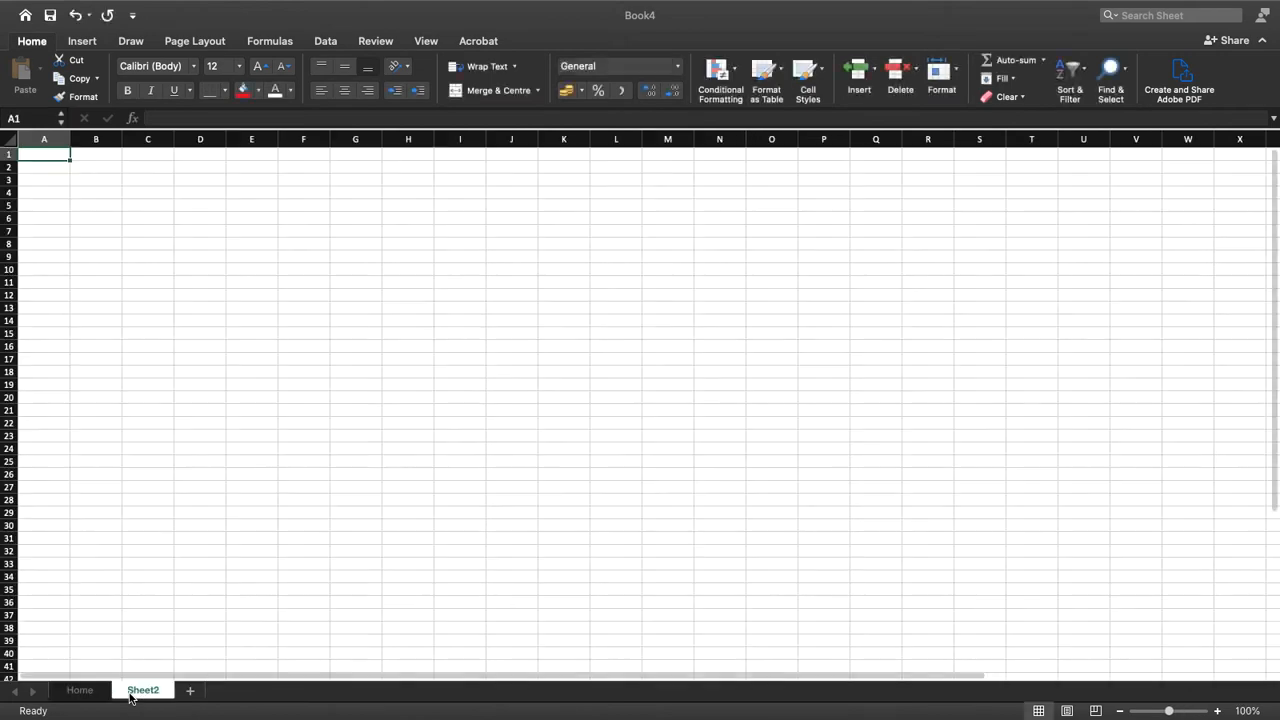
{"action": "double_click", "coordinate": [137, 695]}
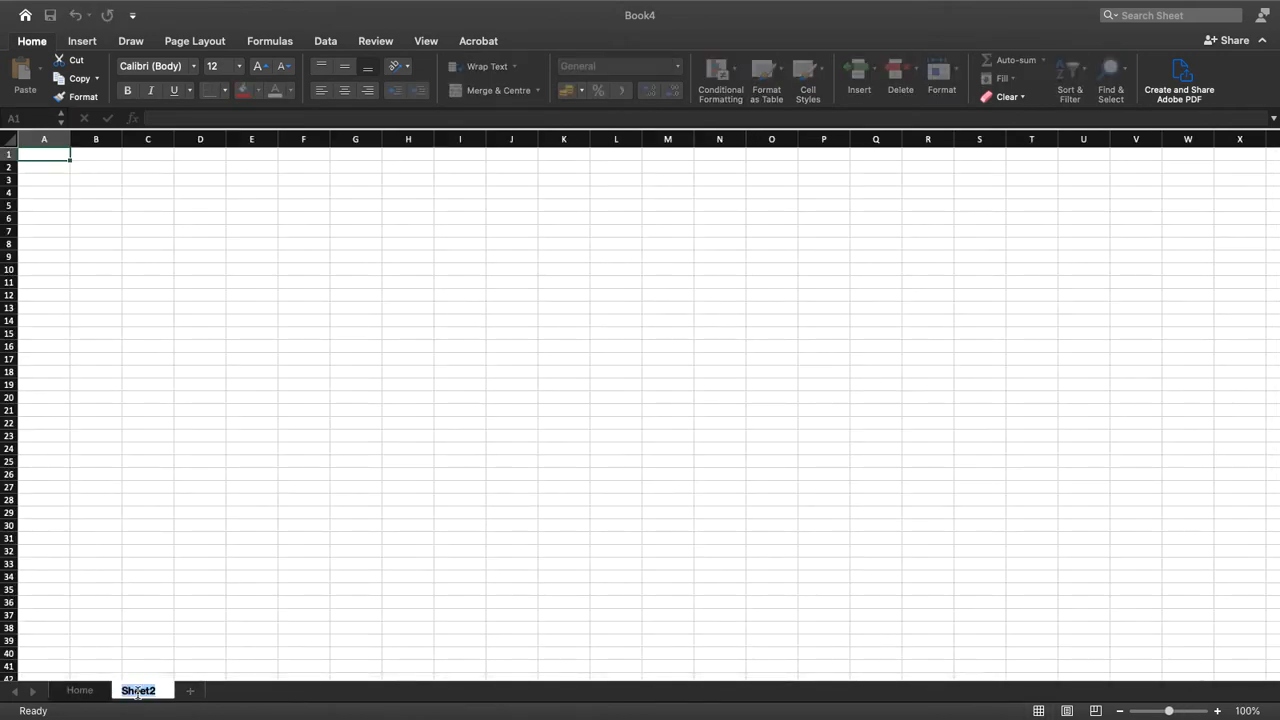
{"action": "key", "text": "ctrl+Left"}
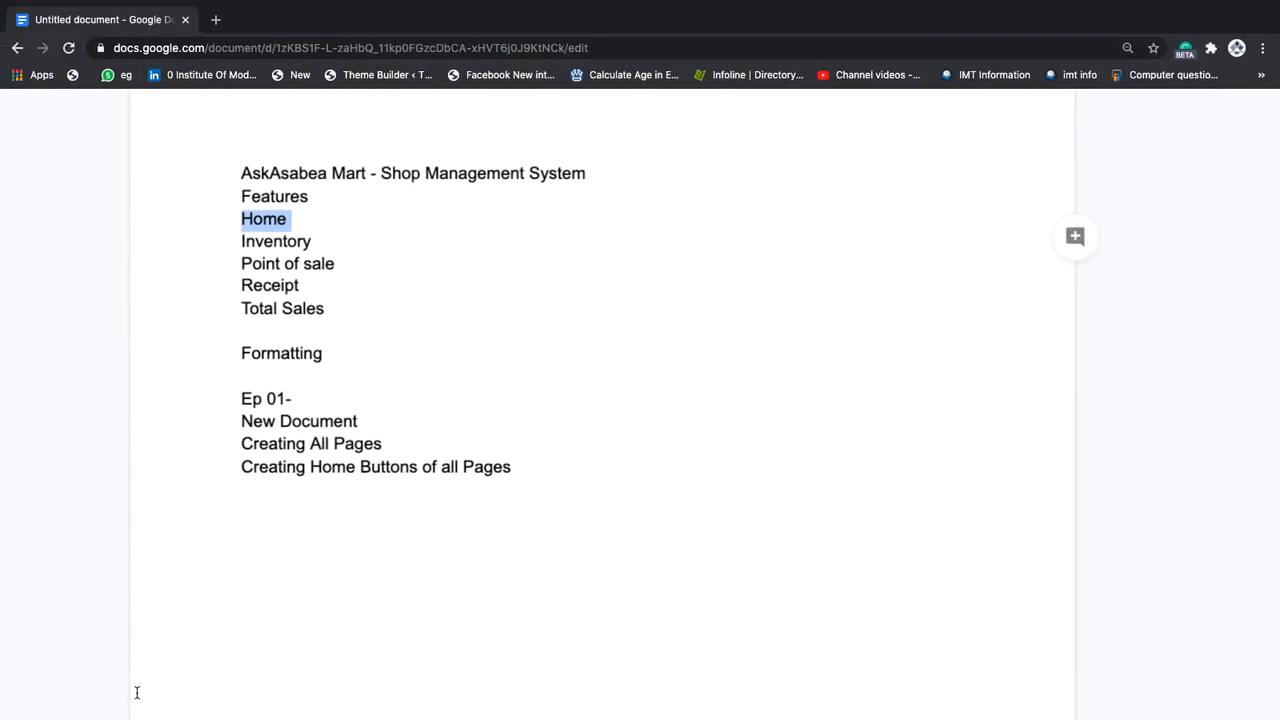
{"action": "left_click_drag", "start_coordinate": [316, 245], "coordinate": [240, 247]}
{"action": "key", "text": "super+c"}
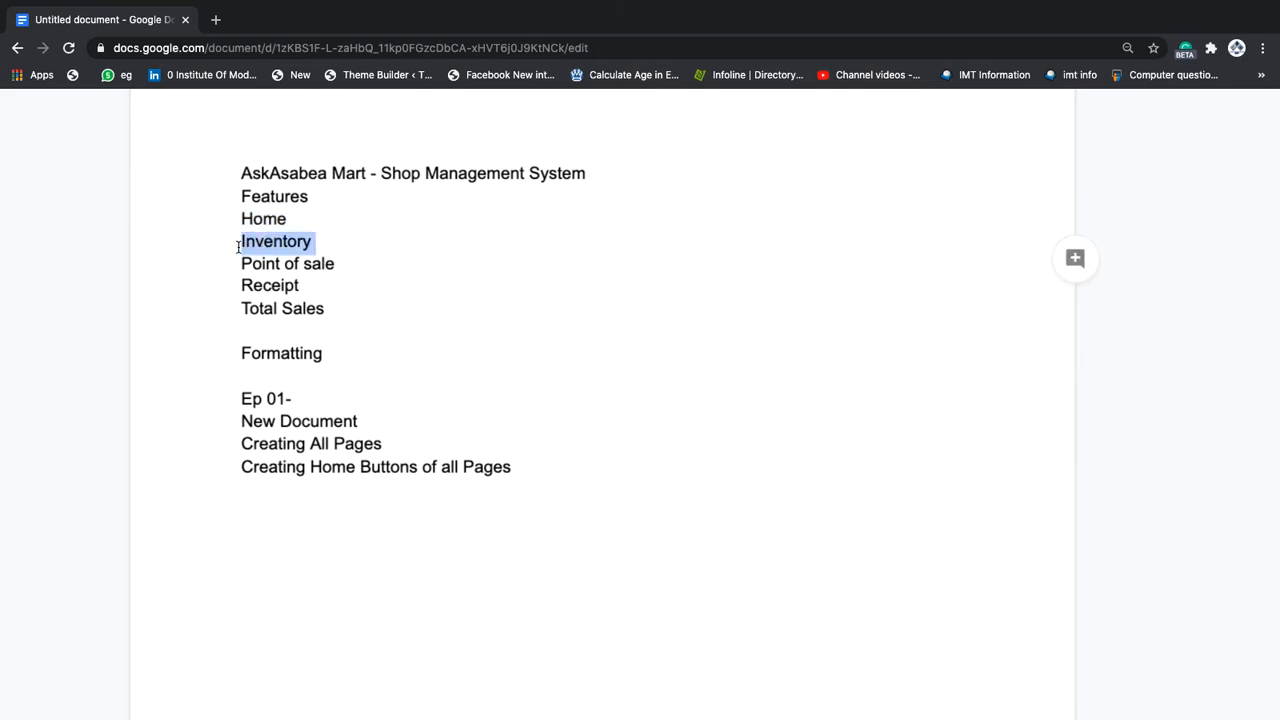
{"action": "key", "text": "ctrl+Right"}
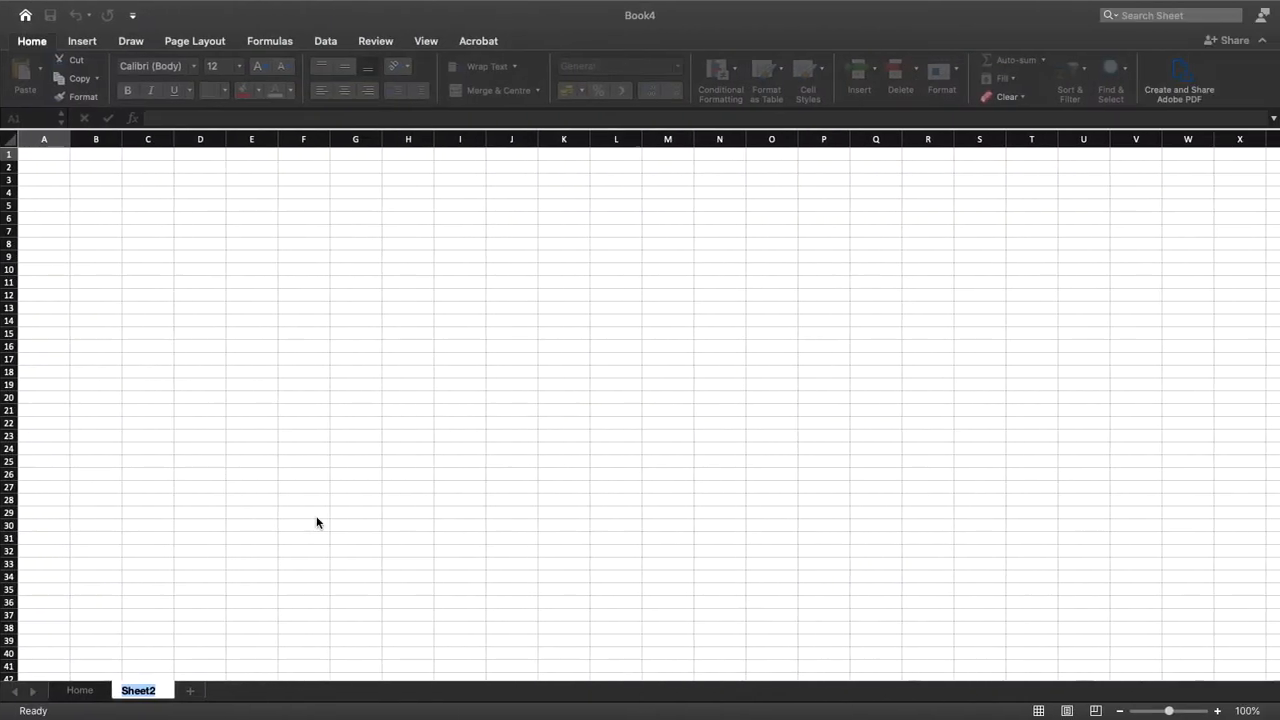
{"action": "key", "text": "super+v"}
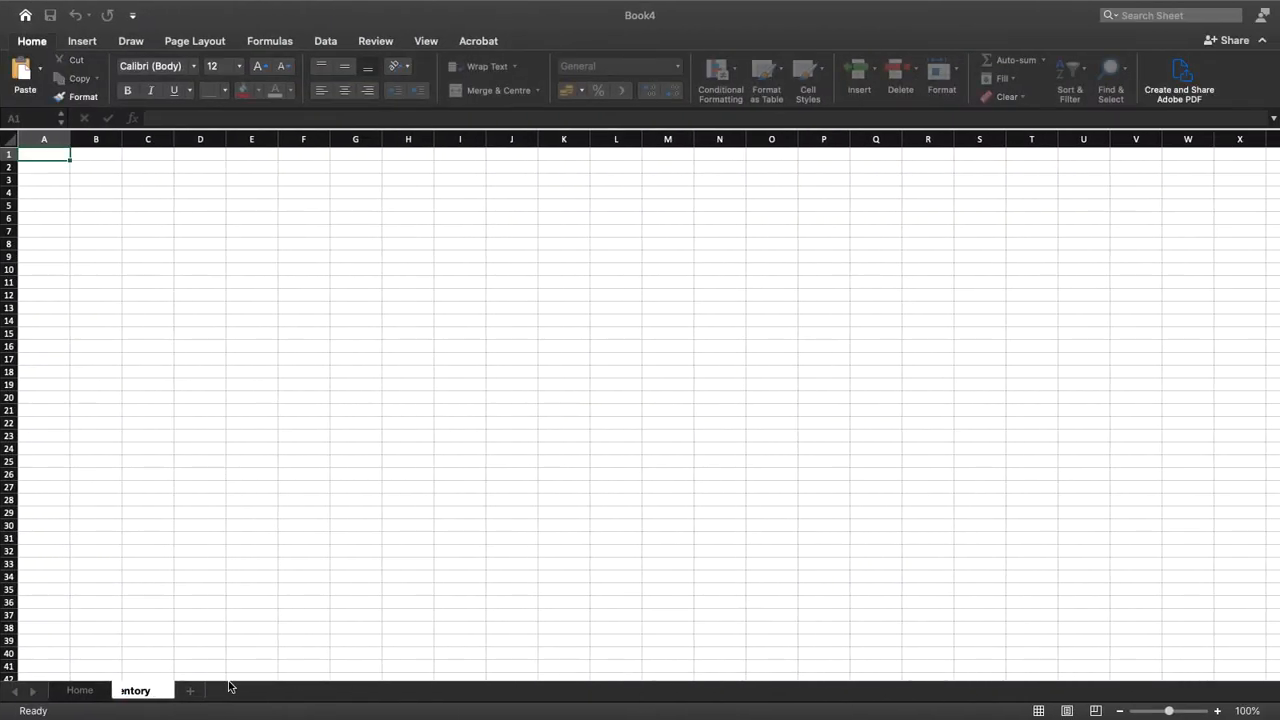
Add a third sheet after Inventory and name it Point of sale, copying the name from the Google Docs outline
{"action": "left_click", "coordinate": [188, 696]}
{"action": "key", "text": "ctrl+Left"}
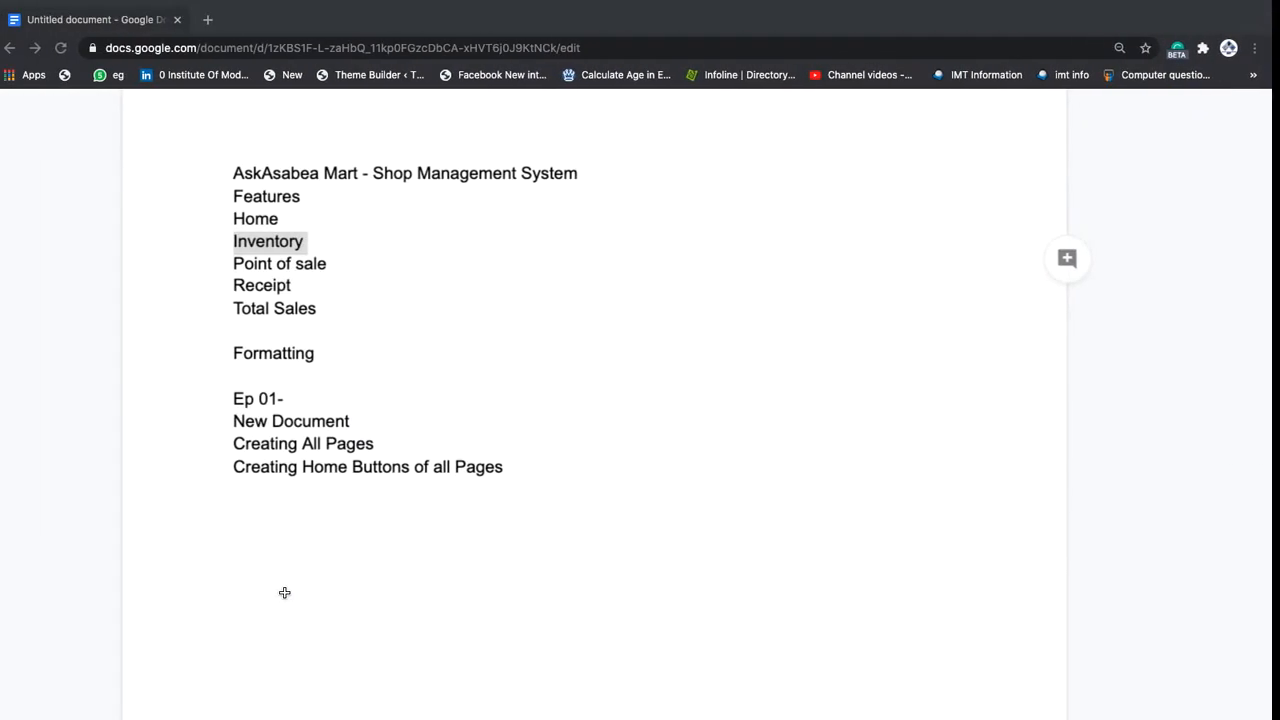
{"action": "left_click_drag", "start_coordinate": [340, 261], "coordinate": [233, 265]}
{"action": "key", "text": "ctrl+c"}
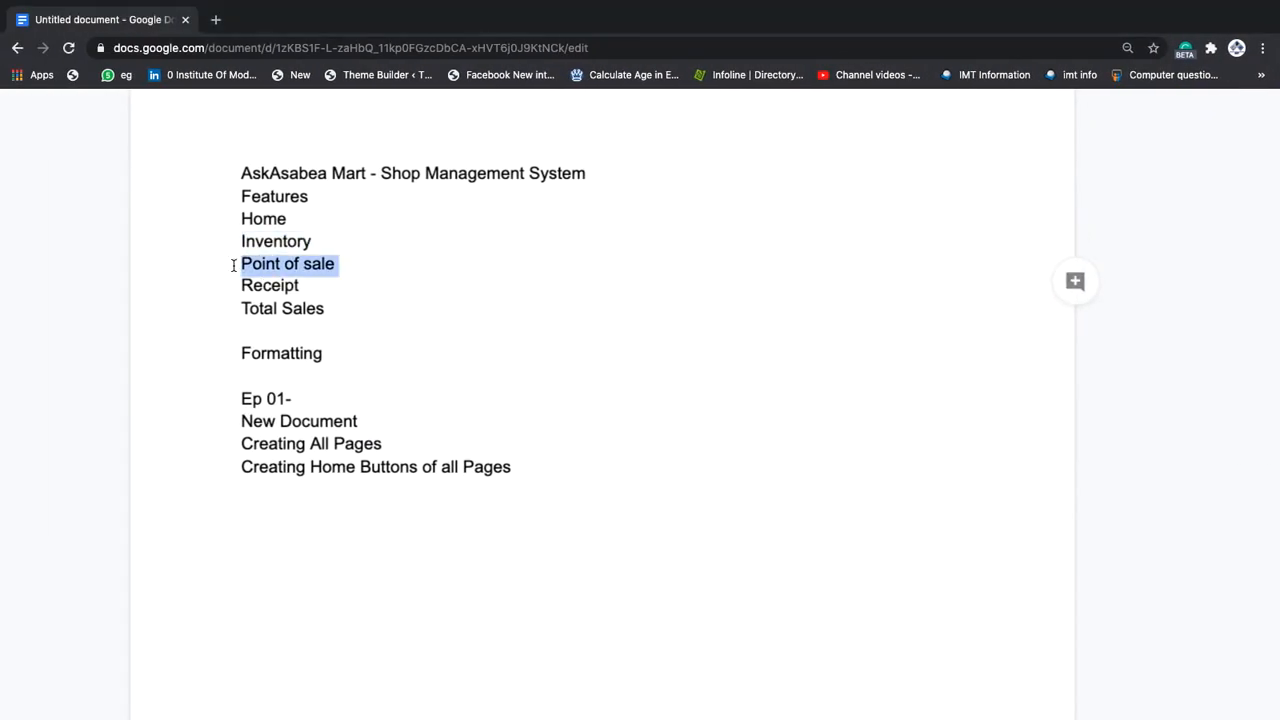
{"action": "key", "text": "ctrl+Right"}
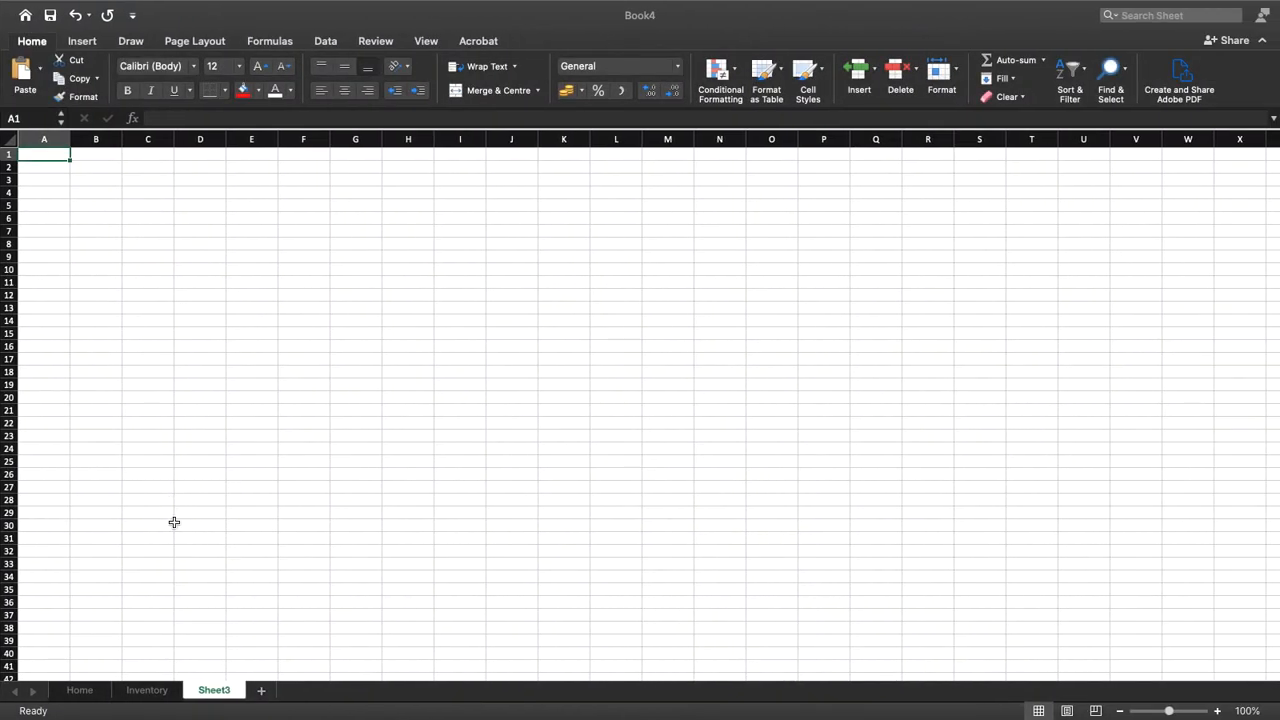
{"action": "double_click", "coordinate": [215, 690]}
{"action": "key", "text": "ctrl+v"}
{"action": "key", "text": "Return"}
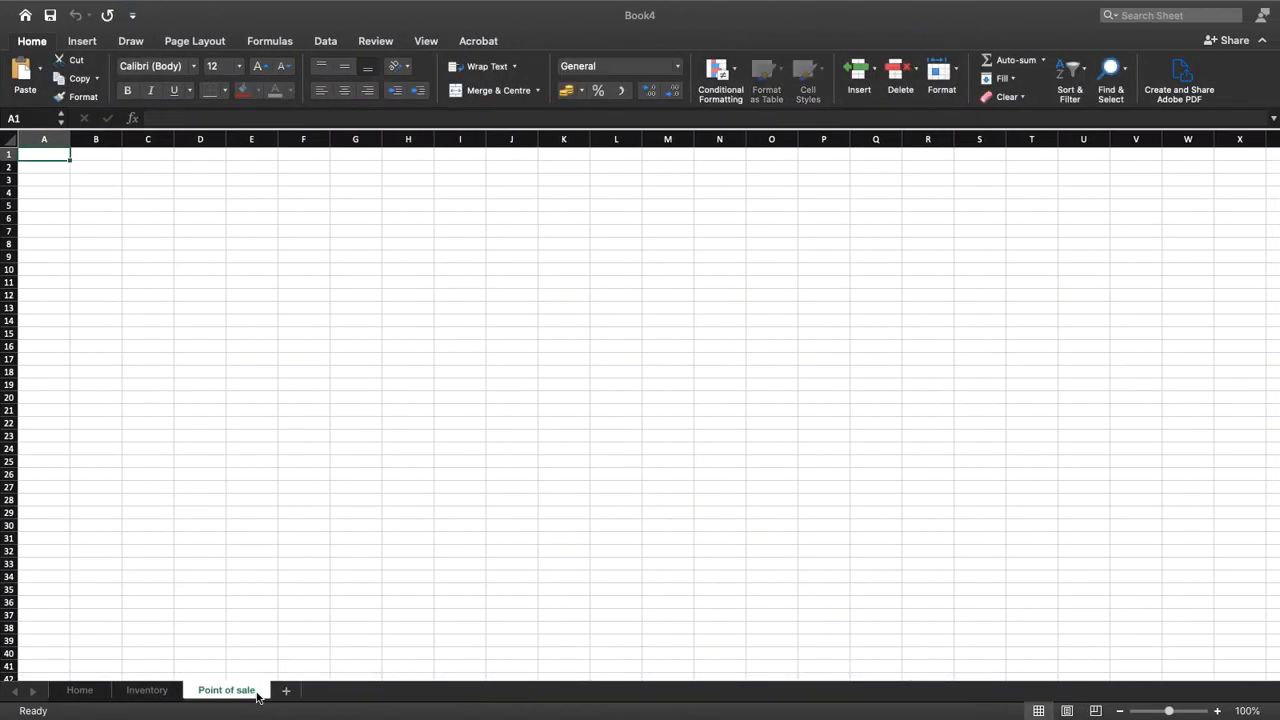
Copy Receipt from the Google Docs outline and use it to name a new sheet after Point of sale
{"action": "key", "text": "ctrl+Left"}
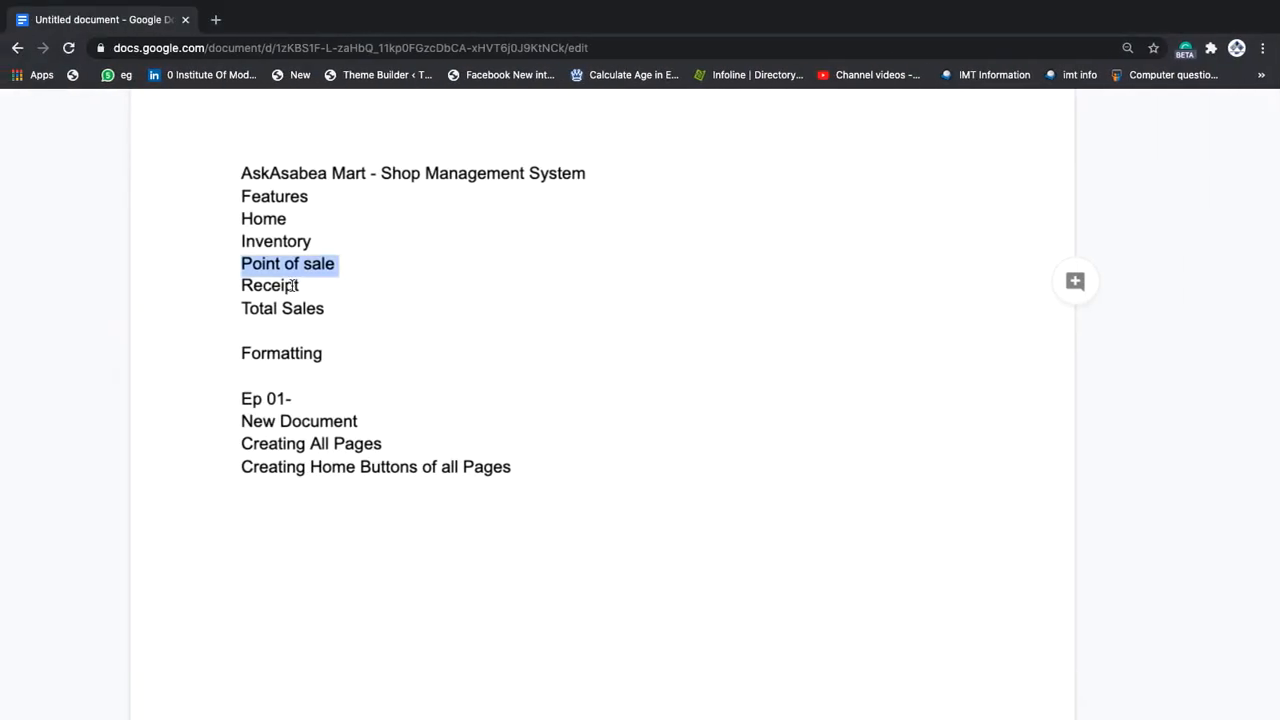
{"action": "double_click", "coordinate": [286, 287]}
{"action": "key", "text": "ctrl+c"}
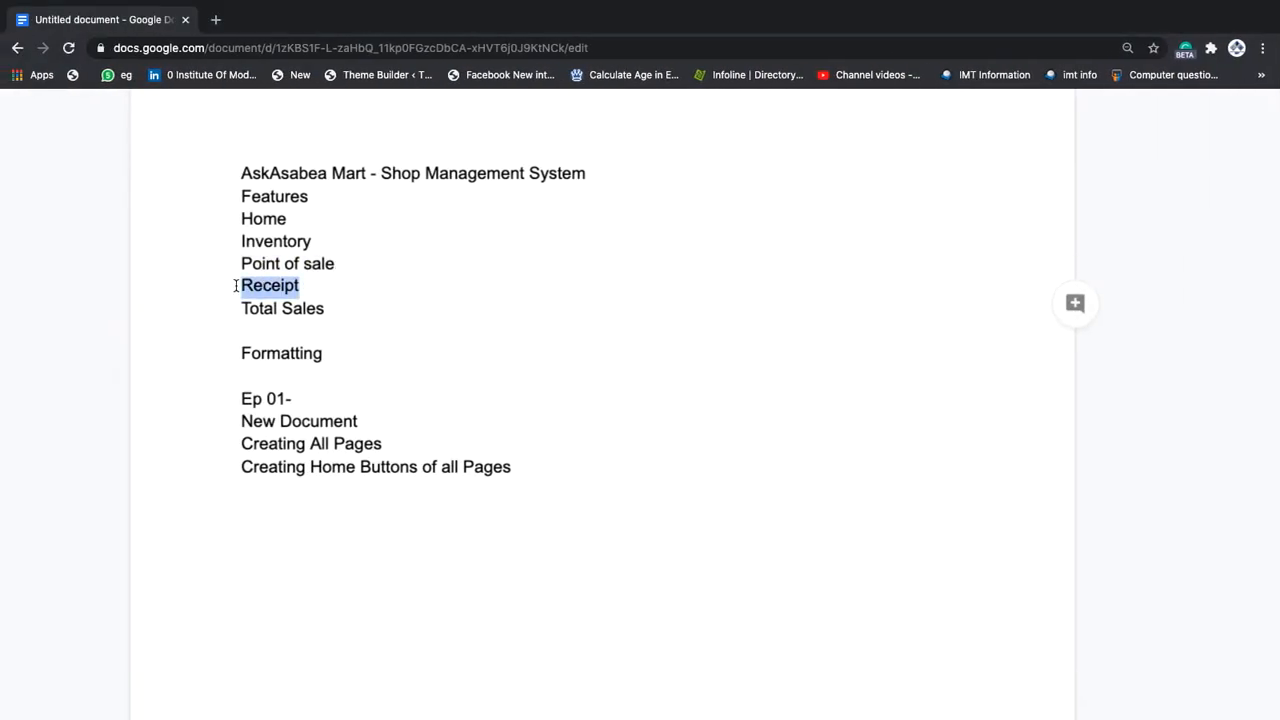
{"action": "key", "text": "ctrl+Right"}
{"action": "left_click", "coordinate": [286, 690]}
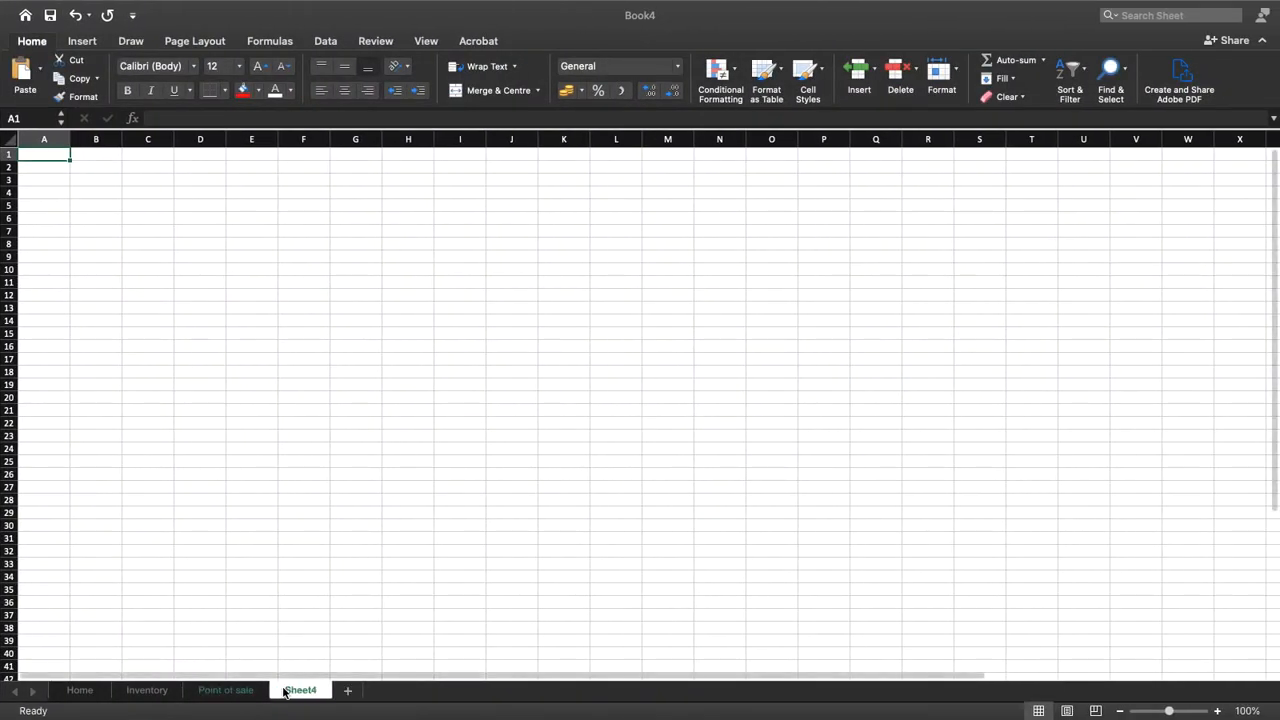
{"action": "double_click", "coordinate": [295, 689]}
{"action": "key", "text": "ctrl+v"}
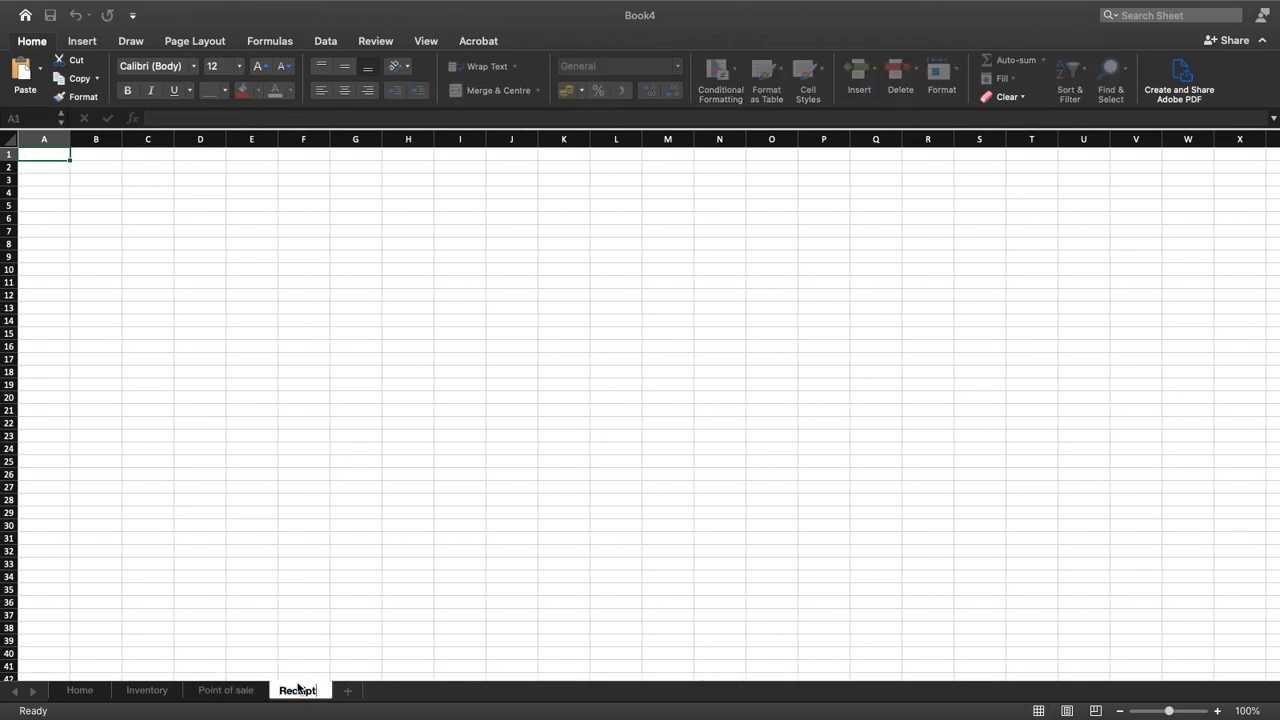
Copy Total Sales from the Google Docs outline and use it to name a new sheet after Receipt
{"action": "key", "text": "ctrl+Left"}
{"action": "left_click_drag", "start_coordinate": [326, 309], "coordinate": [244, 309]}
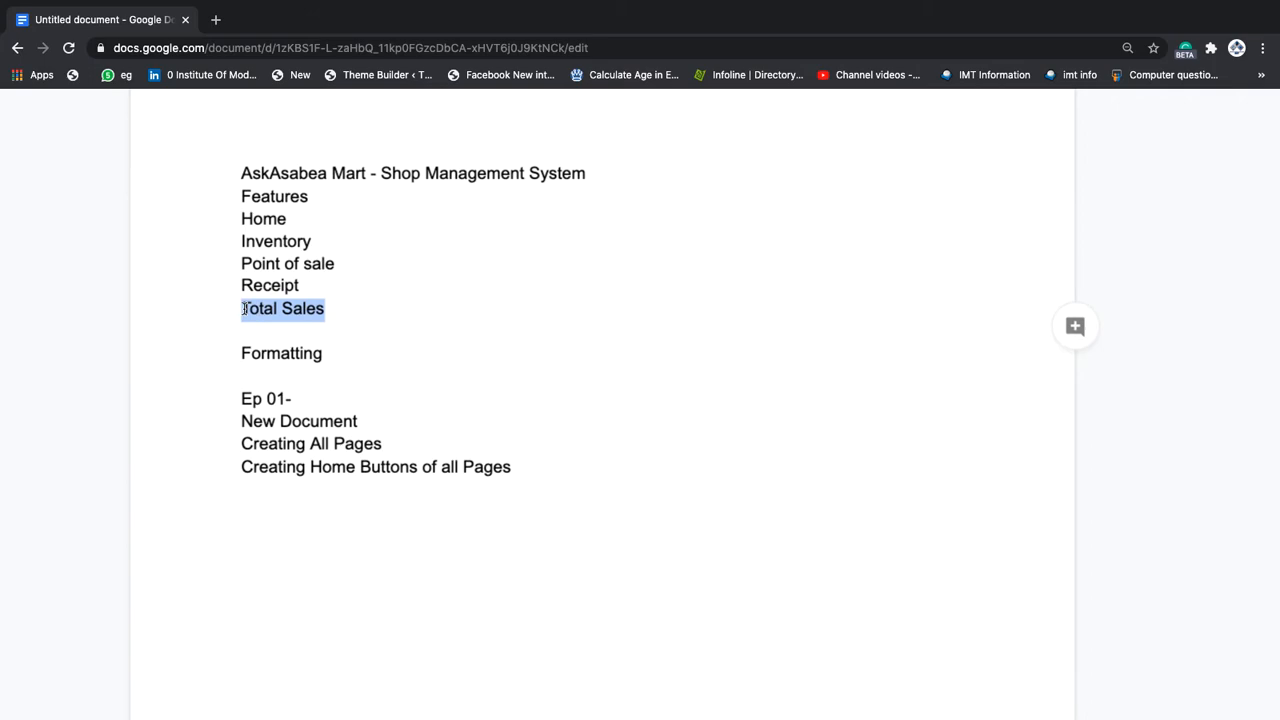
{"action": "key", "text": "ctrl+Right"}
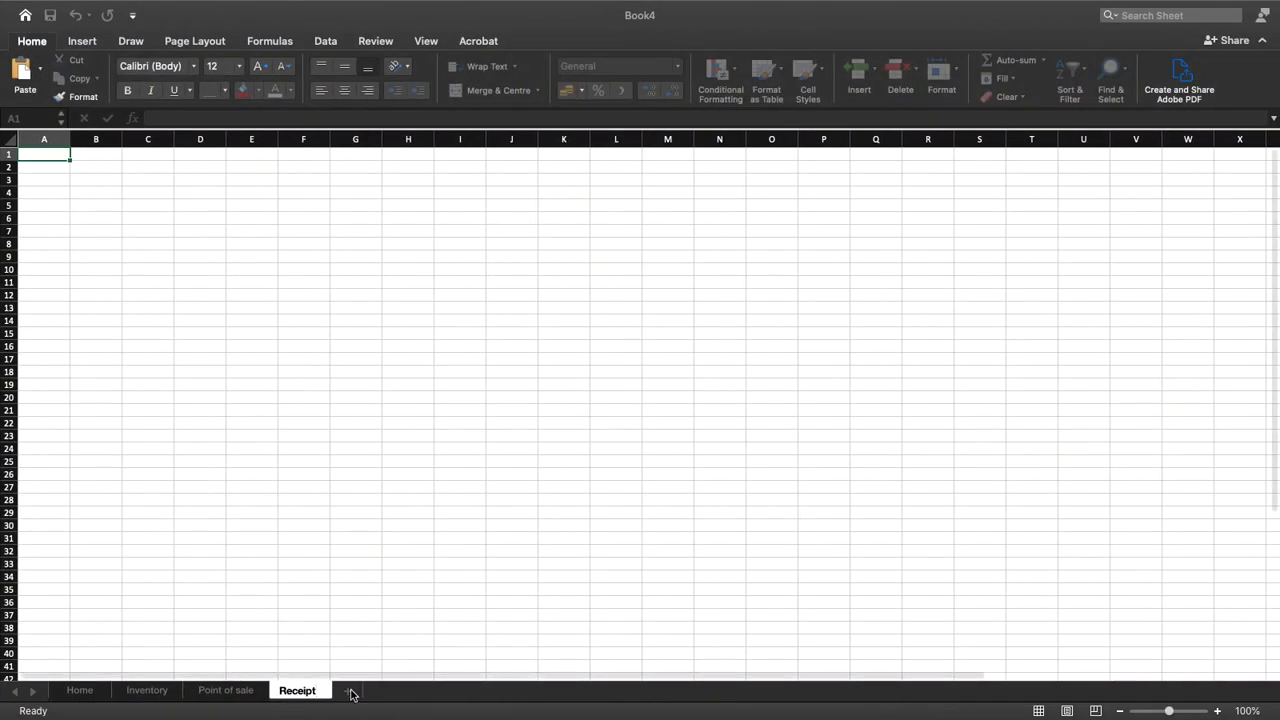
{"action": "left_click", "coordinate": [347, 692]}
{"action": "double_click", "coordinate": [363, 691]}
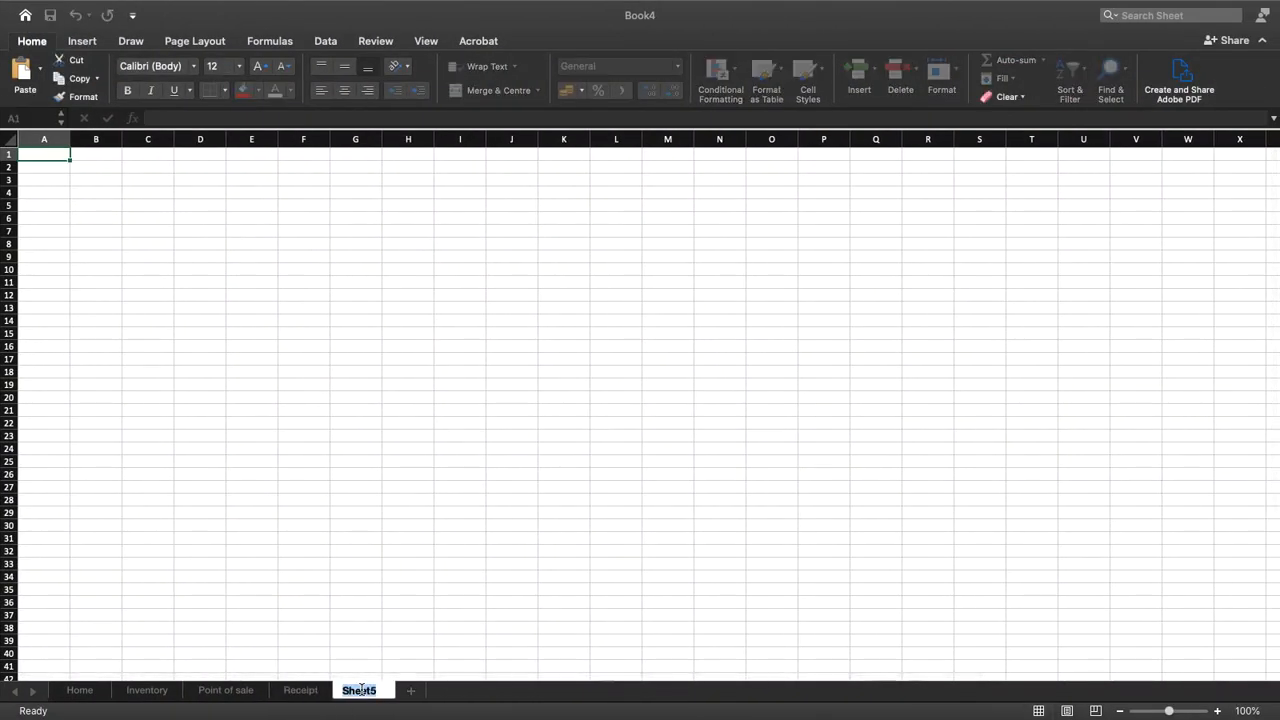
{"action": "key", "text": "super+v"}
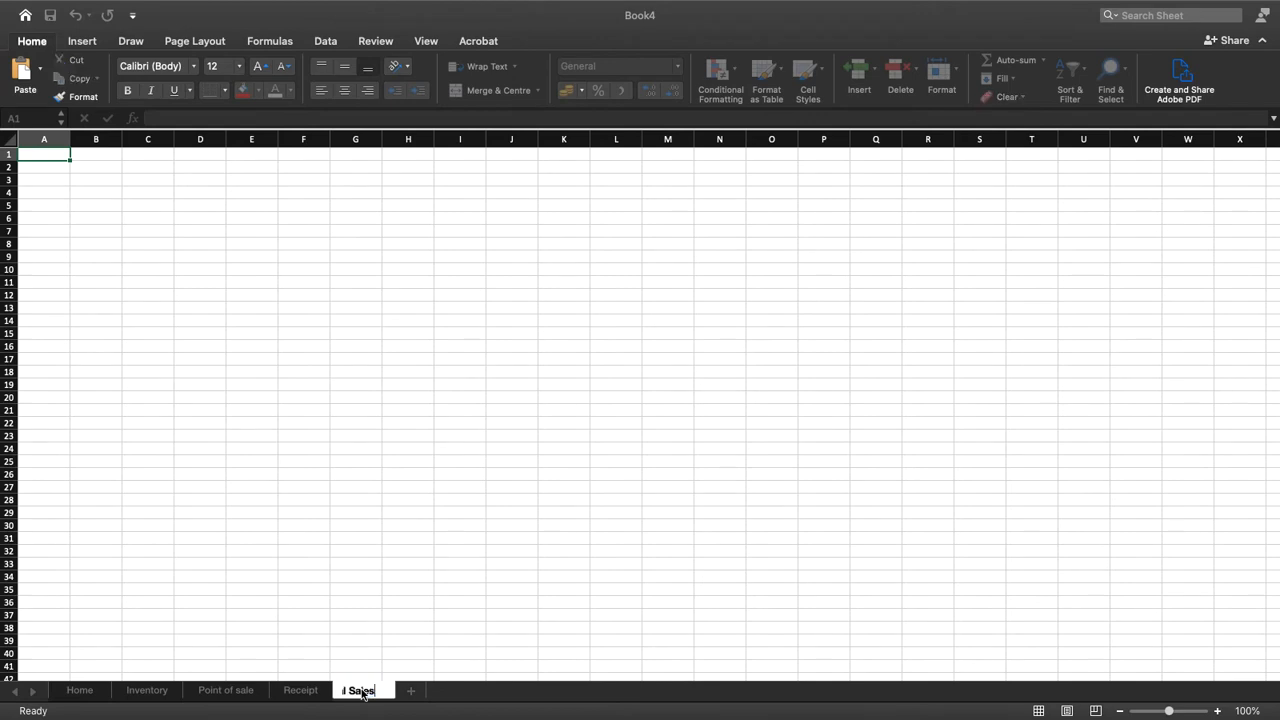
{"action": "key", "text": "ctrl+Left"}
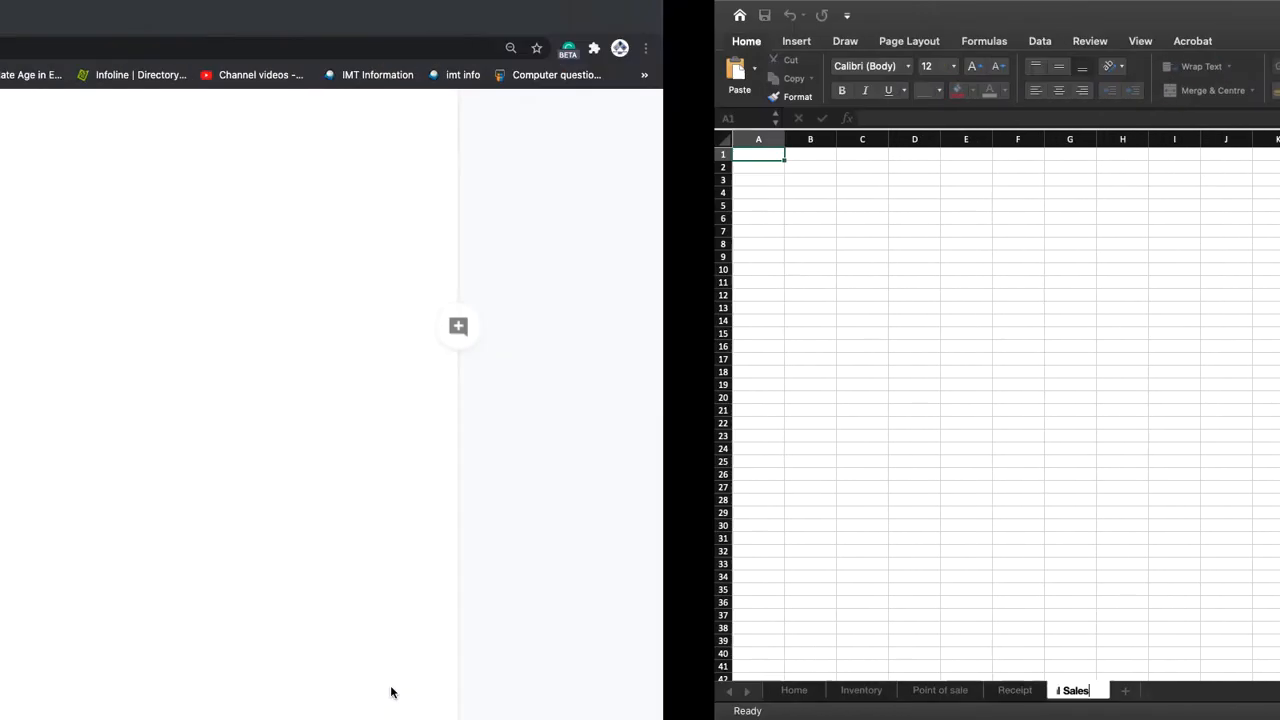
{"action": "key", "text": "ctrl+Right"}
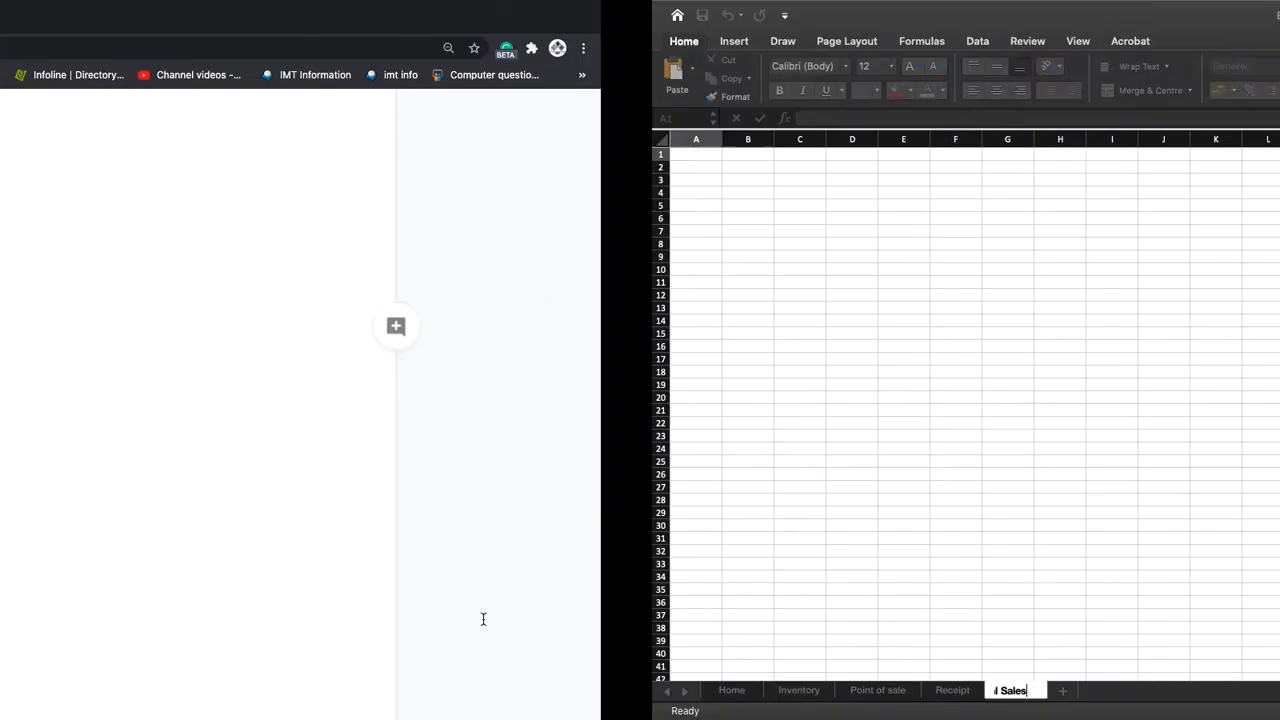
{"action": "left_click", "coordinate": [483, 619]}
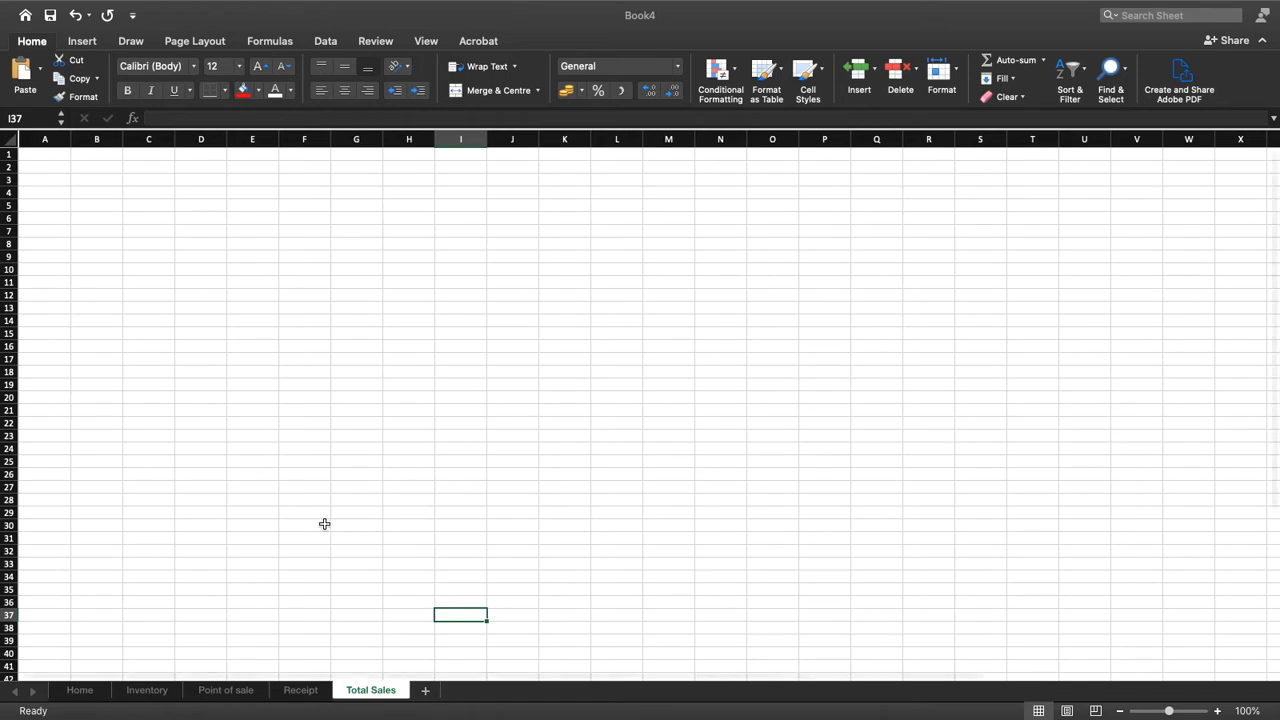
Review the Home, Inventory, Point of sale, Receipt and Total Sales sheets in turn, then return to Home
{"action": "left_click", "coordinate": [90, 692]}
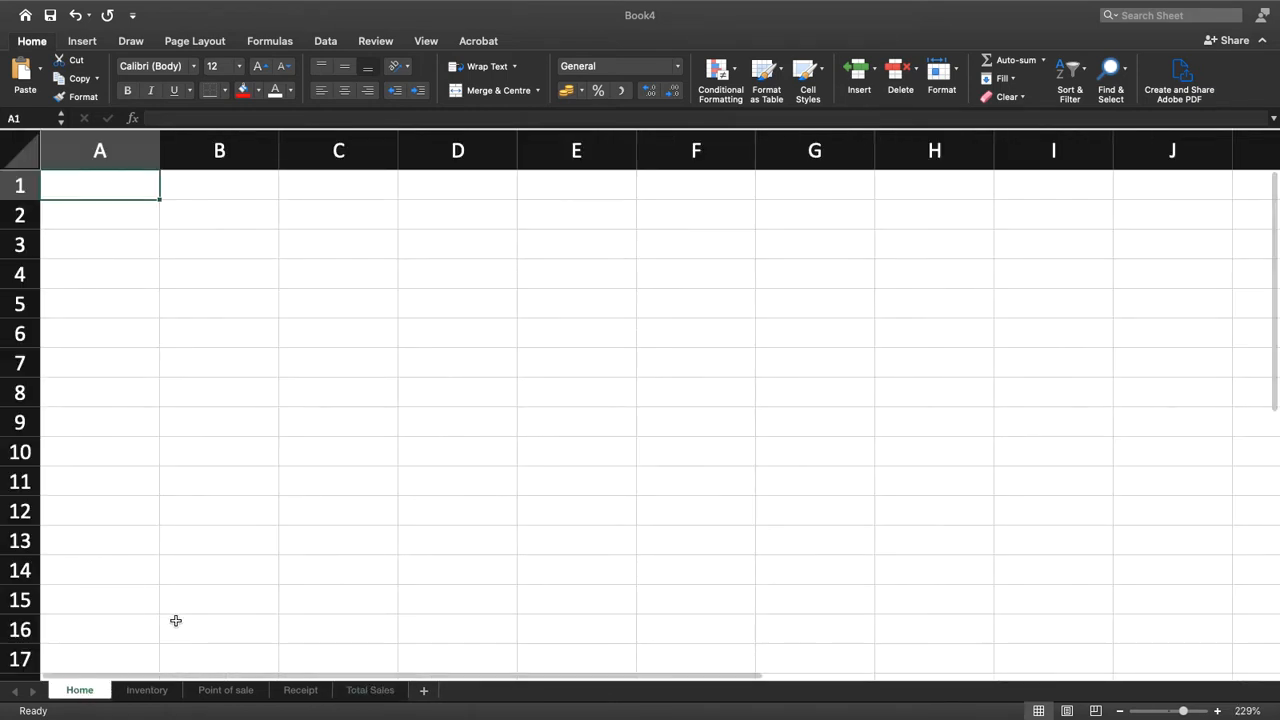
{"action": "left_click", "coordinate": [148, 692]}
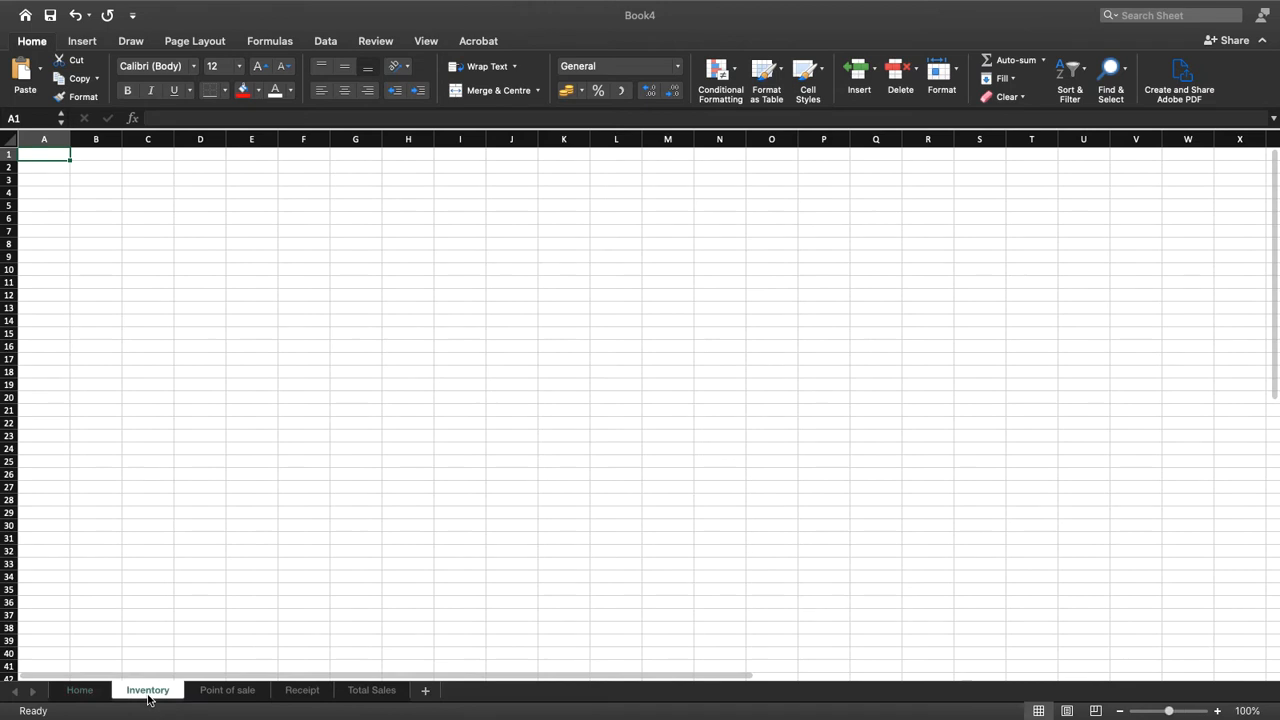
{"action": "left_click", "coordinate": [241, 692]}
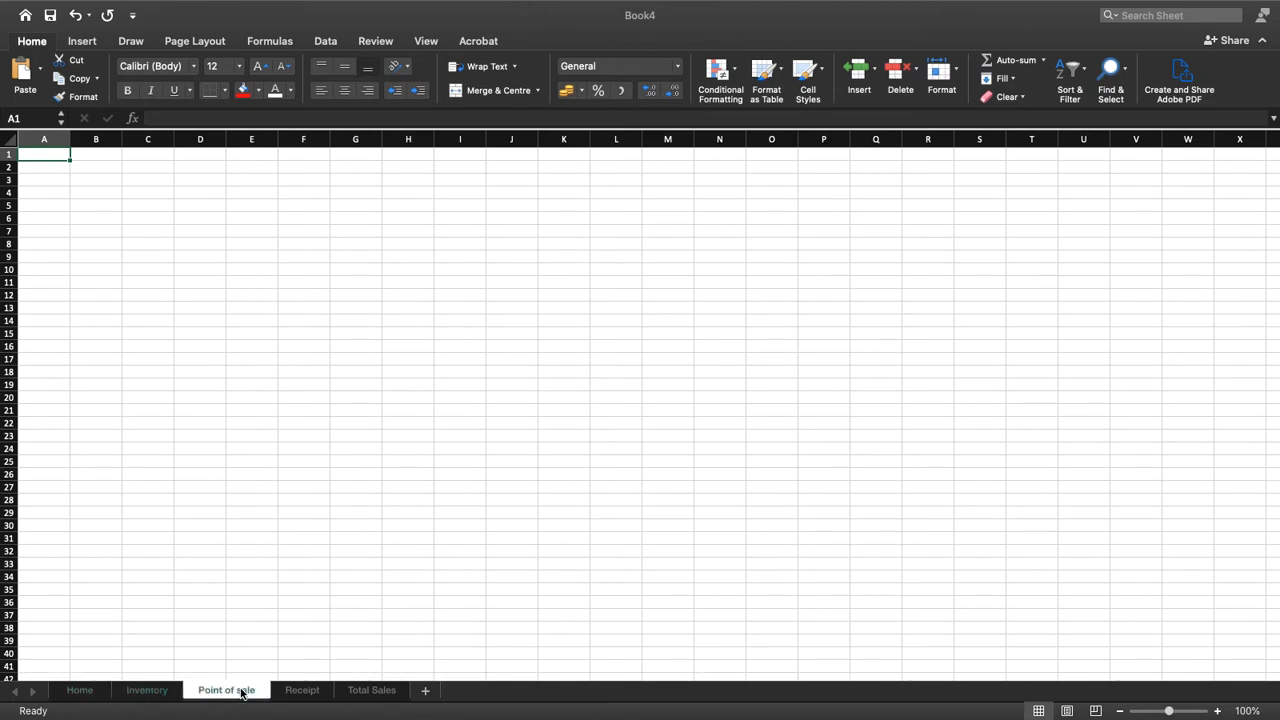
{"action": "left_click", "coordinate": [309, 692]}
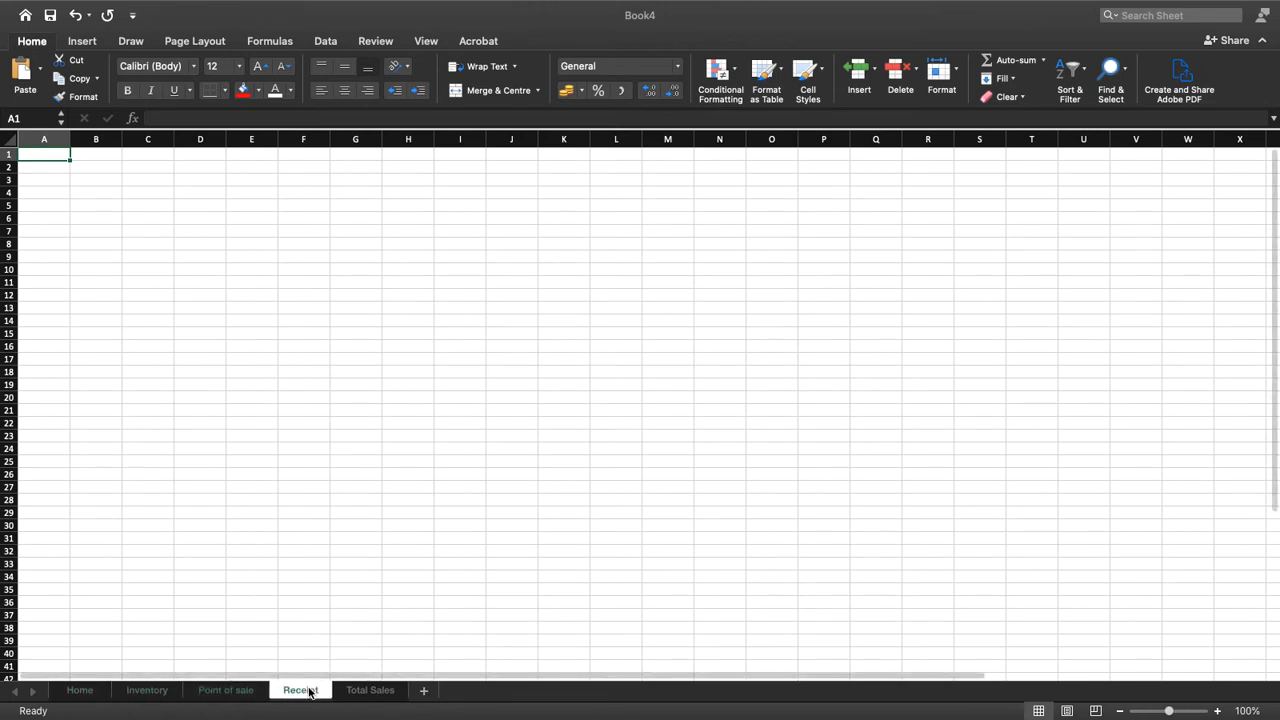
{"action": "left_click", "coordinate": [378, 697]}
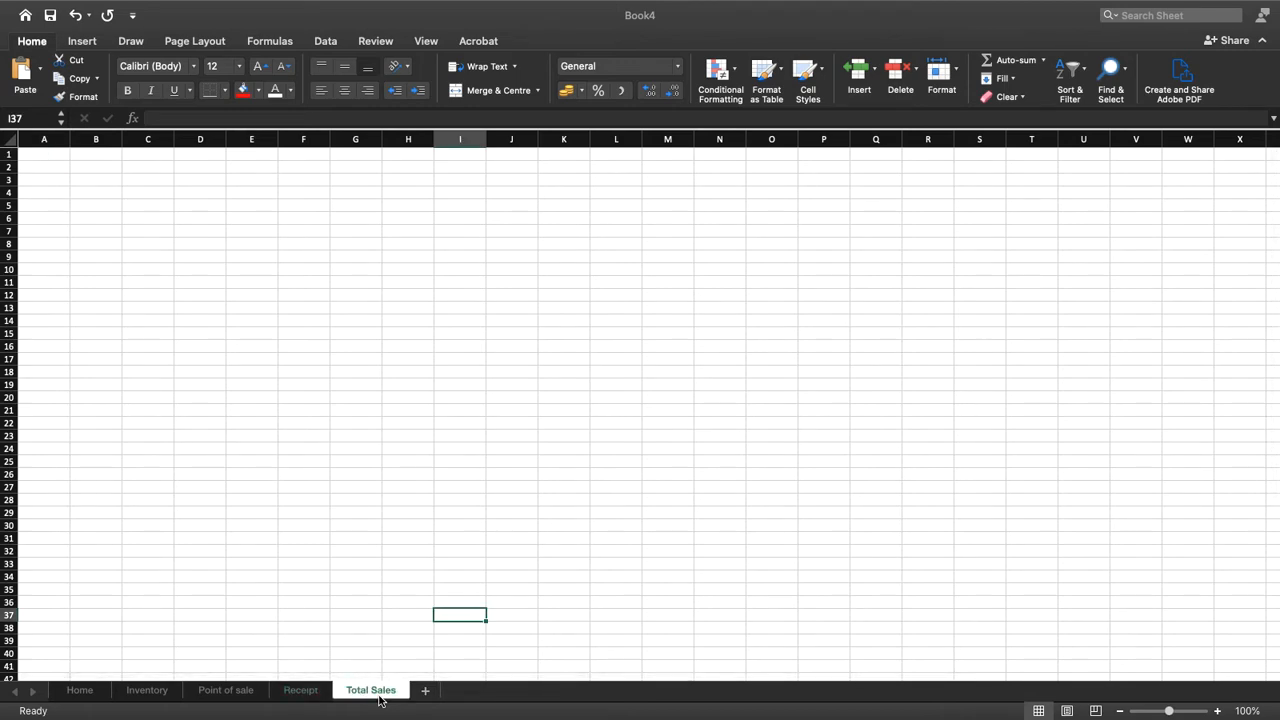
{"action": "left_click", "coordinate": [84, 690]}
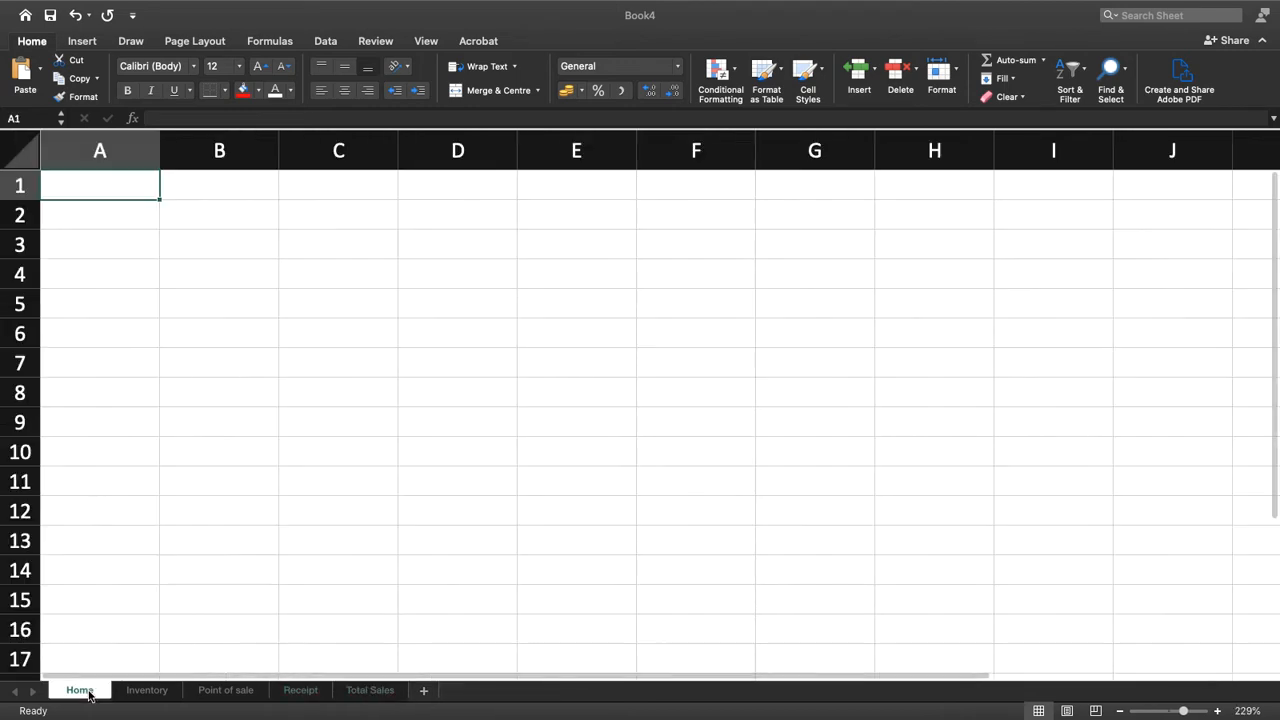
{"action": "key", "text": "ctrl+Left"}
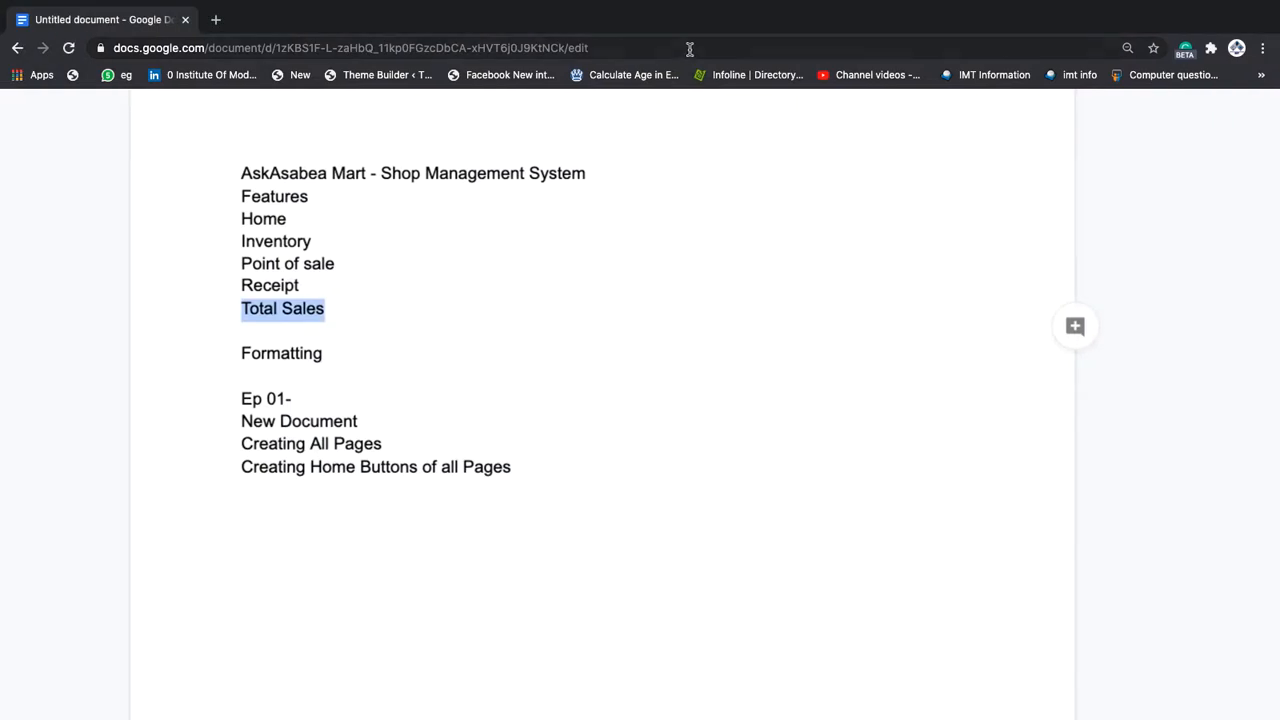
{"action": "left_click", "coordinate": [876, 9]}
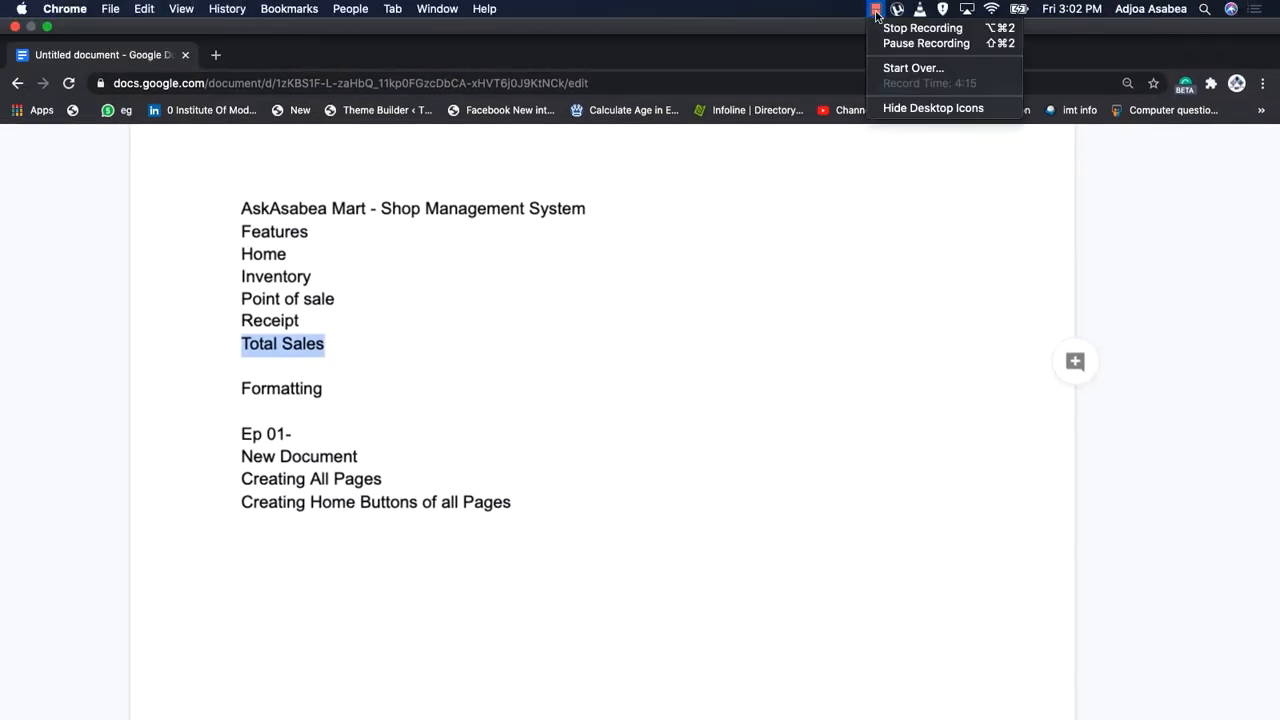
{"action": "left_click", "coordinate": [897, 43]}
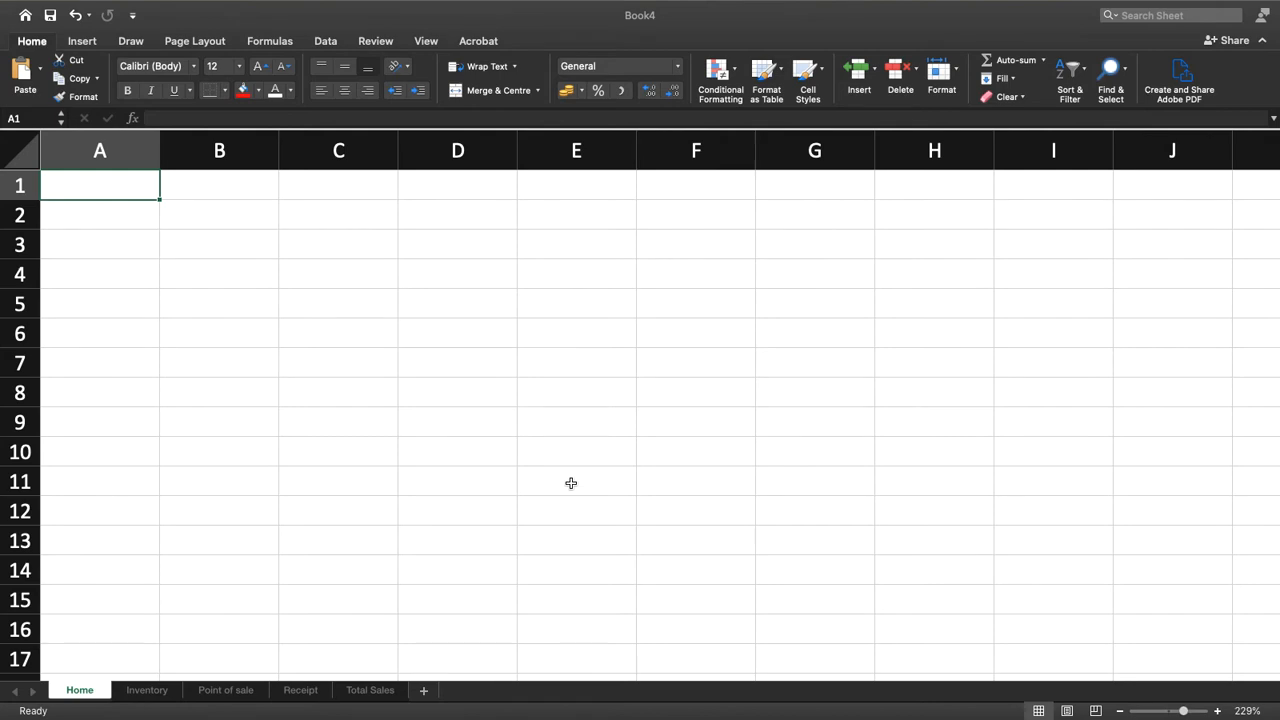
Copy the heading Welcome To Ask Asabea Mart from the Google Docs outline into cell E3 of the Home sheet in Book4
{"action": "key", "text": "ctrl+Left"}
{"action": "key", "text": "ctrl+Left"}
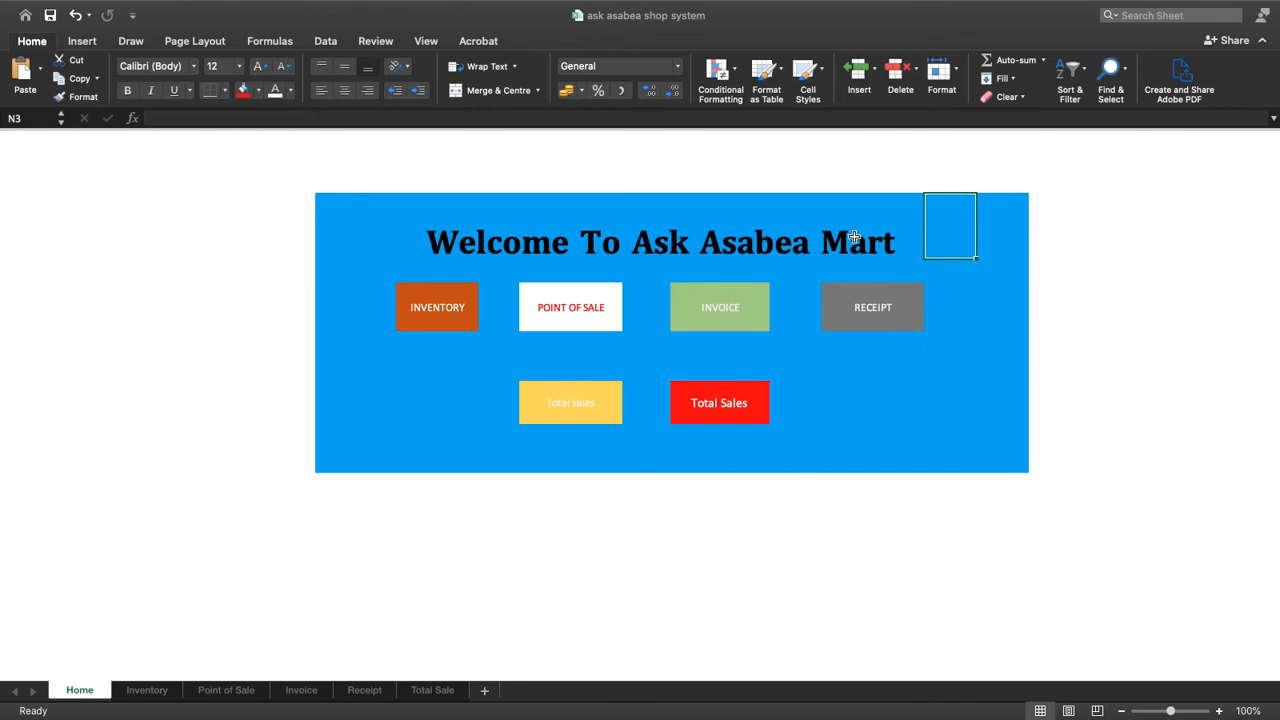
{"action": "key", "text": "ctrl+Right"}
{"action": "left_click_drag", "start_coordinate": [570, 374], "coordinate": [240, 376]}
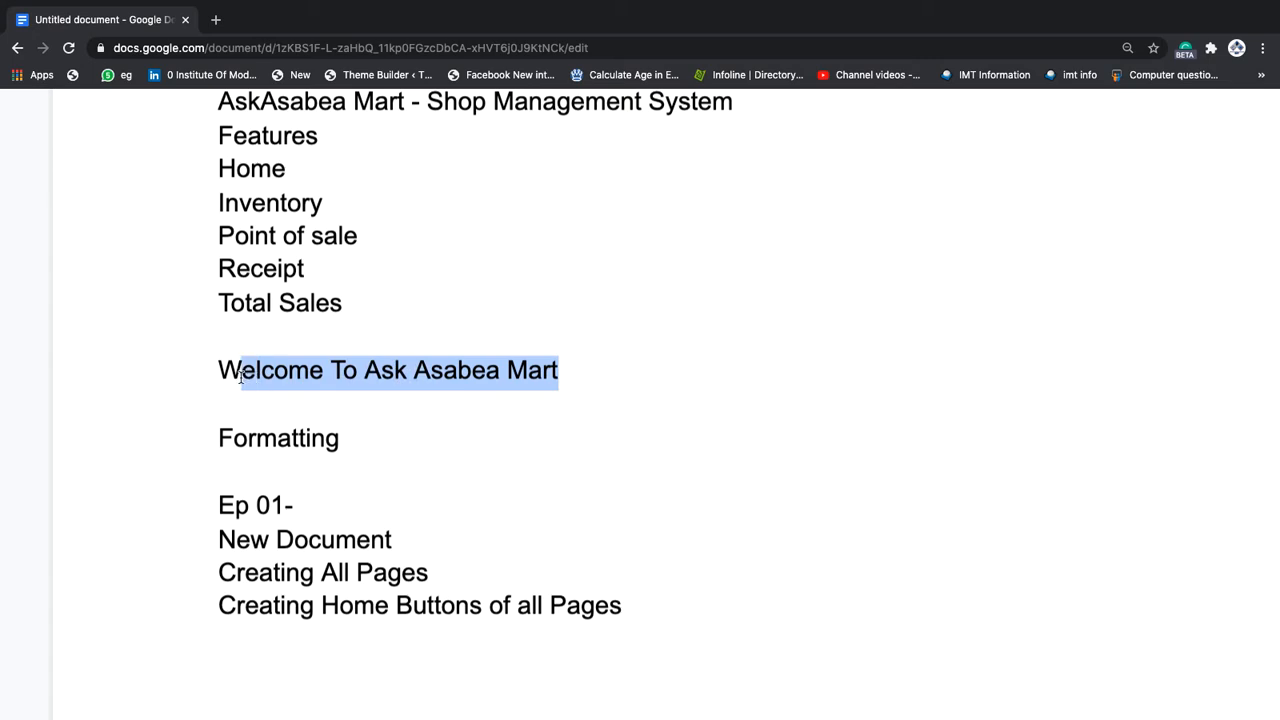
{"action": "left_click", "coordinate": [333, 372]}
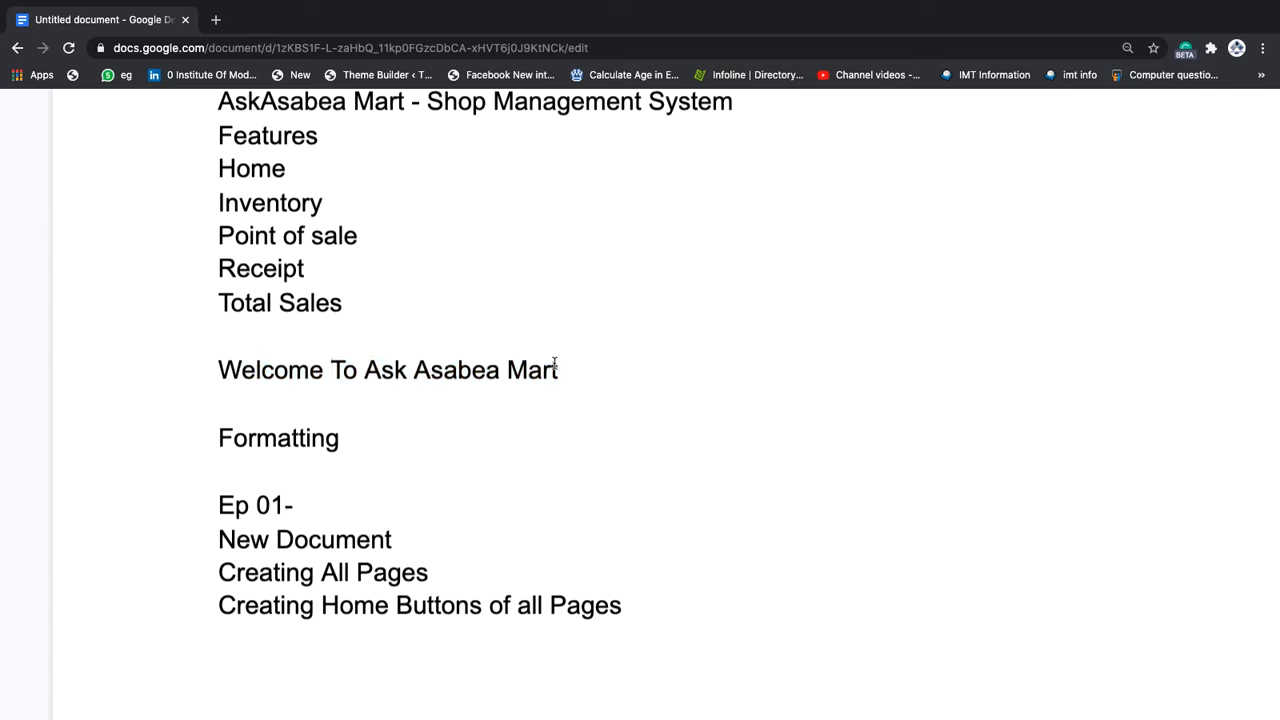
{"action": "left_click_drag", "start_coordinate": [568, 374], "coordinate": [188, 366]}
{"action": "key", "text": "super+c"}
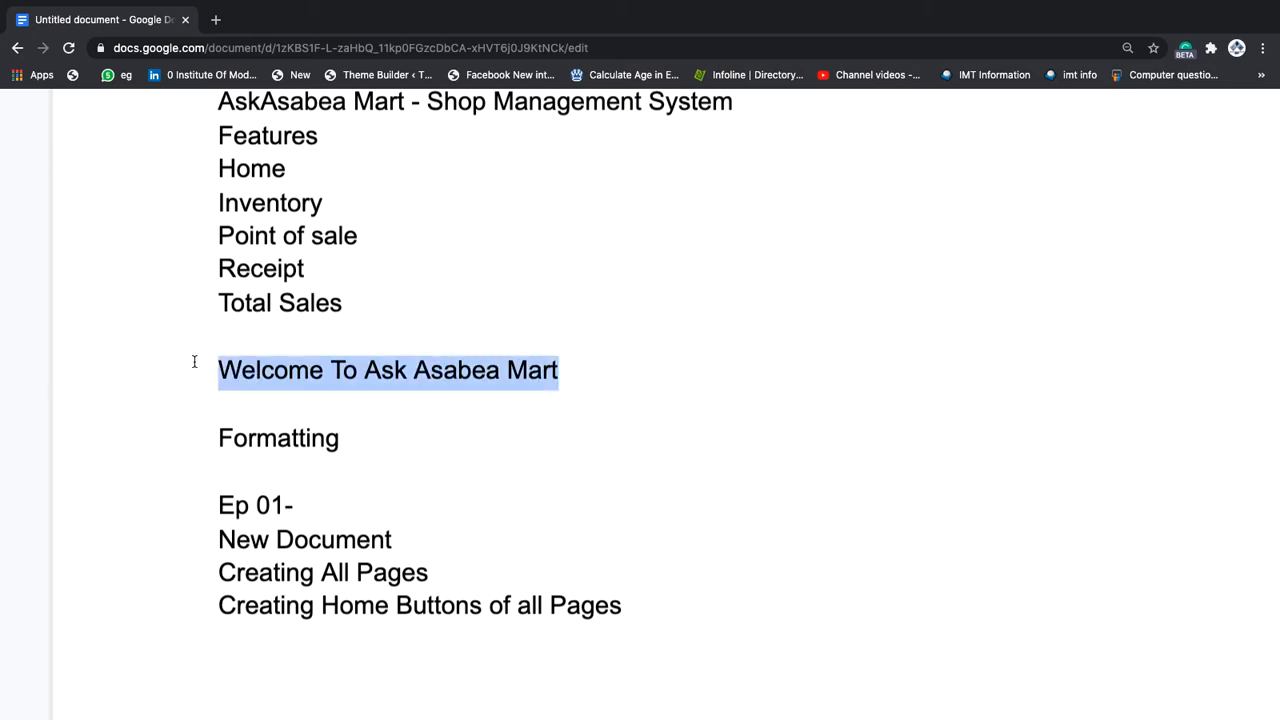
{"action": "key", "text": "ctrl+Right"}
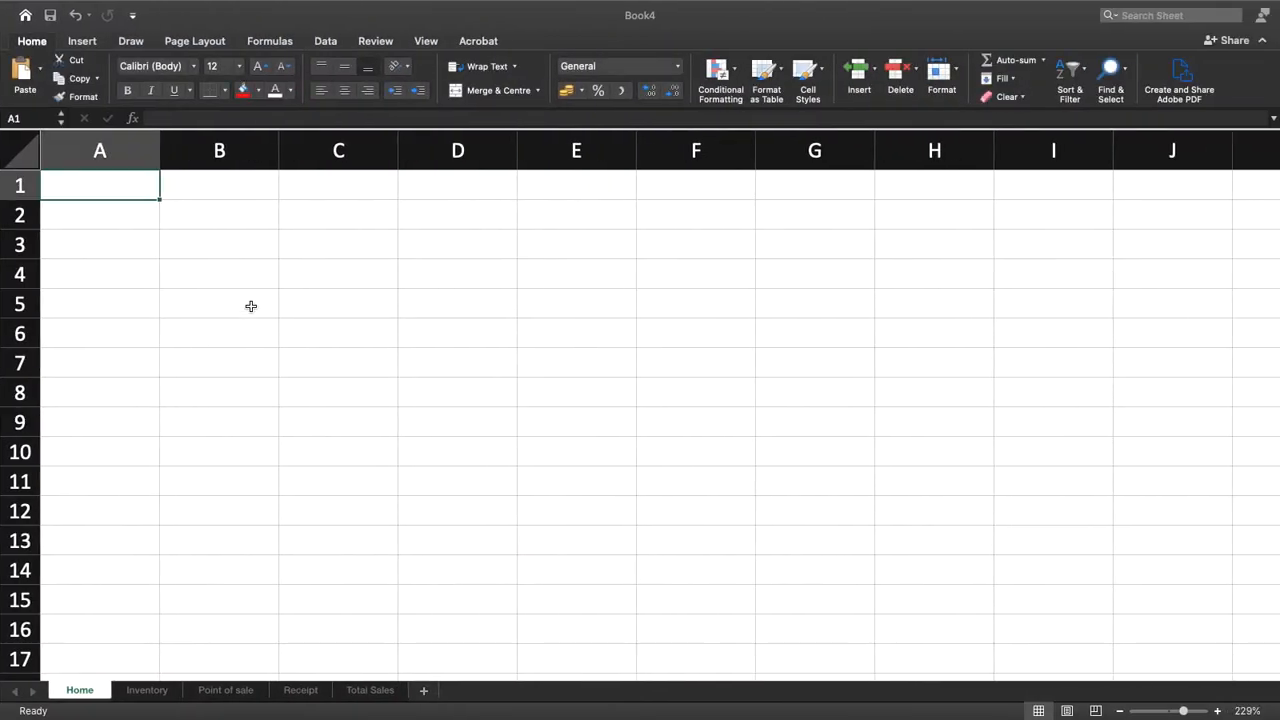
{"action": "left_click", "coordinate": [596, 239]}
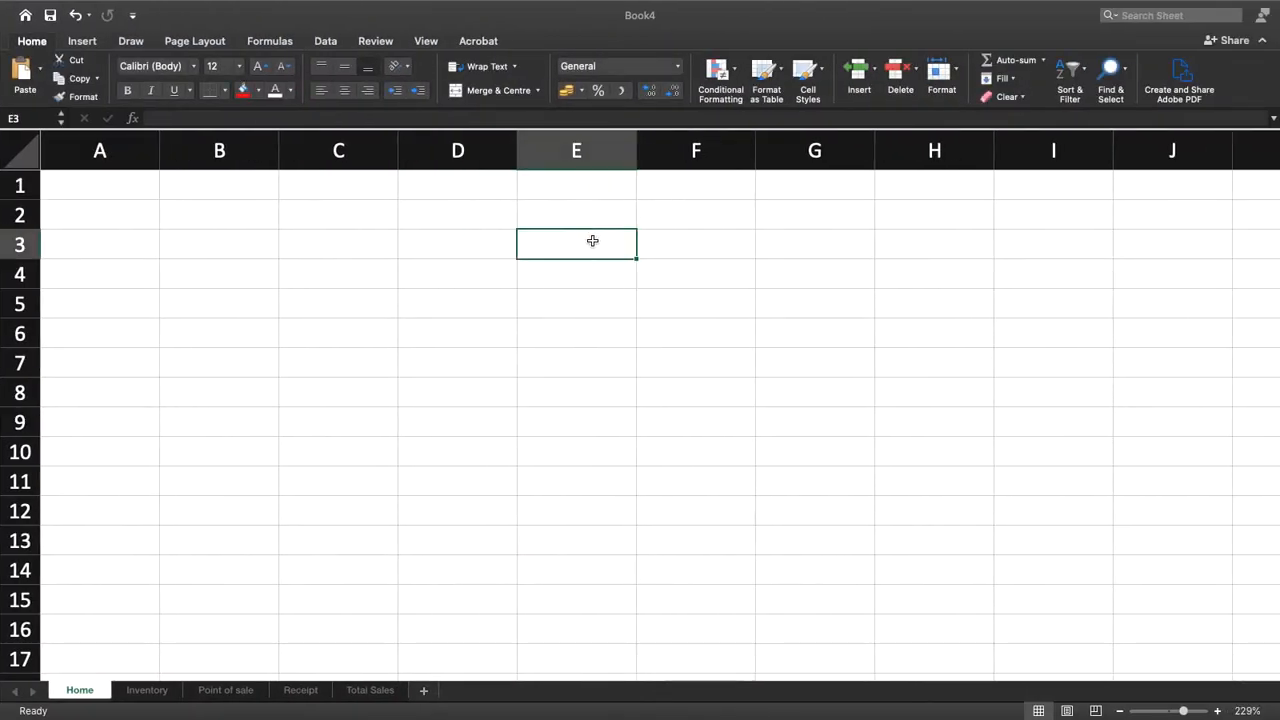
{"action": "key", "text": "super+v"}
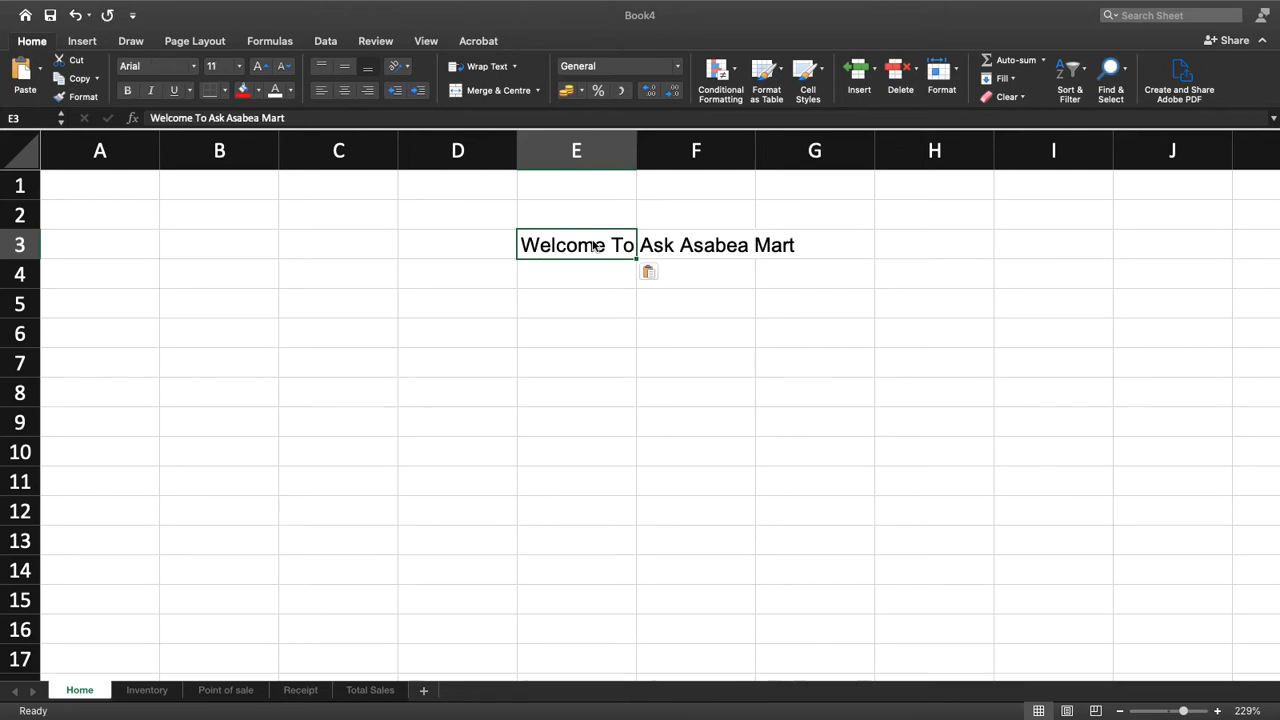
Check the Home layout in the ask asabea shop system workbook, and copy Inventory from the Google Docs outline into Book4's cell D6
{"action": "key", "text": "ctrl+Left"}
{"action": "key", "text": "ctrl+Left"}
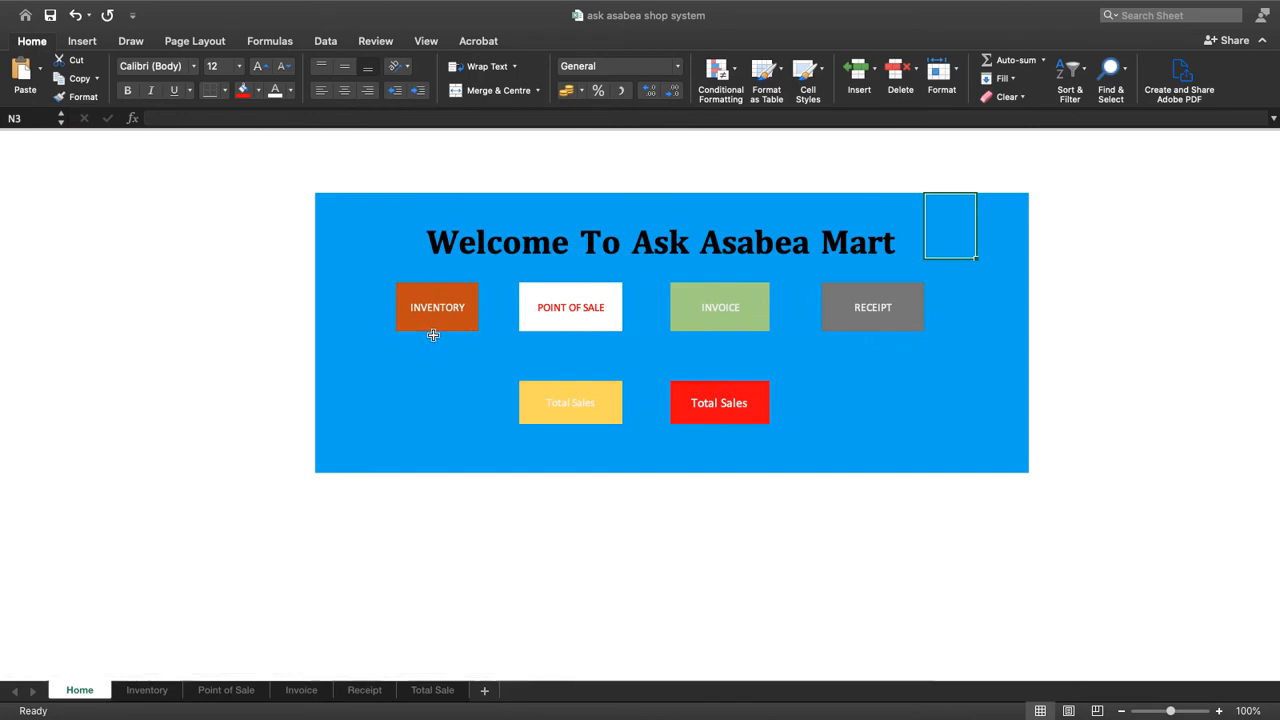
{"action": "key", "text": "ctrl+Right"}
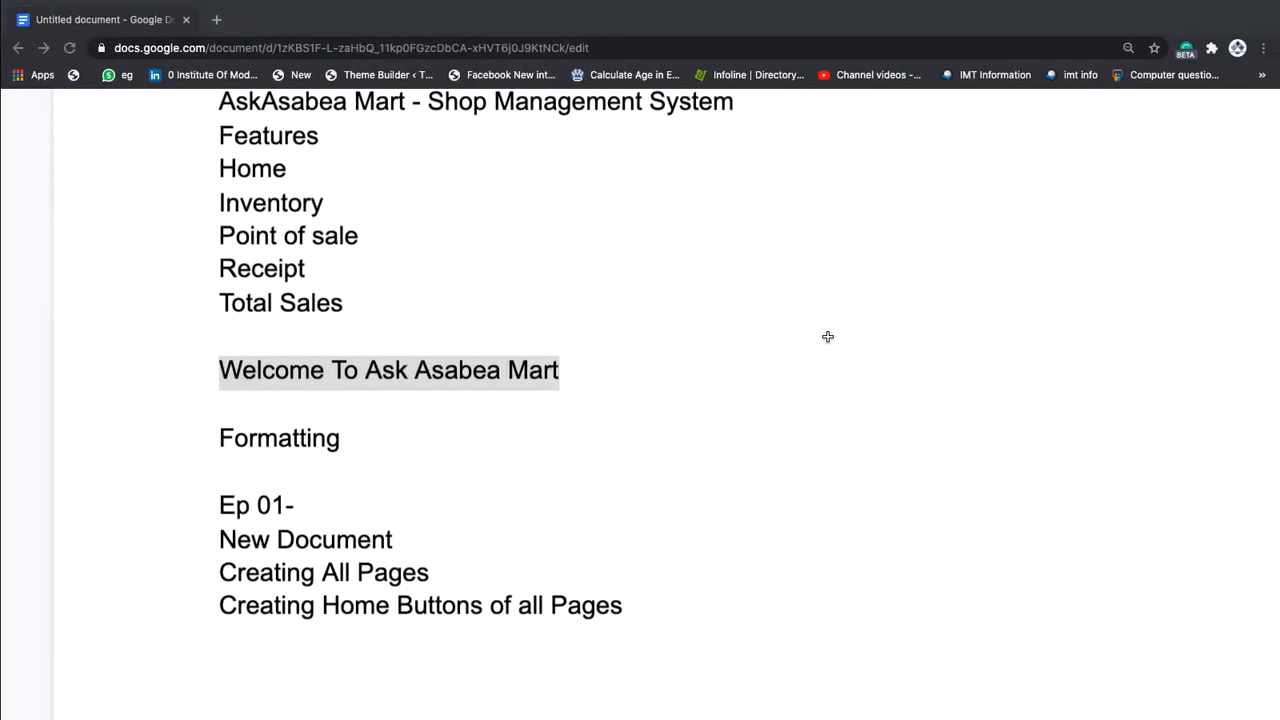
{"action": "key", "text": "ctrl+Right"}
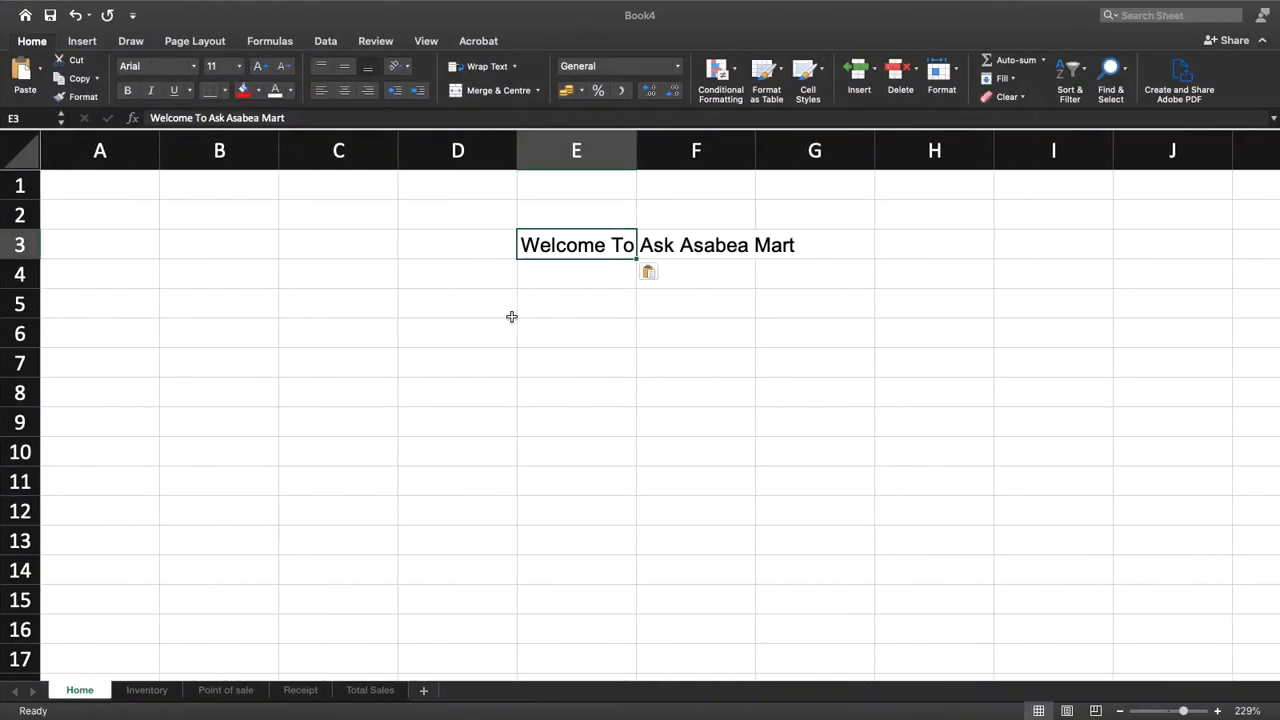
{"action": "left_click", "coordinate": [447, 329]}
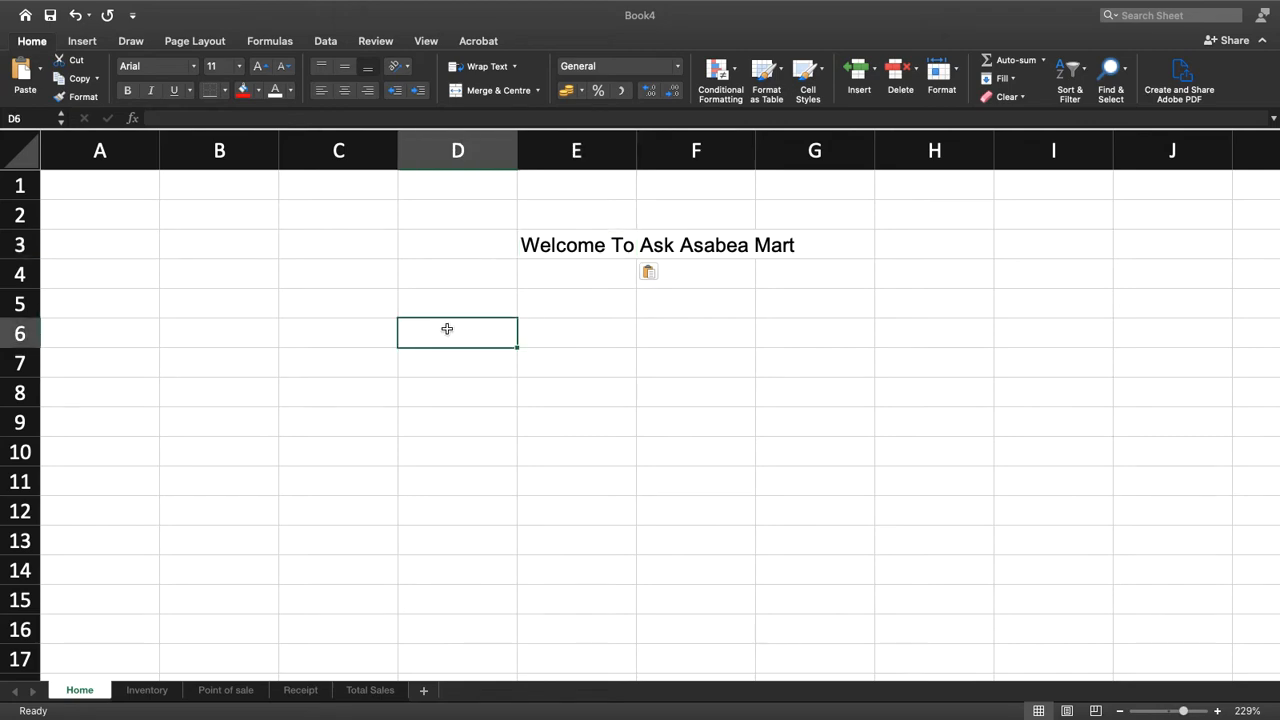
{"action": "key", "text": "ctrl+Left"}
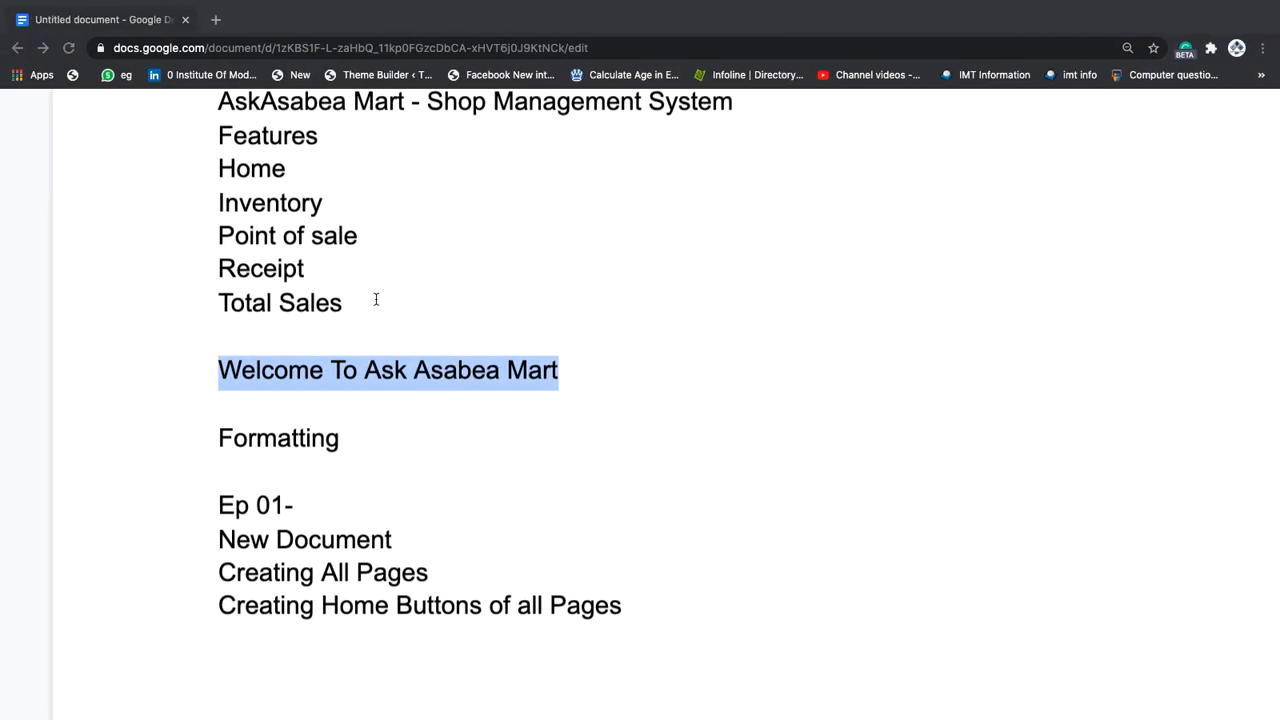
{"action": "left_click_drag", "start_coordinate": [329, 199], "coordinate": [219, 200]}
{"action": "key", "text": "super+c"}
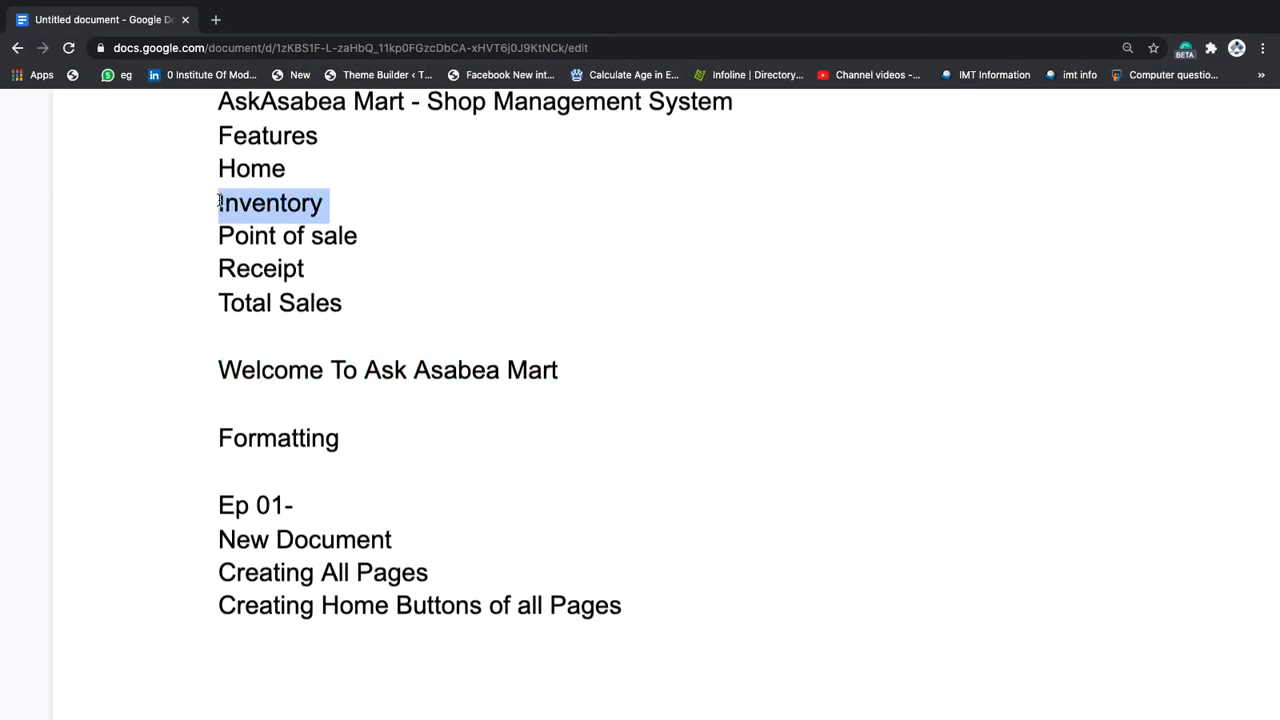
{"action": "key", "text": "ctrl+Right"}
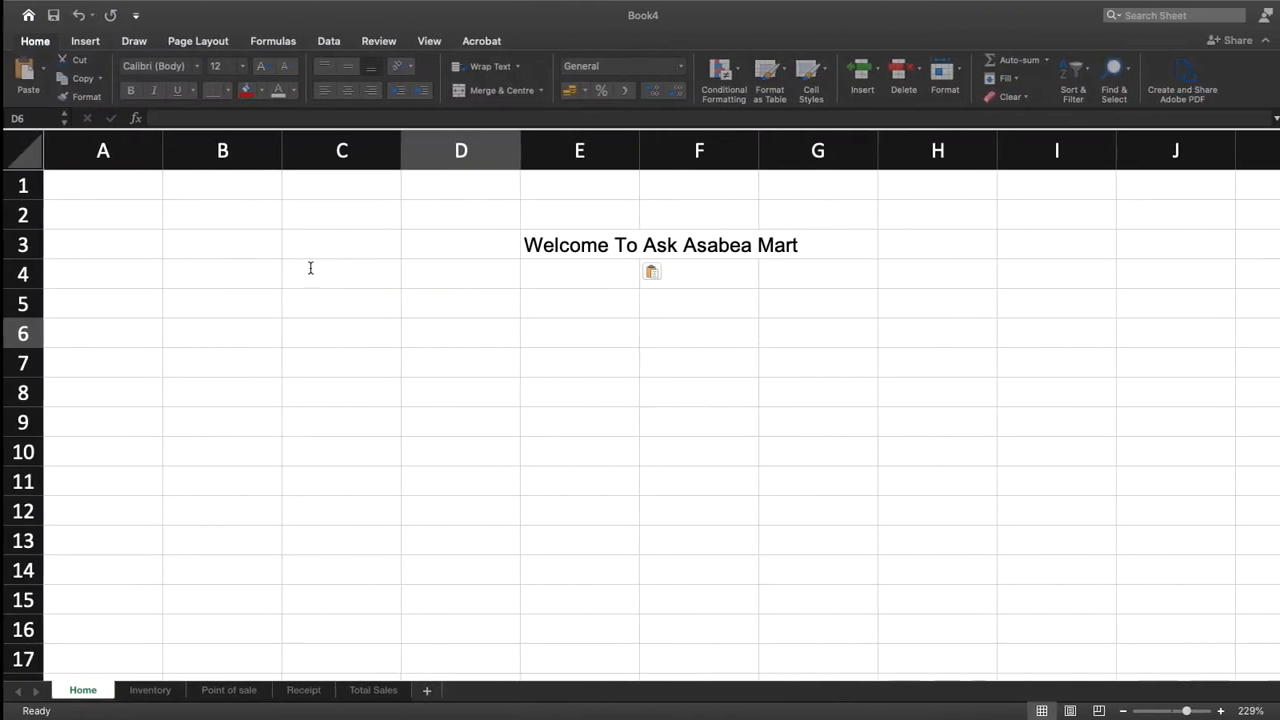
{"action": "double_click", "coordinate": [479, 341]}
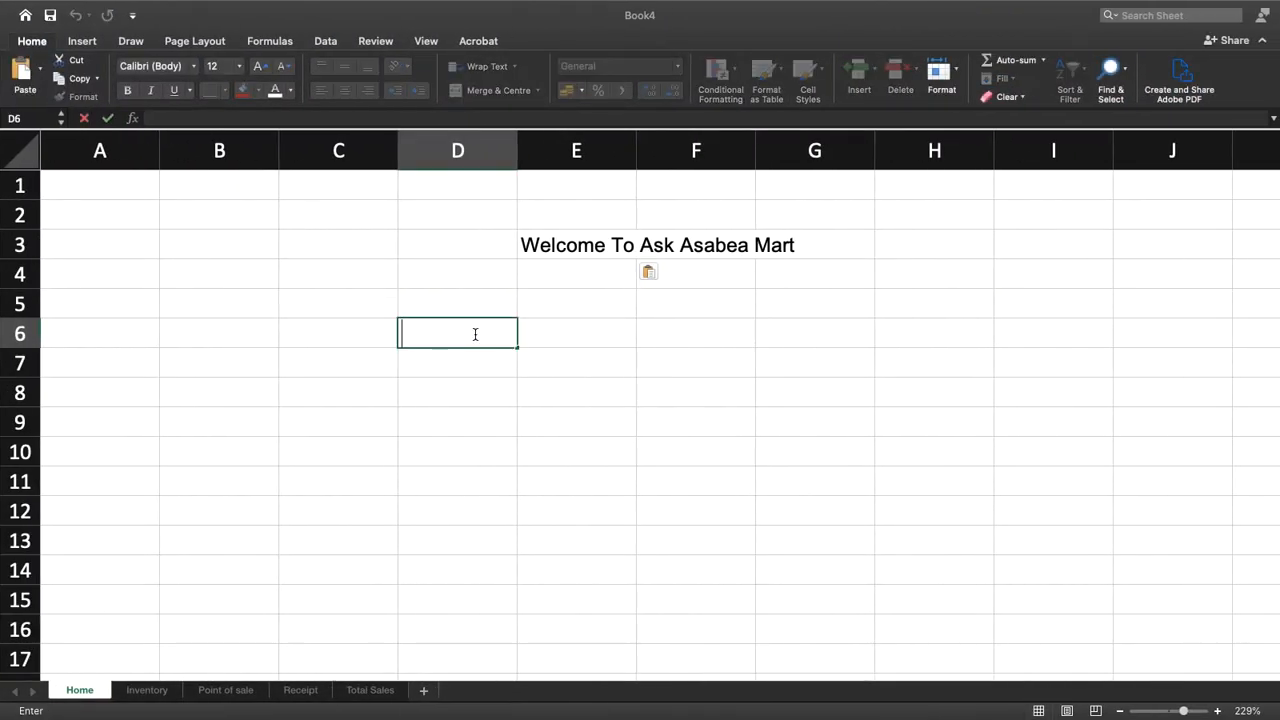
{"action": "key", "text": "super+v"}
Copy Point of sale from the Google Docs outline into cell F6 of the Home sheet
{"action": "key", "text": "ctrl+Left"}
{"action": "left_click_drag", "start_coordinate": [358, 236], "coordinate": [215, 240]}
{"action": "key", "text": "super+c"}
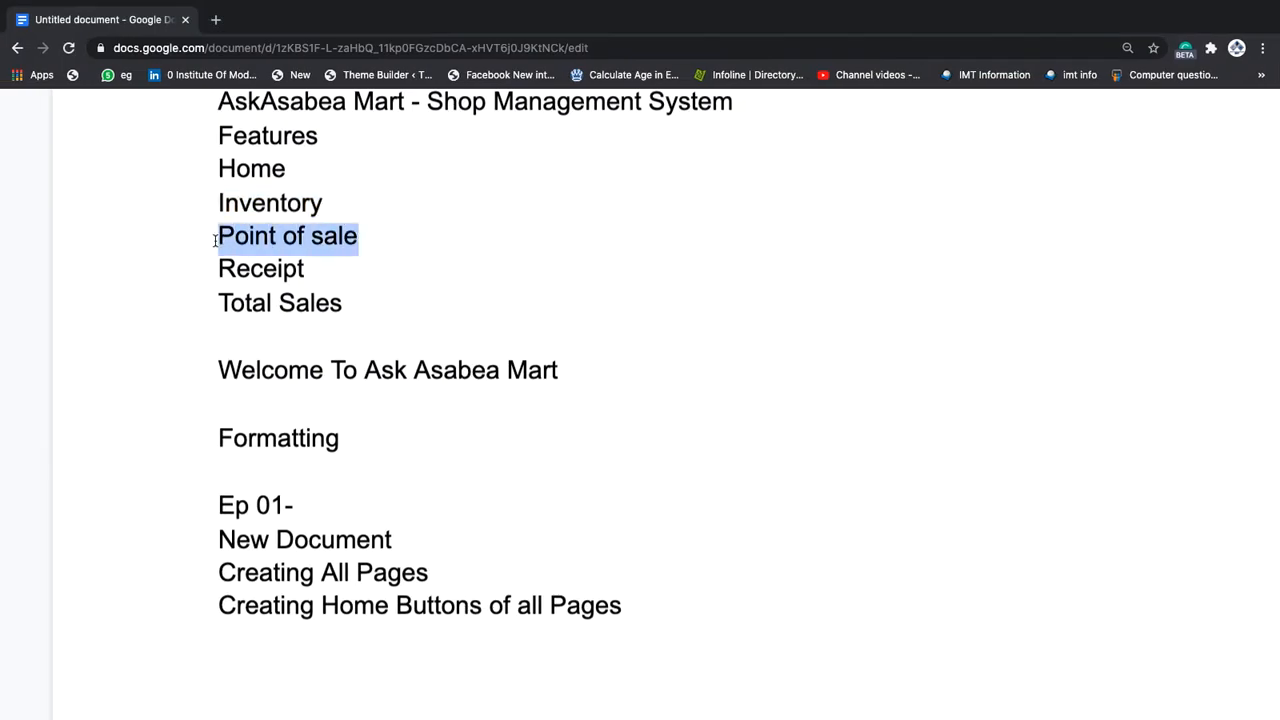
{"action": "key", "text": "ctrl+Right"}
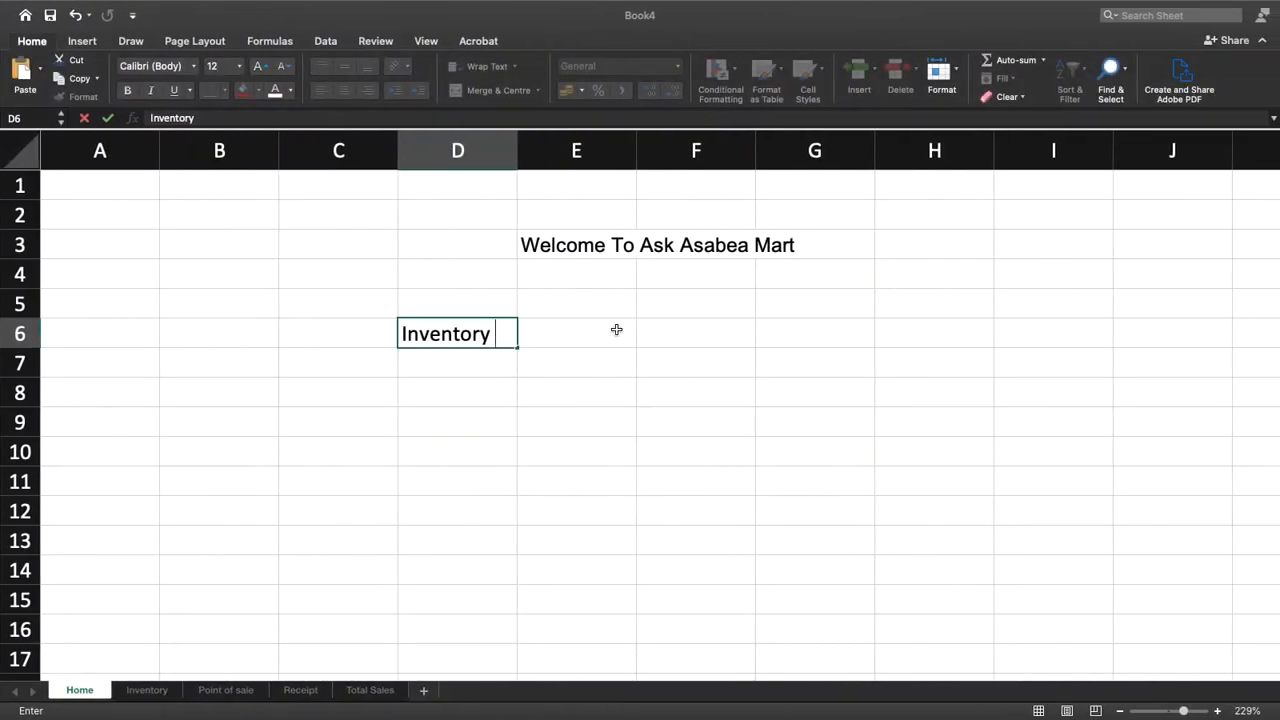
{"action": "left_click", "coordinate": [678, 337]}
{"action": "key", "text": "super+v"}
{"action": "scroll", "coordinate": [679, 340], "scroll_direction": "down", "scroll_amount": 1}
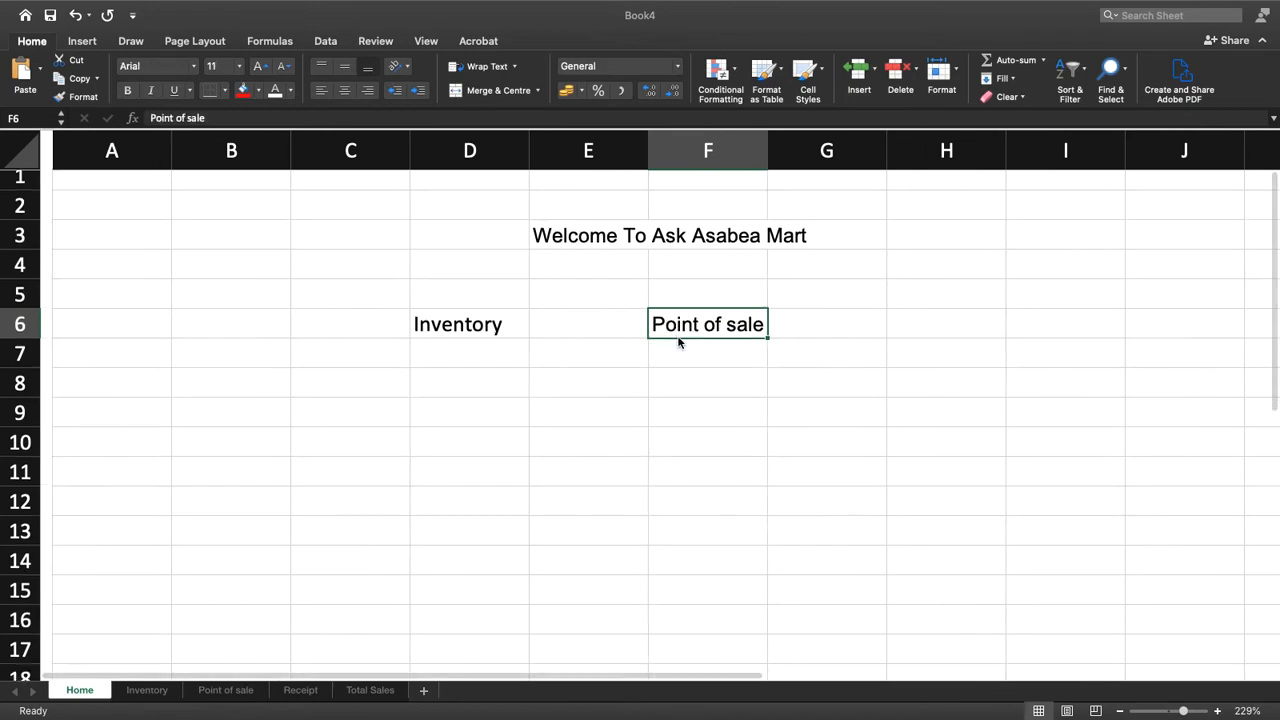
Copy Receipt from the Google Docs outline into cell H6 of the Home sheet
{"action": "key", "text": "ctrl+Left"}
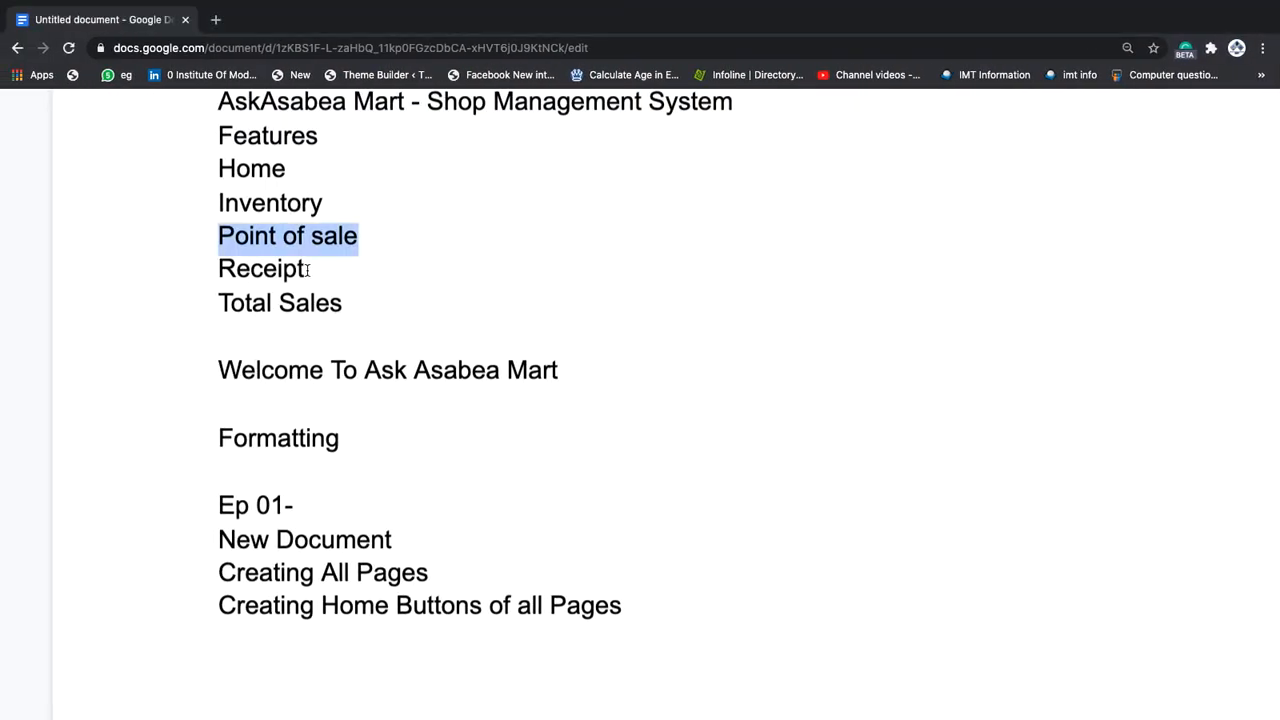
{"action": "left_click_drag", "start_coordinate": [307, 270], "coordinate": [212, 271]}
{"action": "key", "text": "super+c"}
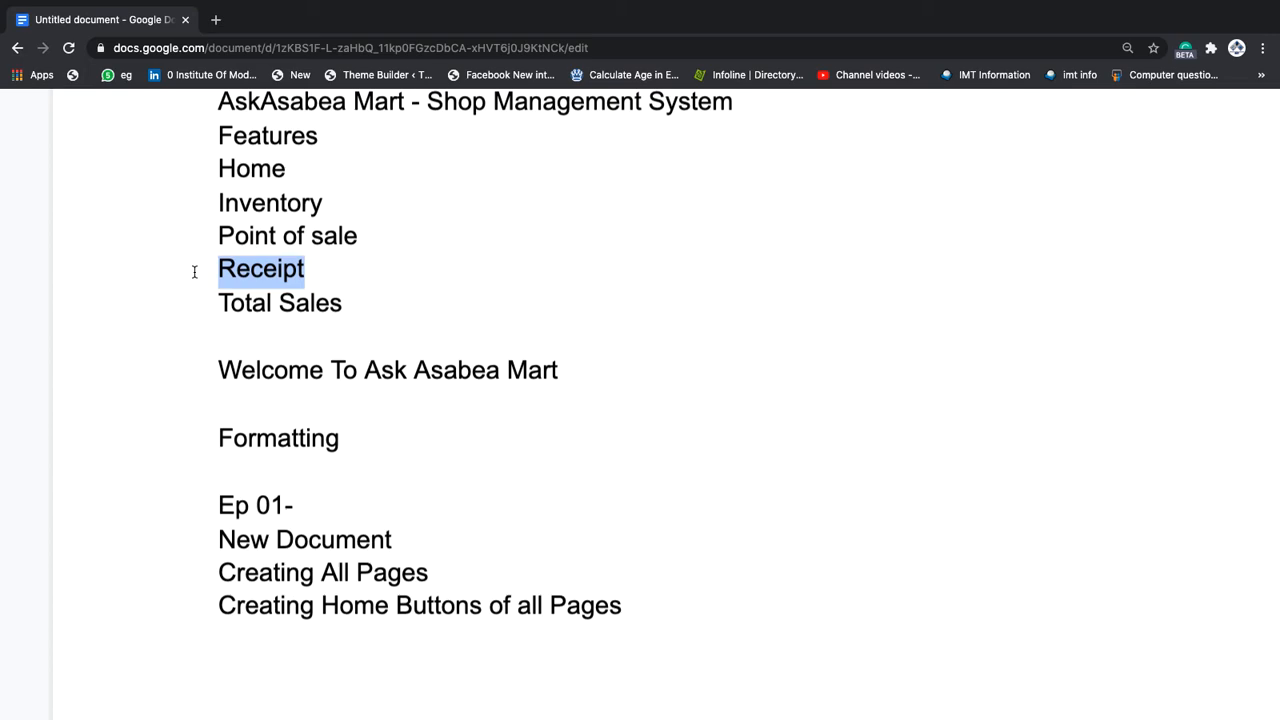
{"action": "key", "text": "ctrl+Right"}
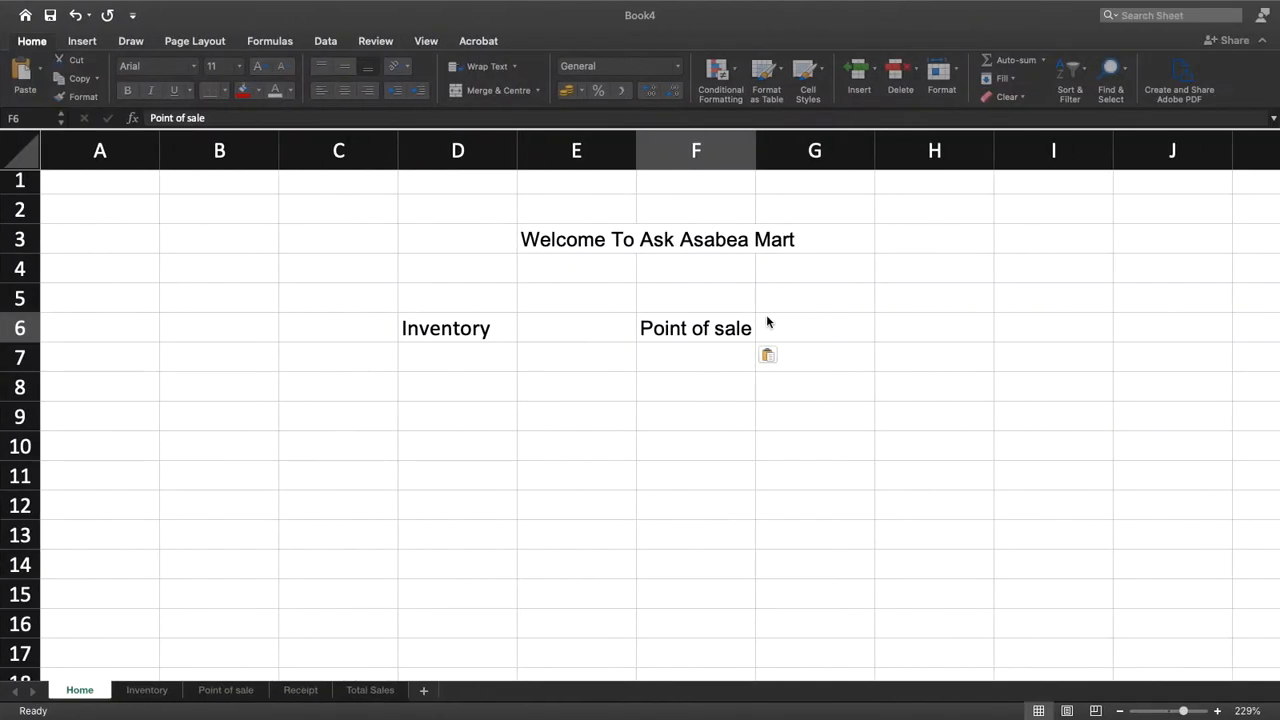
{"action": "left_click", "coordinate": [906, 331]}
{"action": "key", "text": "super+v"}
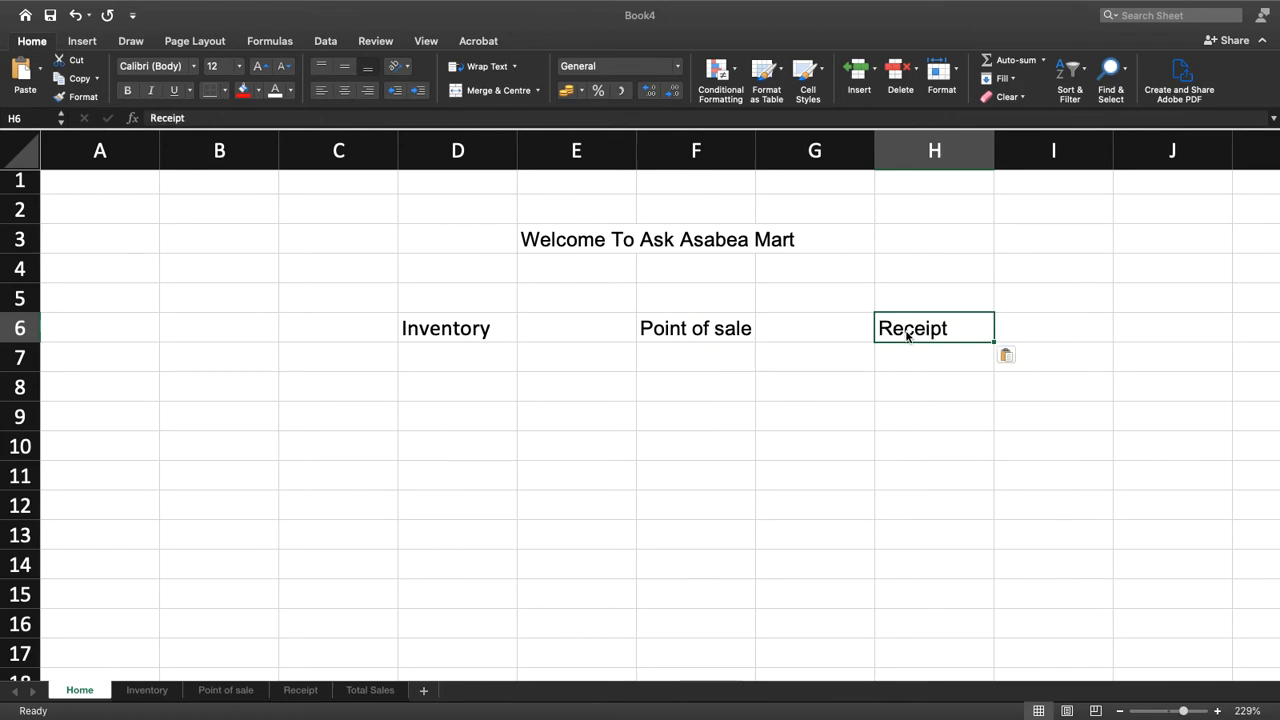
Copy Total Sales from the Google Docs outline into cell F9 of the Home sheet, below Point of sale
{"action": "key", "text": "ctrl+Left"}
{"action": "left_click_drag", "start_coordinate": [359, 302], "coordinate": [212, 302]}
{"action": "key", "text": "super+c"}
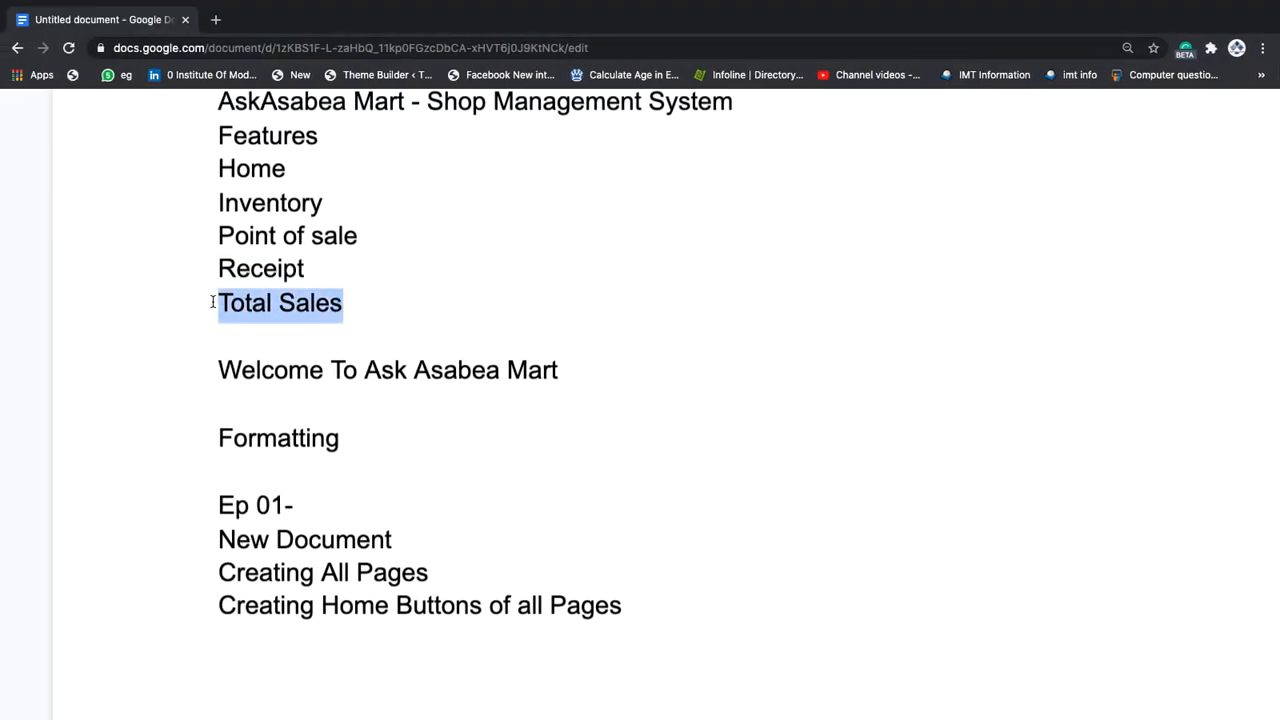
{"action": "key", "text": "ctrl+Right"}
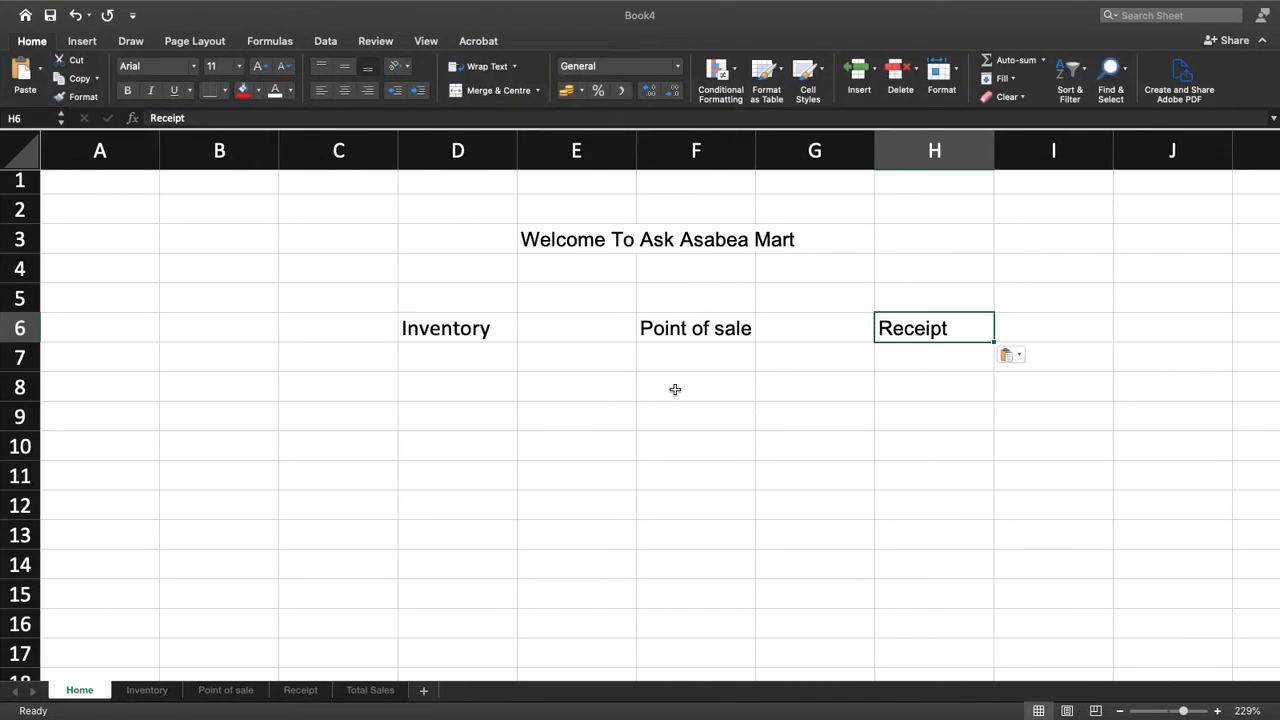
{"action": "left_click", "coordinate": [660, 382]}
{"action": "left_click", "coordinate": [677, 412]}
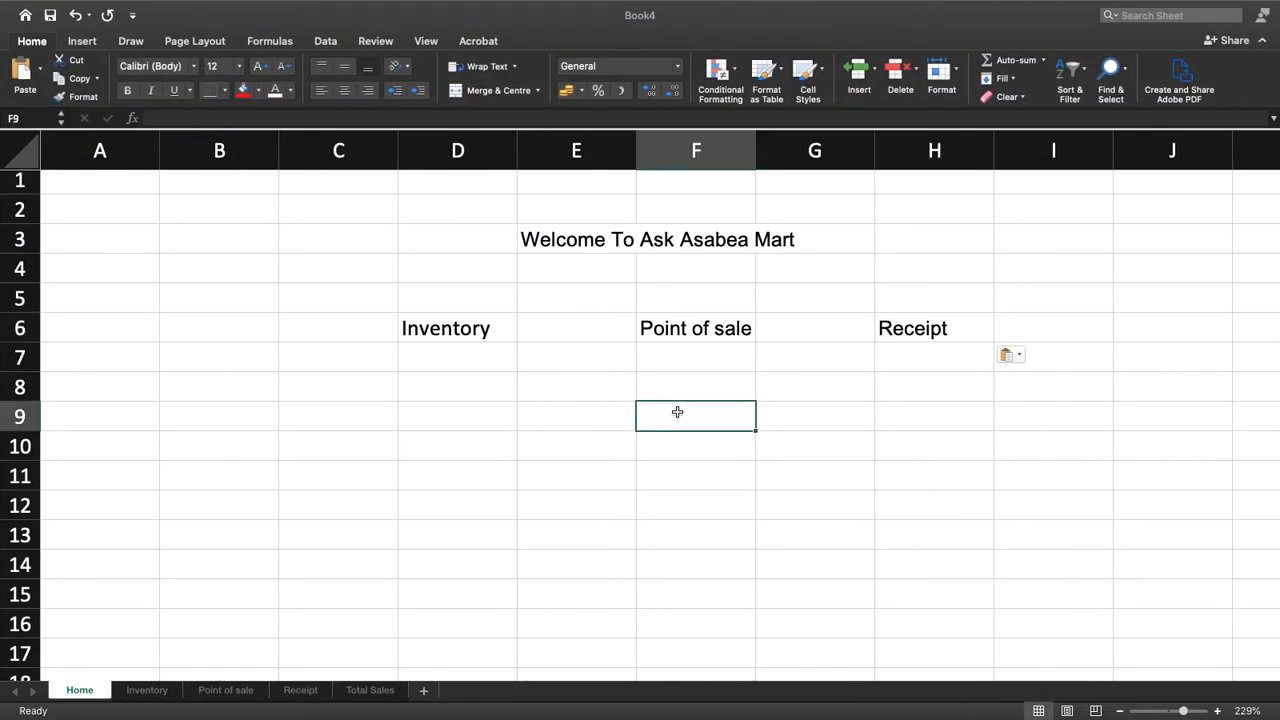
{"action": "key", "text": "super+v"}
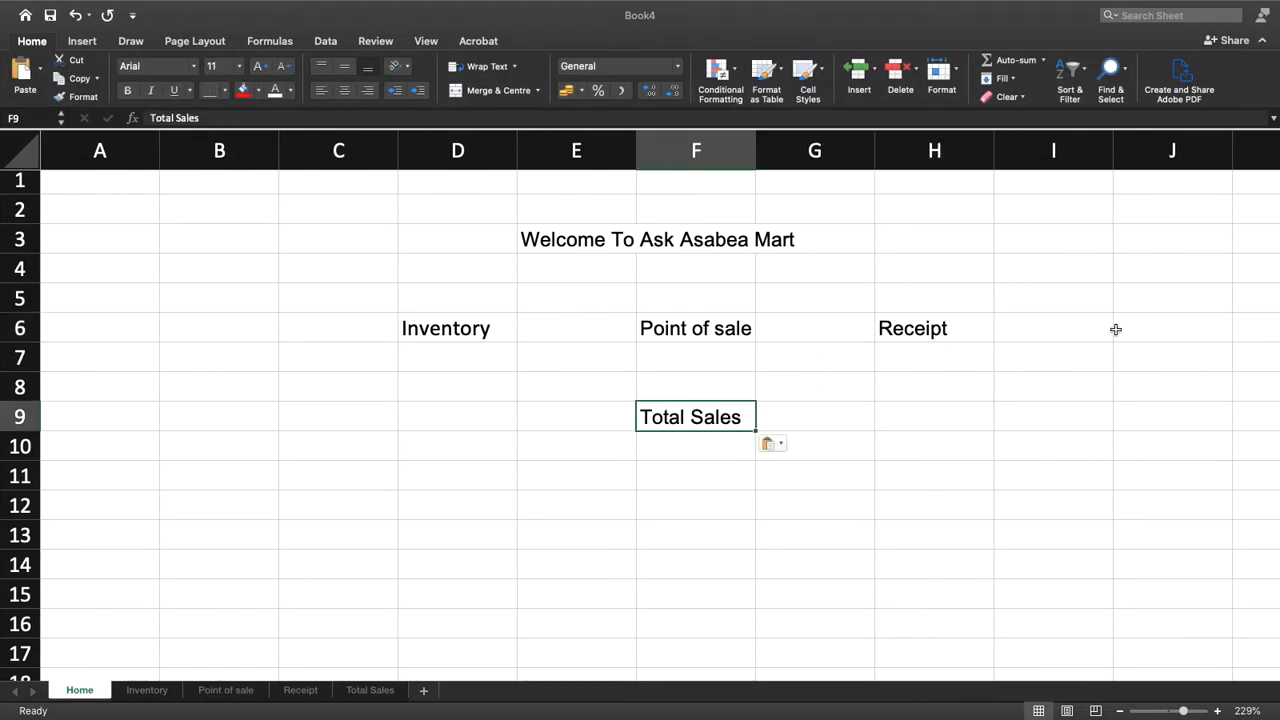
Enter the label Invoice in cell J6 of the Home sheet, in the same row as Receipt
{"action": "left_click", "coordinate": [1148, 327]}
{"action": "type", "text": "Invoice"}
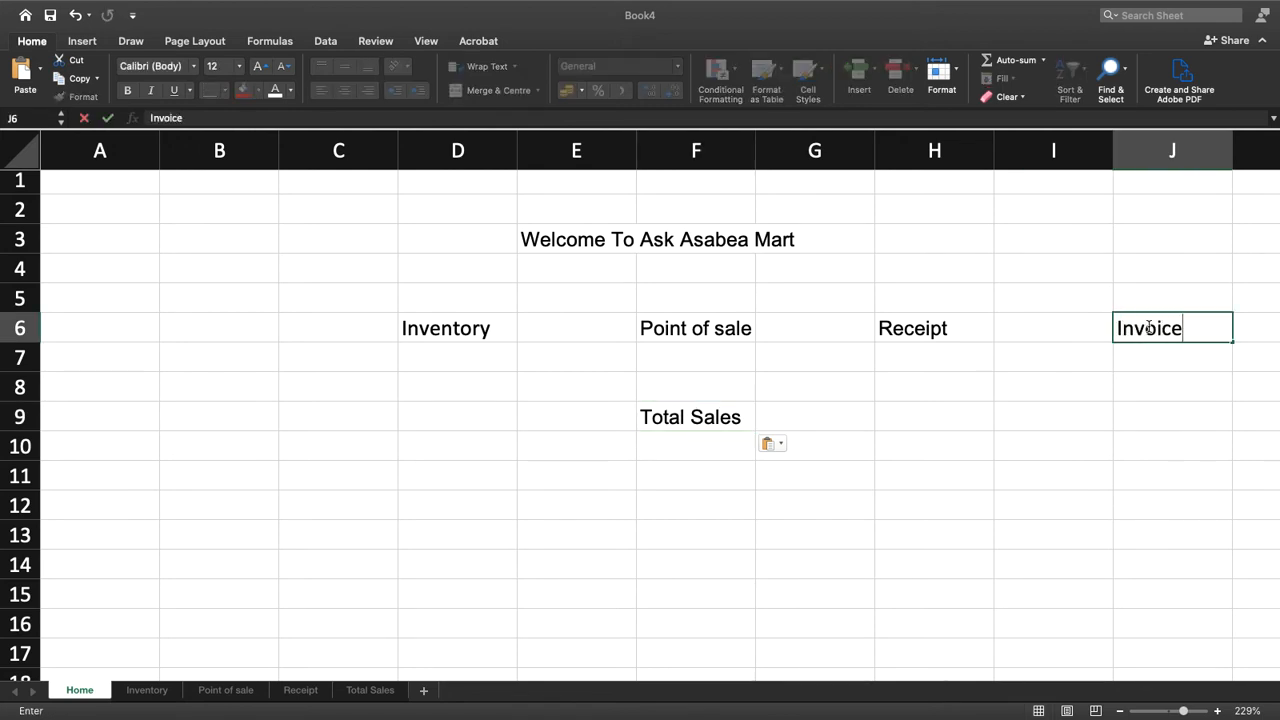
{"action": "left_click", "coordinate": [1097, 375]}
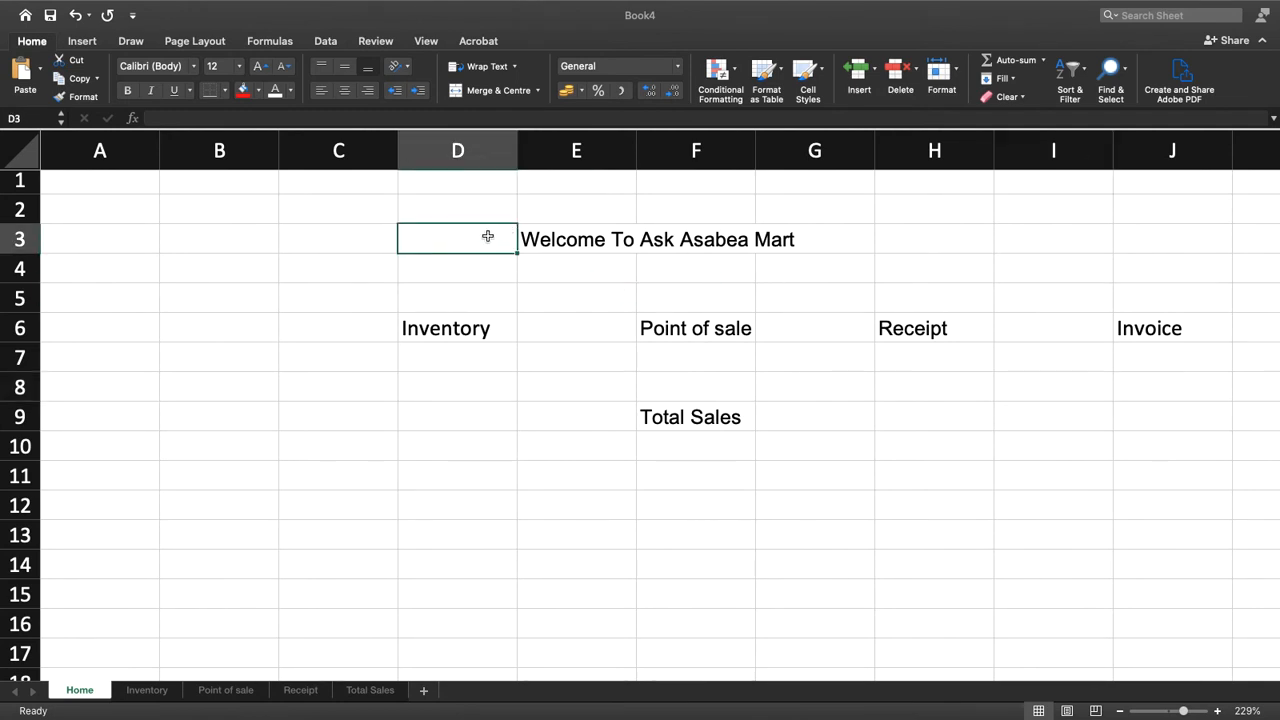
Merge and centre the Welcome To Ask Asabea Mart heading across cells D3 to J3
{"action": "left_click_drag", "start_coordinate": [487, 236], "coordinate": [917, 230]}
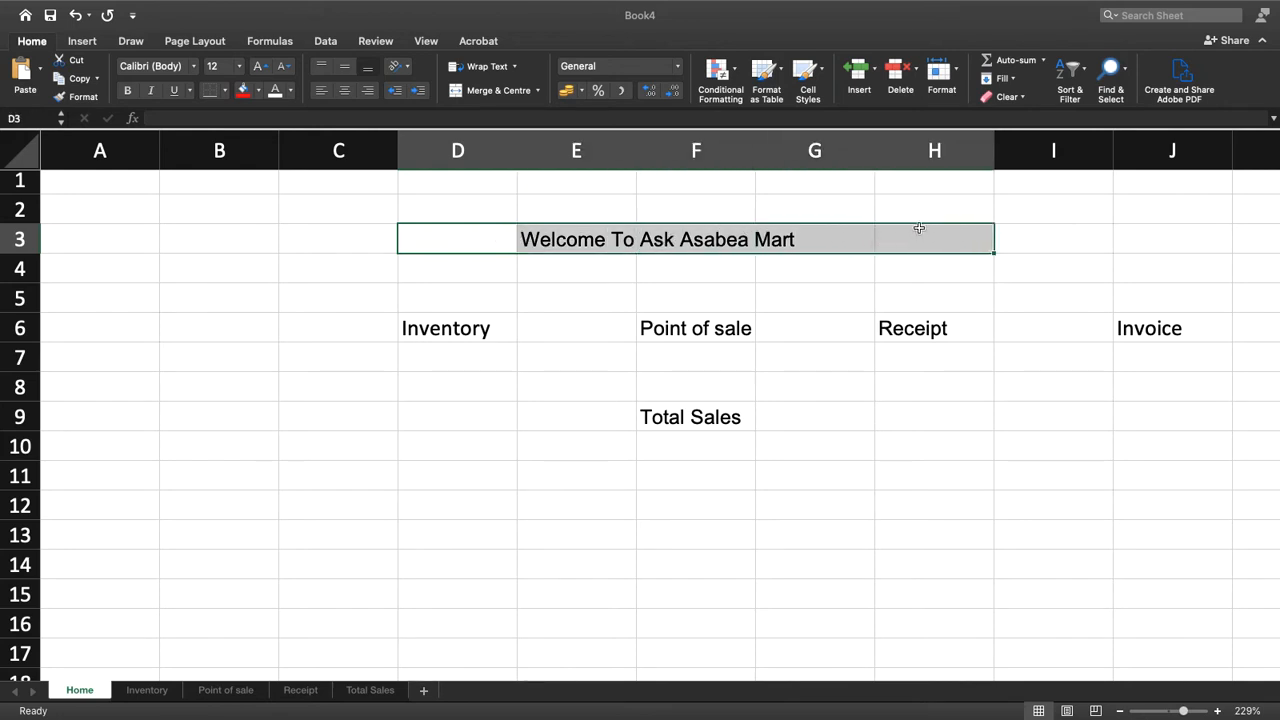
{"action": "left_click_drag", "start_coordinate": [491, 243], "coordinate": [1151, 244]}
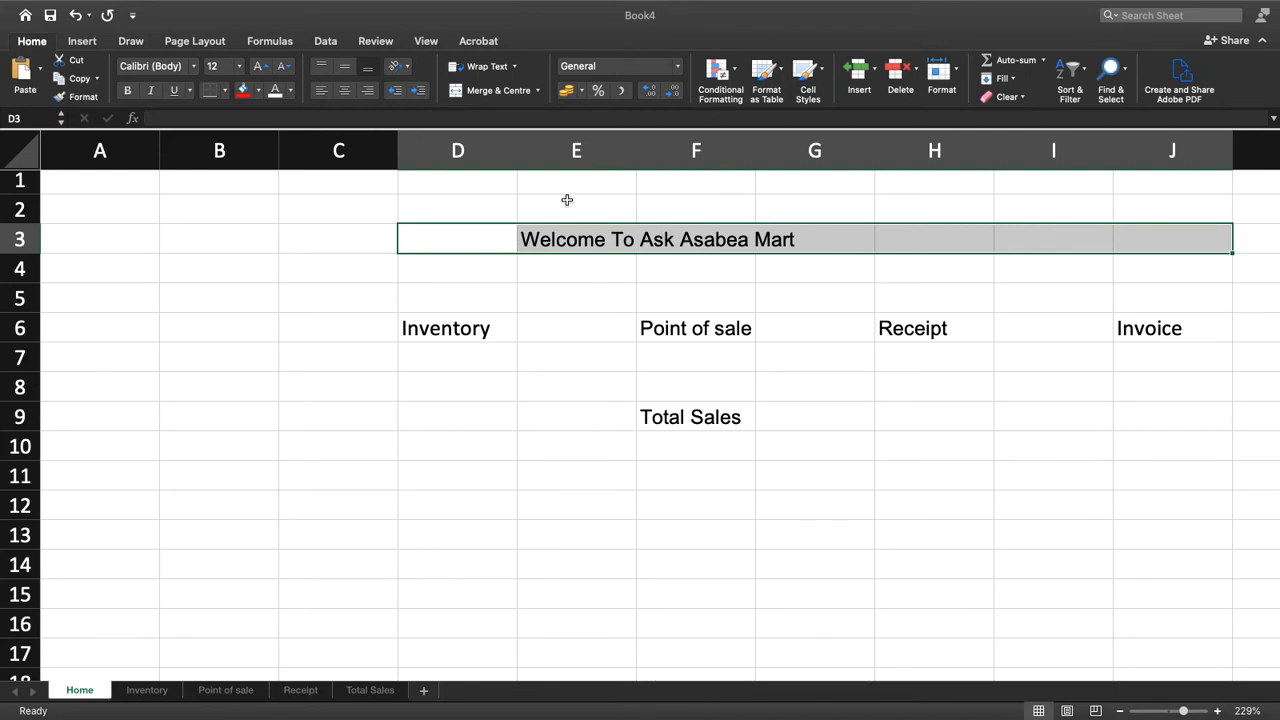
{"action": "left_click", "coordinate": [511, 91]}
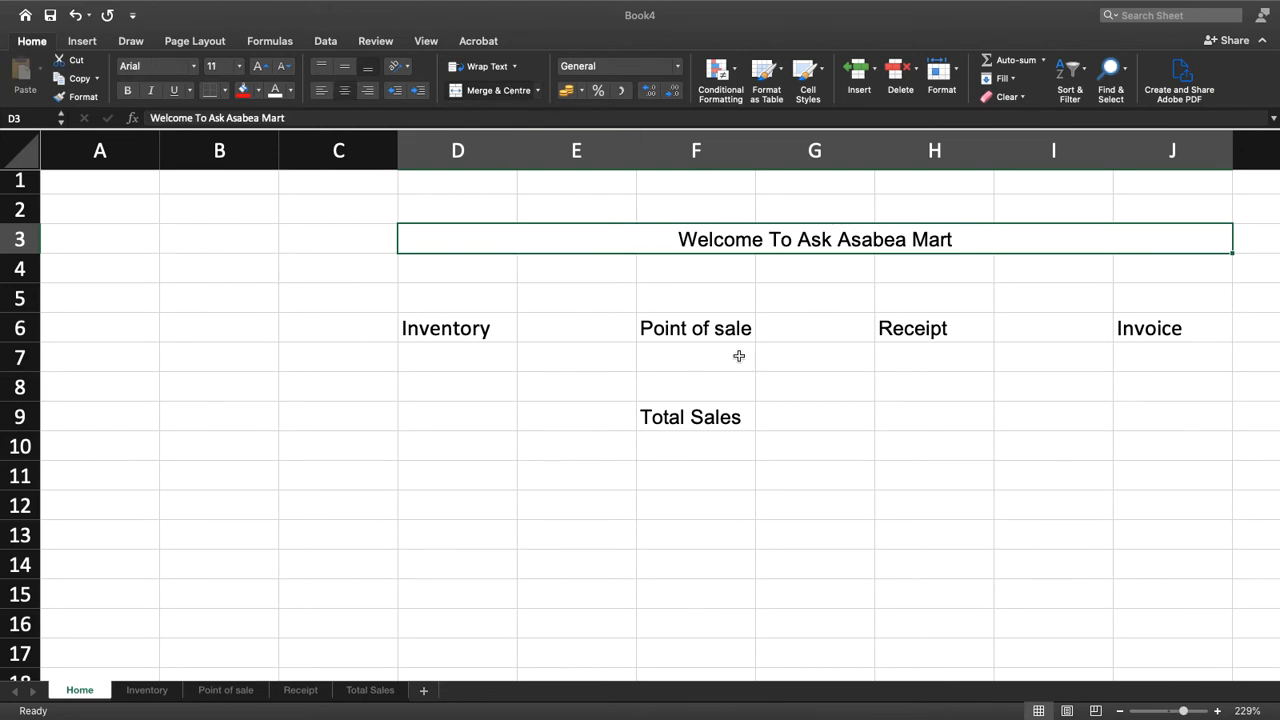
{"action": "key", "text": "ctrl+Left"}
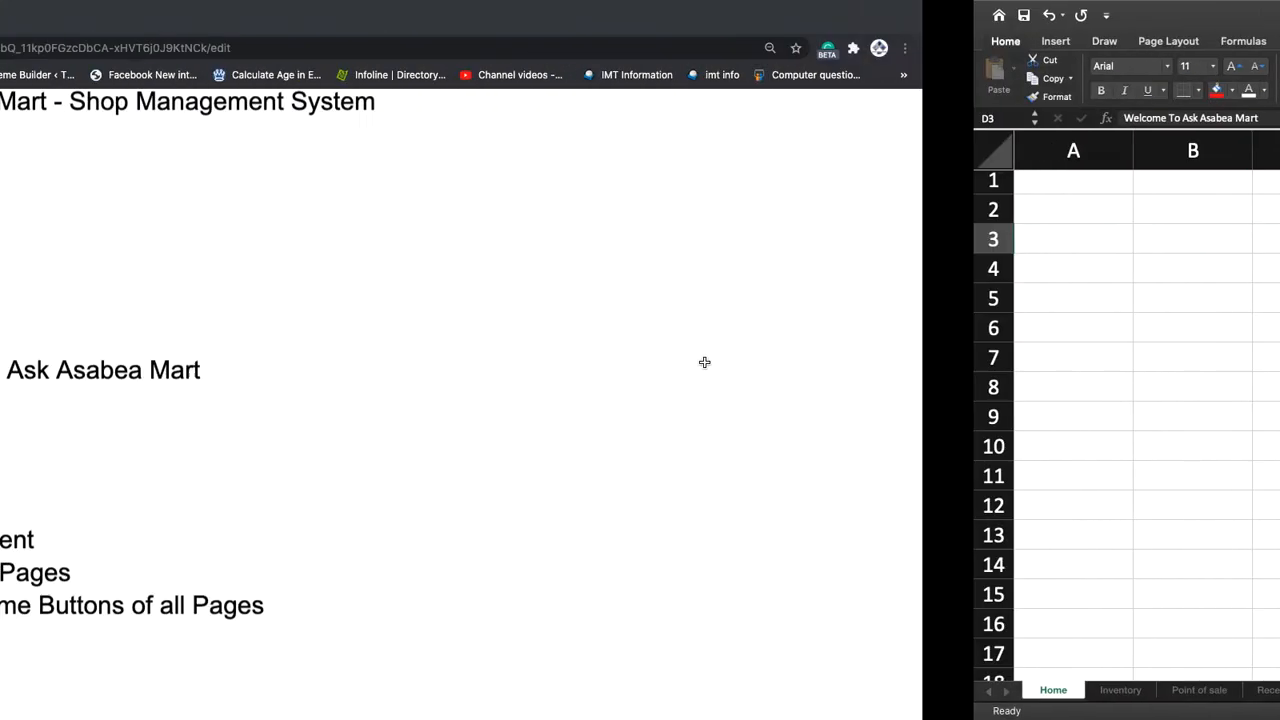
Merge and centre the Inventory, Point of sale, Receipt and Invoice labels, each across rows 6 and 7 of its own column
{"action": "scroll", "coordinate": [705, 363], "scroll_direction": "left", "scroll_amount": 6}
{"action": "key", "text": "ctrl+Left"}
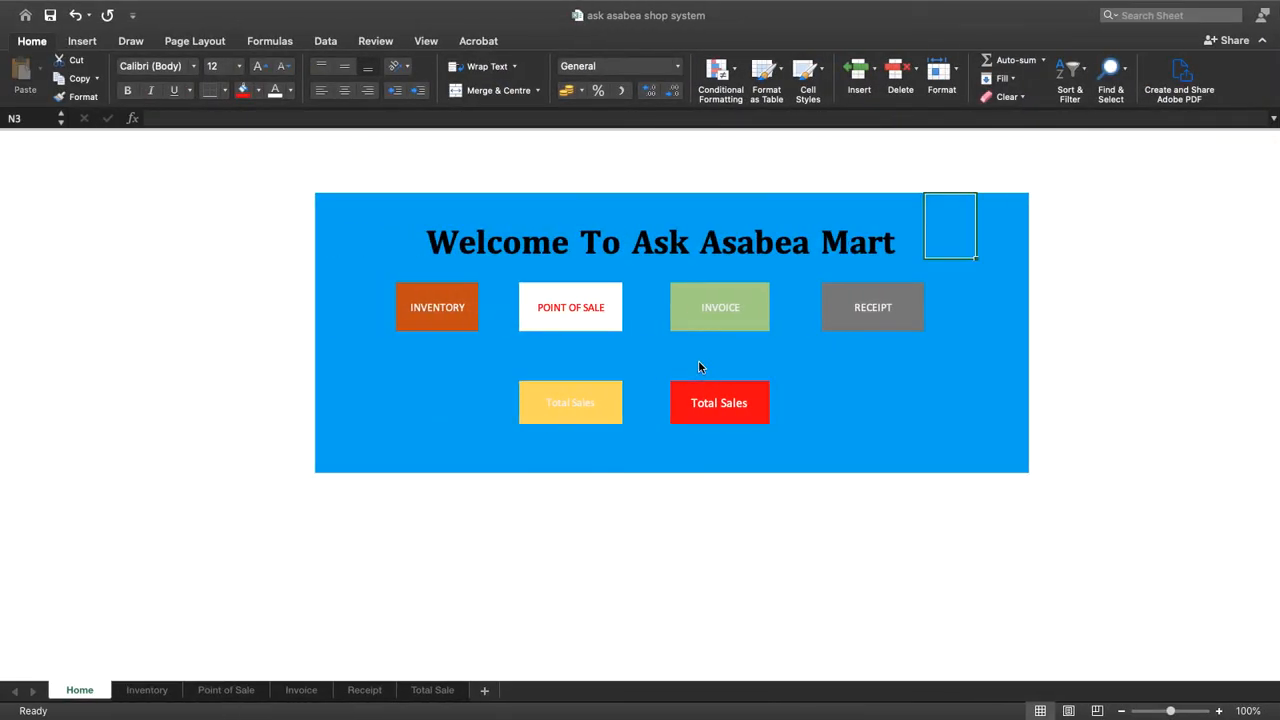
{"action": "key", "text": "ctrl+Right"}
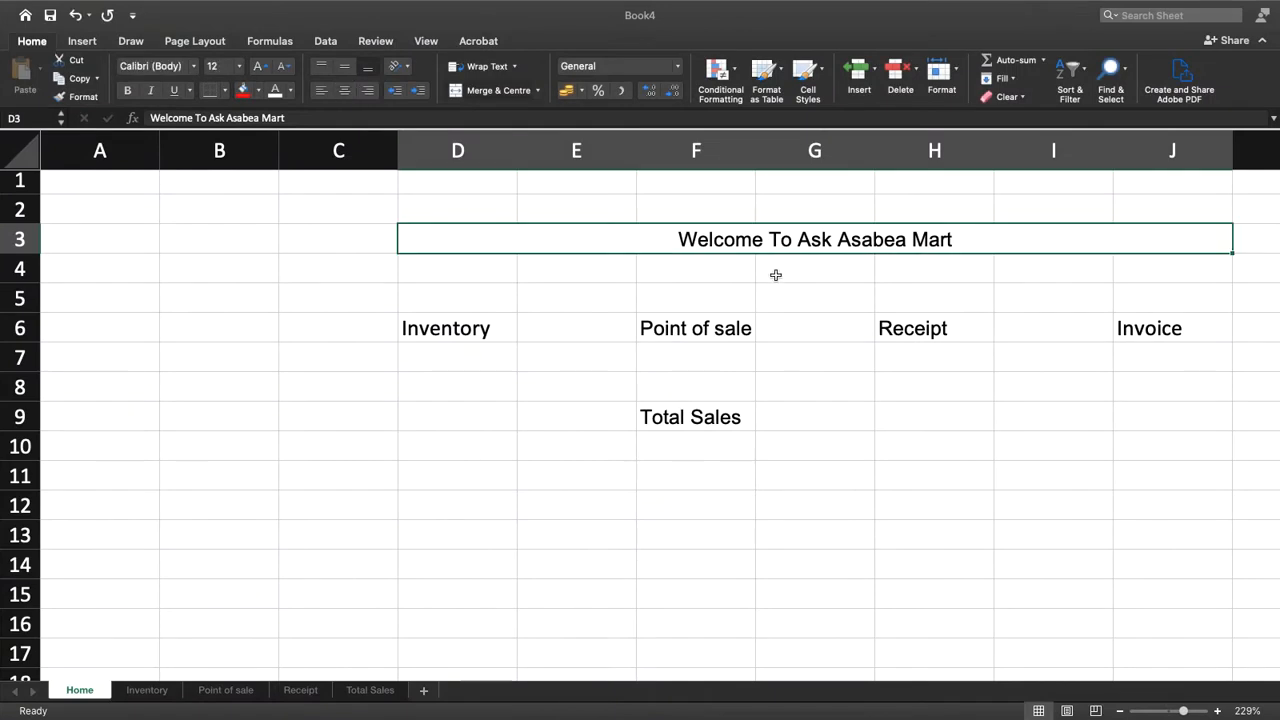
{"action": "left_click_drag", "start_coordinate": [432, 323], "coordinate": [443, 361]}
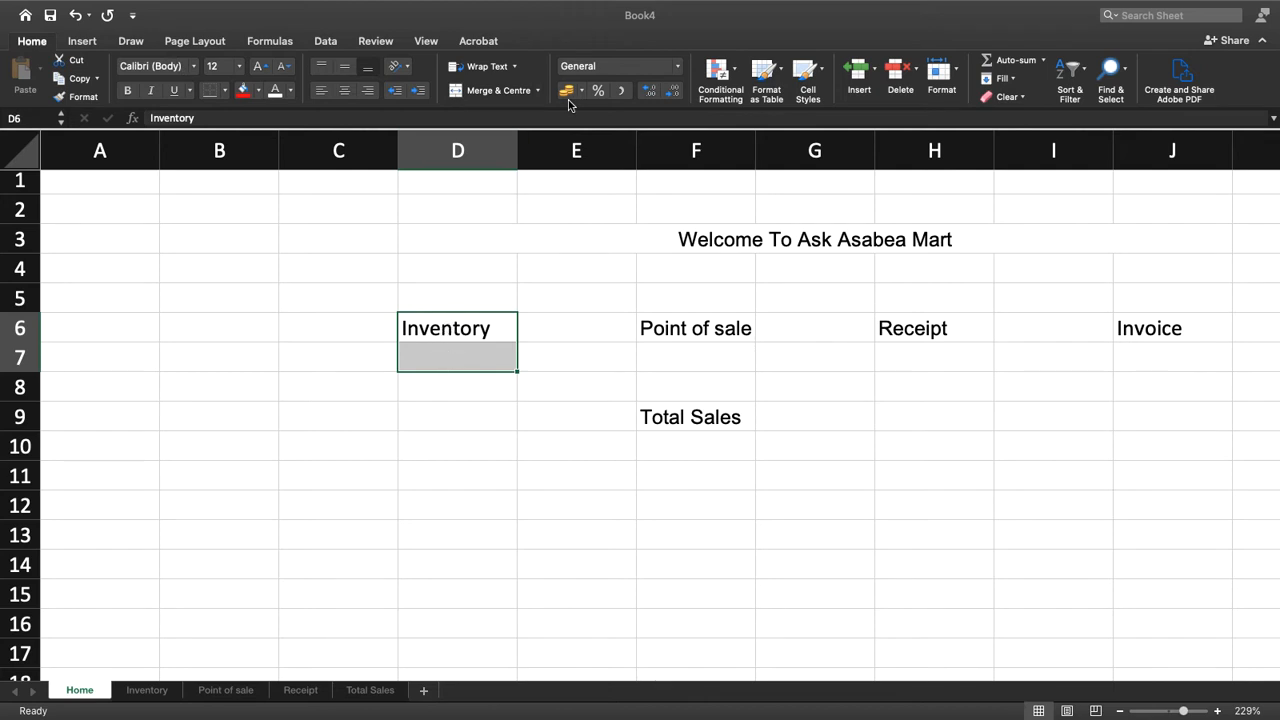
{"action": "left_click", "coordinate": [498, 91]}
{"action": "left_click_drag", "start_coordinate": [672, 324], "coordinate": [672, 355]}
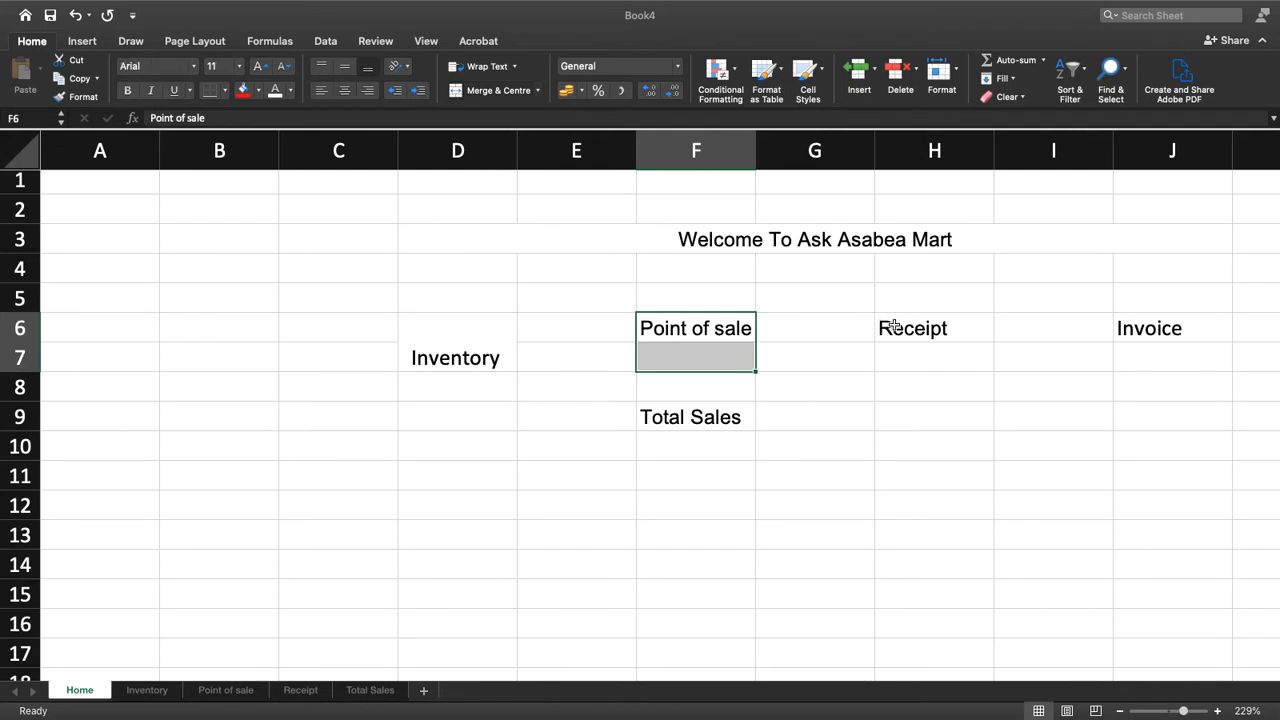
{"action": "scroll", "coordinate": [900, 308], "scroll_direction": "up", "scroll_amount": 1}
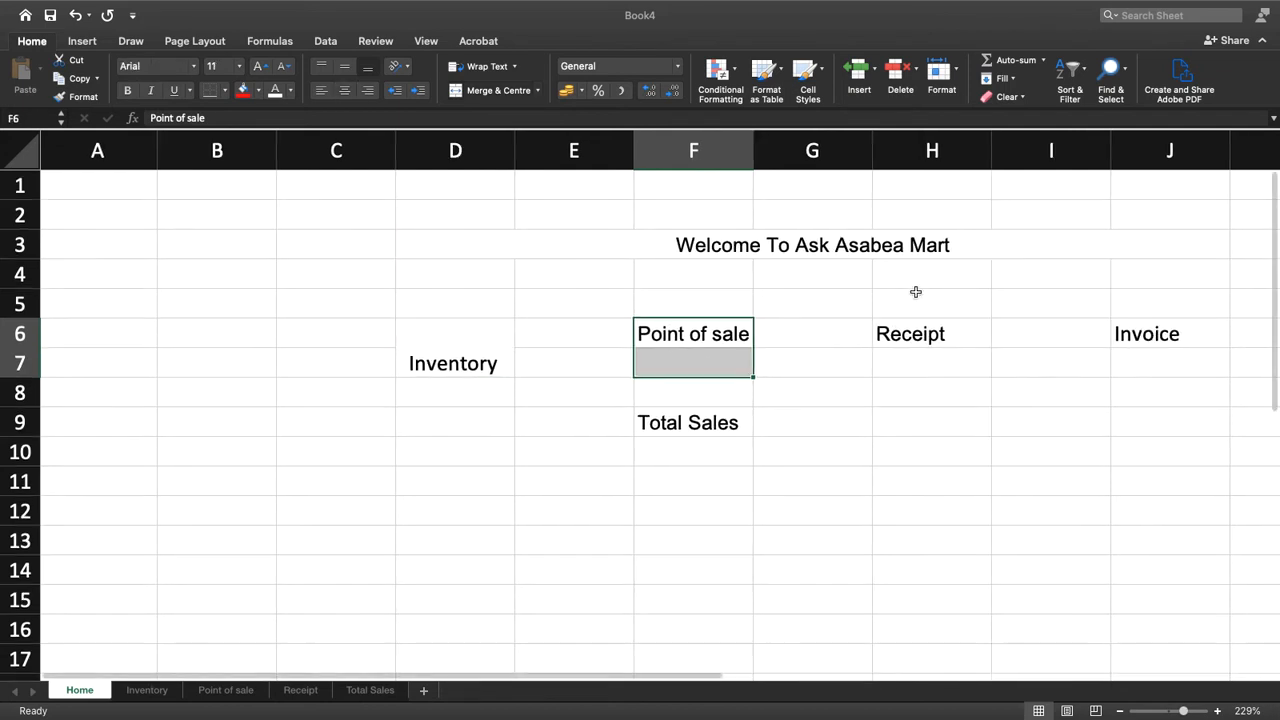
{"action": "left_click", "coordinate": [490, 92]}
{"action": "left_click_drag", "start_coordinate": [930, 335], "coordinate": [934, 357]}
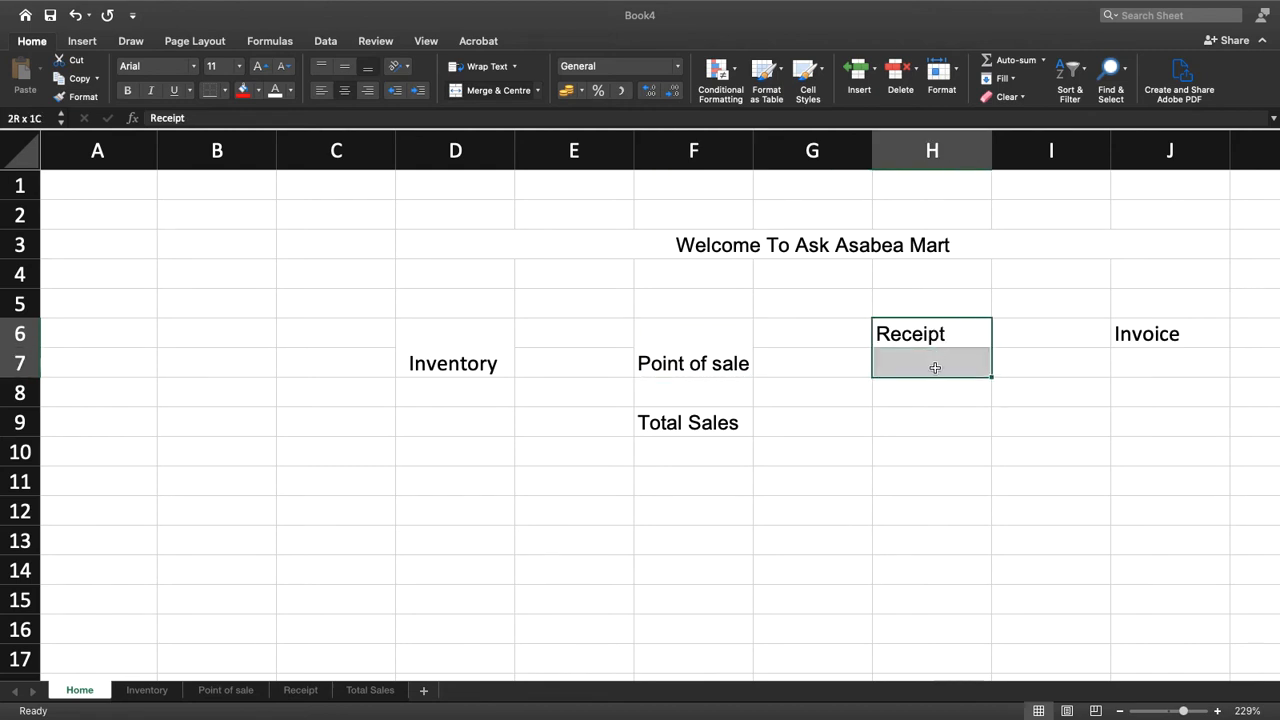
{"action": "left_click", "coordinate": [490, 92]}
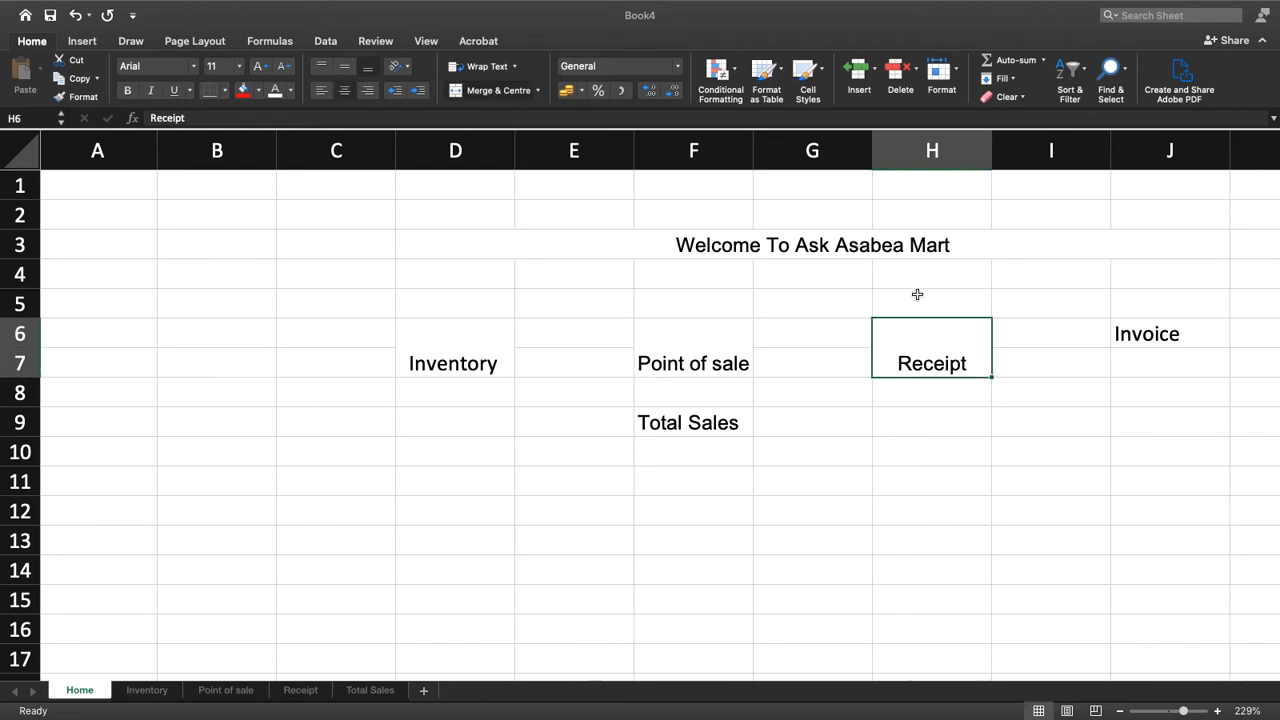
{"action": "left_click_drag", "start_coordinate": [1150, 330], "coordinate": [1143, 377]}
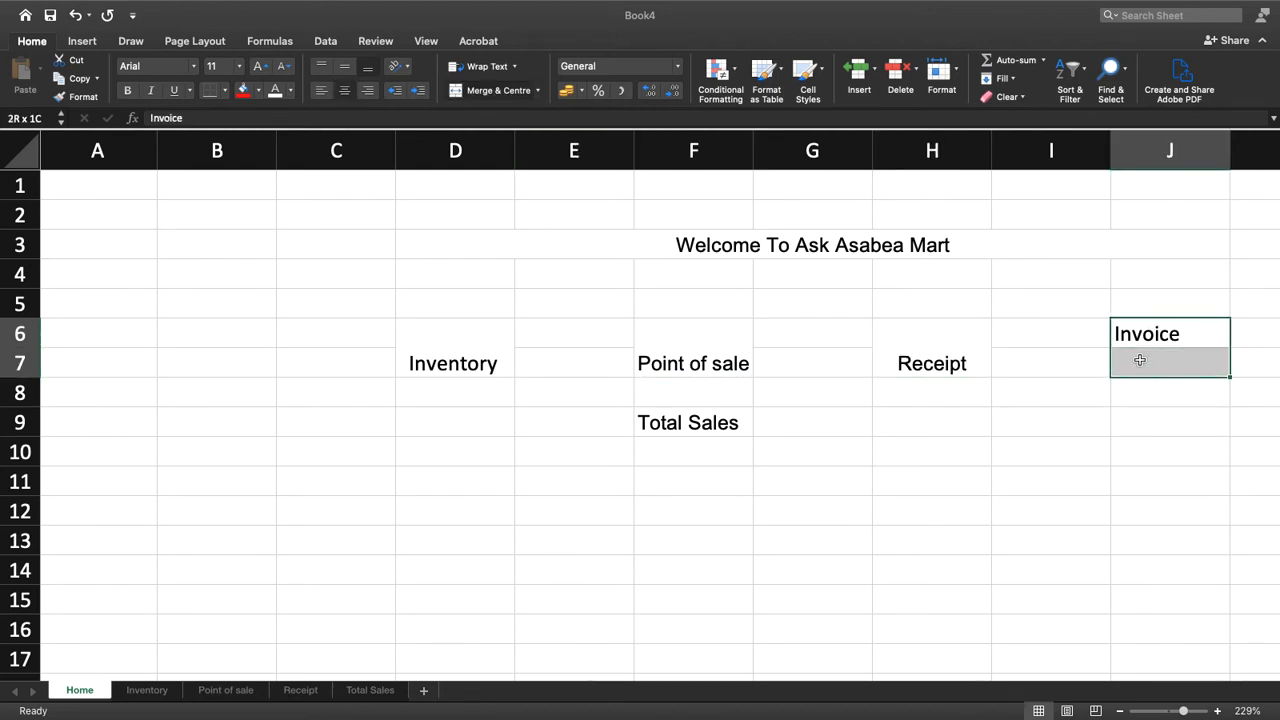
{"action": "left_click", "coordinate": [490, 92]}
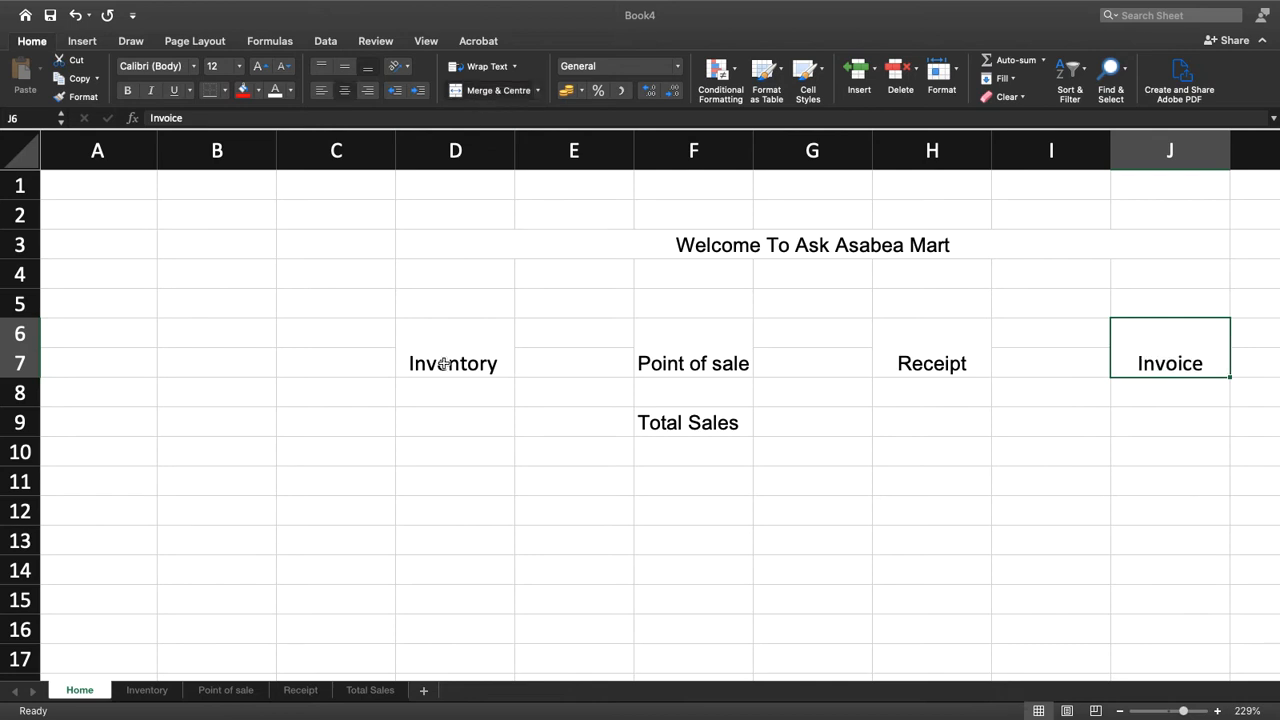
Align the Inventory label vertically to the middle and copy its formatting to the Point of sale, Receipt and Invoice labels
{"action": "left_click_drag", "start_coordinate": [458, 345], "coordinate": [456, 362]}
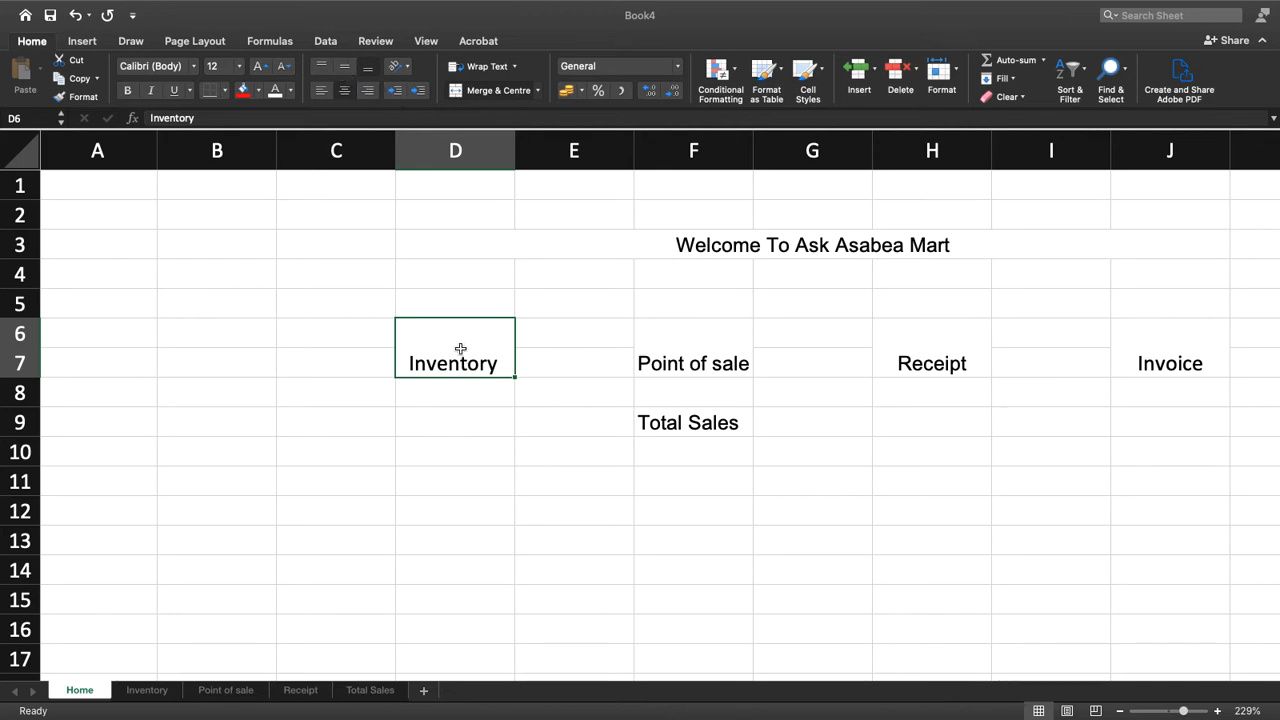
{"action": "left_click", "coordinate": [344, 68]}
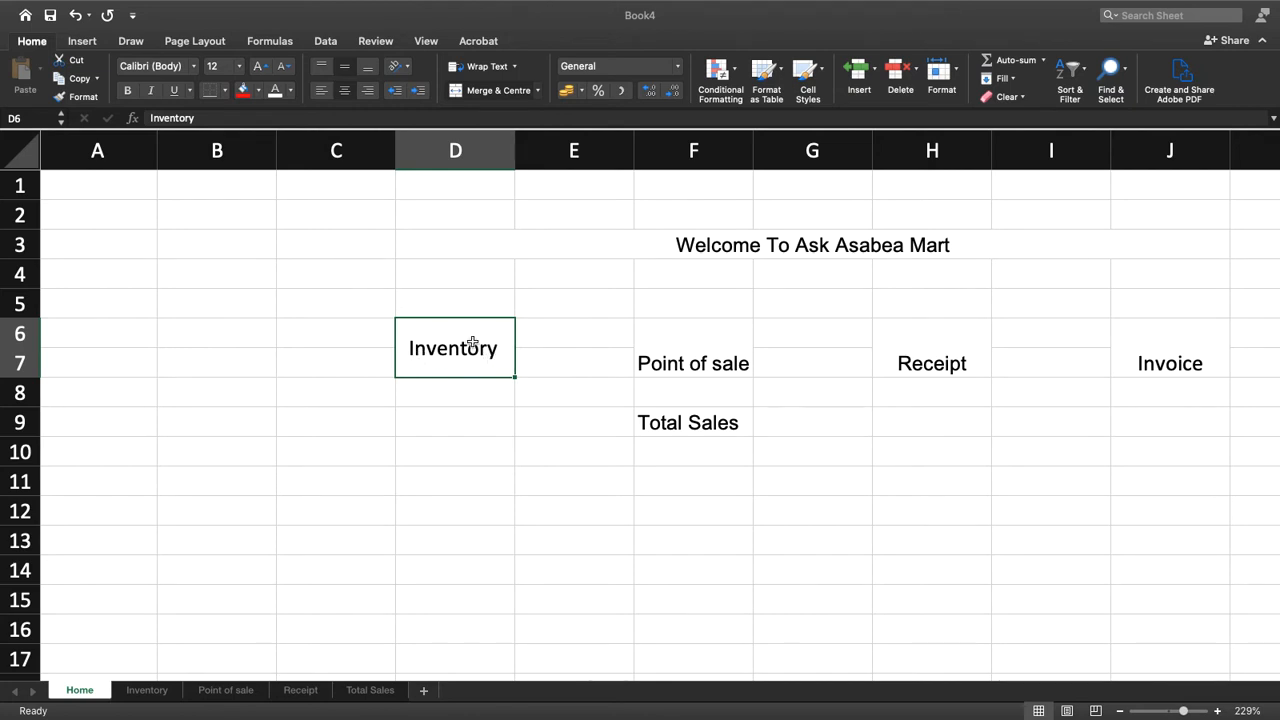
{"action": "left_click", "coordinate": [72, 97]}
{"action": "left_click", "coordinate": [680, 338]}
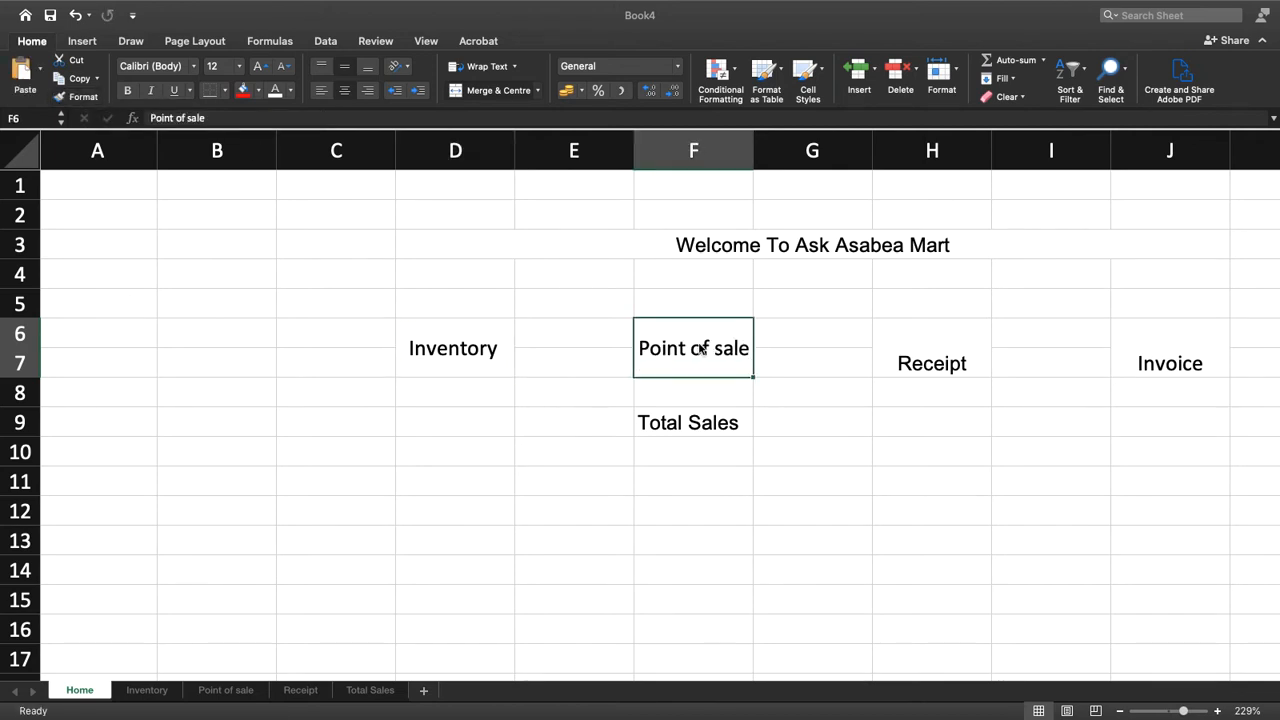
{"action": "left_click", "coordinate": [83, 97]}
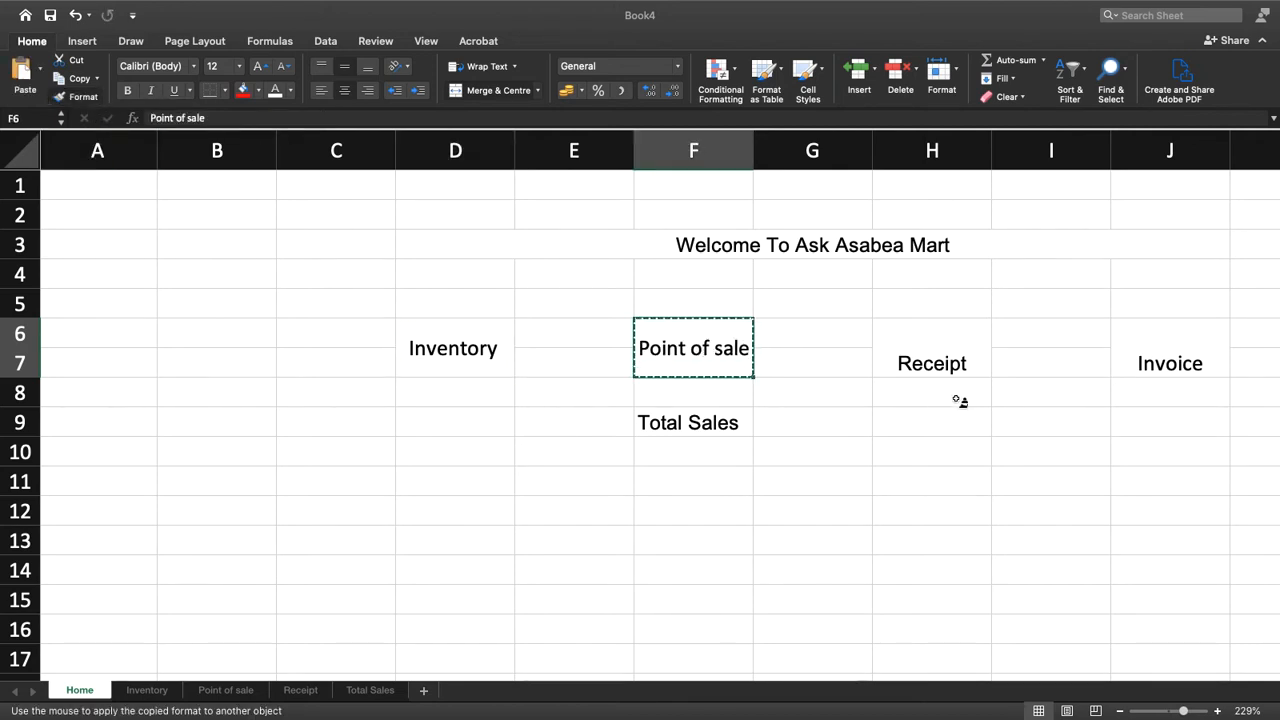
{"action": "left_click", "coordinate": [900, 342]}
{"action": "left_click", "coordinate": [83, 97]}
{"action": "left_click", "coordinate": [1155, 340]}
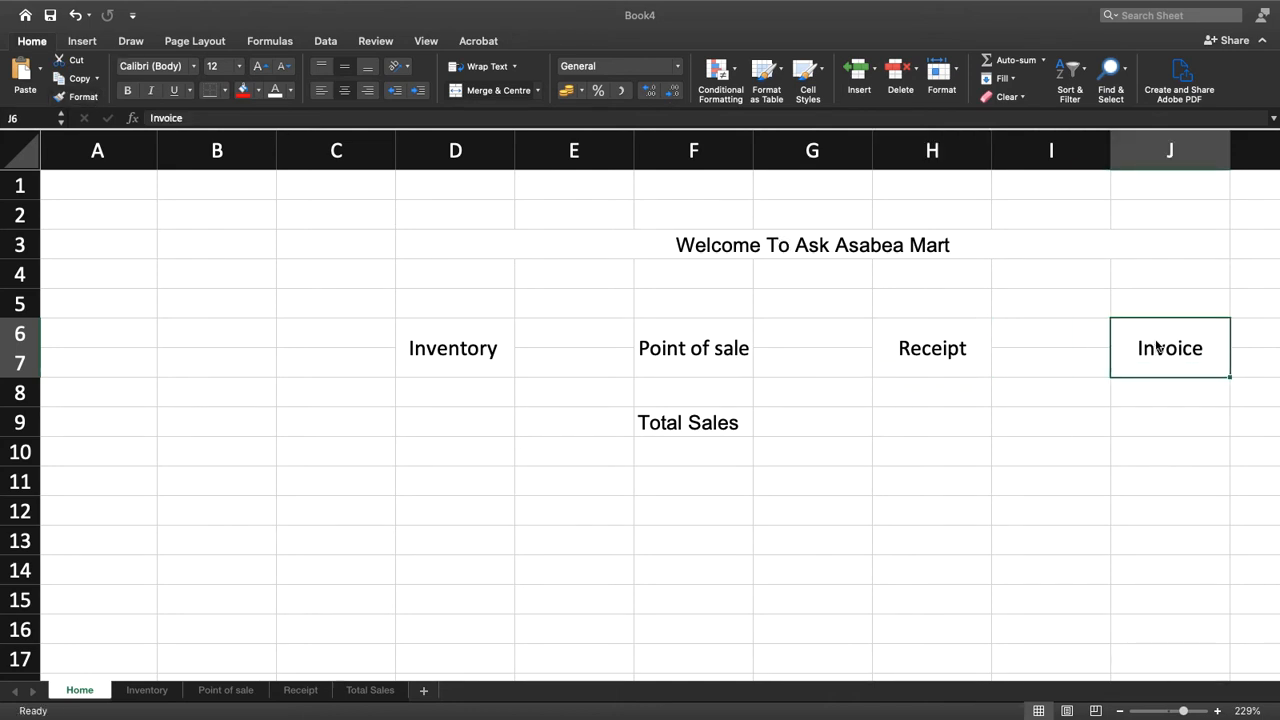
Format the Inventory label in bold 14-point Colonna MT, and adjust the row heights by making row 5 slightly shorter and row 7 taller
{"action": "left_click", "coordinate": [485, 353]}
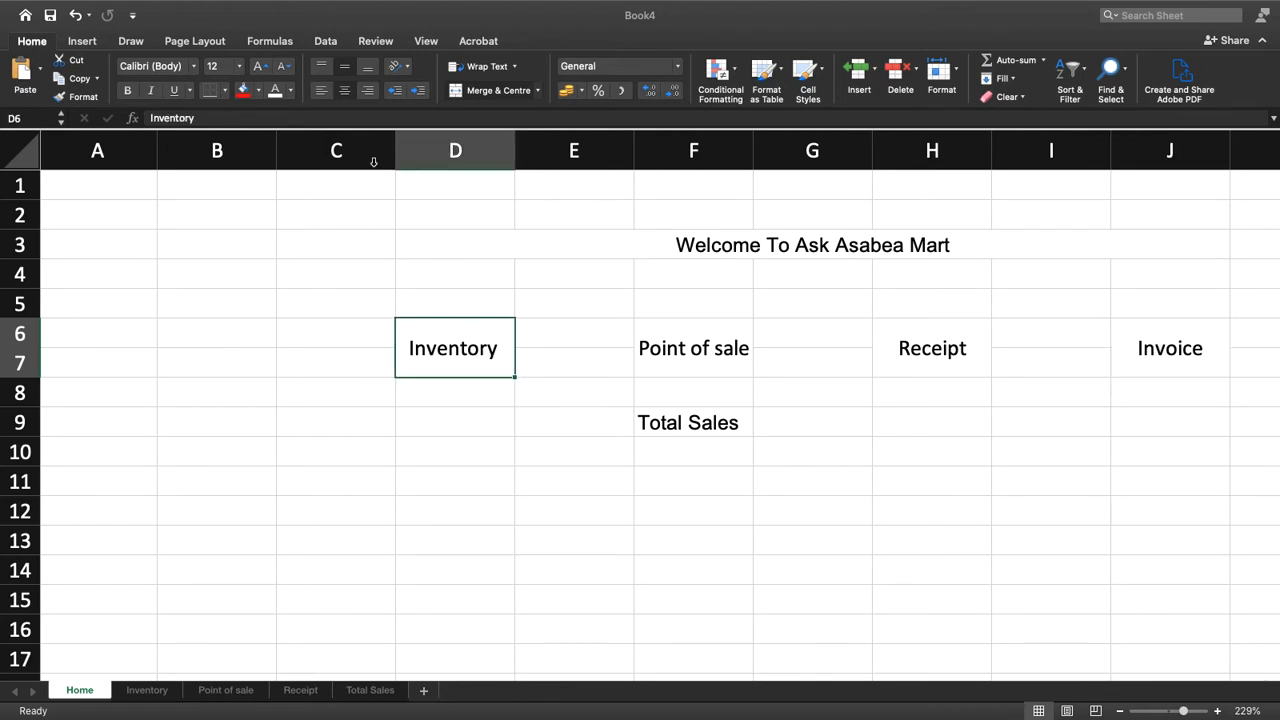
{"action": "left_click", "coordinate": [194, 67]}
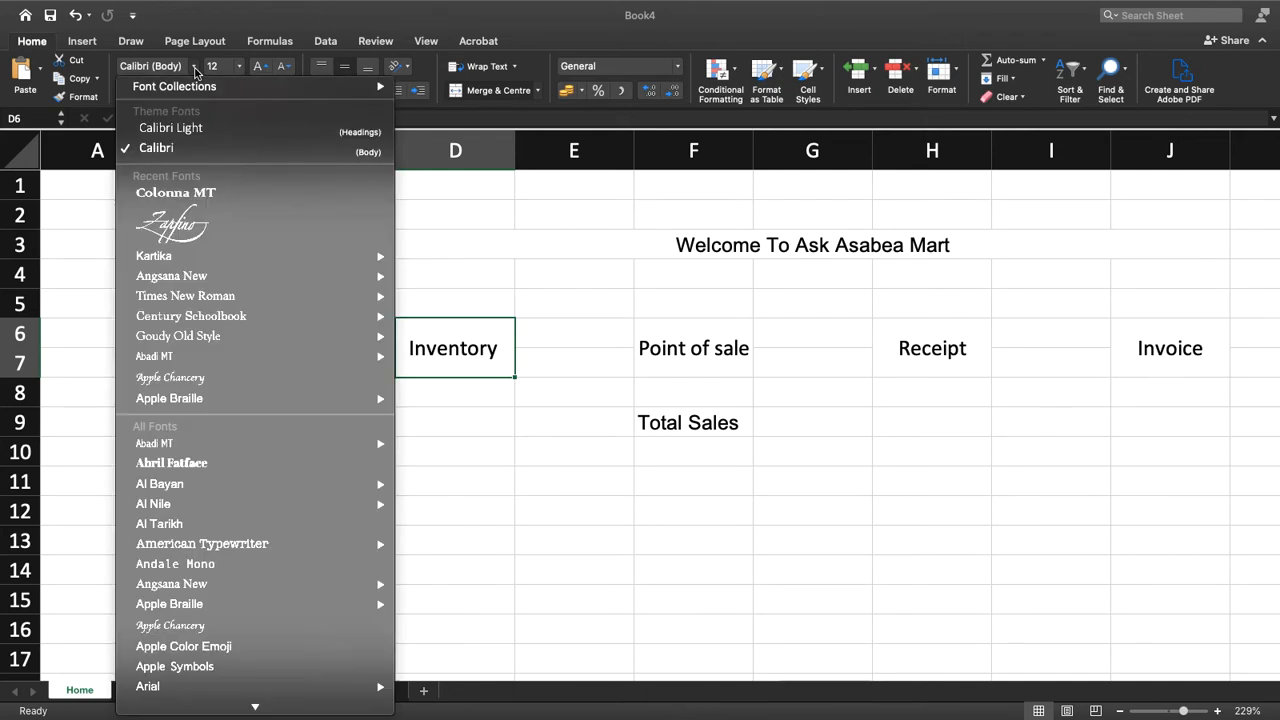
{"action": "left_click", "coordinate": [177, 194]}
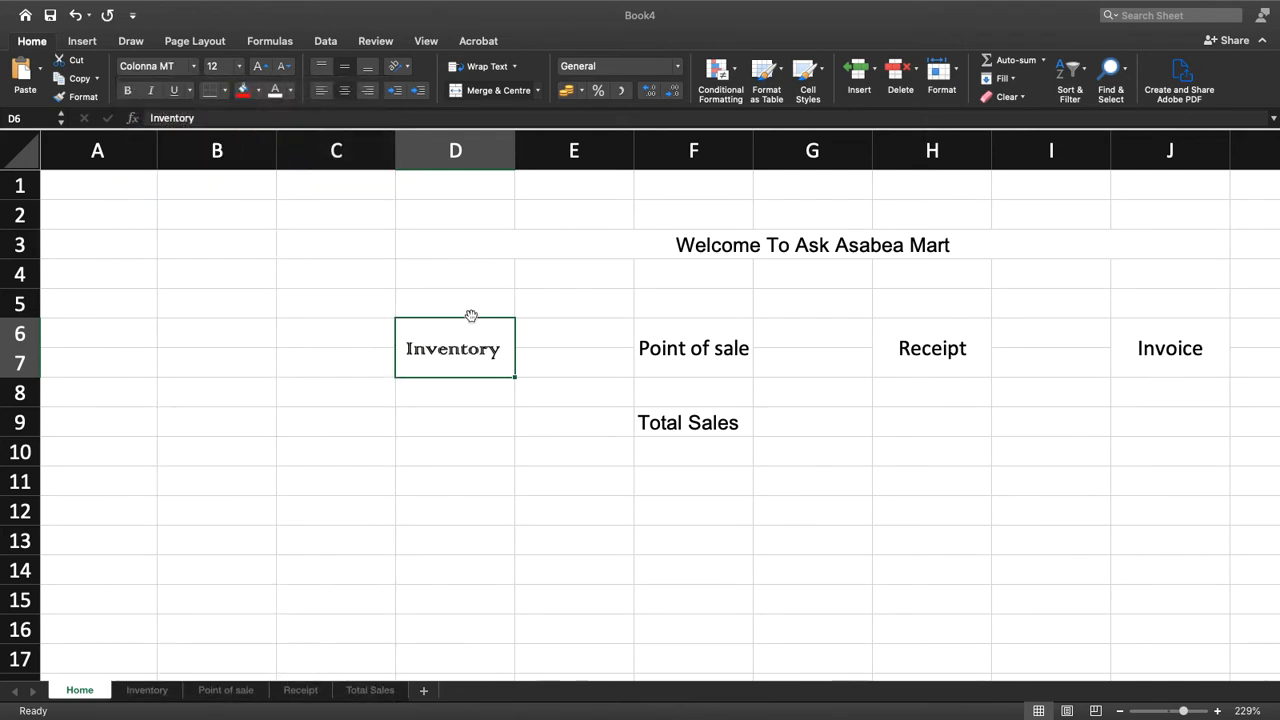
{"action": "left_click", "coordinate": [258, 68]}
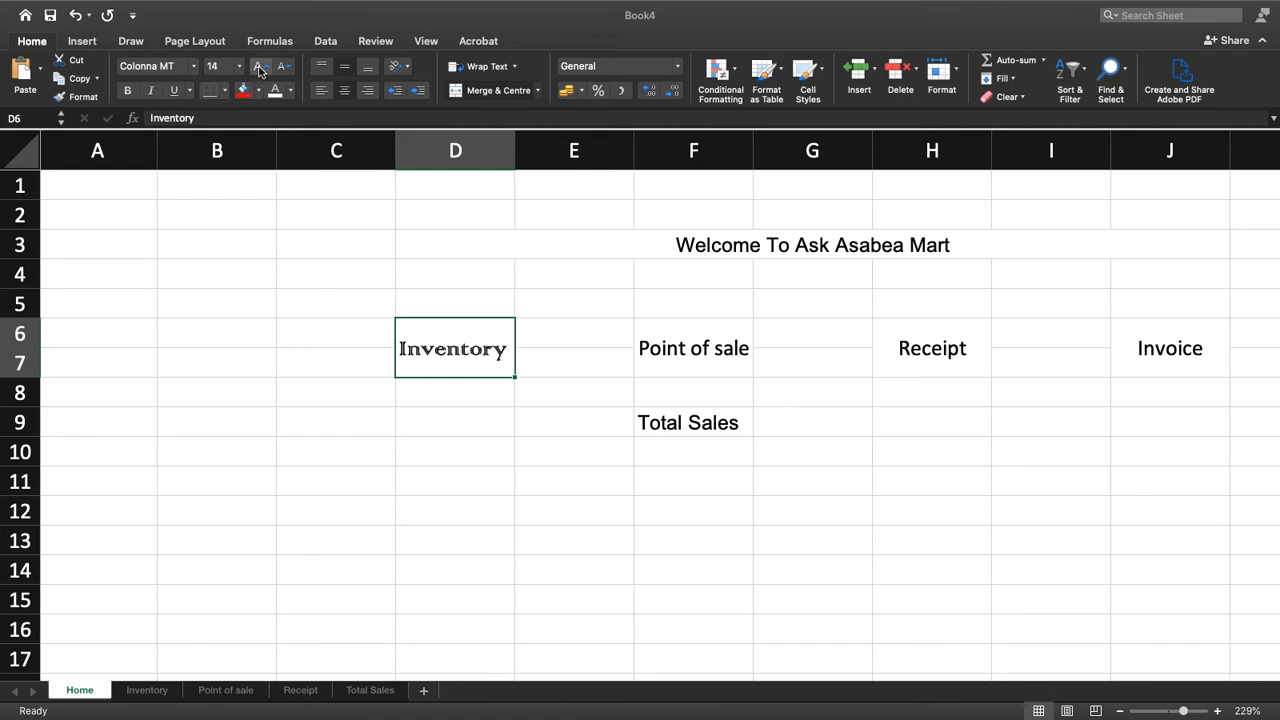
{"action": "left_click", "coordinate": [127, 91]}
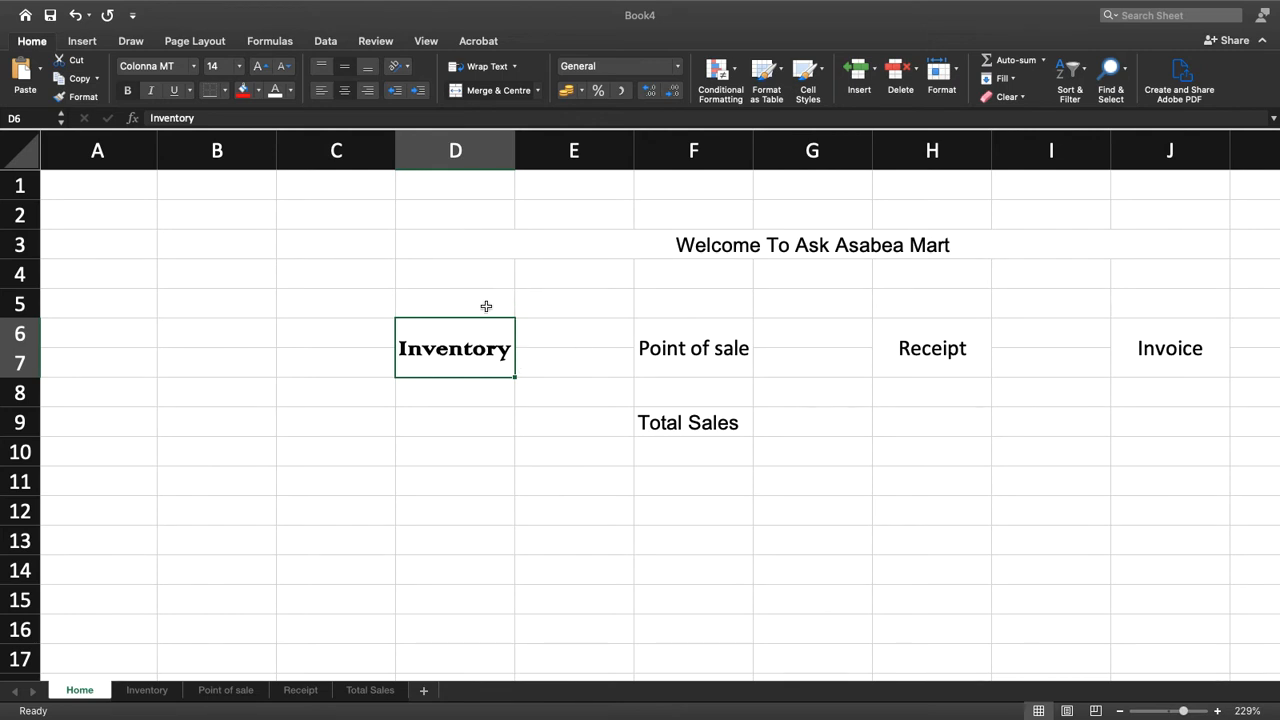
{"action": "left_click_drag", "start_coordinate": [18, 318], "coordinate": [17, 312]}
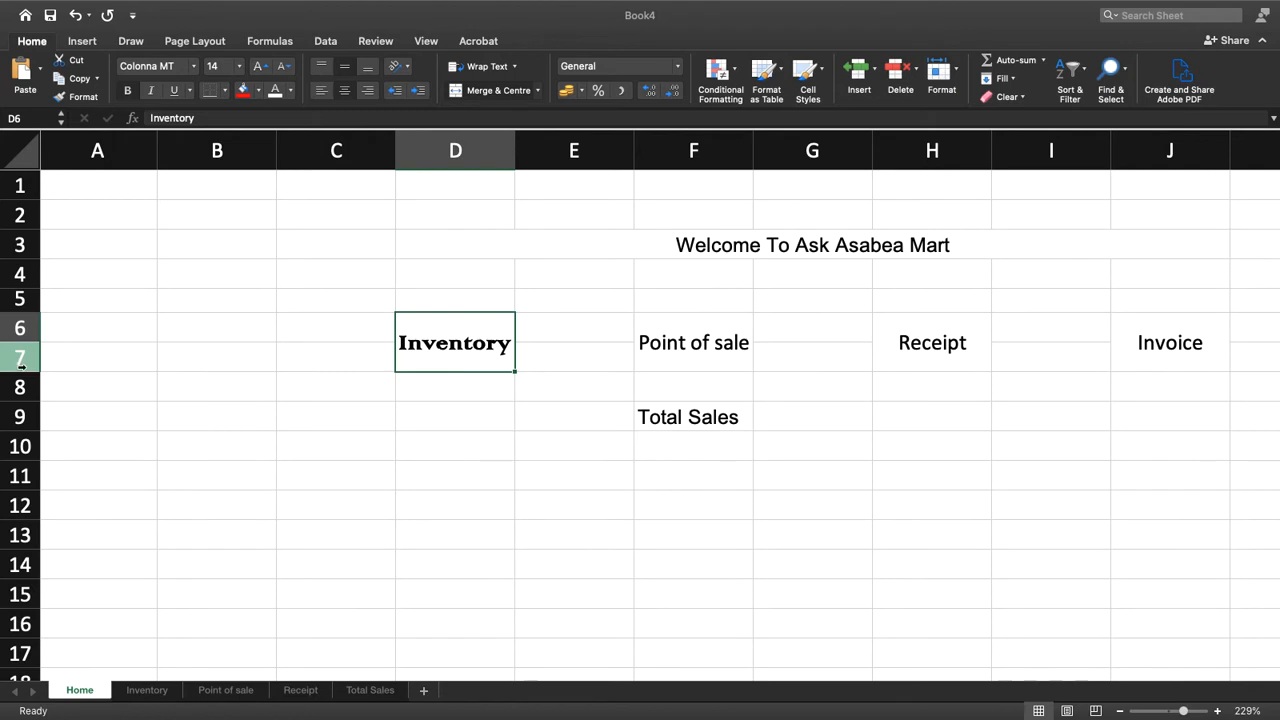
{"action": "left_click_drag", "start_coordinate": [20, 370], "coordinate": [20, 386]}
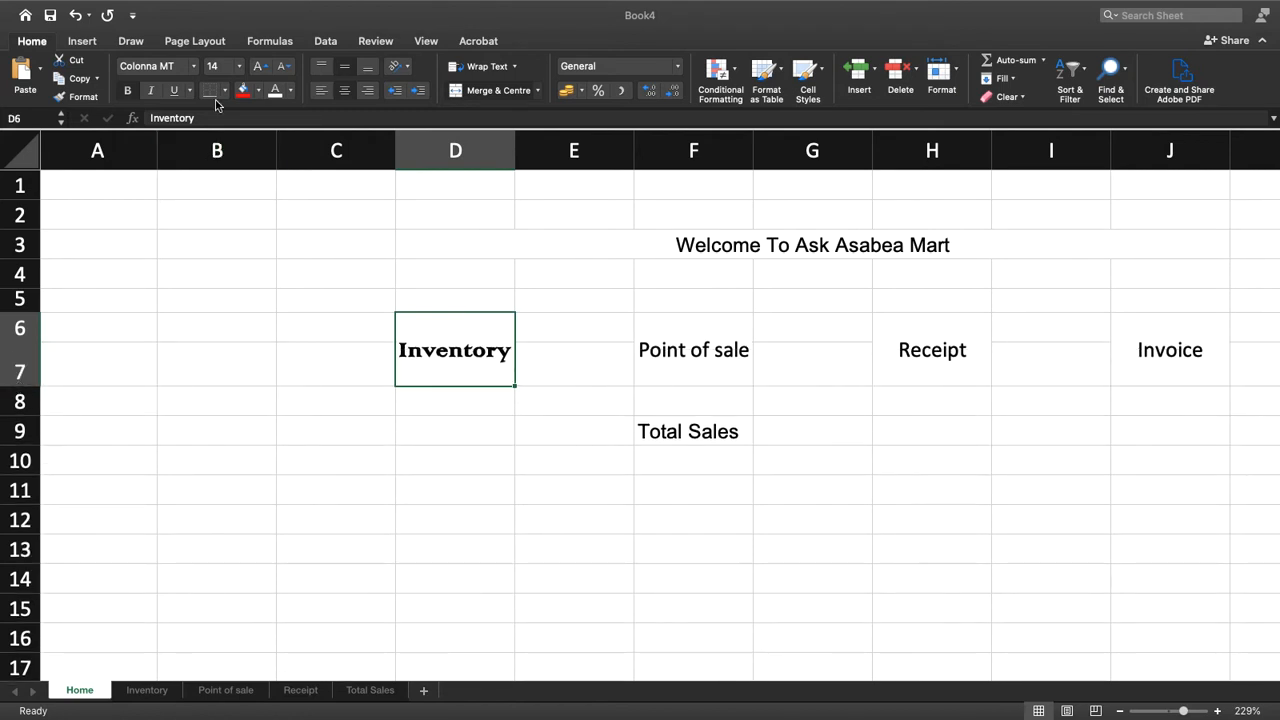
Change the Inventory label's font to Kartika and turn off its horizontal centring
{"action": "left_click", "coordinate": [196, 66]}
{"action": "mouse_move", "coordinate": [163, 276]}
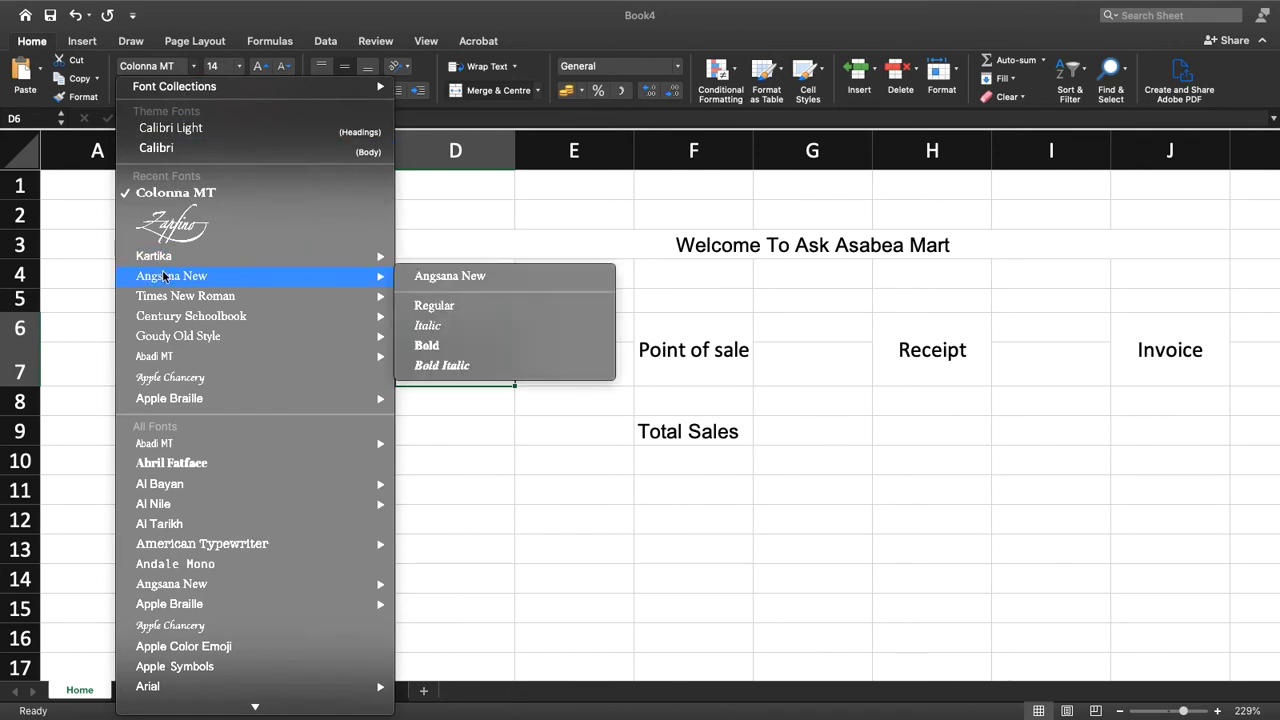
{"action": "mouse_move", "coordinate": [169, 299]}
{"action": "left_click", "coordinate": [174, 258]}
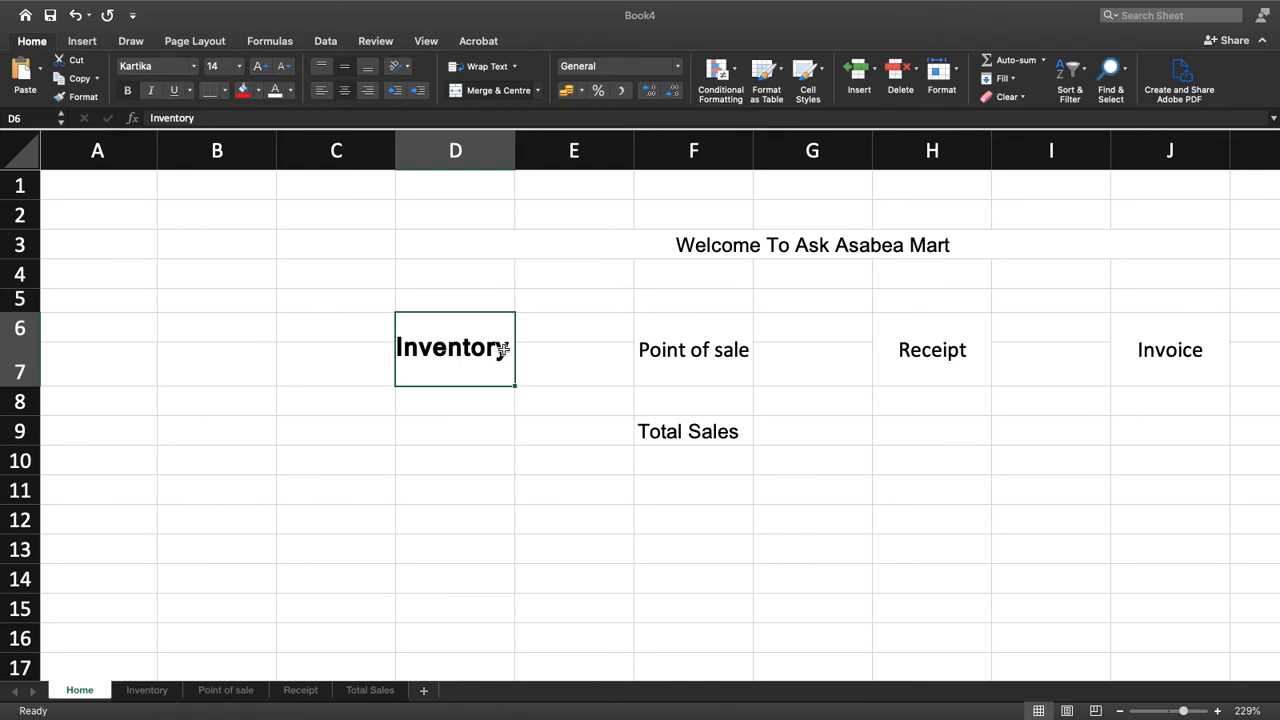
{"action": "left_click", "coordinate": [344, 92]}
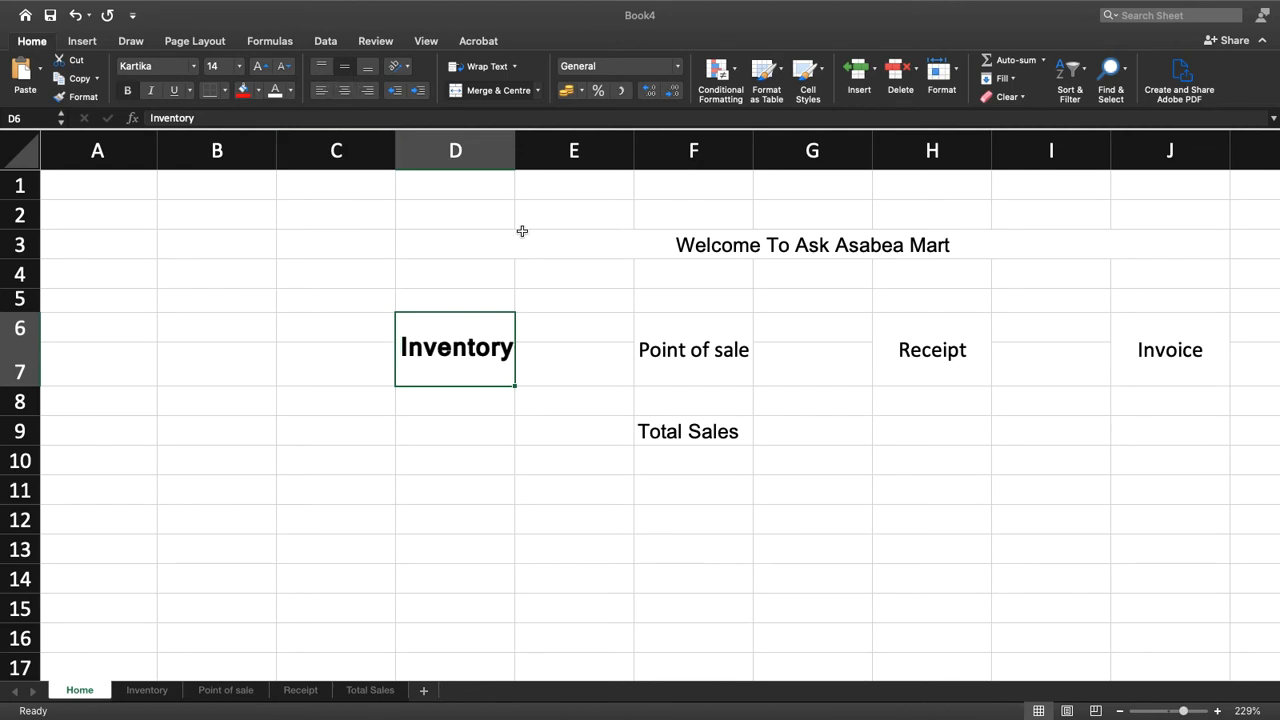
Widen column D slightly and copy the Inventory label's formatting to the Point of sale, Receipt and Invoice labels
{"action": "left_click_drag", "start_coordinate": [515, 140], "coordinate": [533, 140]}
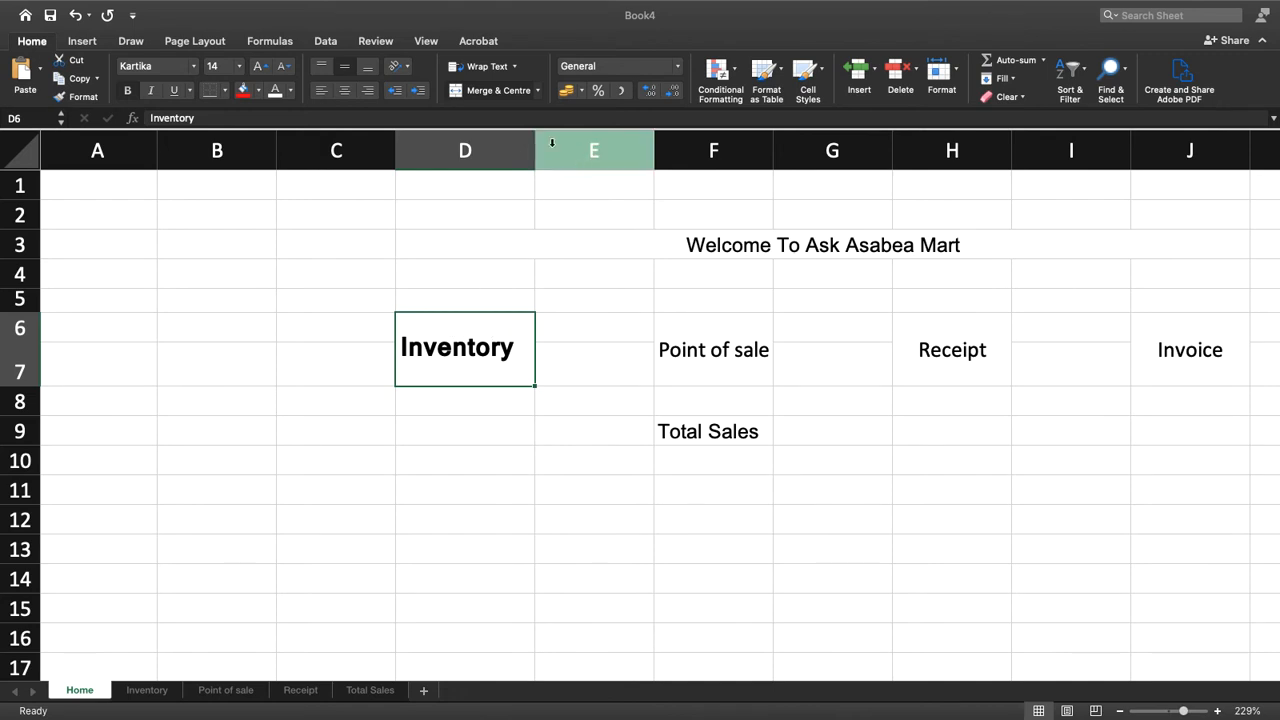
{"action": "left_click_drag", "start_coordinate": [531, 145], "coordinate": [522, 145]}
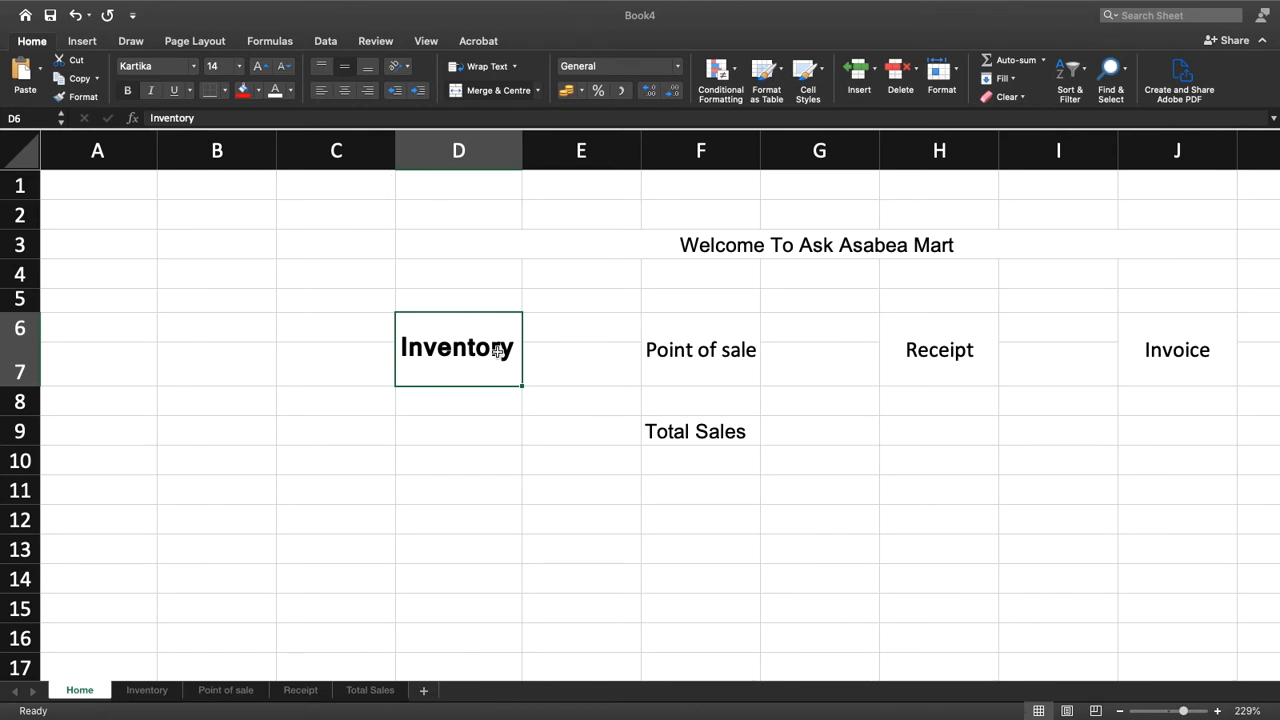
{"action": "left_click", "coordinate": [75, 97]}
{"action": "left_click", "coordinate": [712, 356]}
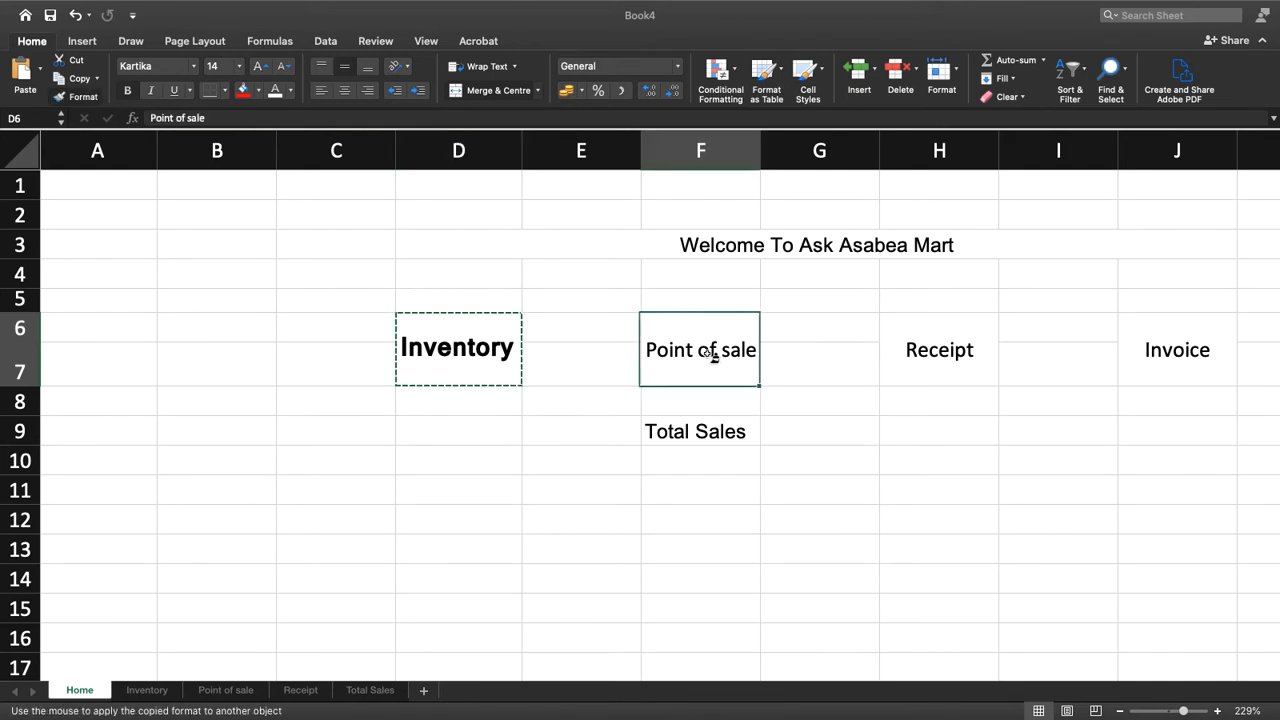
{"action": "left_click", "coordinate": [78, 97]}
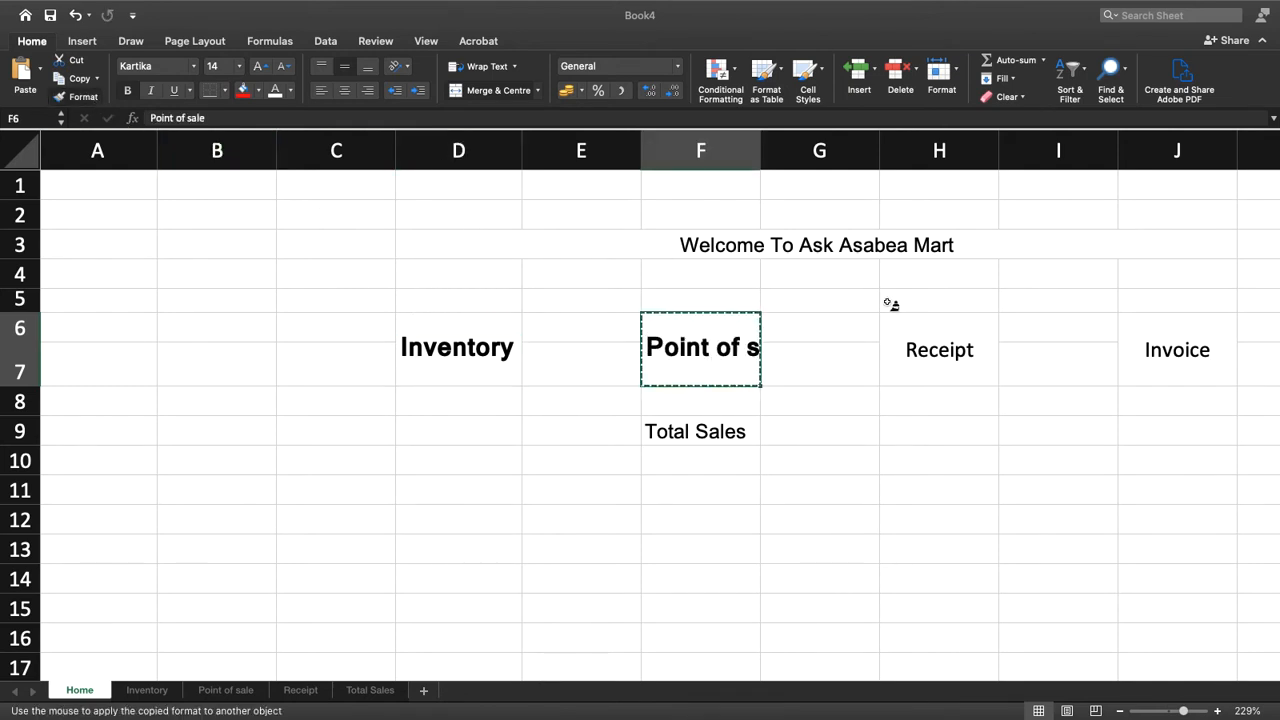
{"action": "left_click", "coordinate": [920, 366]}
{"action": "left_click", "coordinate": [78, 97]}
{"action": "left_click", "coordinate": [1153, 352]}
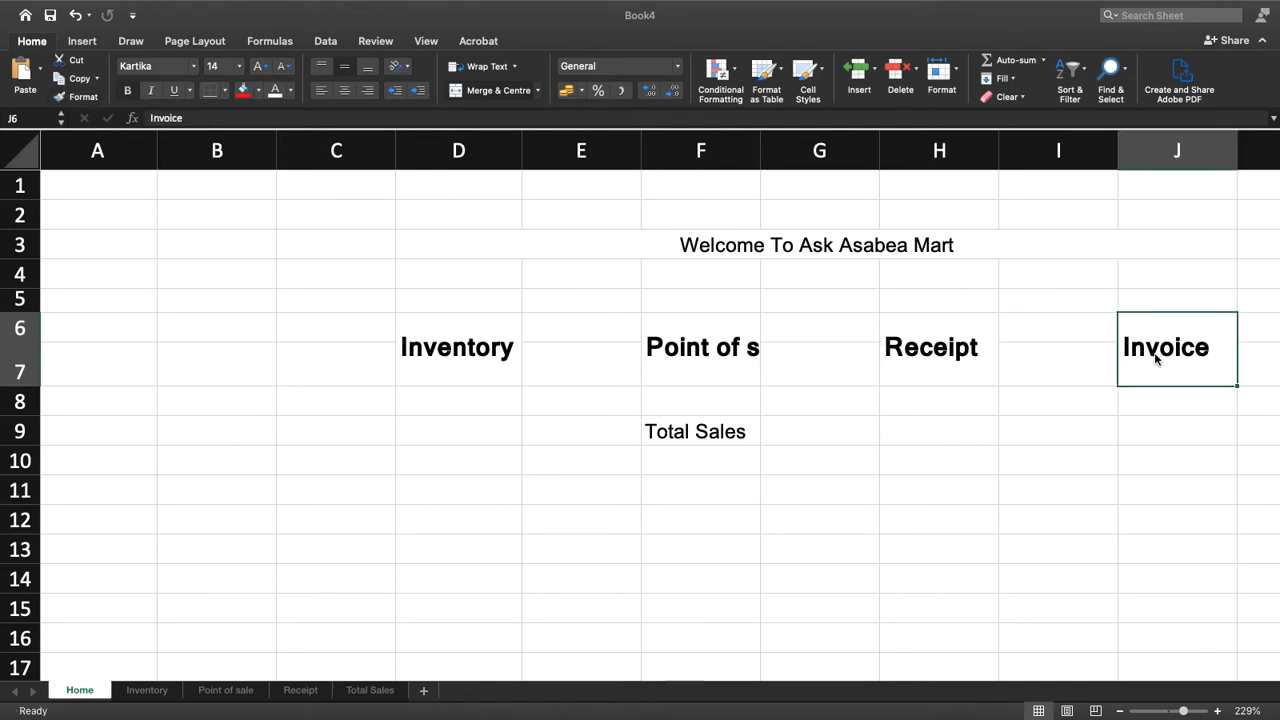
Widen column F to fit the full Point of sale label and copy that label's formatting to Total Sales
{"action": "left_click", "coordinate": [728, 344]}
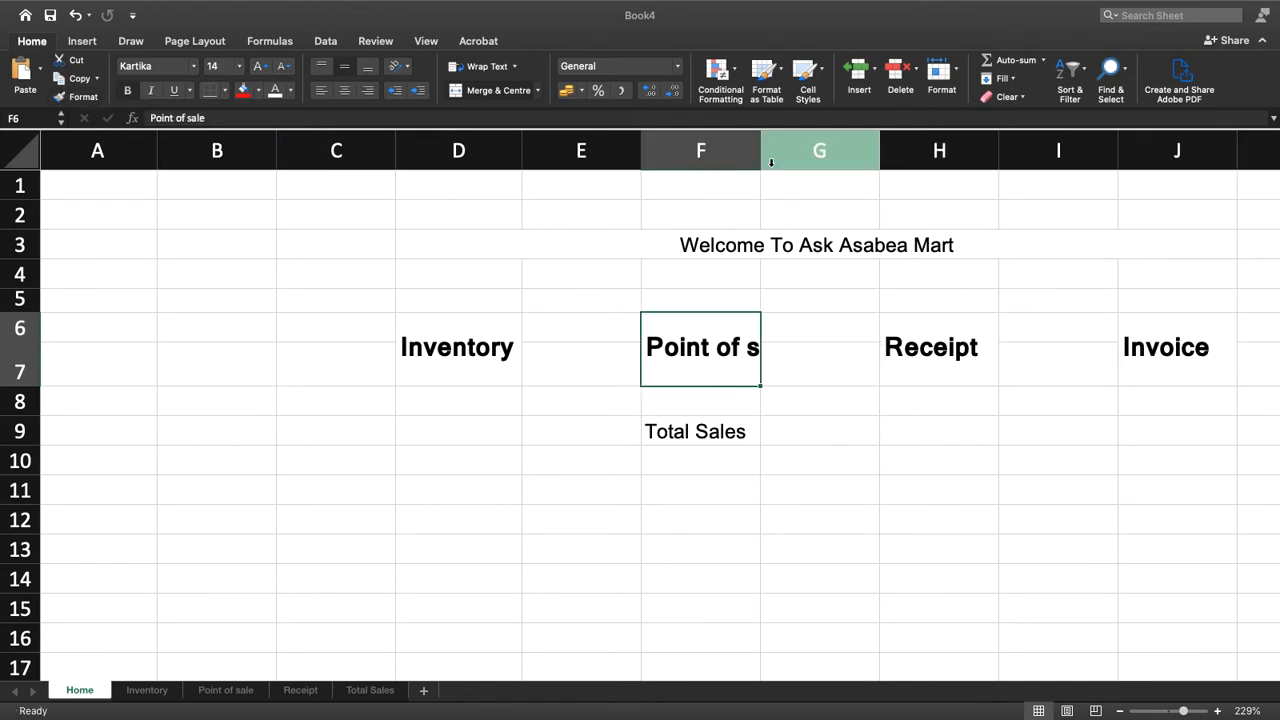
{"action": "left_click_drag", "start_coordinate": [759, 155], "coordinate": [803, 157]}
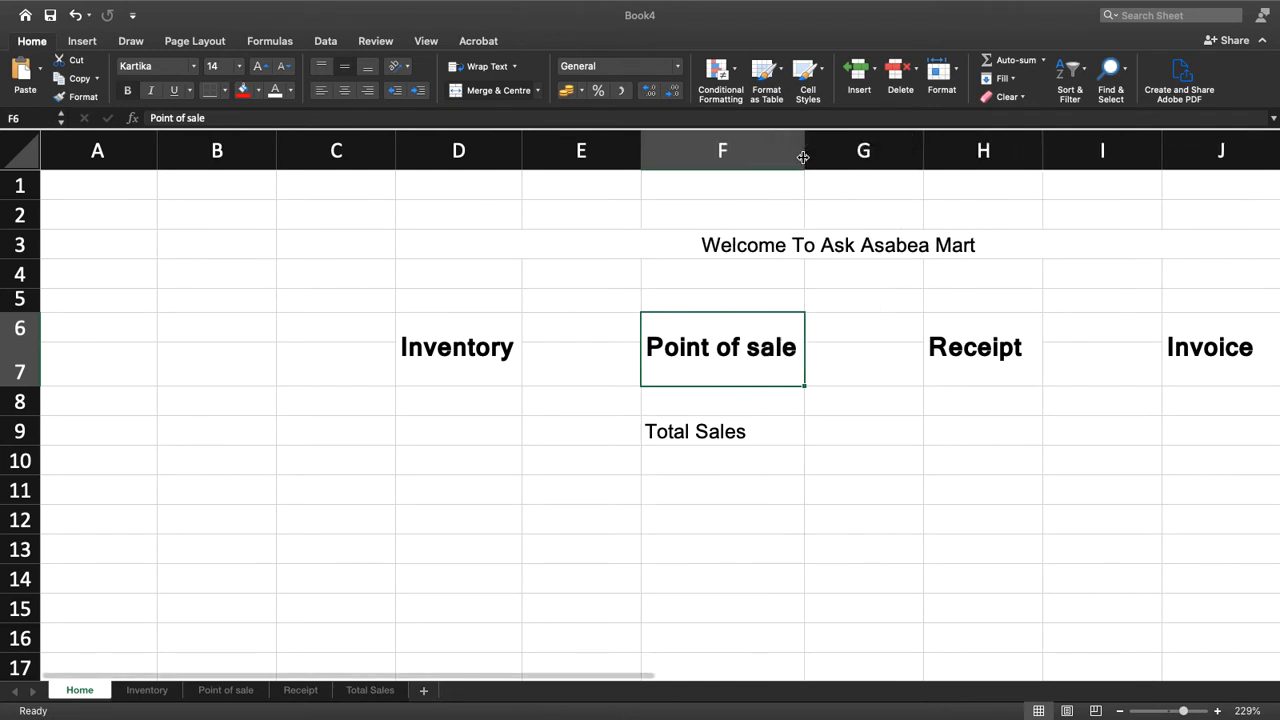
{"action": "left_click", "coordinate": [803, 157]}
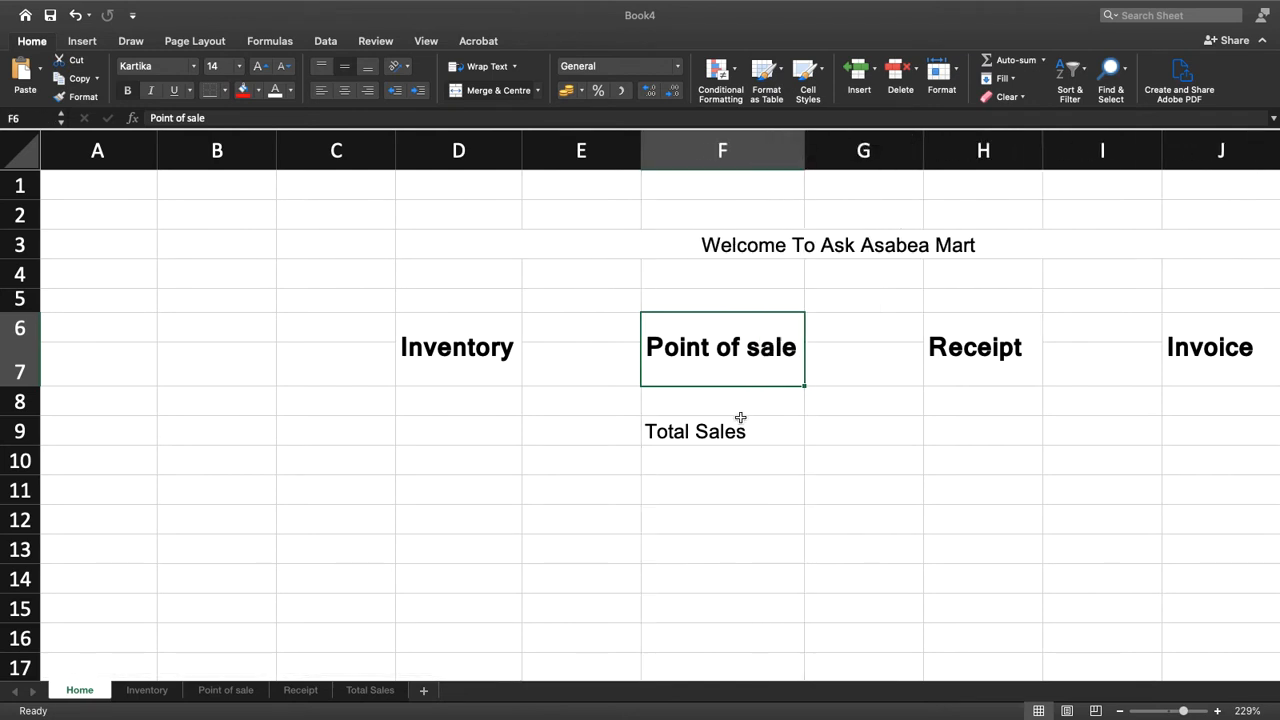
{"action": "left_click", "coordinate": [76, 96]}
{"action": "left_click", "coordinate": [686, 440]}
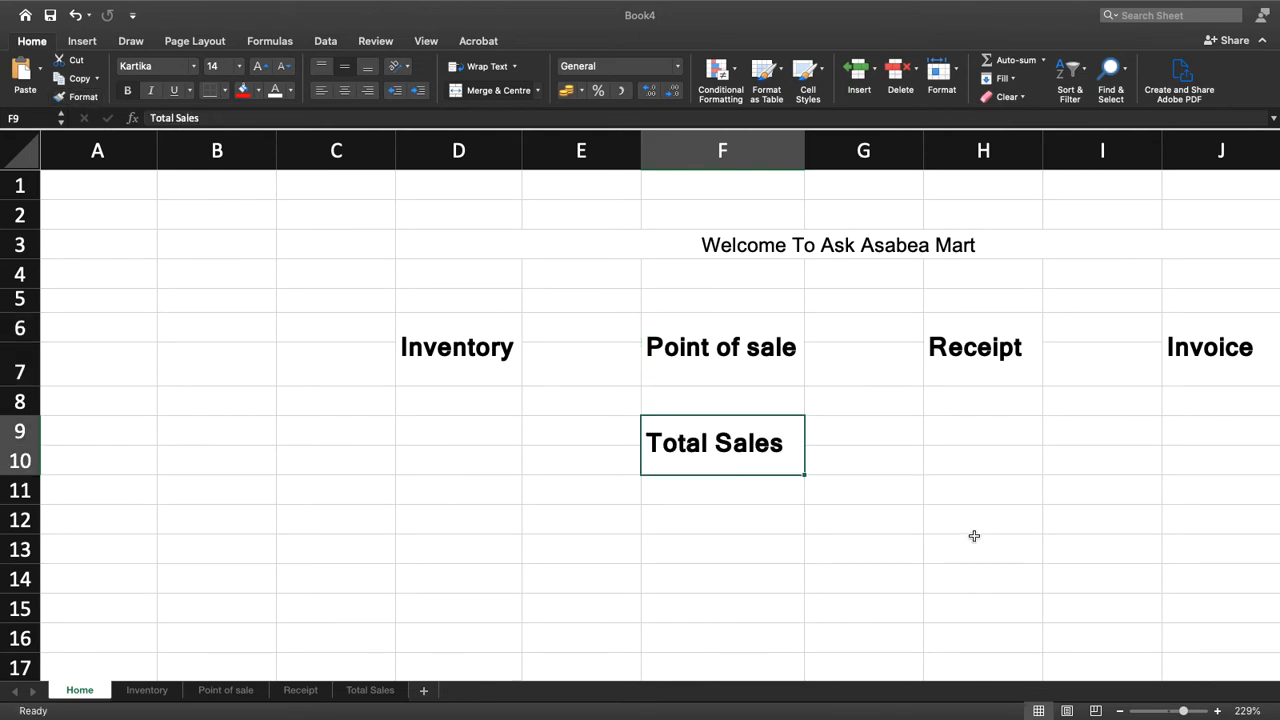
{"action": "scroll", "coordinate": [1043, 646], "scroll_direction": "right", "scroll_amount": 3}
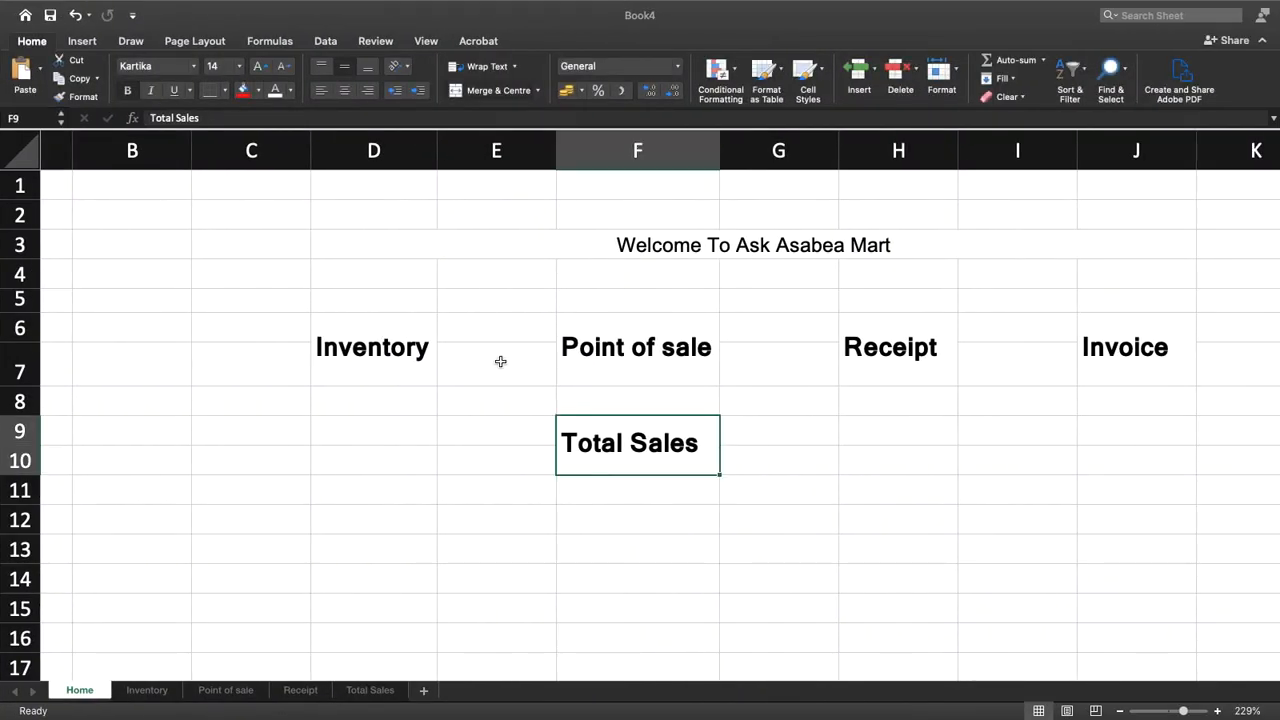
{"action": "left_click", "coordinate": [393, 347]}
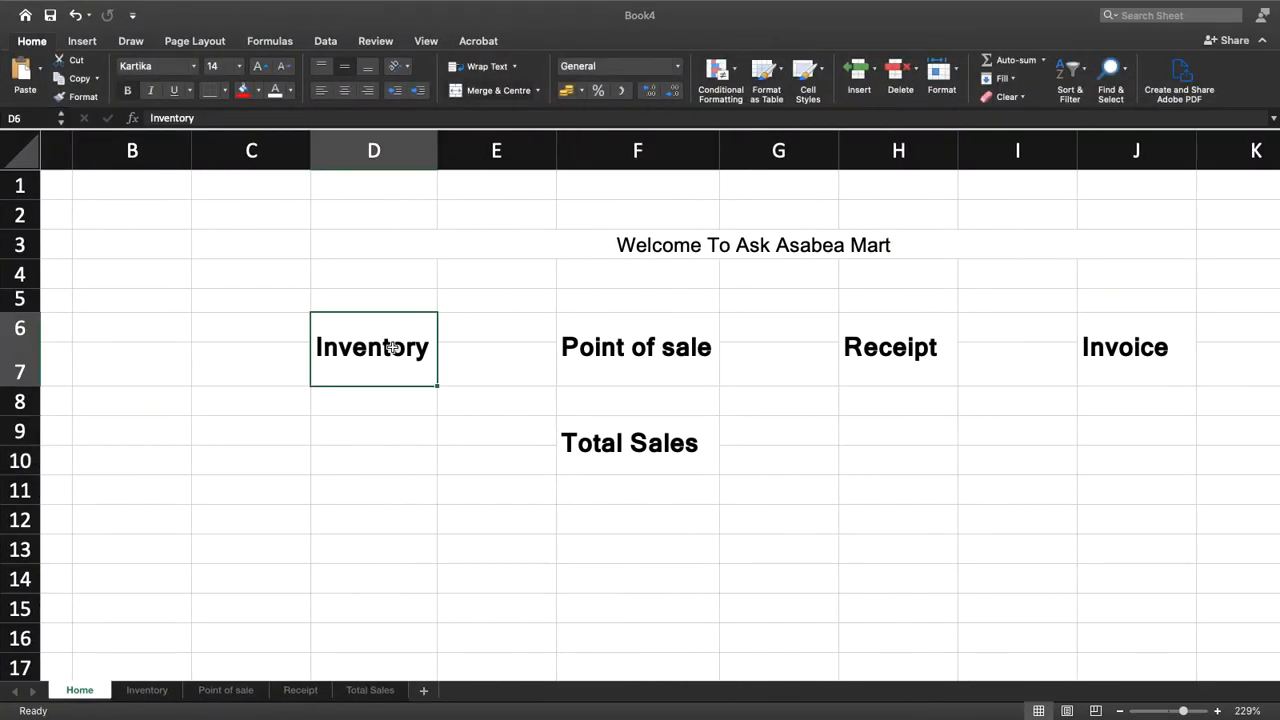
Format the Welcome To Ask Asabea Mart heading in 26-point Century Schoolbook
{"action": "left_click", "coordinate": [660, 251]}
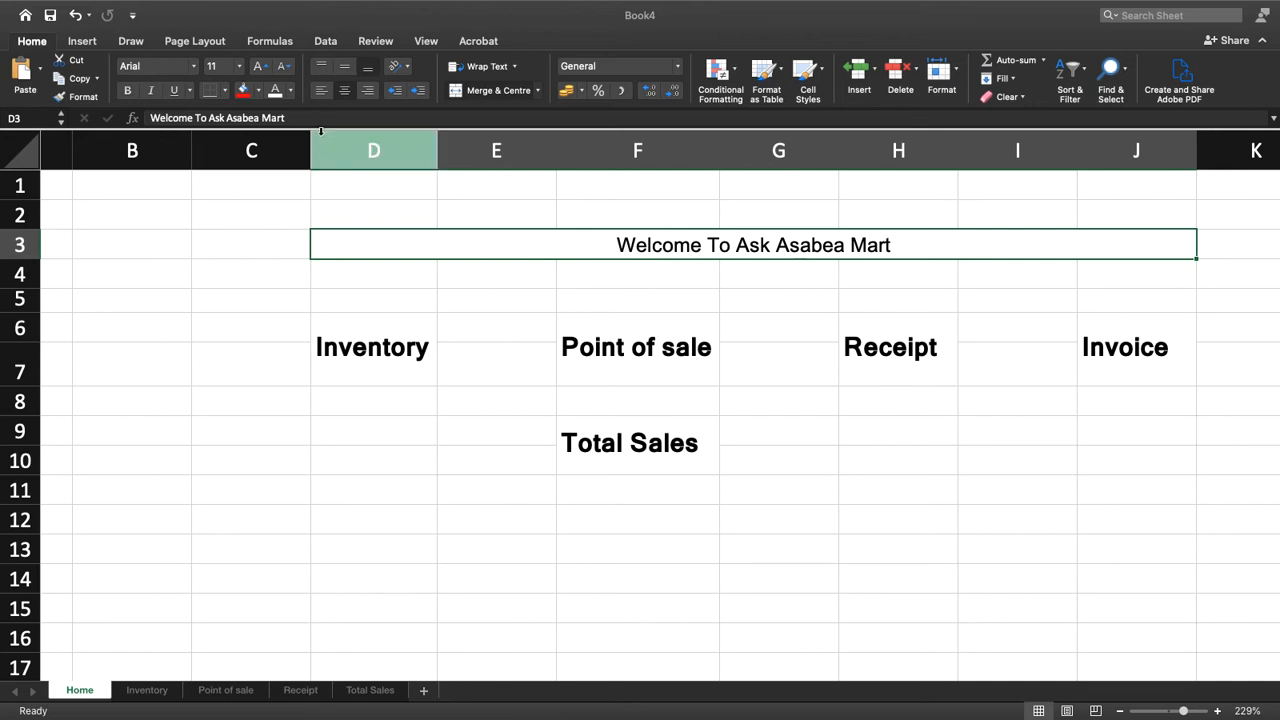
{"action": "left_click", "coordinate": [194, 67]}
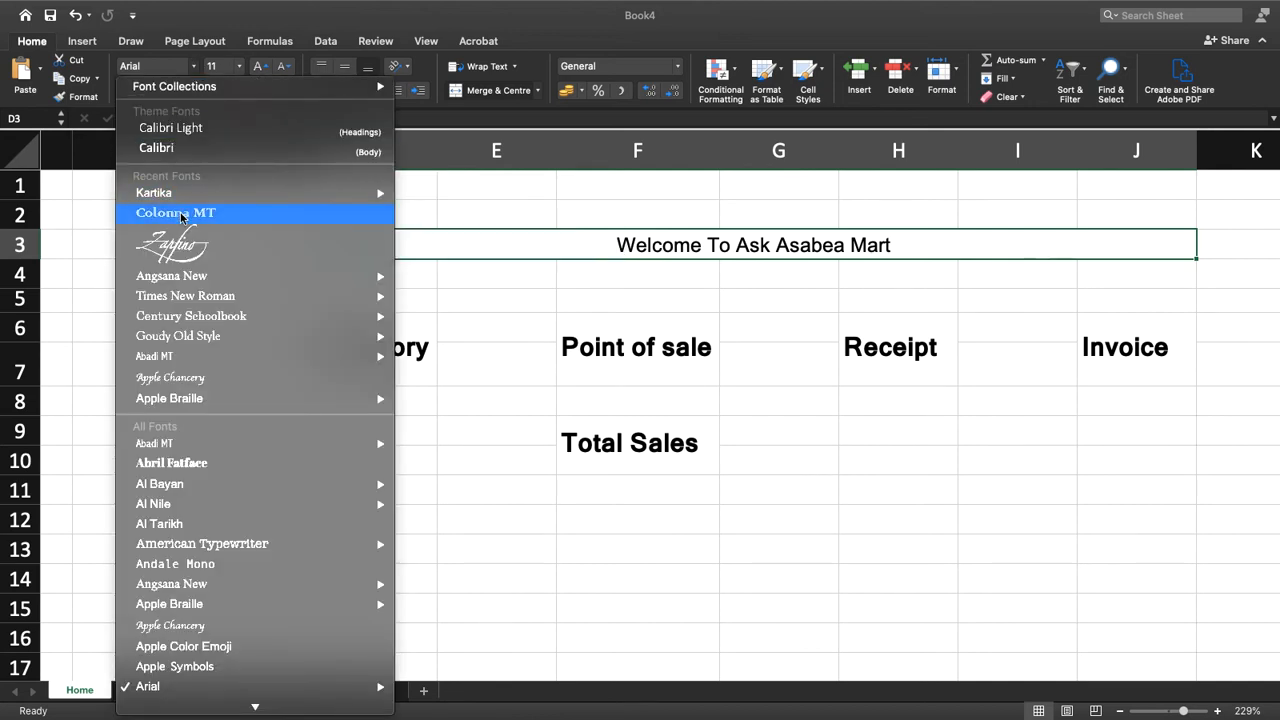
{"action": "left_click", "coordinate": [198, 318]}
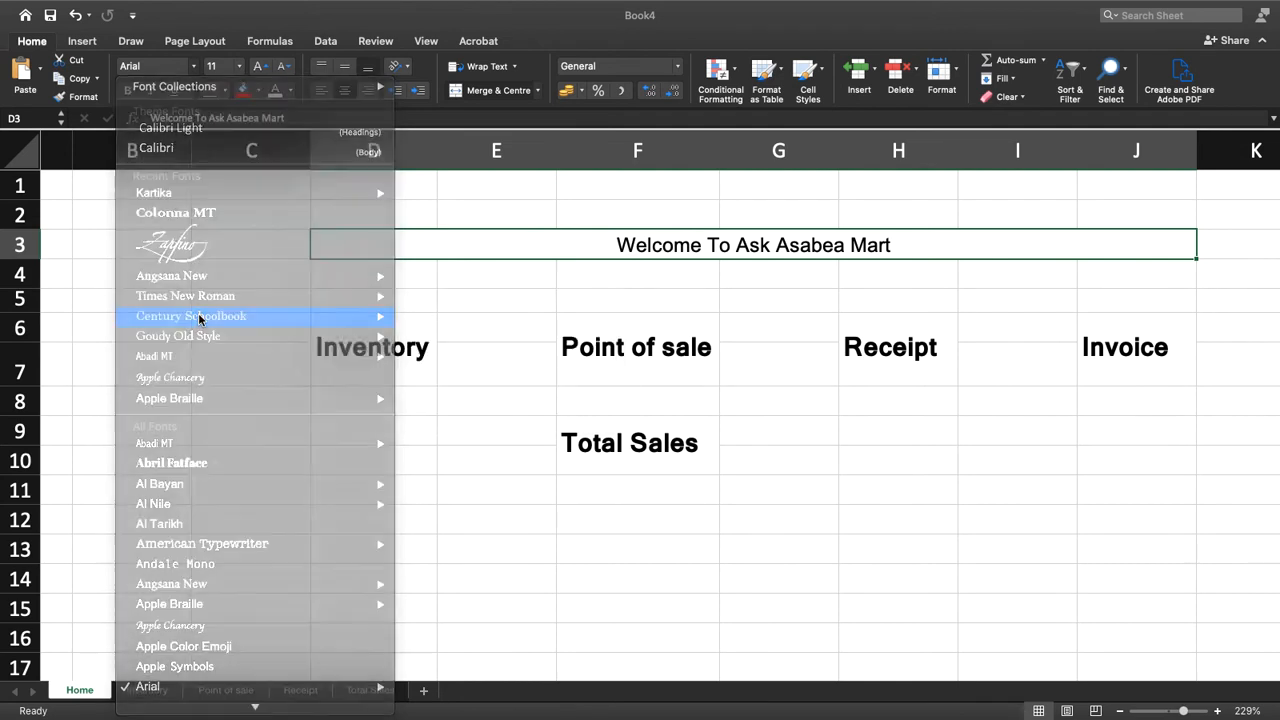
{"action": "left_click", "coordinate": [258, 67]}
{"action": "left_click", "coordinate": [258, 67]}
{"action": "left_click", "coordinate": [258, 67]}
{"action": "left_click", "coordinate": [258, 67]}
{"action": "left_click", "coordinate": [258, 67]}
{"action": "left_click", "coordinate": [258, 67]}
{"action": "left_click", "coordinate": [258, 67]}
{"action": "left_click", "coordinate": [258, 67]}
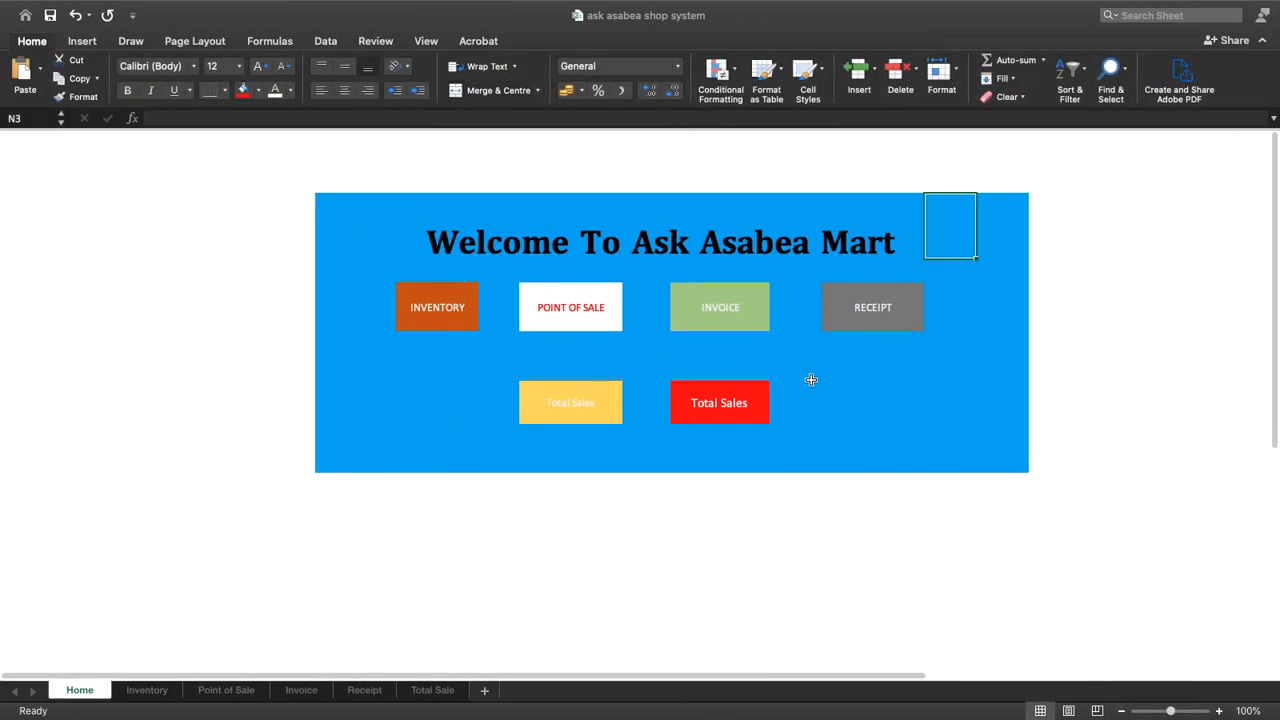
Return to the Book4 workbook and fill the Inventory label with dark green and the Point of sale label with dark orange
{"action": "key", "text": "ctrl+Right"}
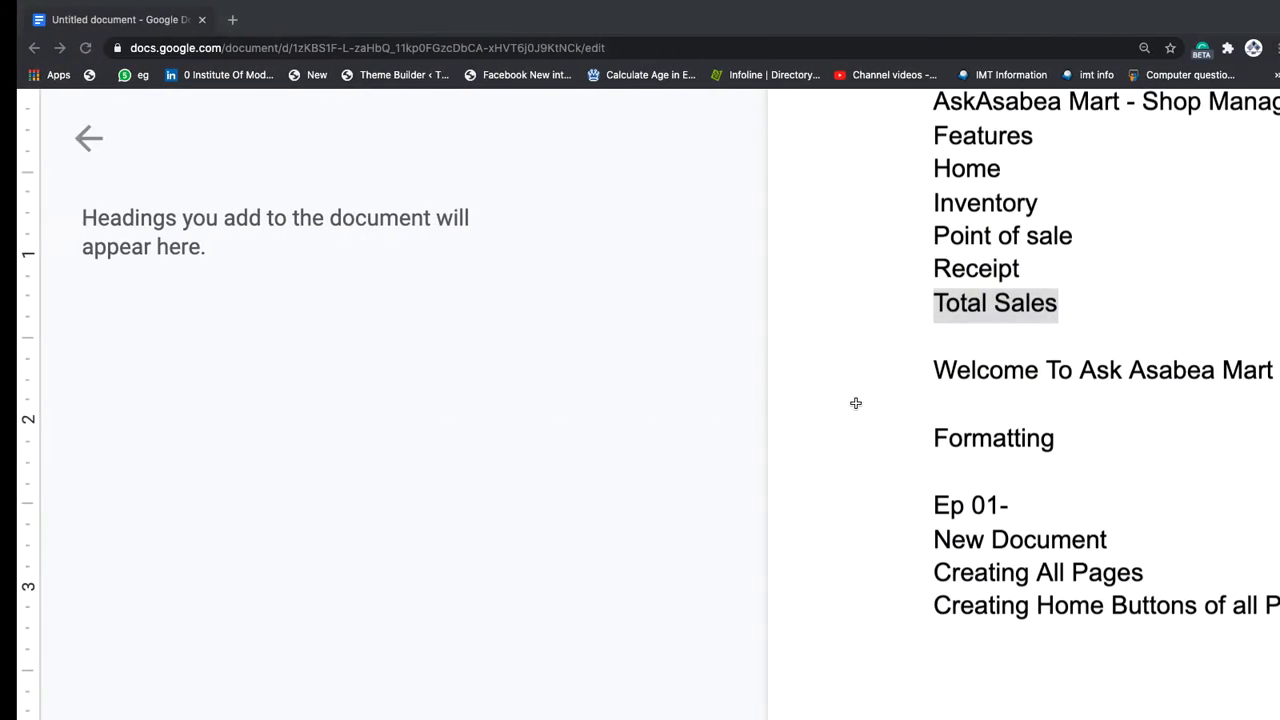
{"action": "key", "text": "ctrl+Right"}
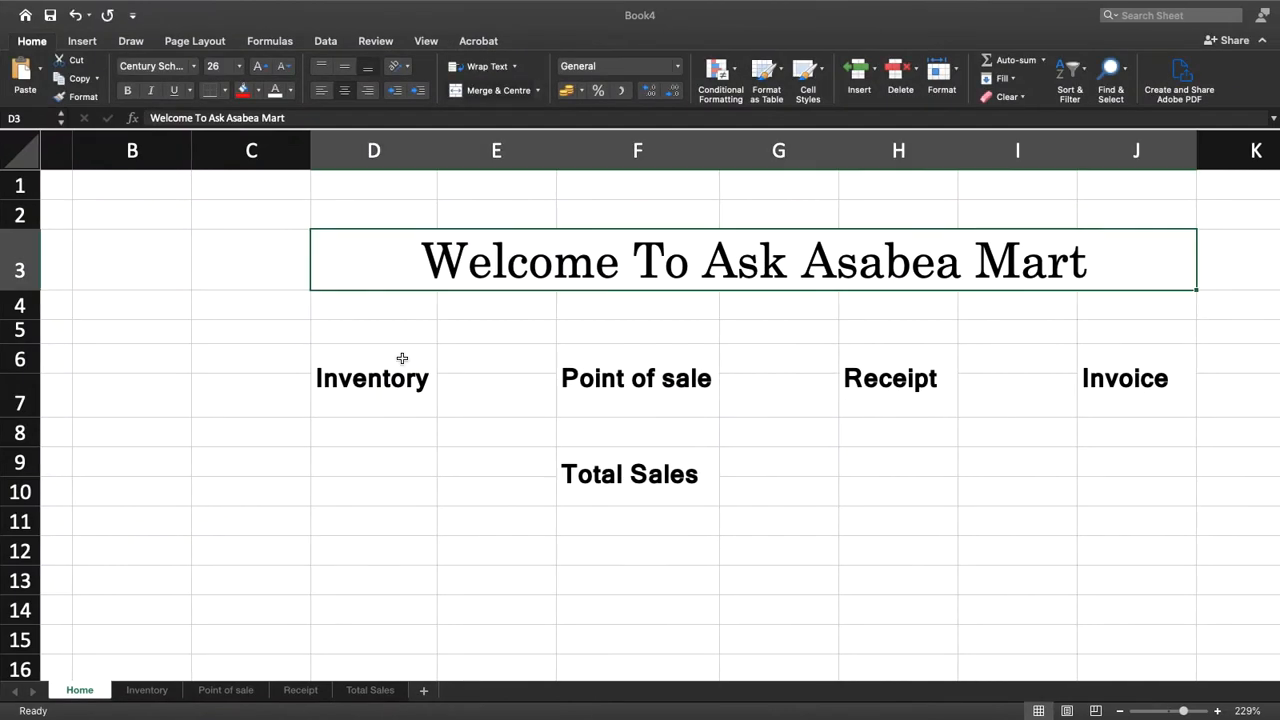
{"action": "left_click", "coordinate": [402, 358]}
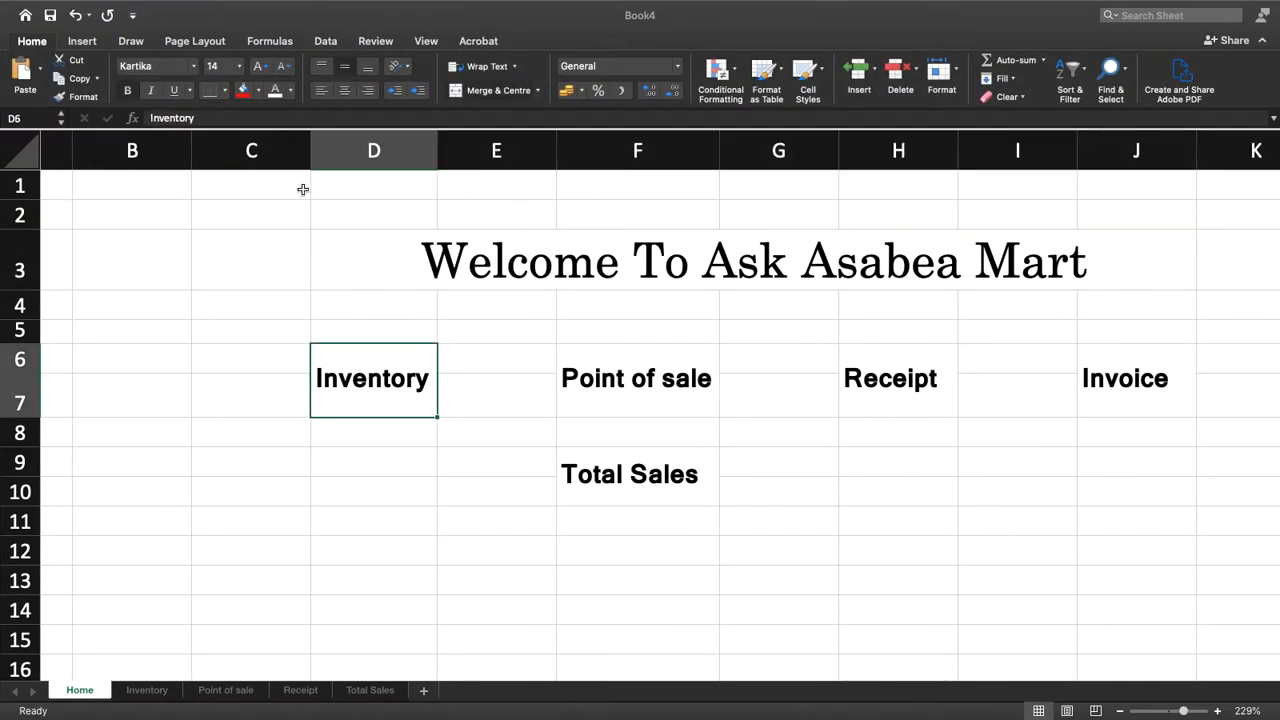
{"action": "left_click", "coordinate": [258, 91]}
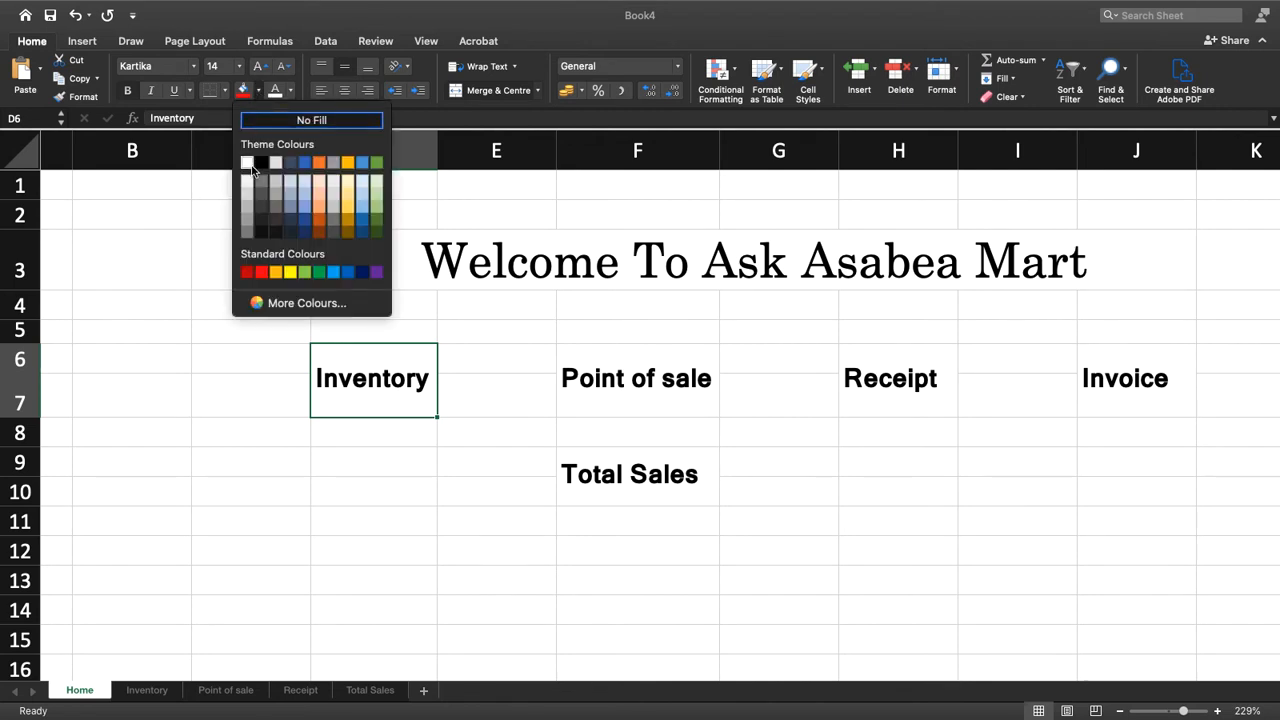
{"action": "left_click", "coordinate": [377, 219]}
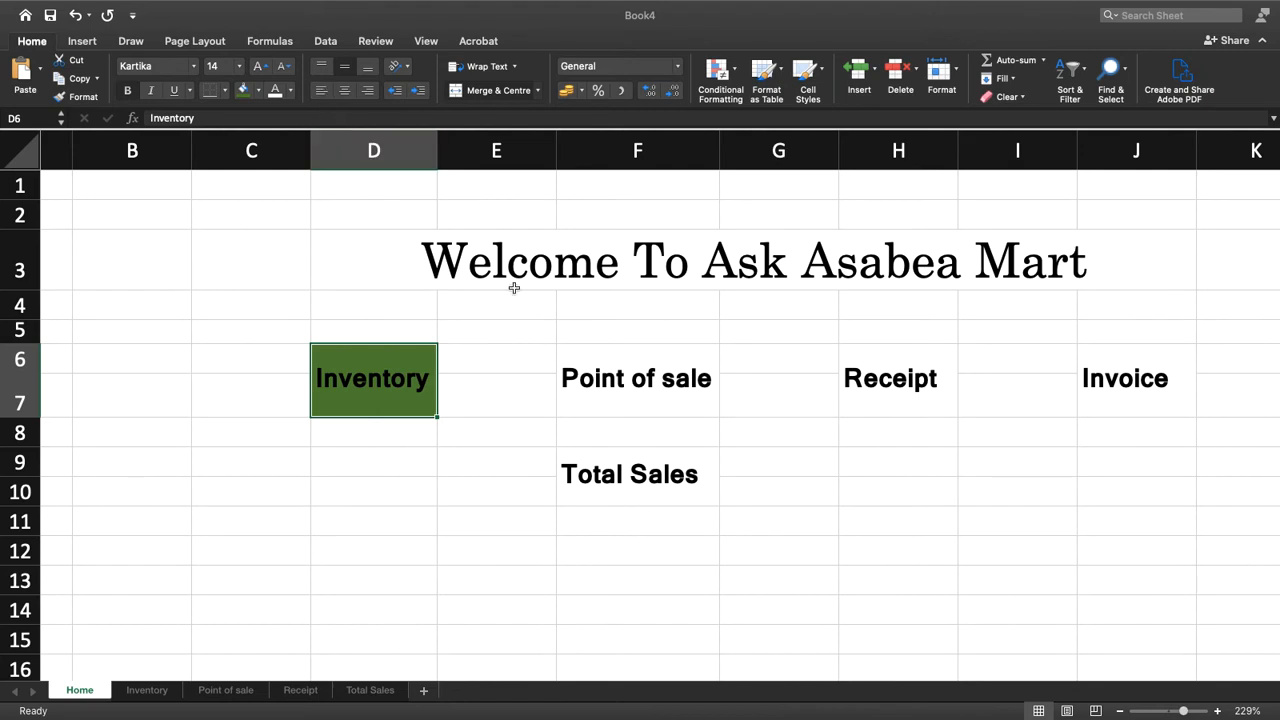
{"action": "left_click", "coordinate": [651, 366]}
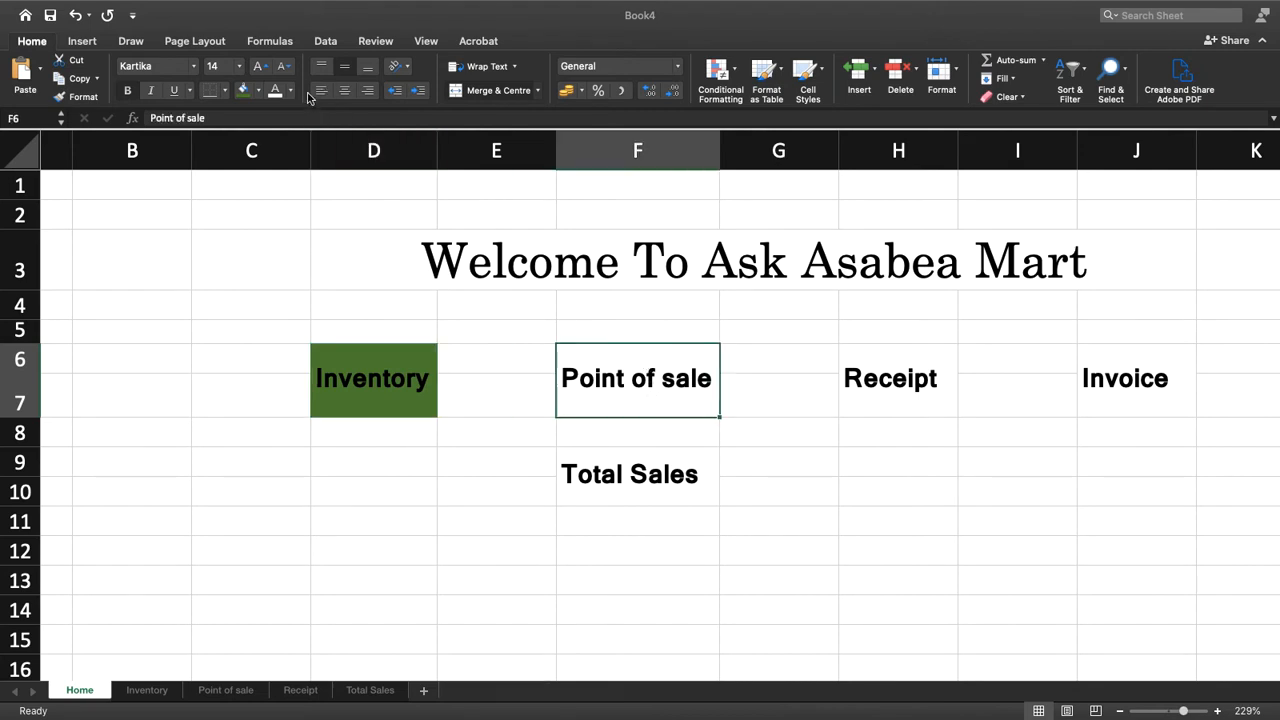
{"action": "left_click", "coordinate": [259, 91]}
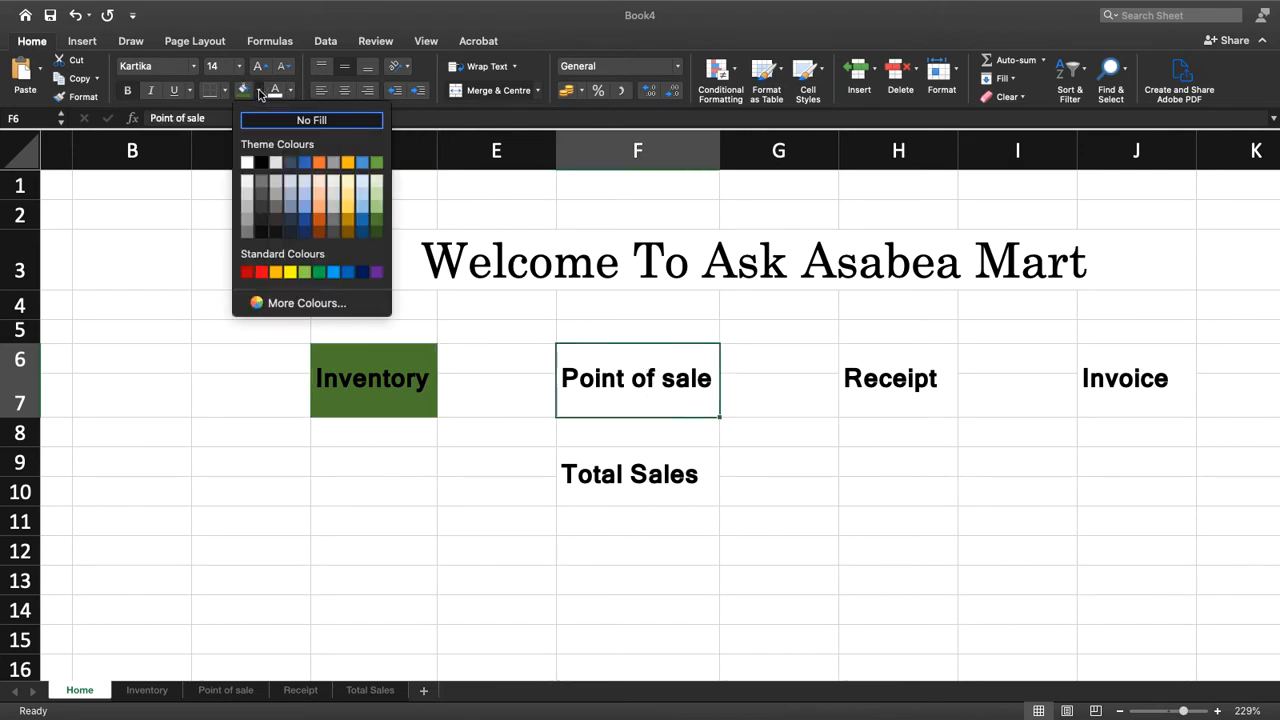
{"action": "left_click", "coordinate": [319, 222]}
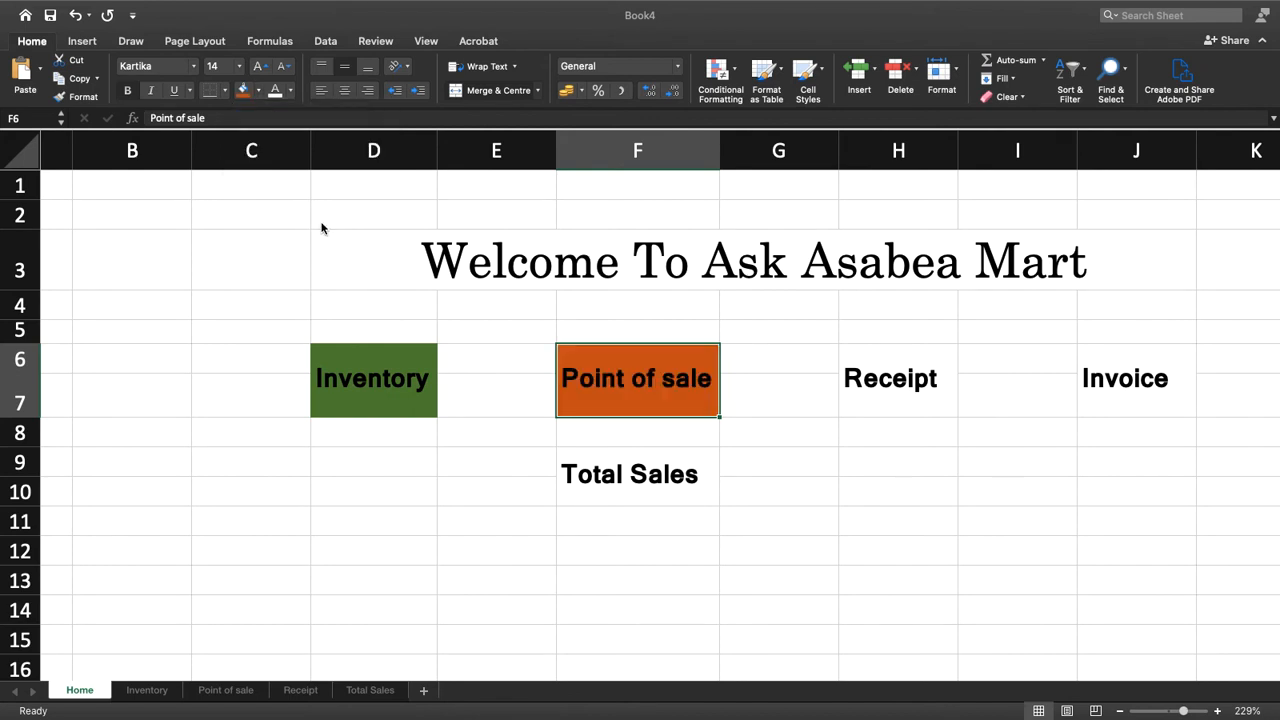
Fill the Receipt label with dark gold, the Invoice label with blue and the Total Sales label with dark red
{"action": "left_click", "coordinate": [886, 378]}
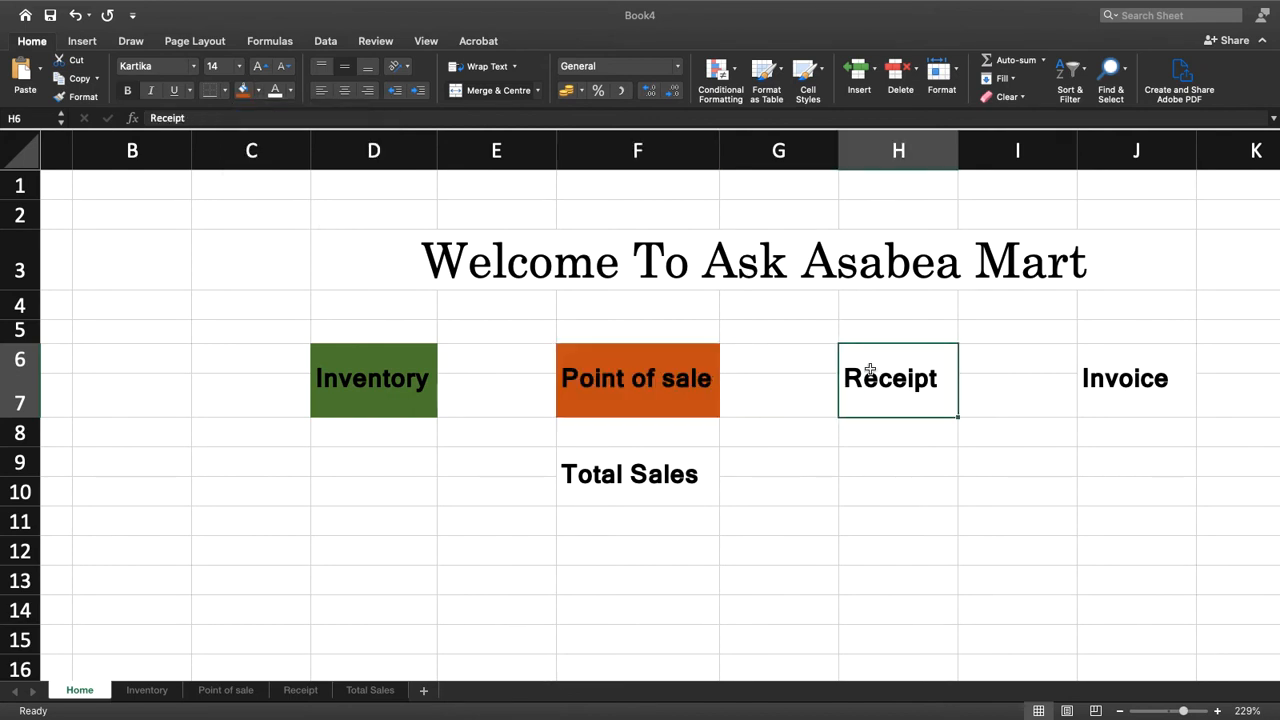
{"action": "left_click", "coordinate": [259, 91]}
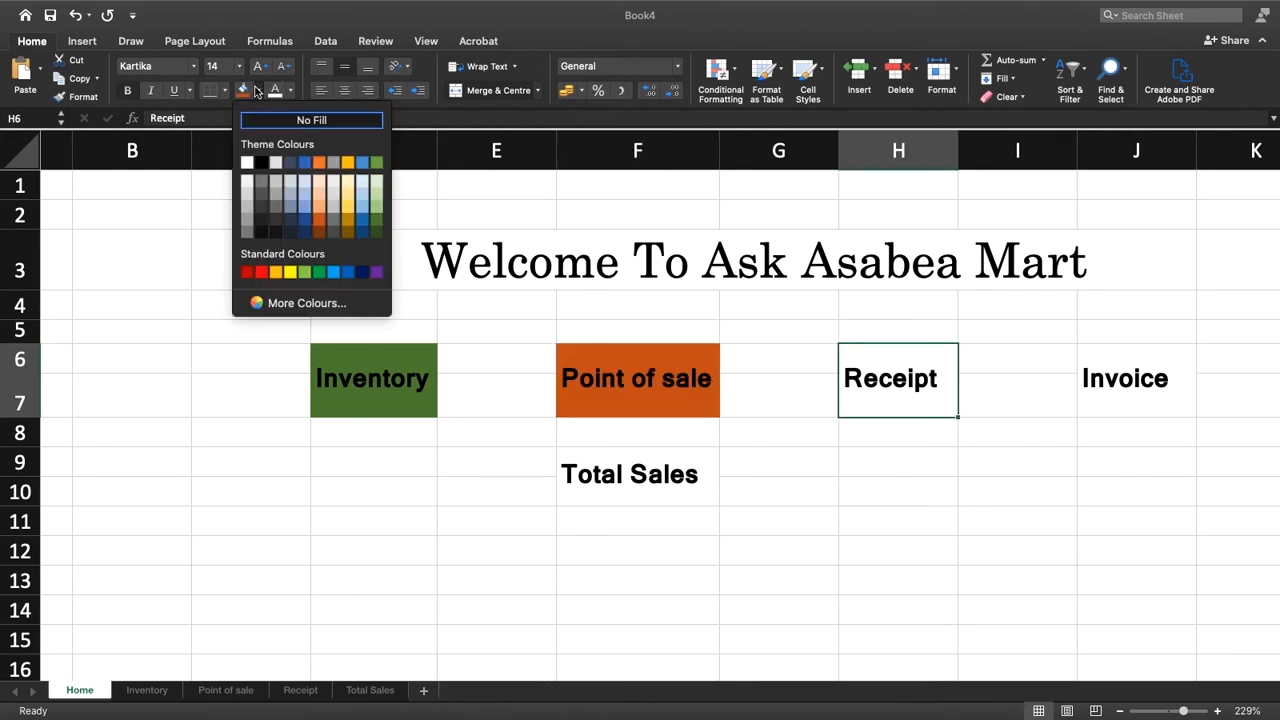
{"action": "left_click", "coordinate": [347, 222]}
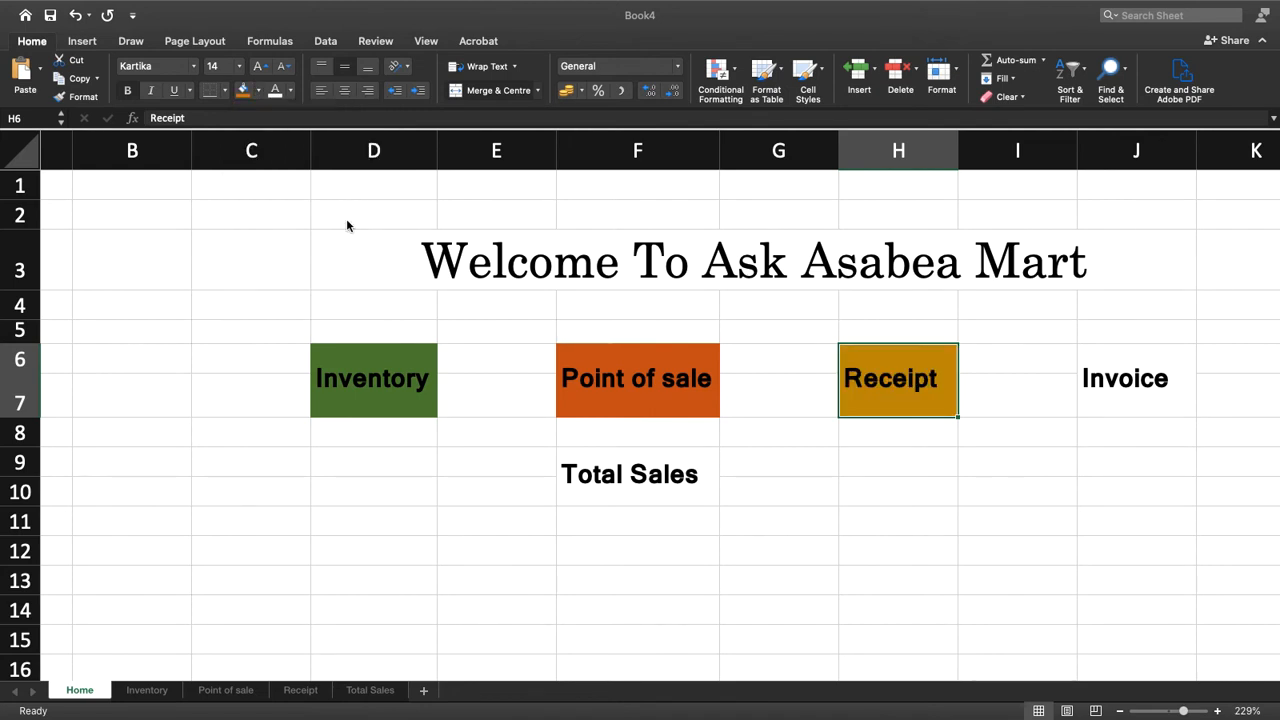
{"action": "left_click", "coordinate": [1109, 394]}
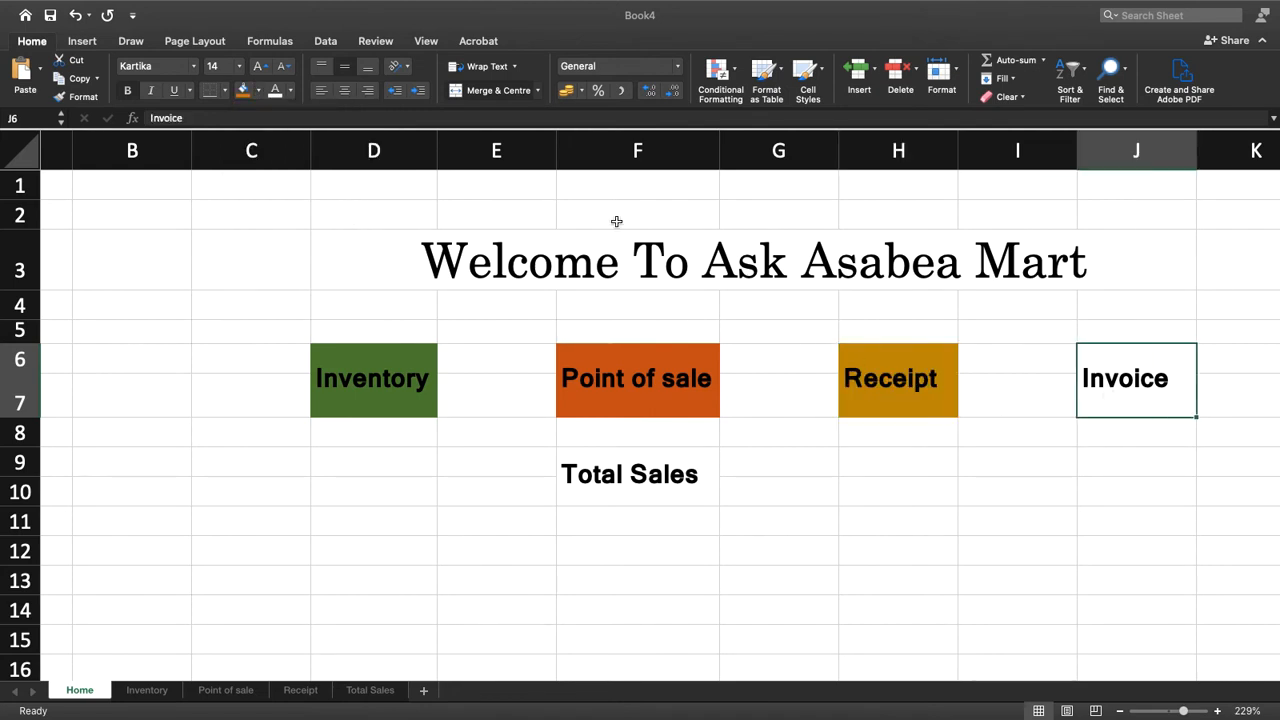
{"action": "left_click", "coordinate": [258, 92]}
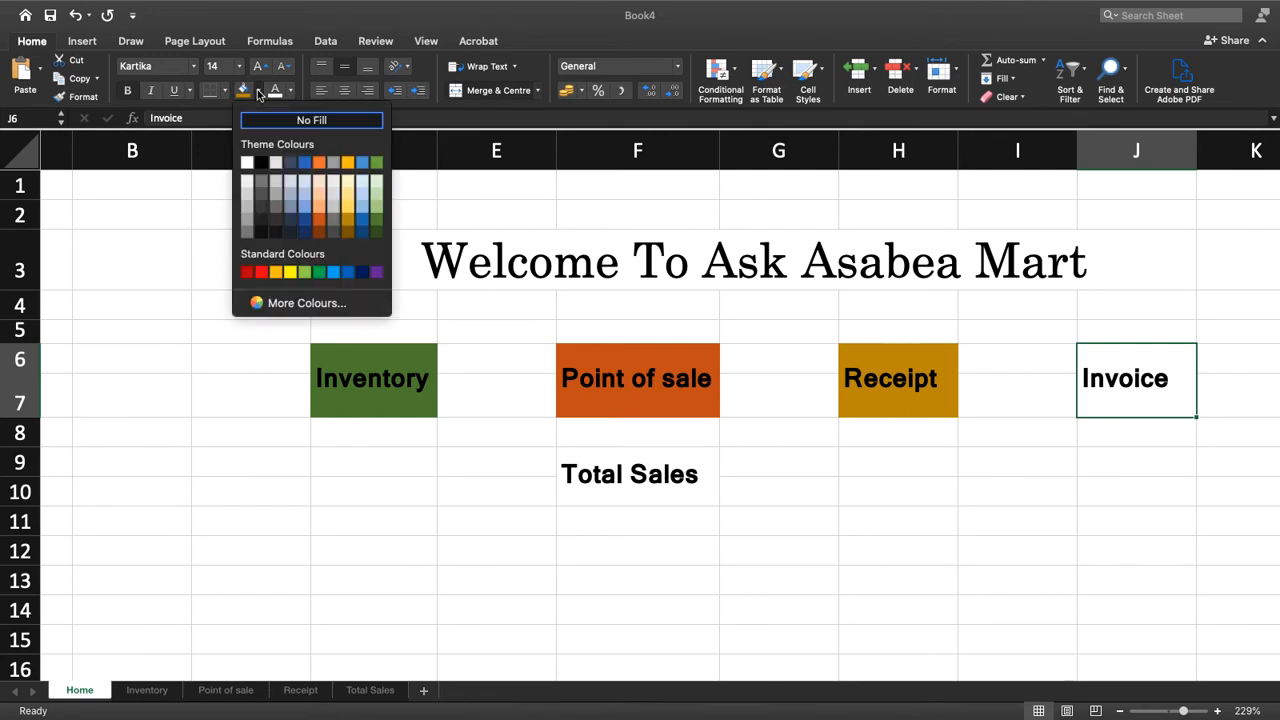
{"action": "left_click", "coordinate": [339, 270]}
{"action": "left_click", "coordinate": [627, 498]}
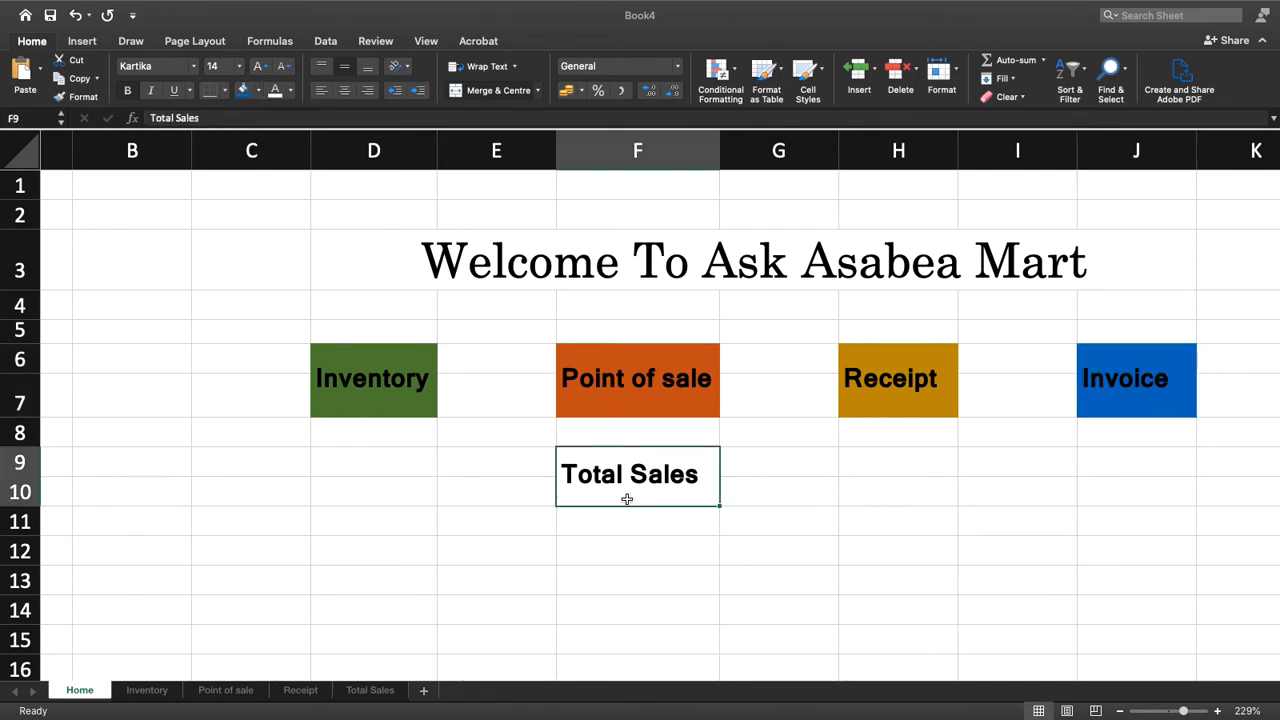
{"action": "left_click", "coordinate": [263, 91]}
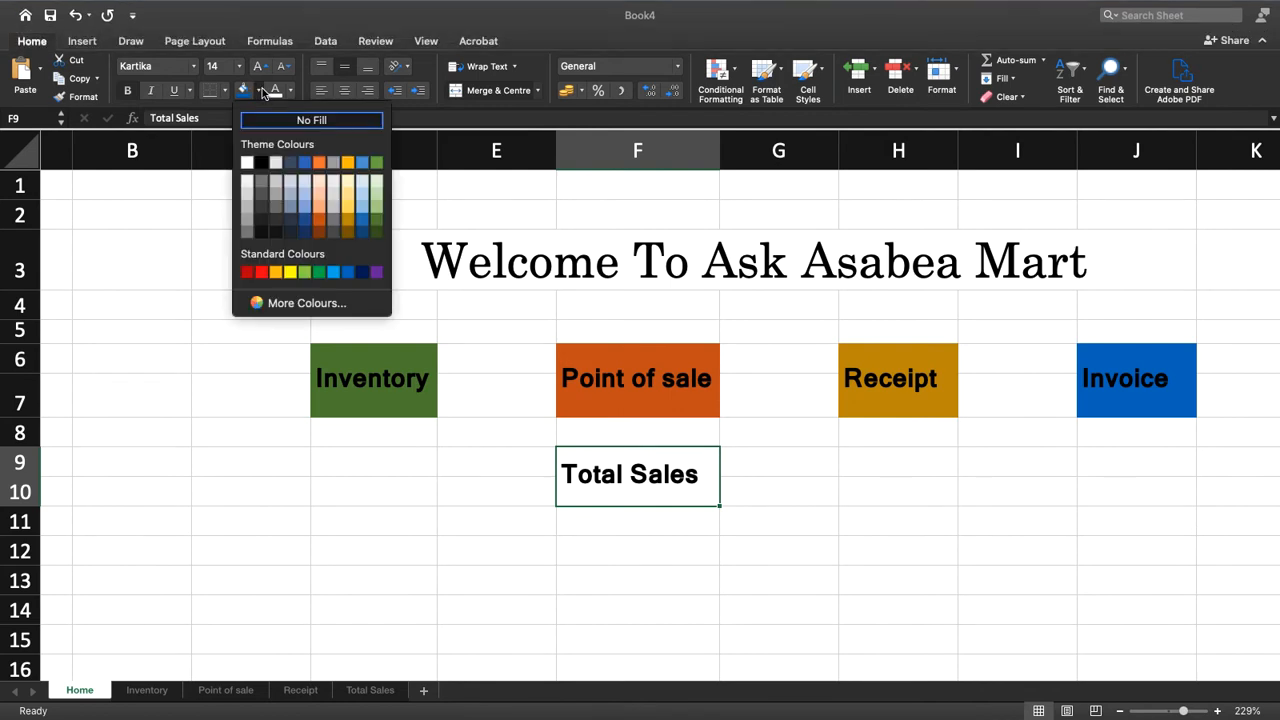
{"action": "left_click", "coordinate": [250, 272]}
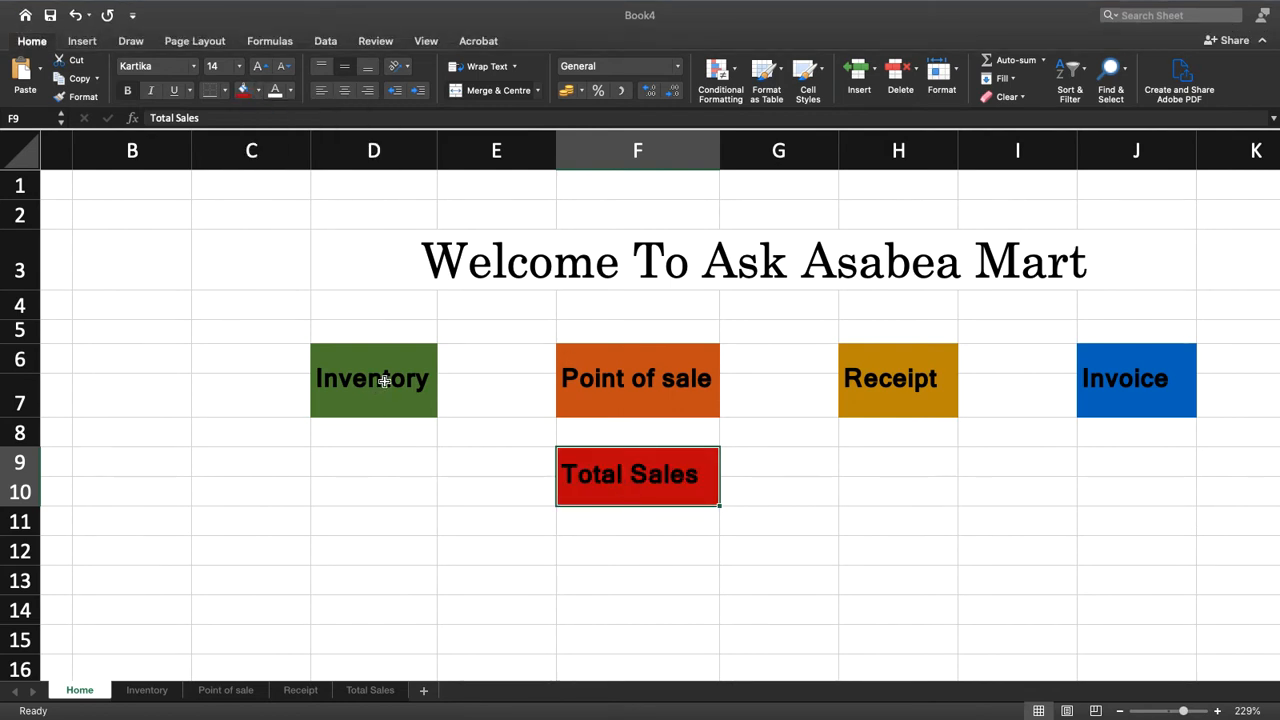
Set the font colour of all five page labels to White, Background 1
{"action": "left_click", "coordinate": [384, 381]}
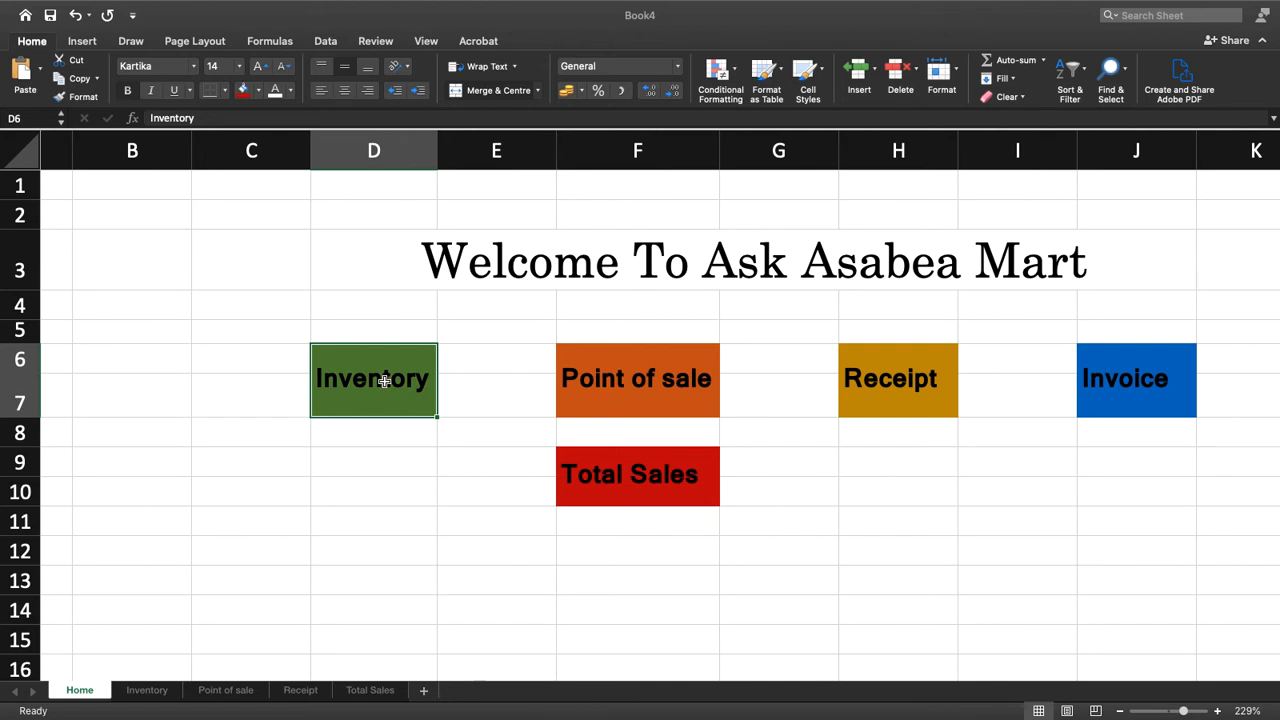
{"action": "left_click", "coordinate": [640, 406], "text": "super"}
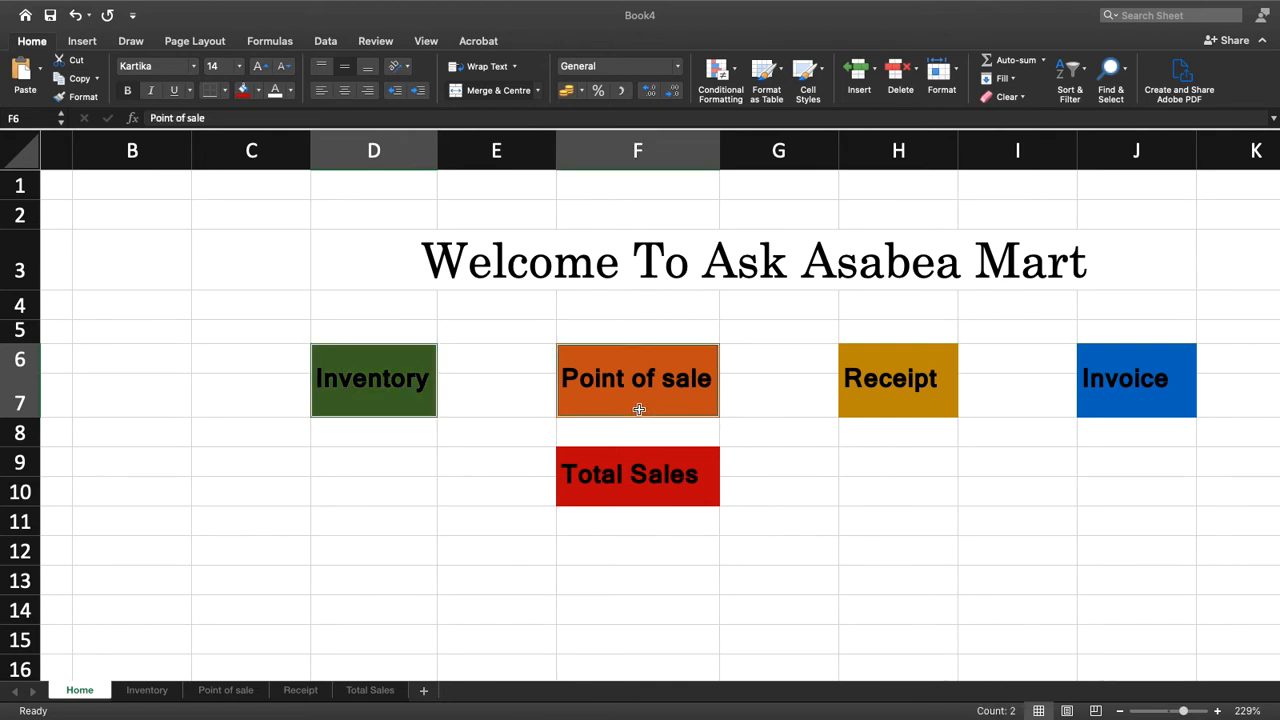
{"action": "left_click", "coordinate": [870, 396], "text": "super"}
{"action": "left_click", "coordinate": [1101, 383], "text": "super"}
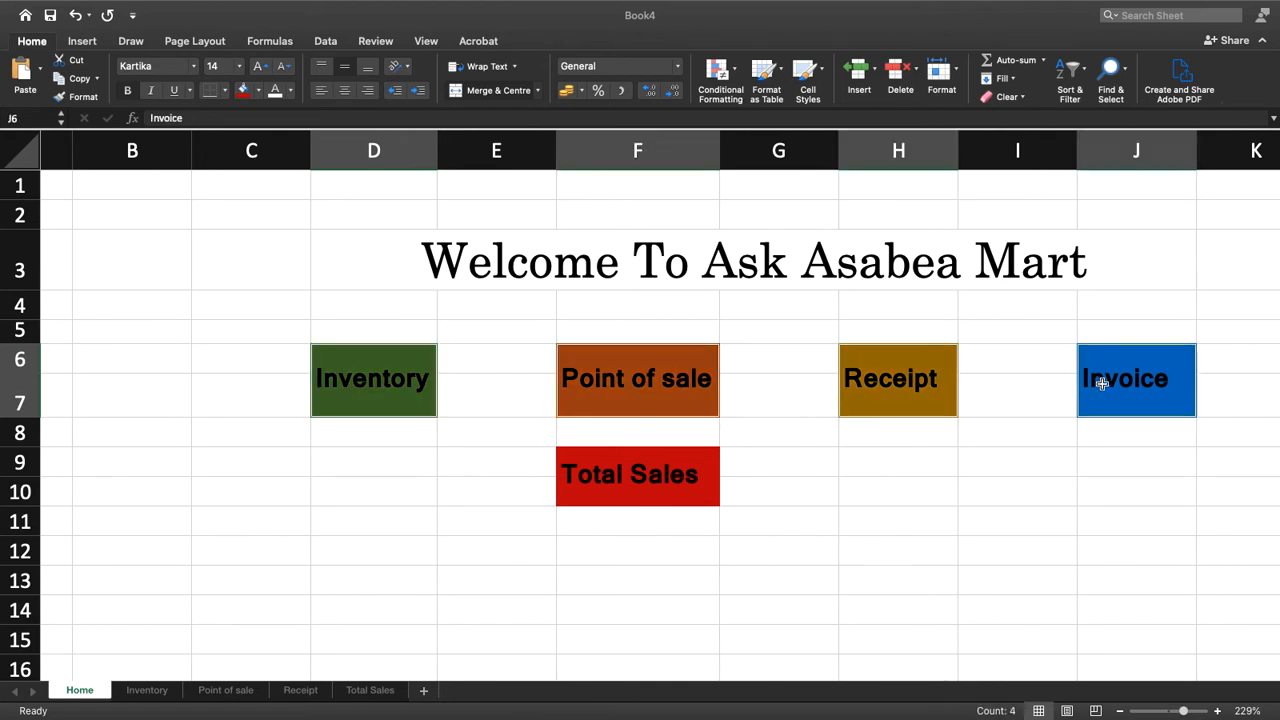
{"action": "left_click", "coordinate": [668, 470], "text": "super"}
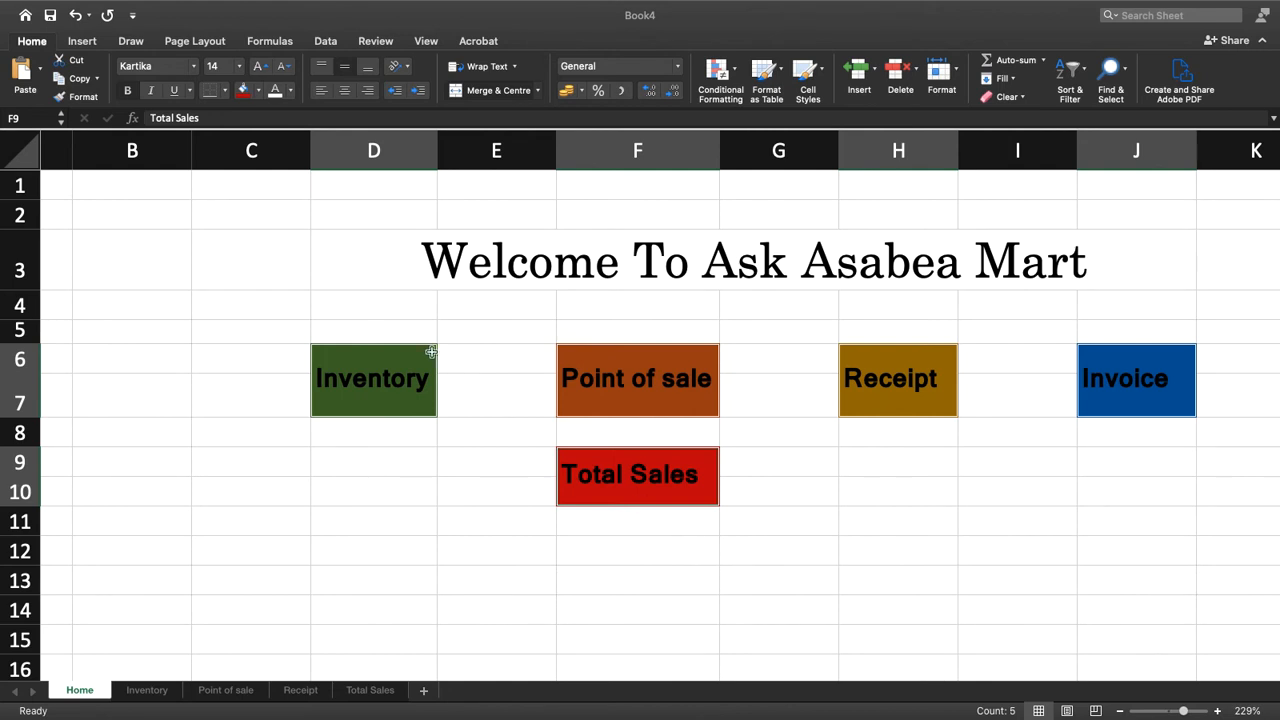
{"action": "left_click", "coordinate": [290, 90]}
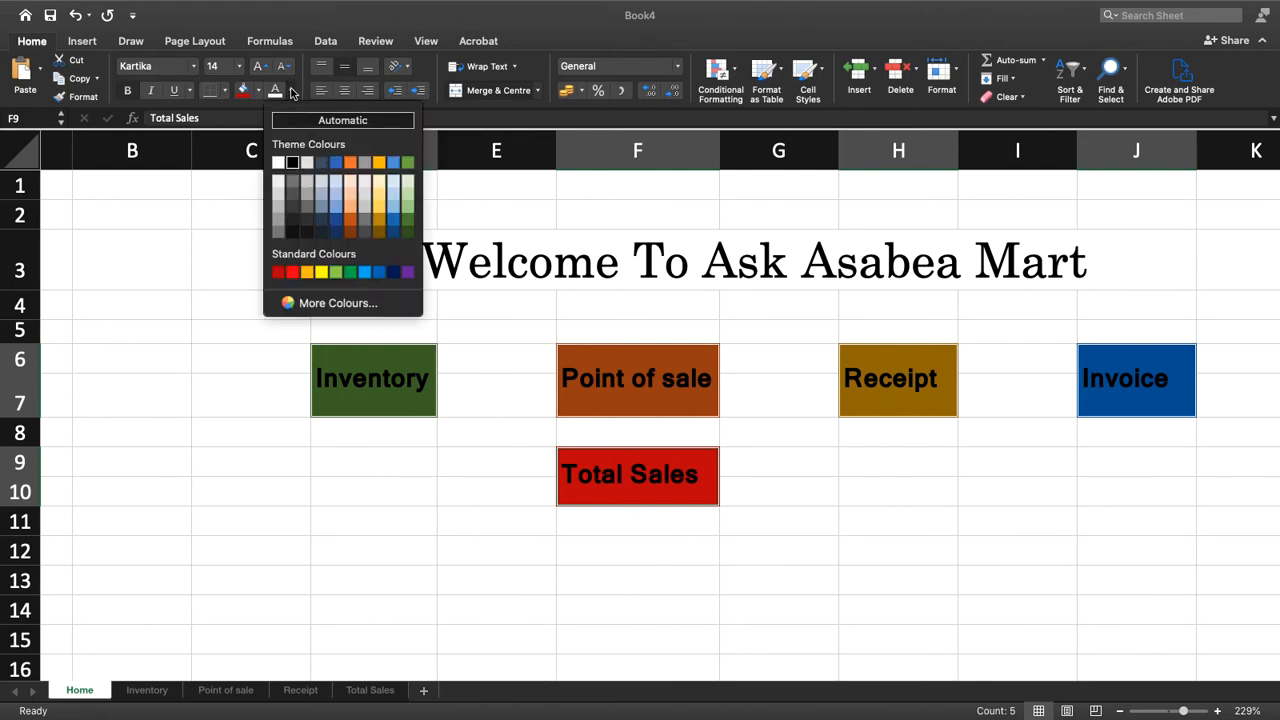
{"action": "left_click", "coordinate": [279, 163]}
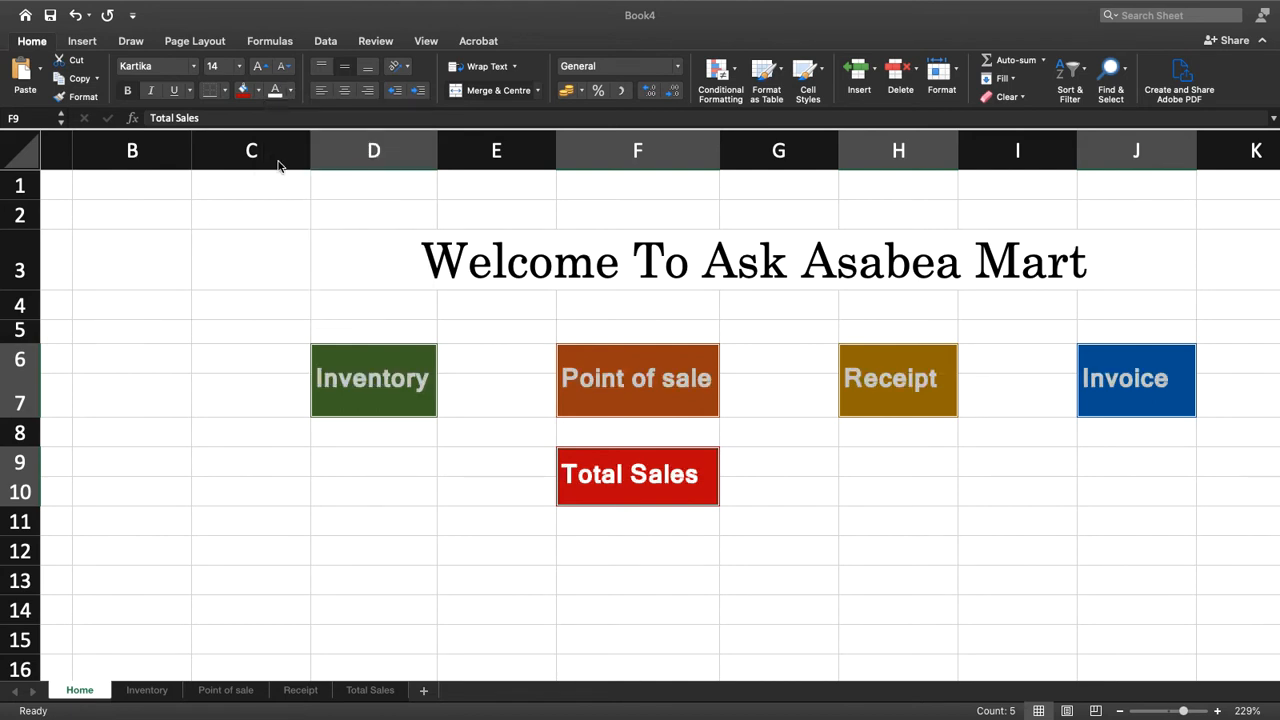
{"action": "left_click", "coordinate": [886, 515]}
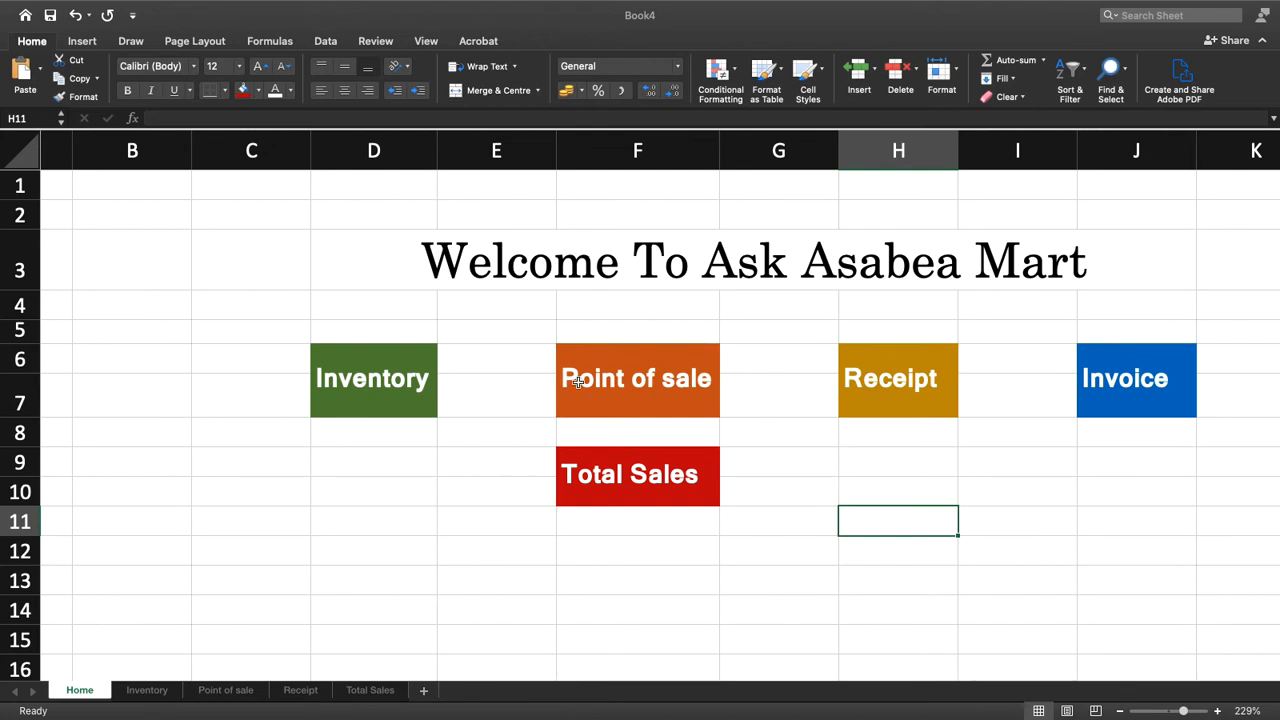
Move the Total Sales label to column G and merge and centre it across G9:H10
{"action": "left_click", "coordinate": [664, 489]}
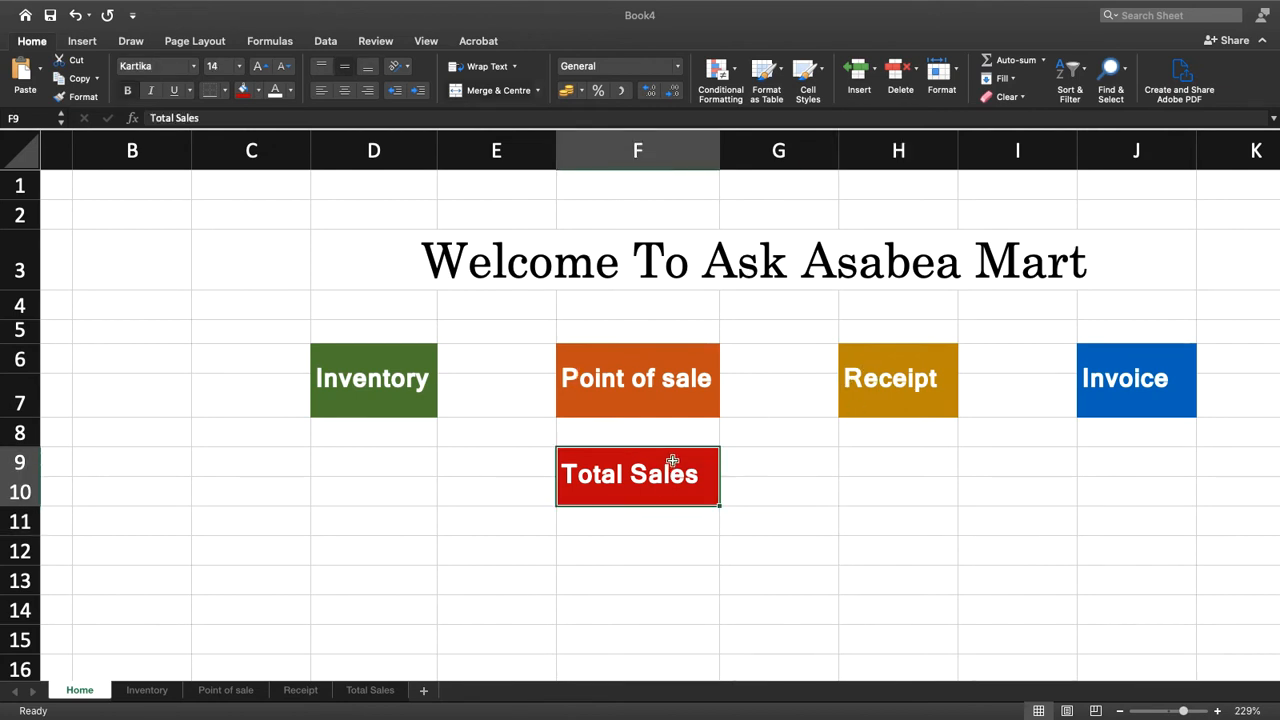
{"action": "left_click_drag", "start_coordinate": [673, 446], "coordinate": [891, 455]}
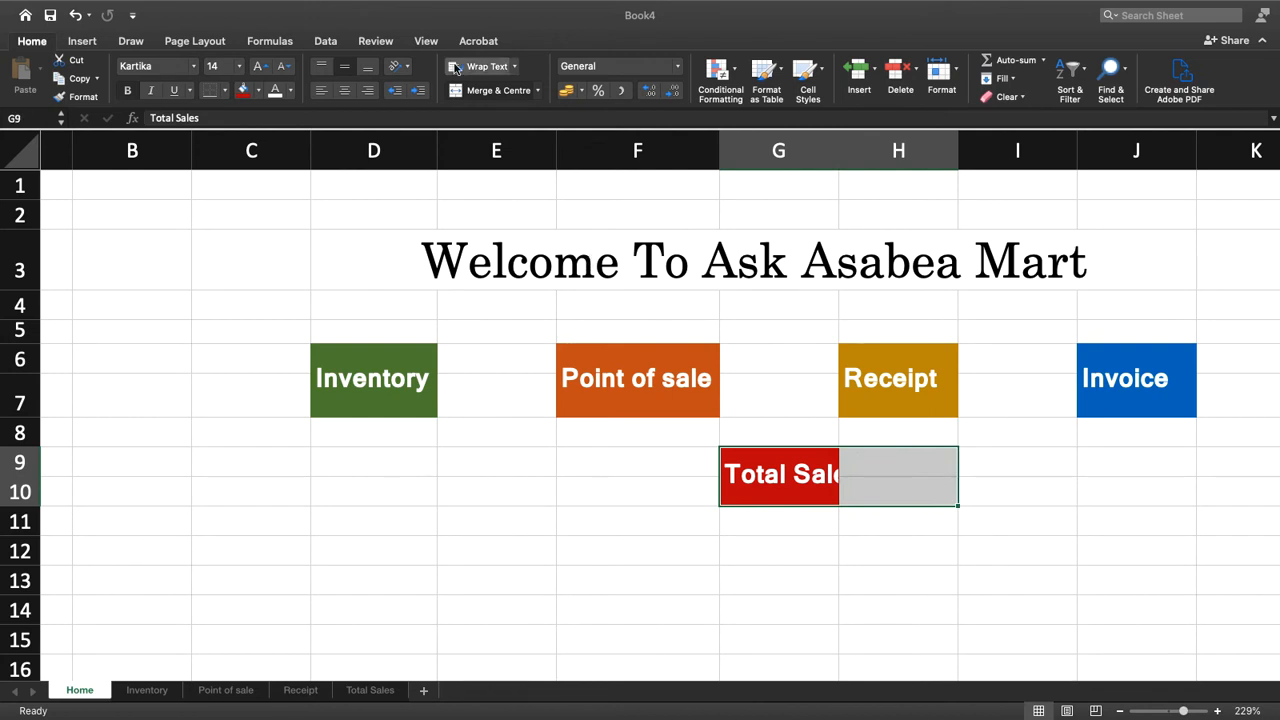
{"action": "left_click", "coordinate": [487, 95]}
{"action": "left_click", "coordinate": [487, 96]}
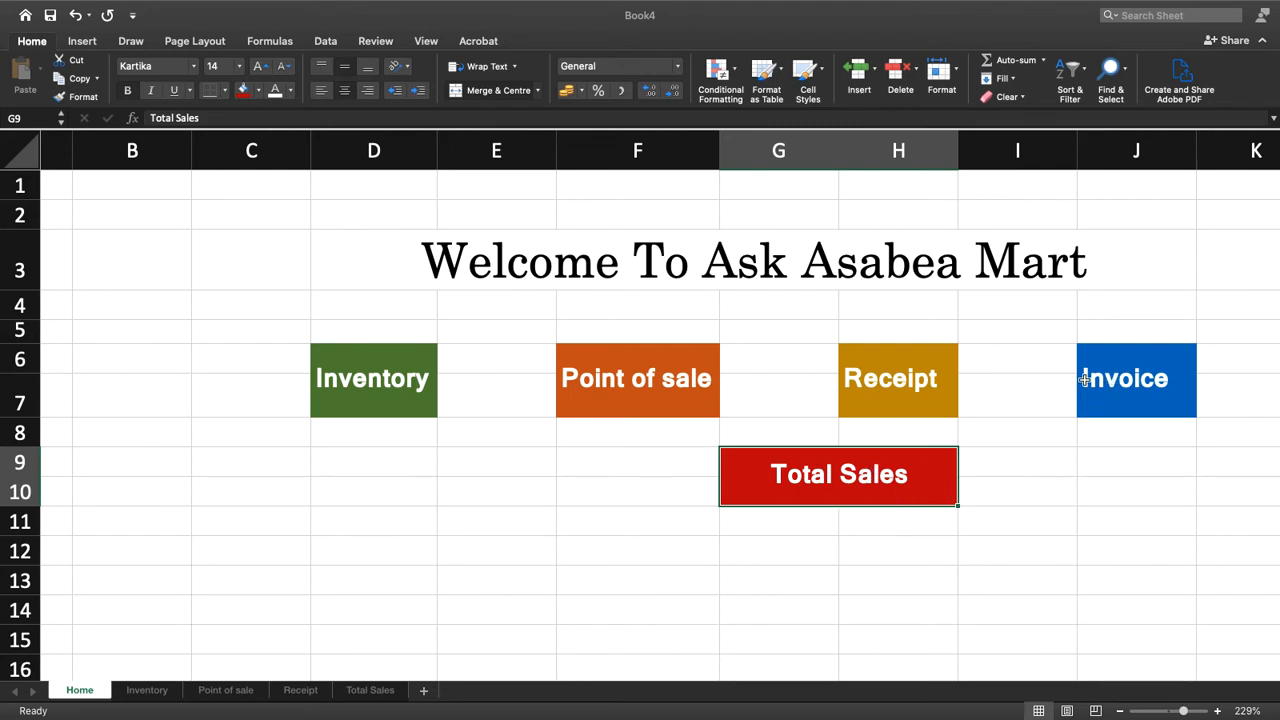
Adjust the spacing between the labels by narrowing columns G, I and E and widening columns C and D
{"action": "left_click_drag", "start_coordinate": [840, 163], "coordinate": [822, 160]}
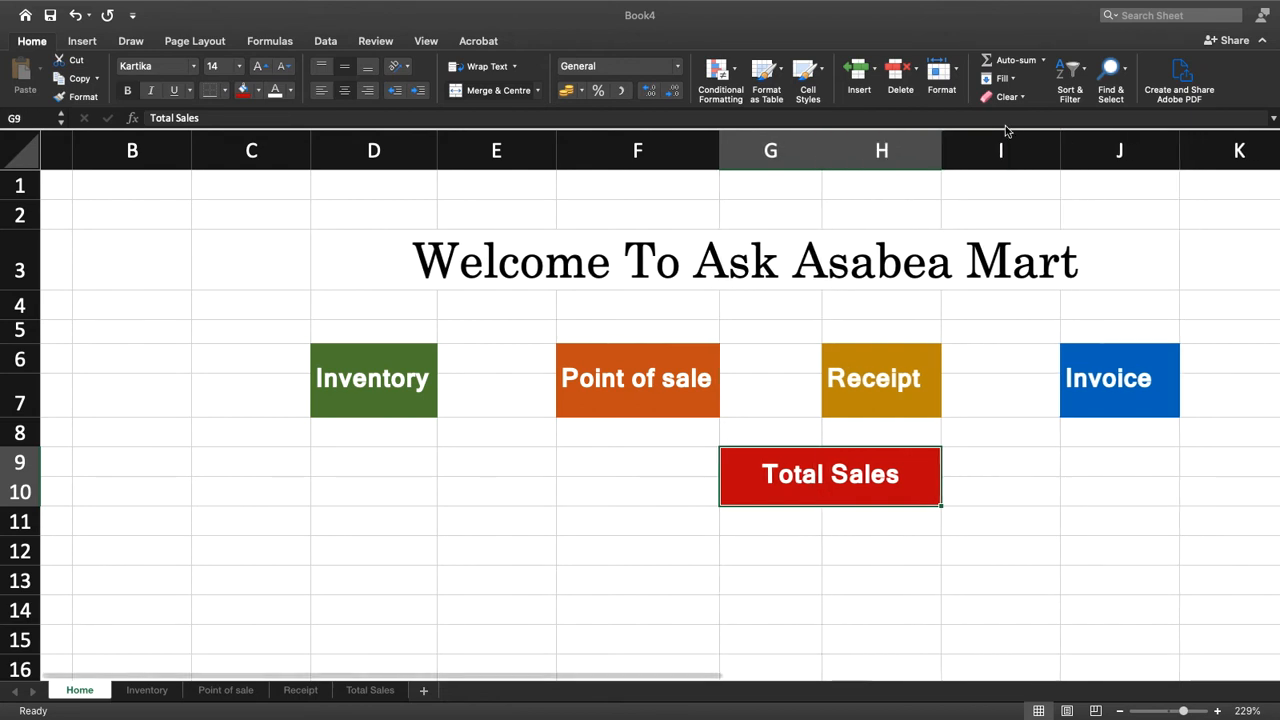
{"action": "left_click_drag", "start_coordinate": [1057, 148], "coordinate": [1009, 148]}
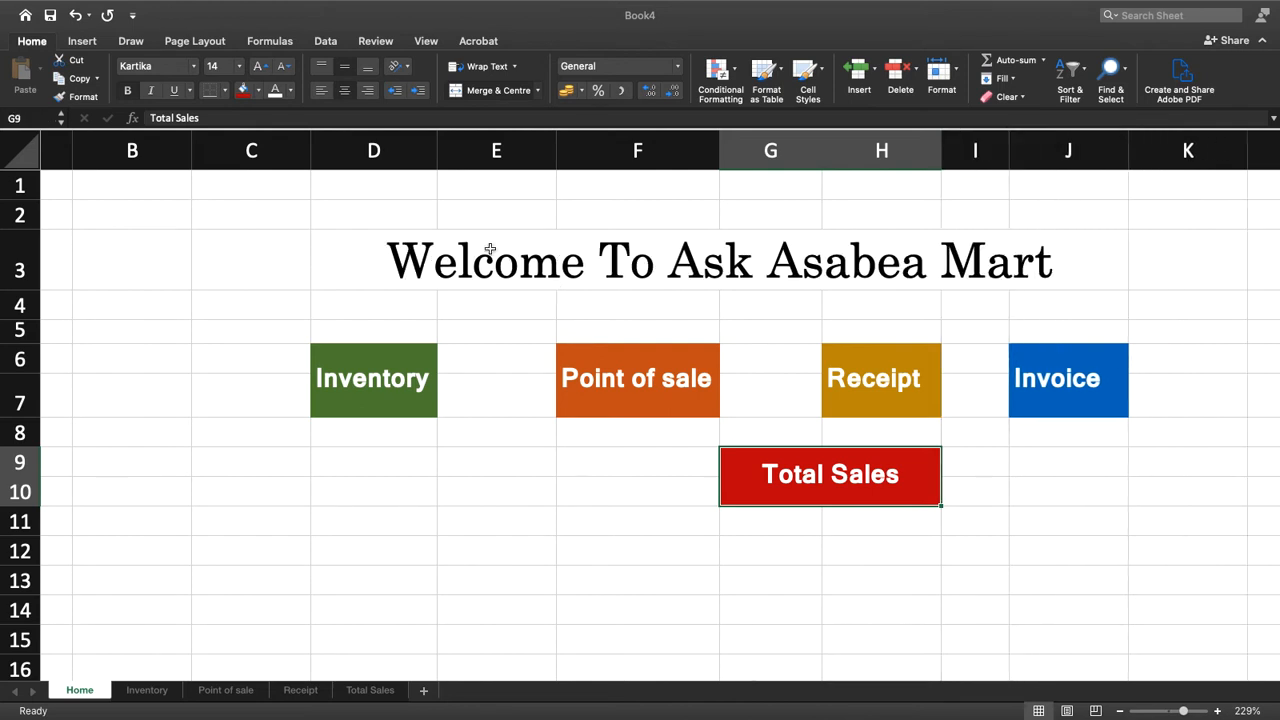
{"action": "left_click_drag", "start_coordinate": [437, 151], "coordinate": [484, 151]}
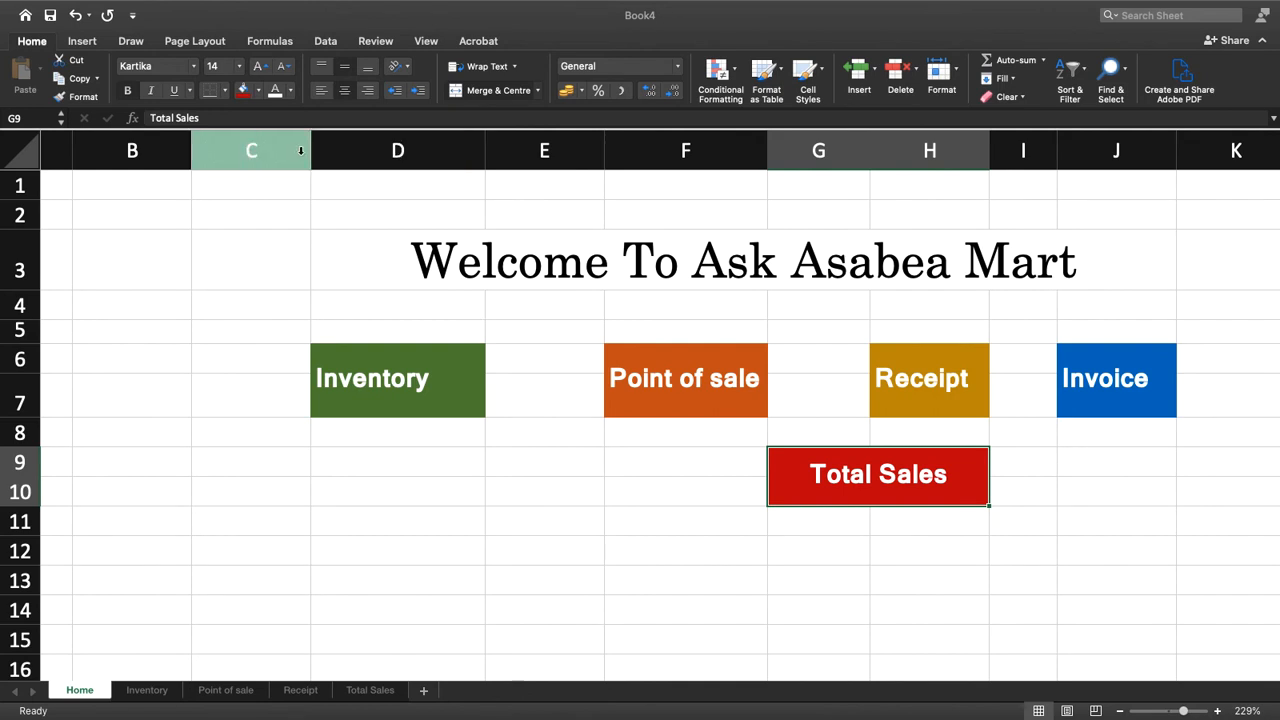
{"action": "left_click_drag", "start_coordinate": [310, 150], "coordinate": [391, 155]}
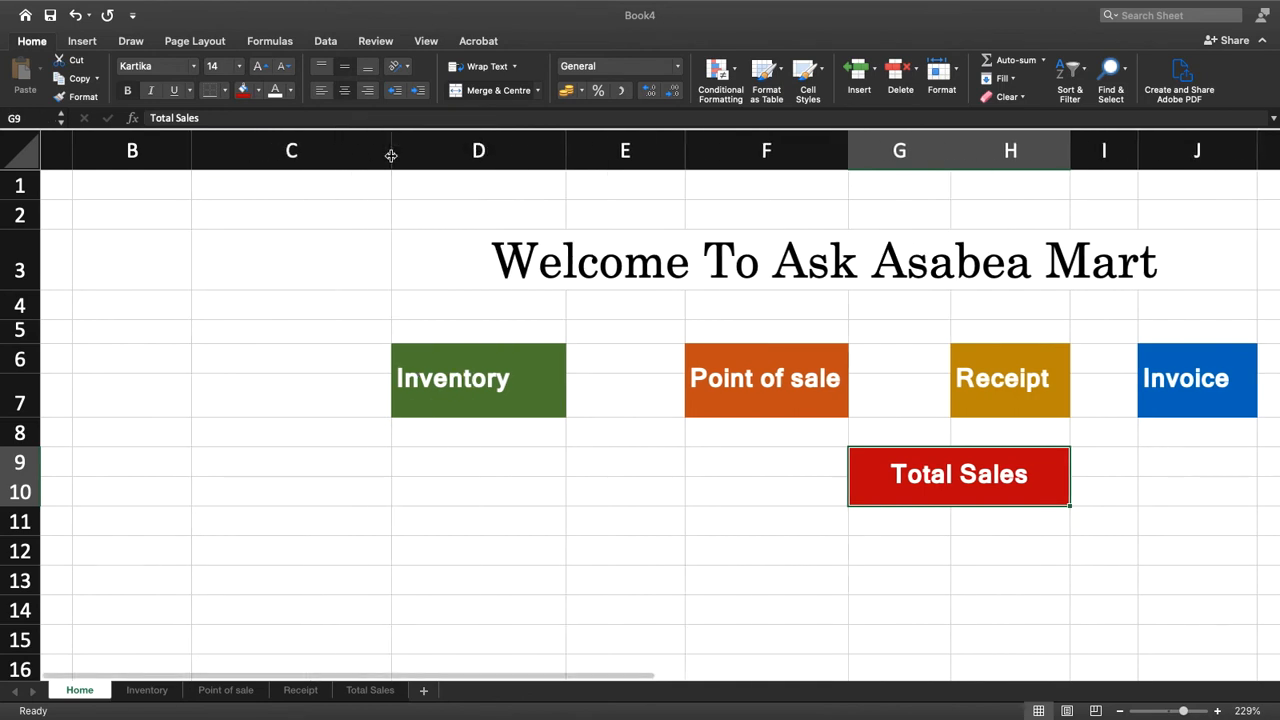
{"action": "left_click_drag", "start_coordinate": [684, 150], "coordinate": [641, 151]}
{"action": "left_click", "coordinate": [1164, 514]}
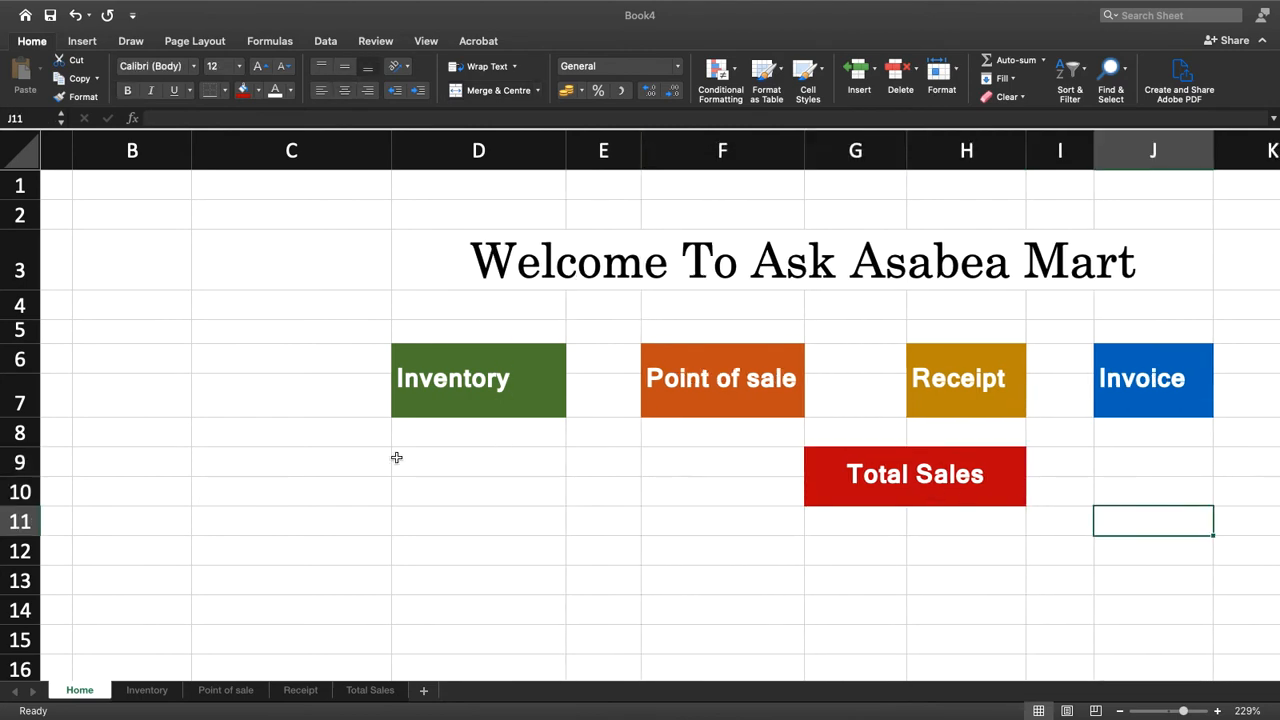
Compare the new Home page's heading and label layout with the Home page of the ask asabea shop system workbook
{"action": "key", "text": "ctrl+Left"}
{"action": "key", "text": "ctrl+Left"}
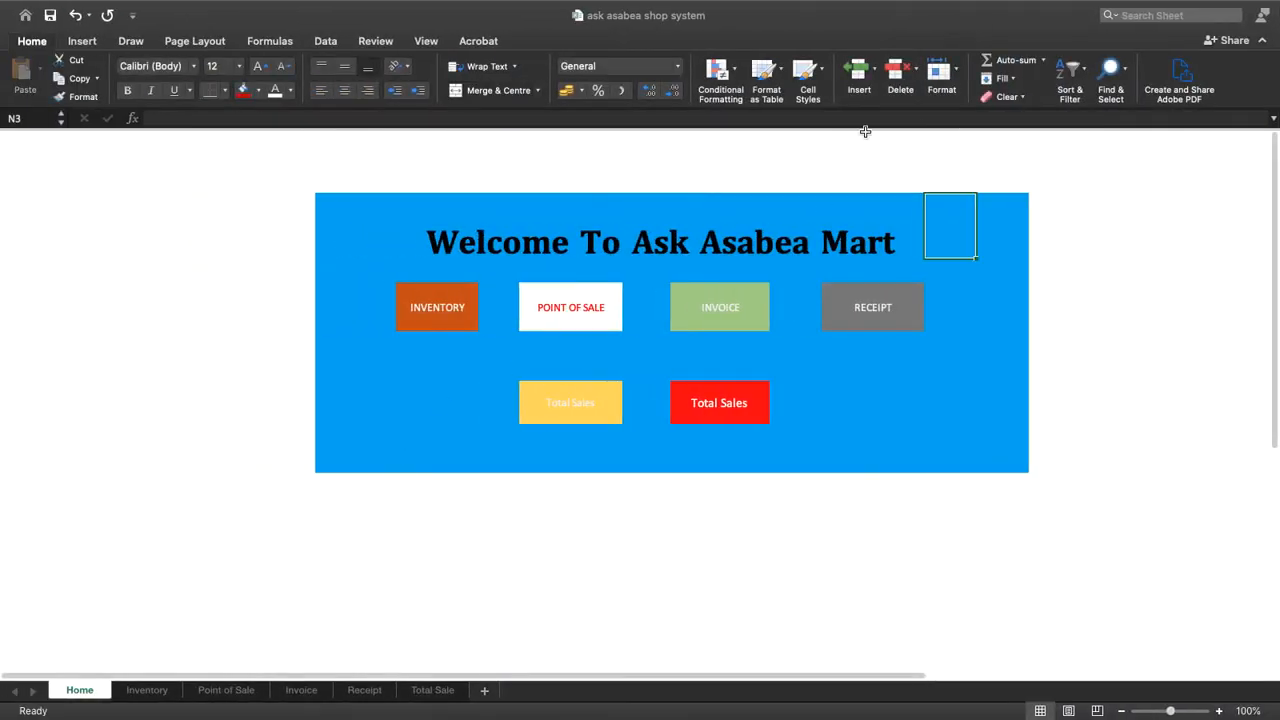
{"action": "key", "text": "ctrl+Right"}
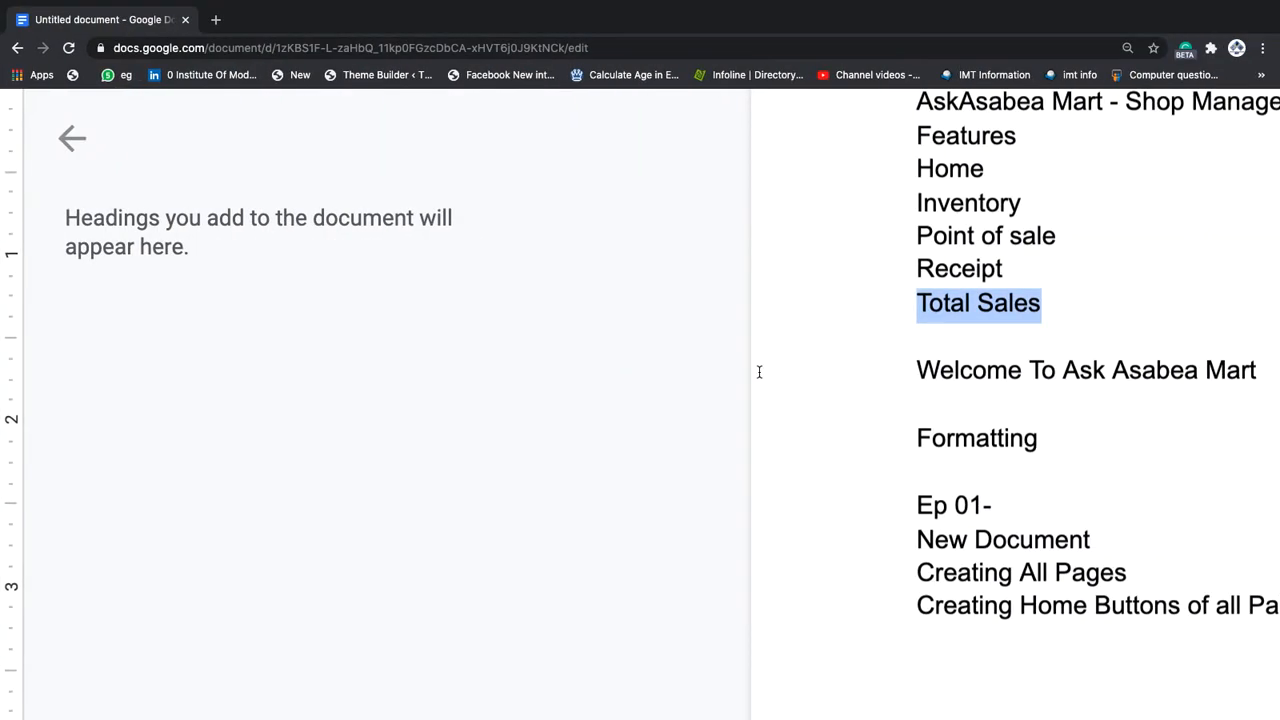
{"action": "key", "text": "ctrl+Right"}
{"action": "scroll", "coordinate": [761, 370], "scroll_direction": "down", "scroll_amount": 5}
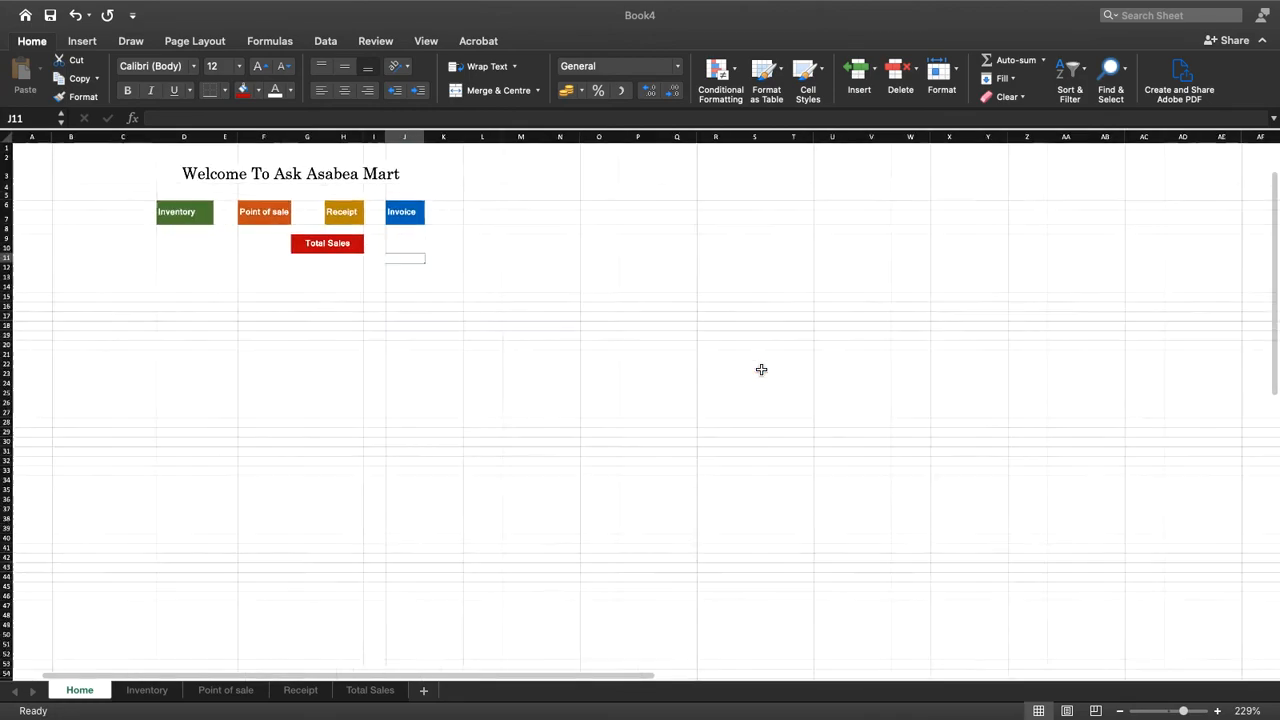
{"action": "scroll", "coordinate": [761, 370], "scroll_direction": "up", "scroll_amount": 5}
{"action": "scroll", "coordinate": [761, 370], "scroll_direction": "up", "scroll_amount": 3}
{"action": "scroll", "coordinate": [761, 370], "scroll_direction": "down", "scroll_amount": 8}
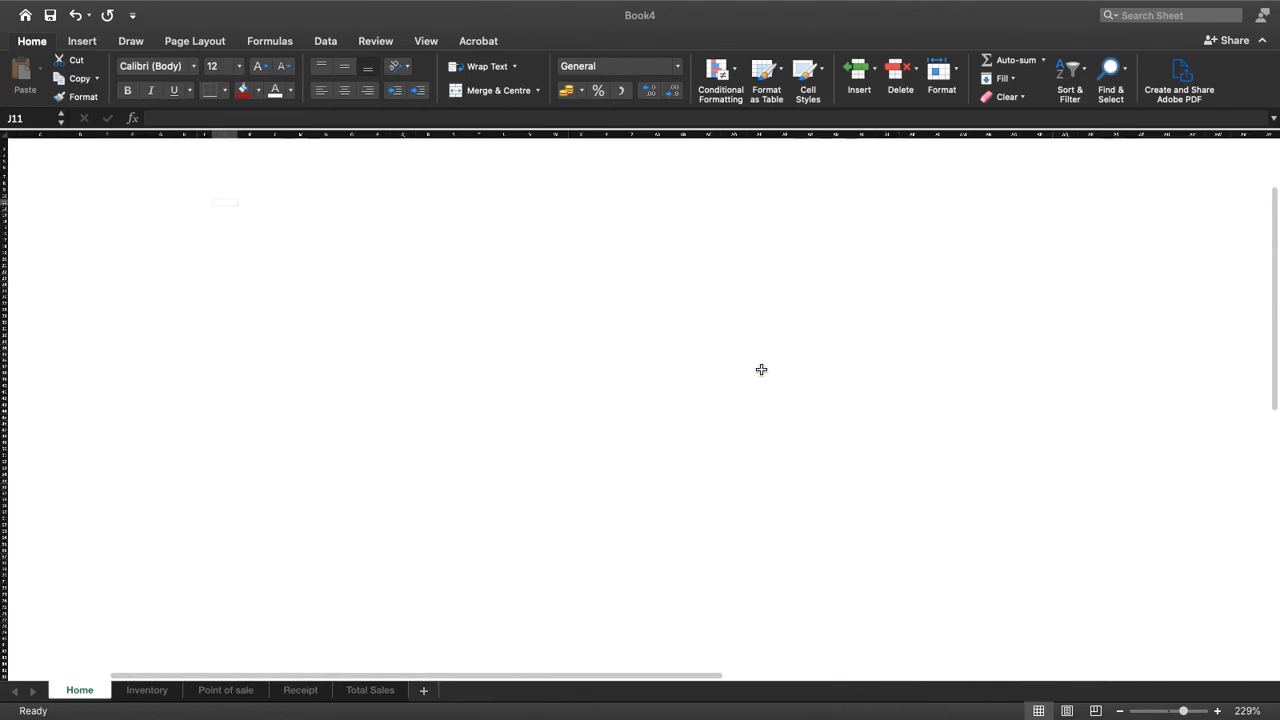
{"action": "scroll", "coordinate": [761, 370], "scroll_direction": "up", "scroll_amount": 8}
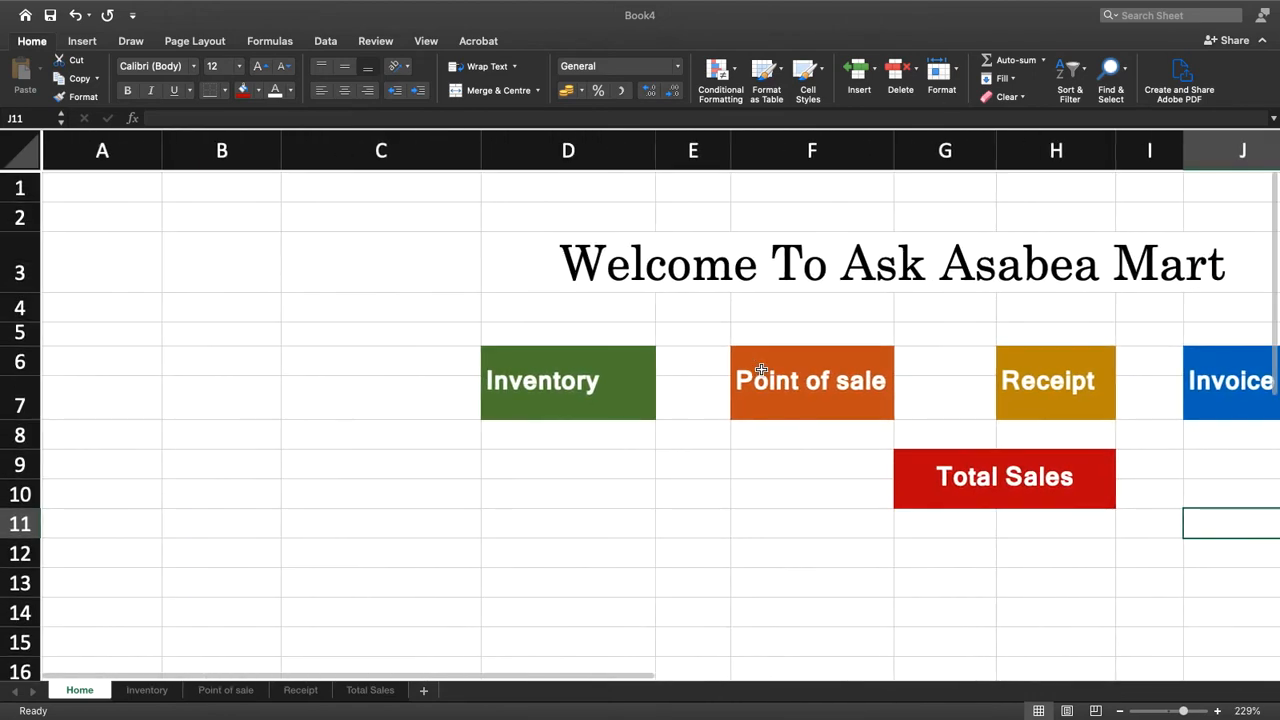
{"action": "scroll", "coordinate": [761, 370], "scroll_direction": "right", "scroll_amount": 5}
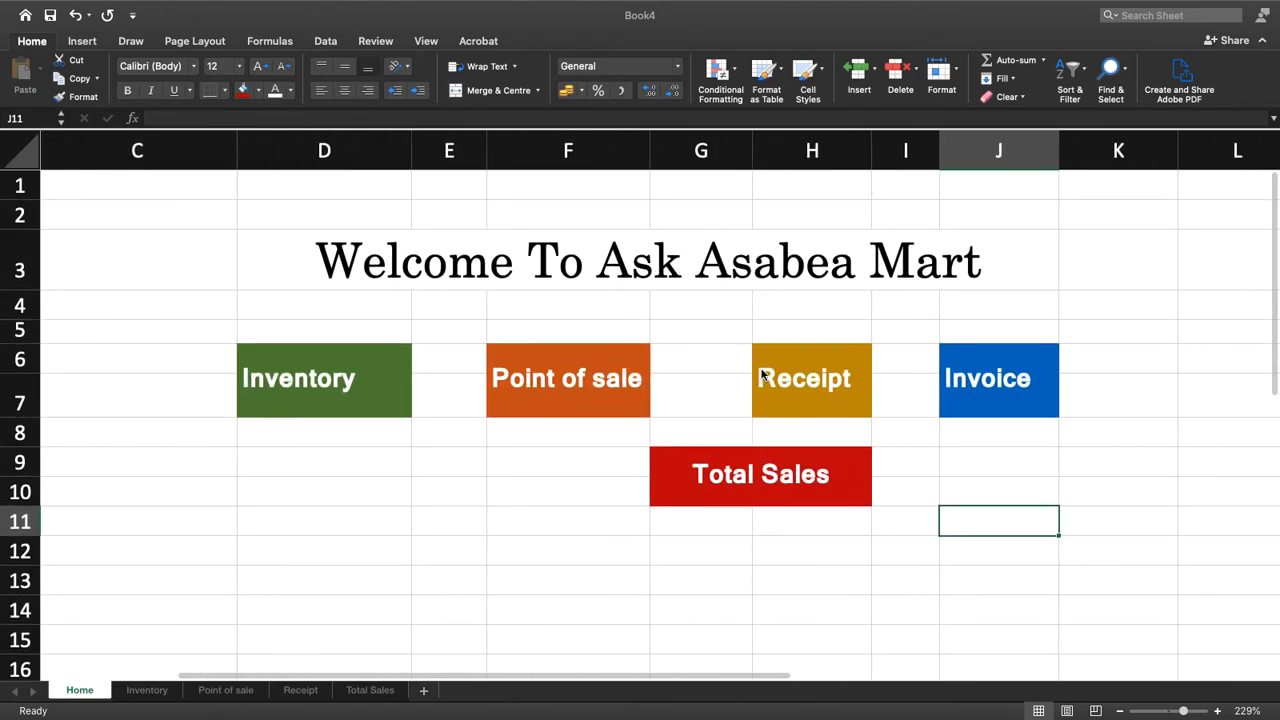
{"action": "left_click", "coordinate": [672, 470]}
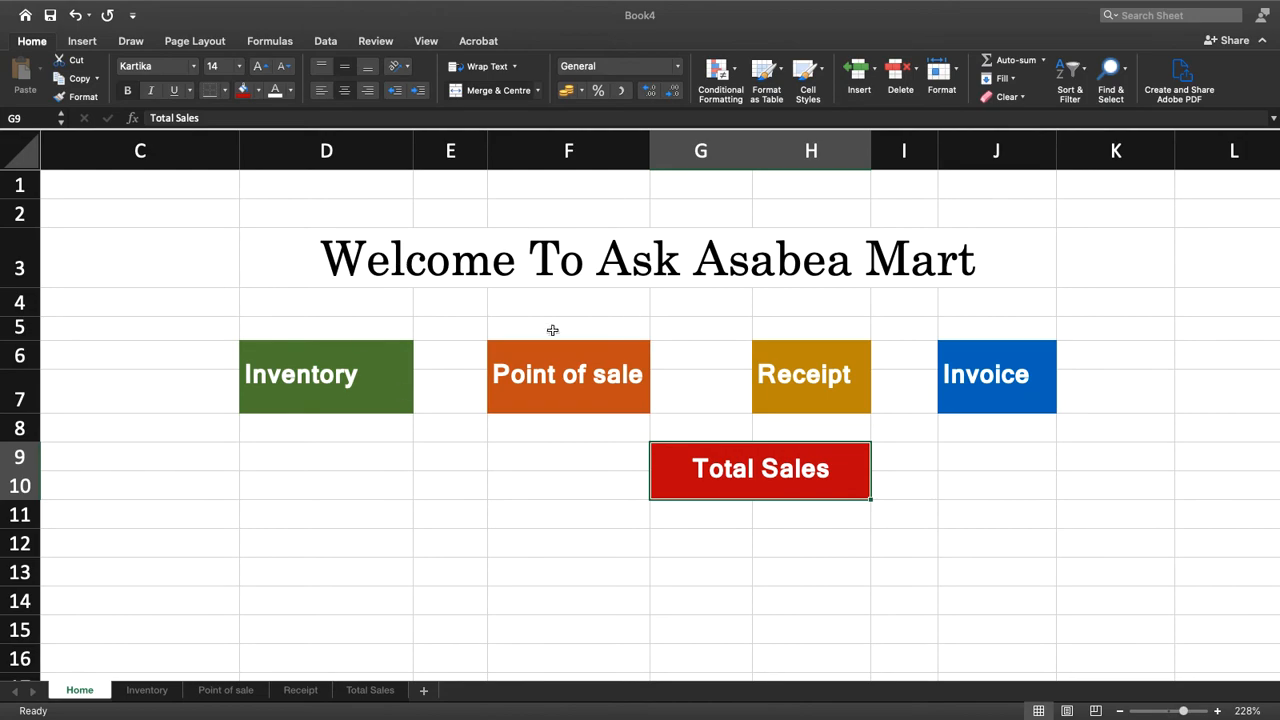
Check the background block in the ask asabea shop system workbook and select the matching area D3:J12 on the new Home page
{"action": "key", "text": "ctrl+Left"}
{"action": "key", "text": "ctrl+Left"}
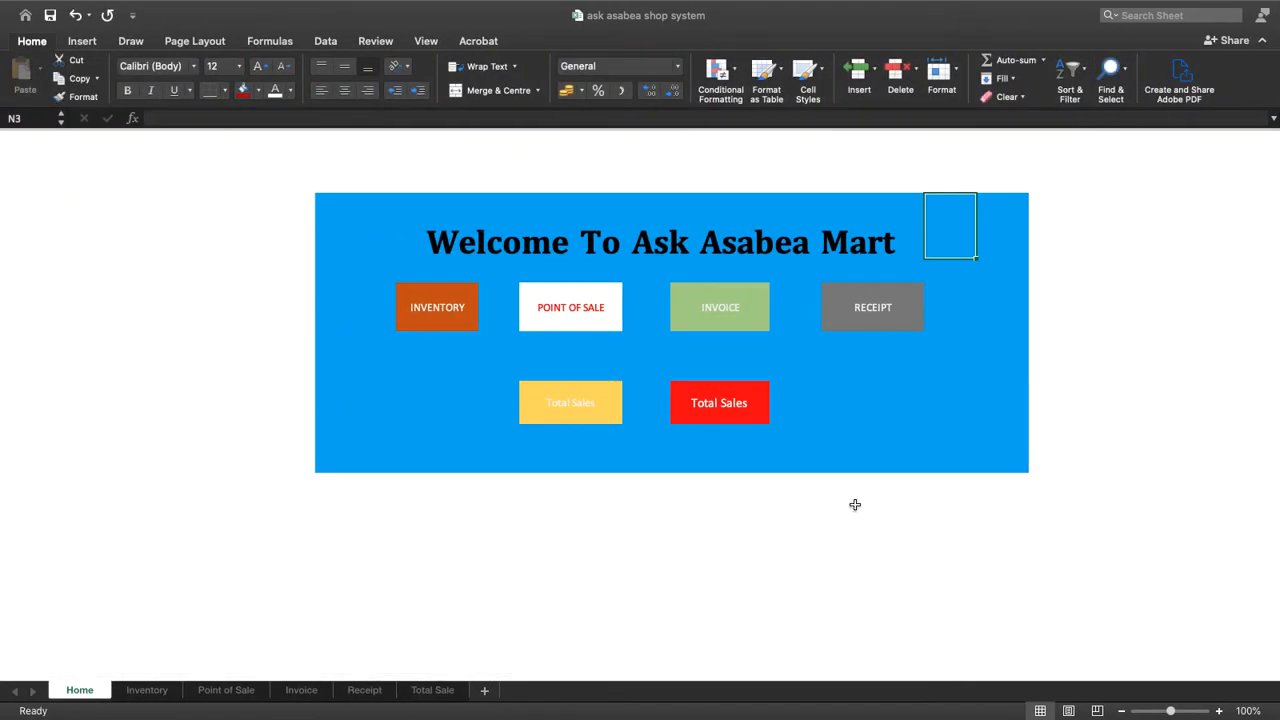
{"action": "key", "text": "ctrl+Right"}
{"action": "key", "text": "ctrl+Right"}
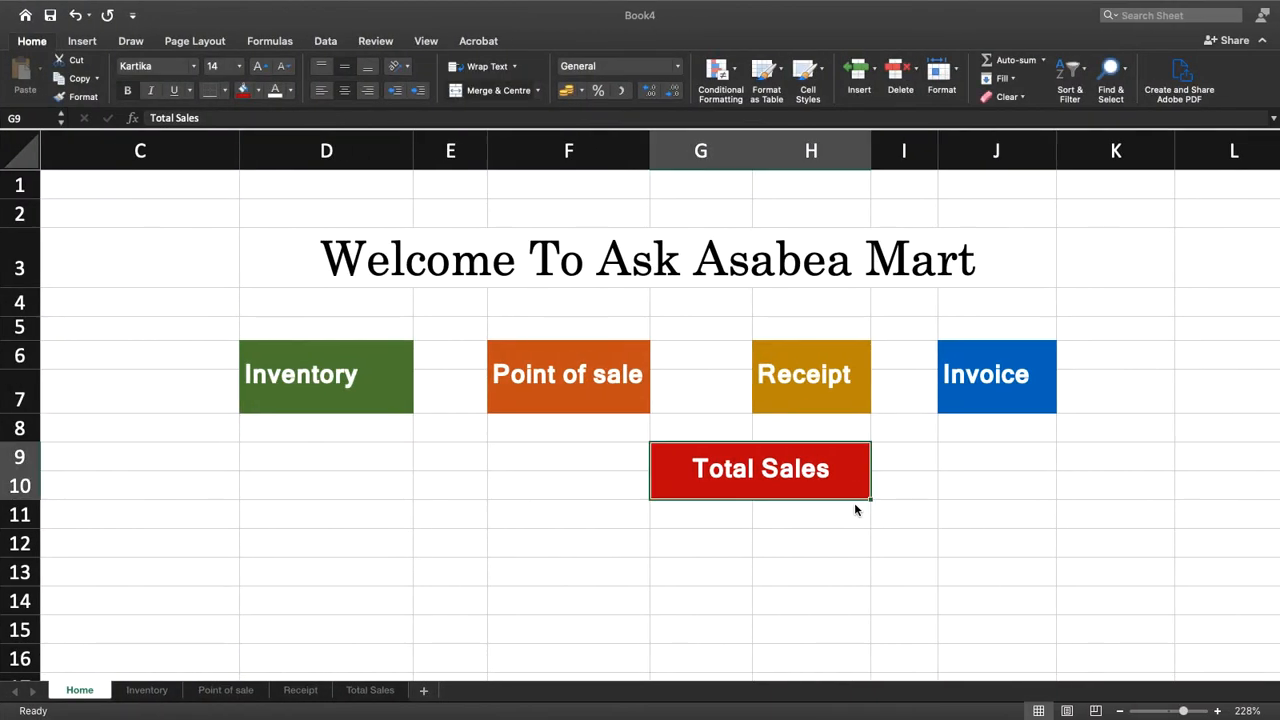
{"action": "left_click_drag", "start_coordinate": [240, 231], "coordinate": [832, 542]}
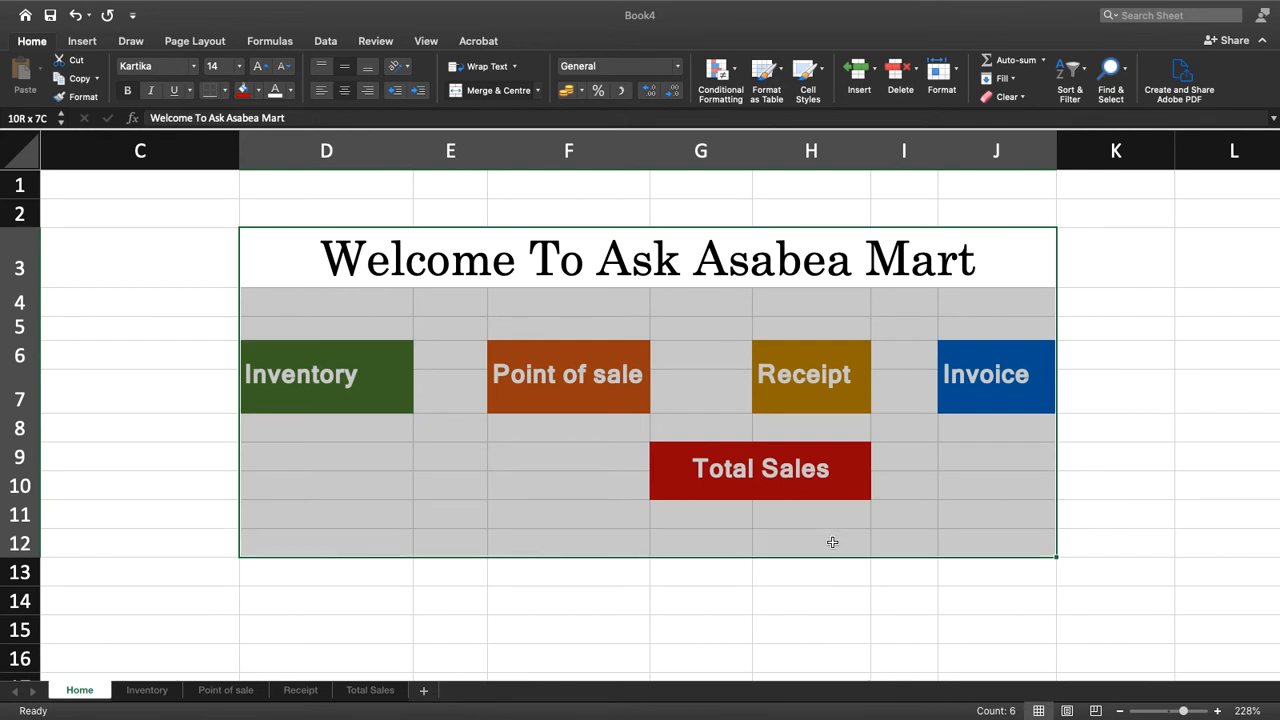
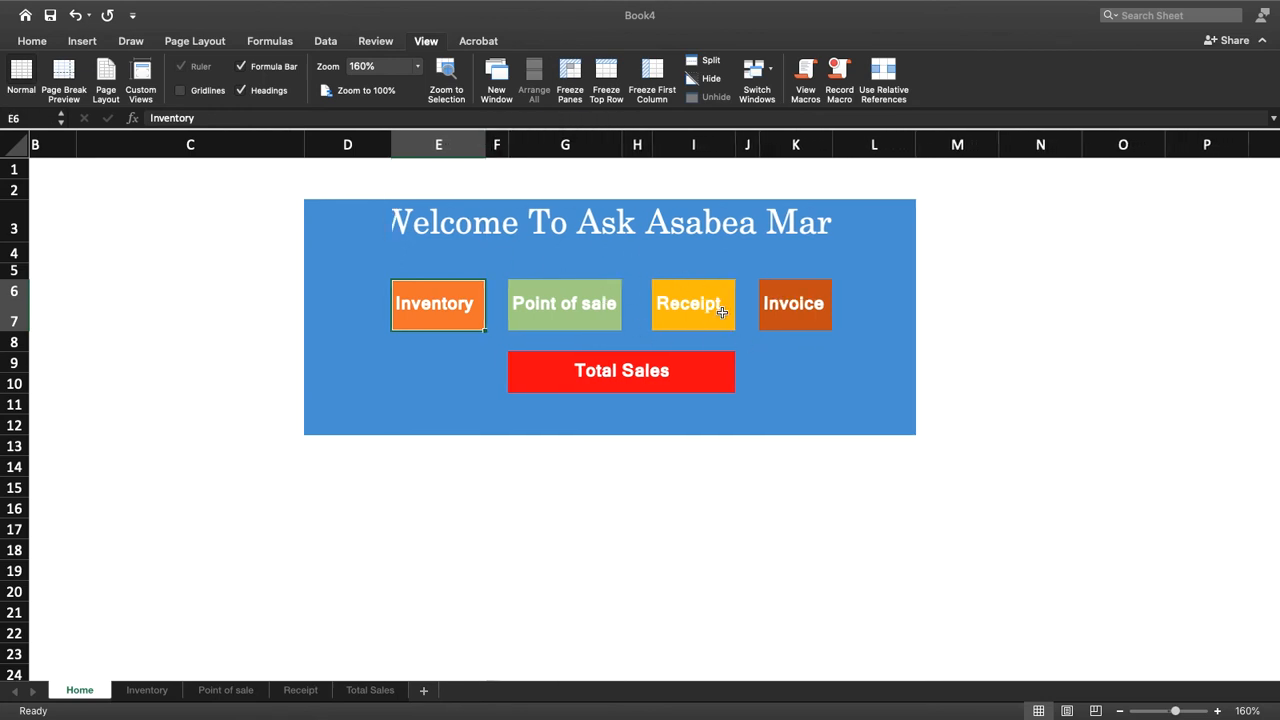
Widen columns I and K on the Home sheet so the whole welcome heading fits
{"action": "left_click", "coordinate": [722, 312]}
{"action": "left_click_drag", "start_coordinate": [736, 146], "coordinate": [753, 145]}
{"action": "left_click_drag", "start_coordinate": [847, 141], "coordinate": [864, 145]}
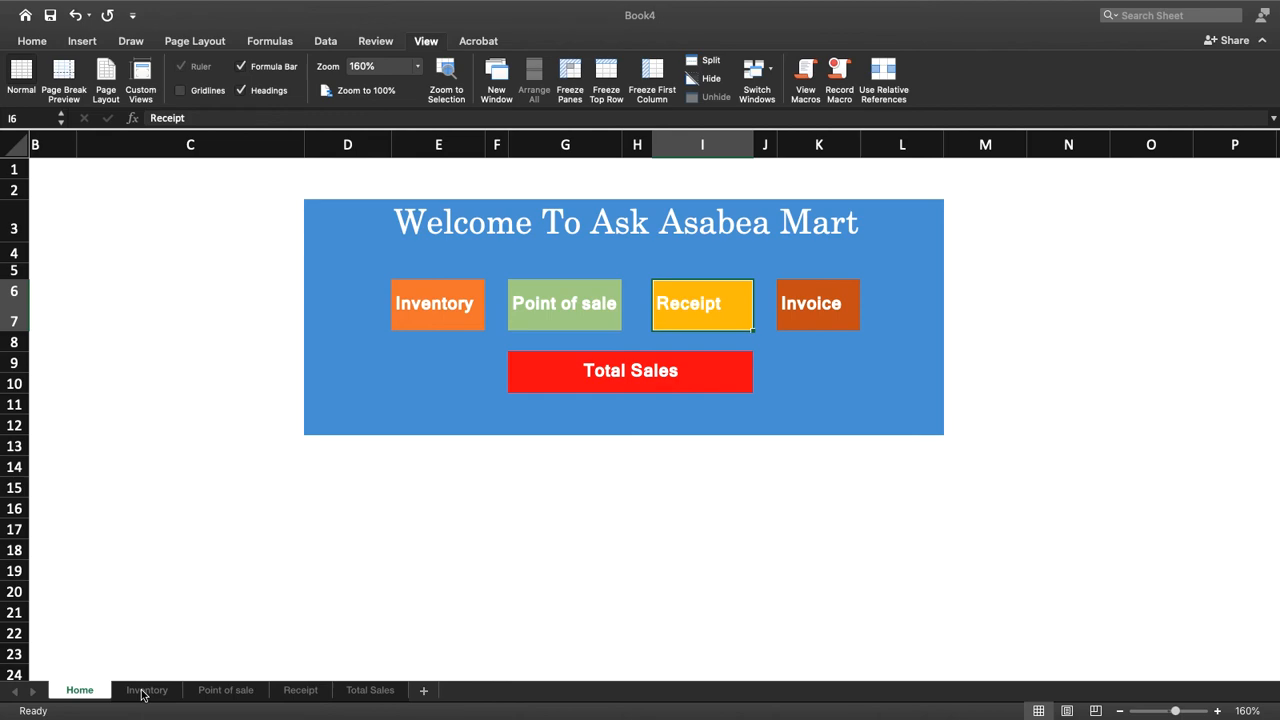
Check how the Inventory, Home and Point of Sale links navigate between sheets in the ask asabea shop system workbook
{"action": "key", "text": "ctrl+Left"}
{"action": "key", "text": "ctrl+Right"}
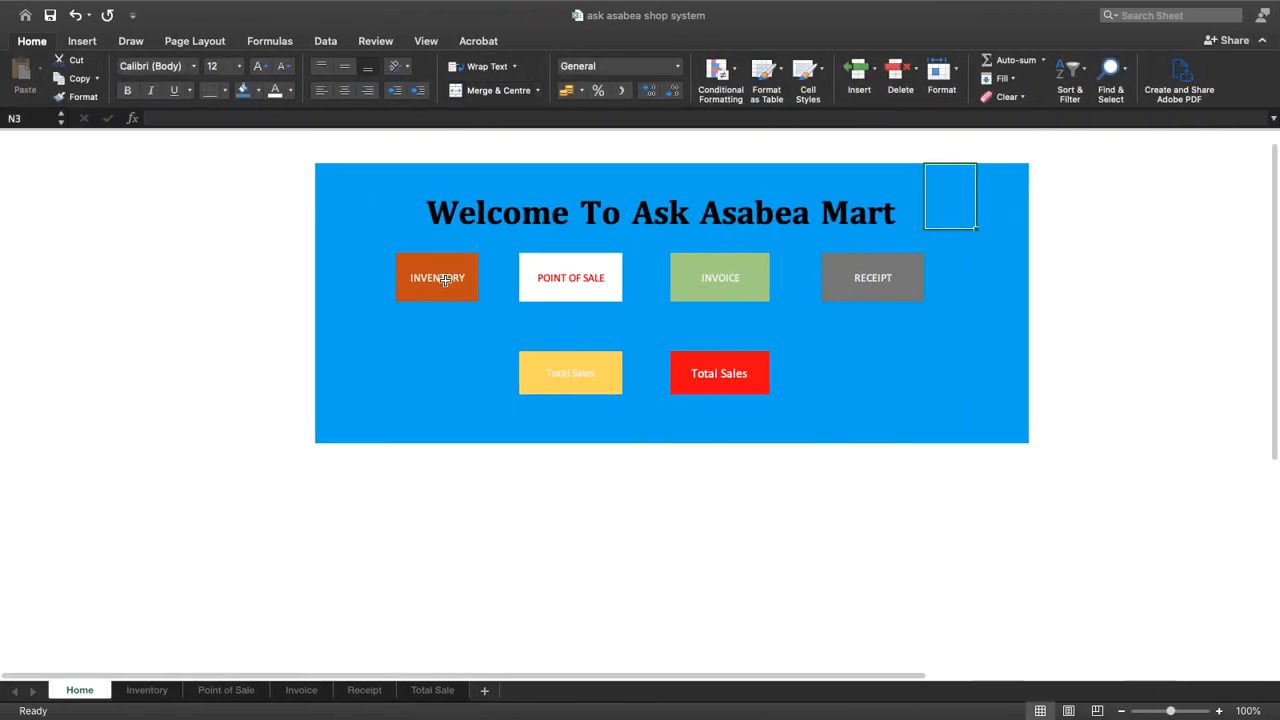
{"action": "left_click", "coordinate": [435, 274]}
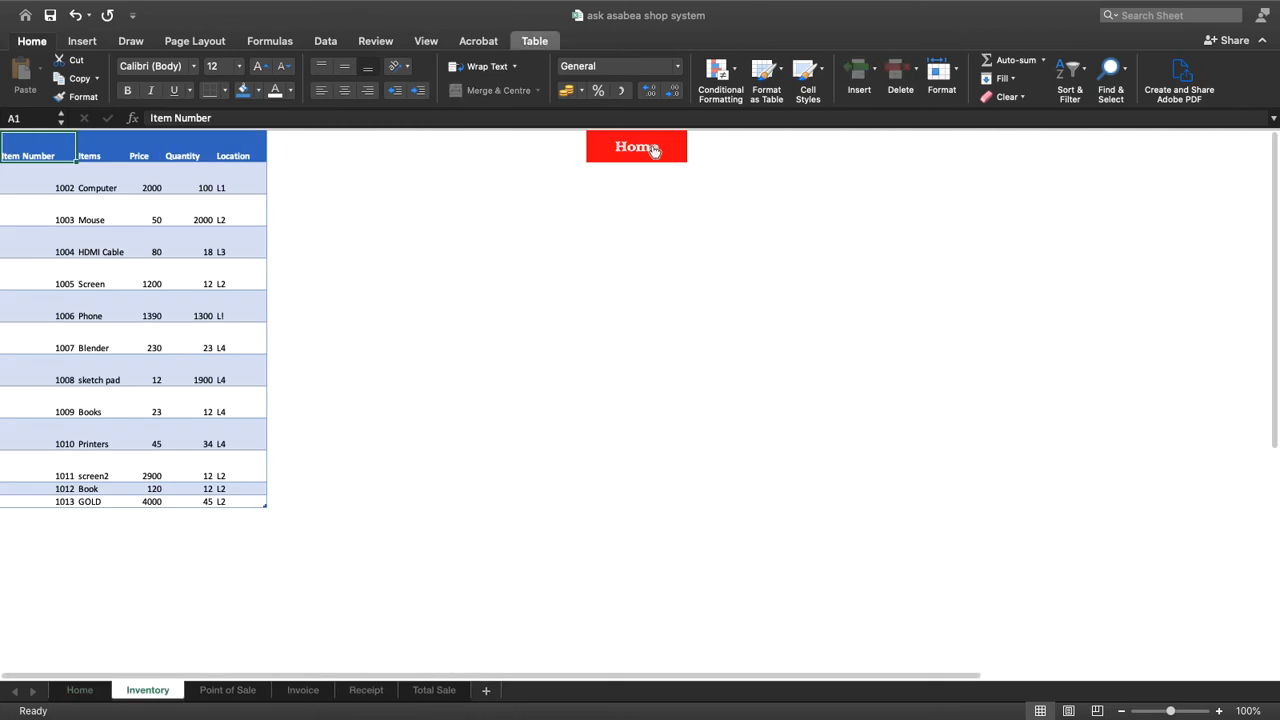
{"action": "left_click", "coordinate": [641, 148]}
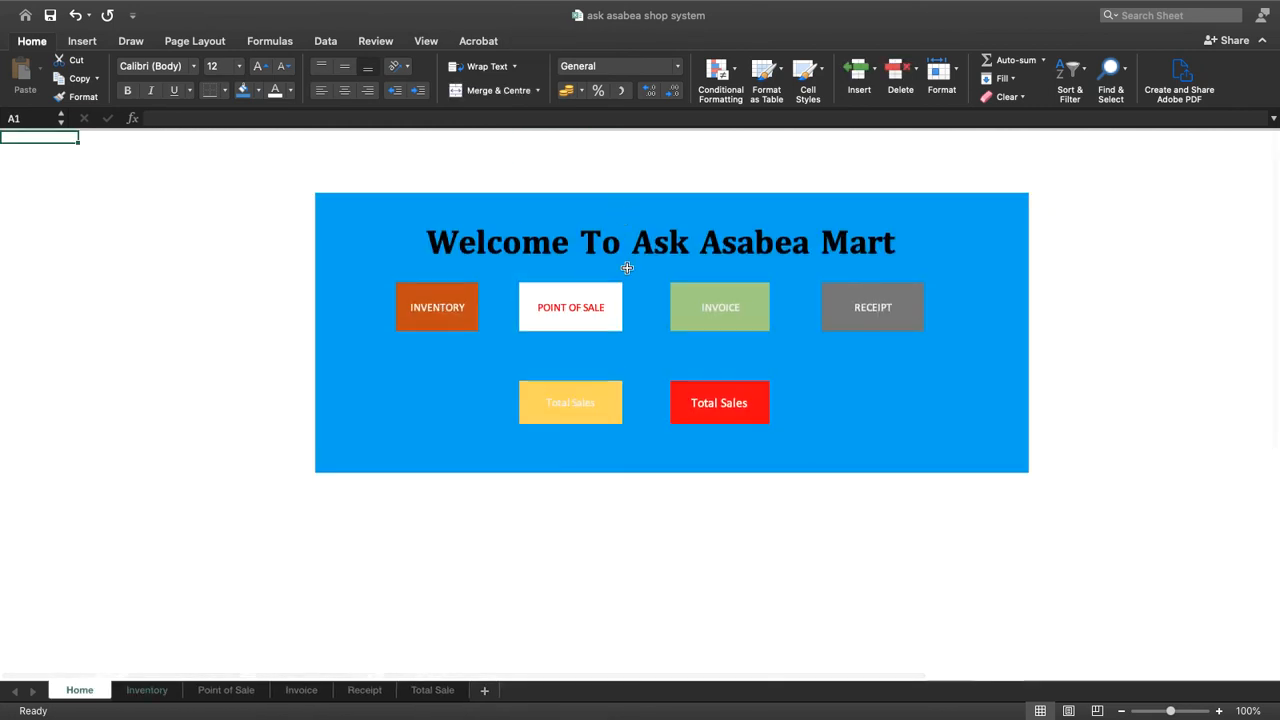
{"action": "left_click", "coordinate": [570, 310]}
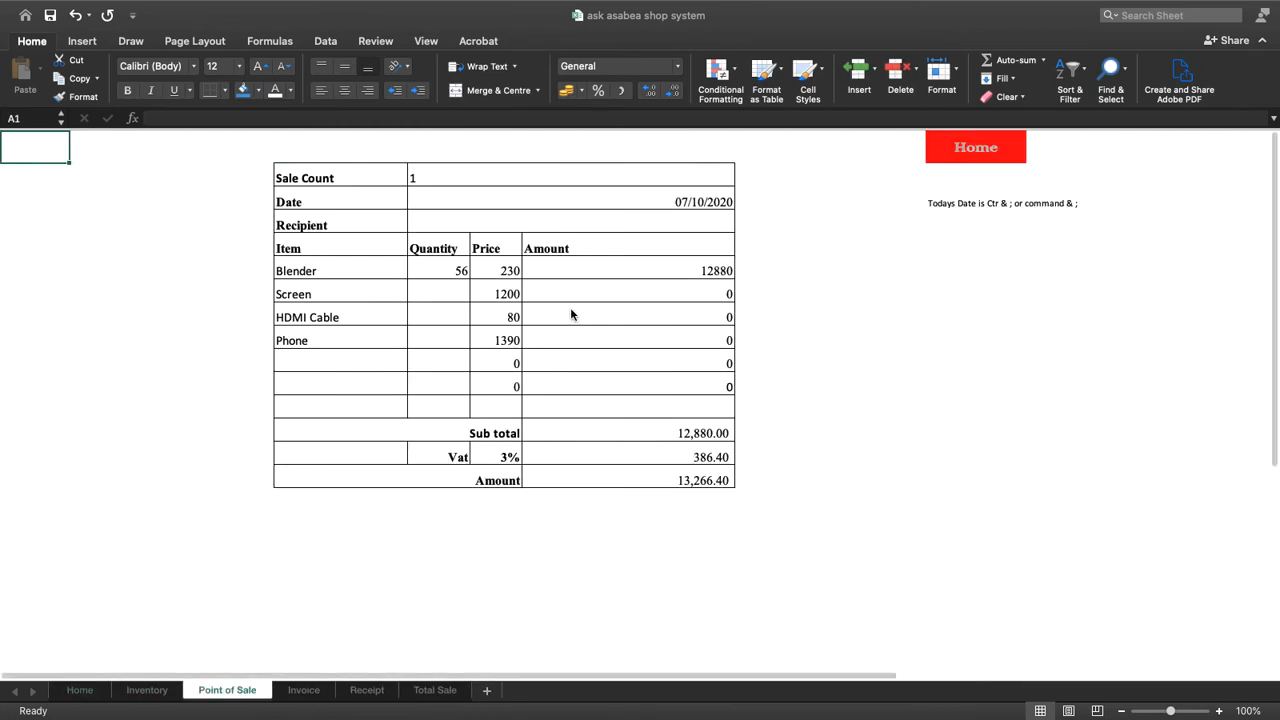
{"action": "key", "text": "ctrl+Right"}
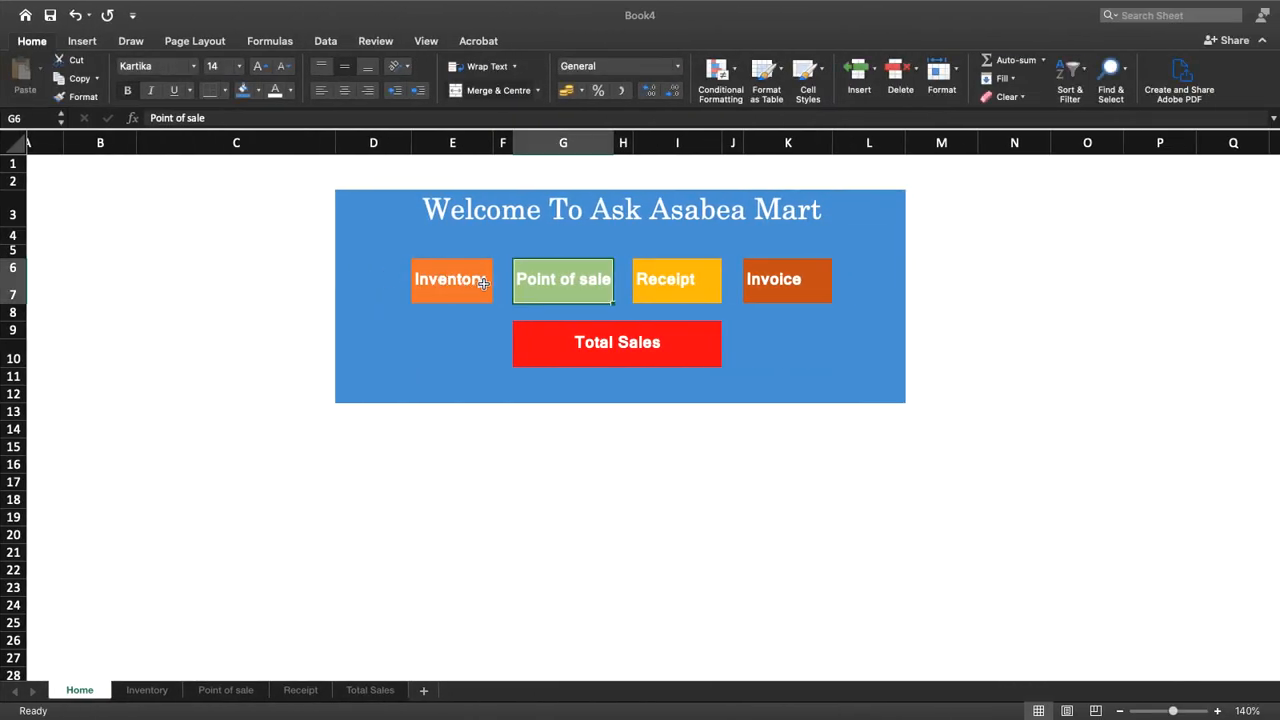
Link the Inventory label in E6 of the new Home sheet to cell A1 of the Inventory sheet
{"action": "left_click", "coordinate": [455, 282]}
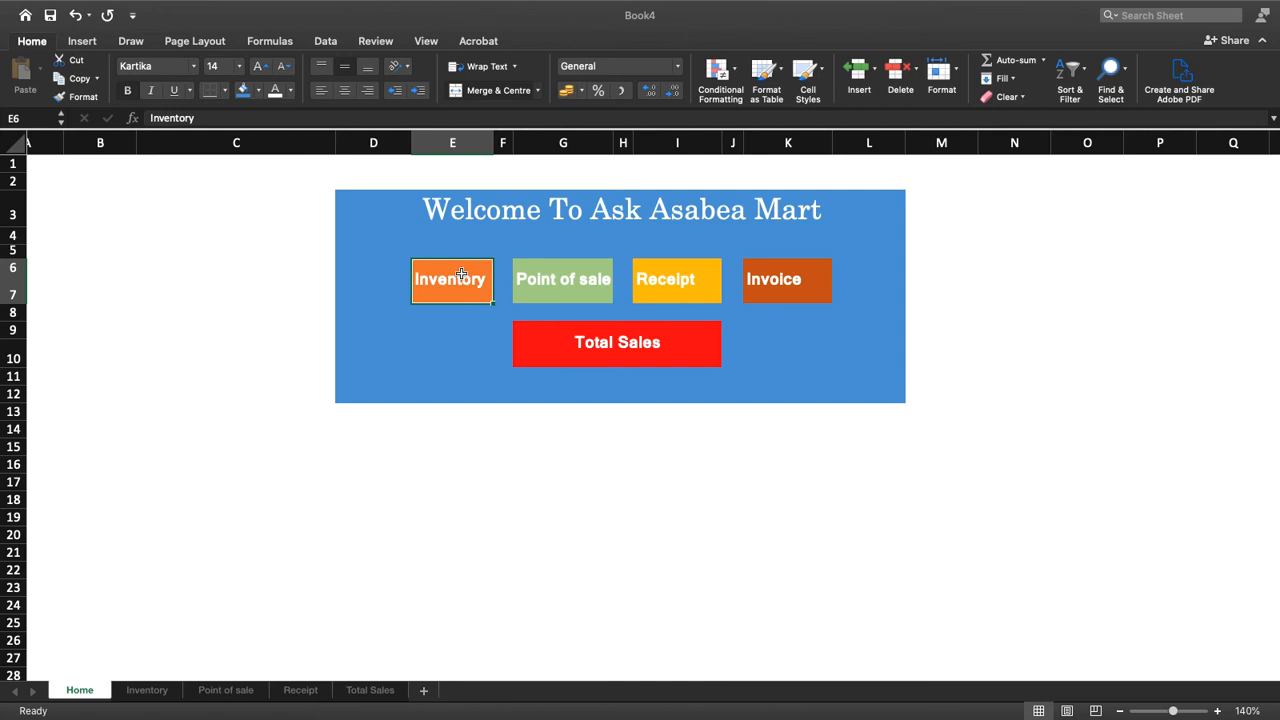
{"action": "right_click", "coordinate": [461, 274]}
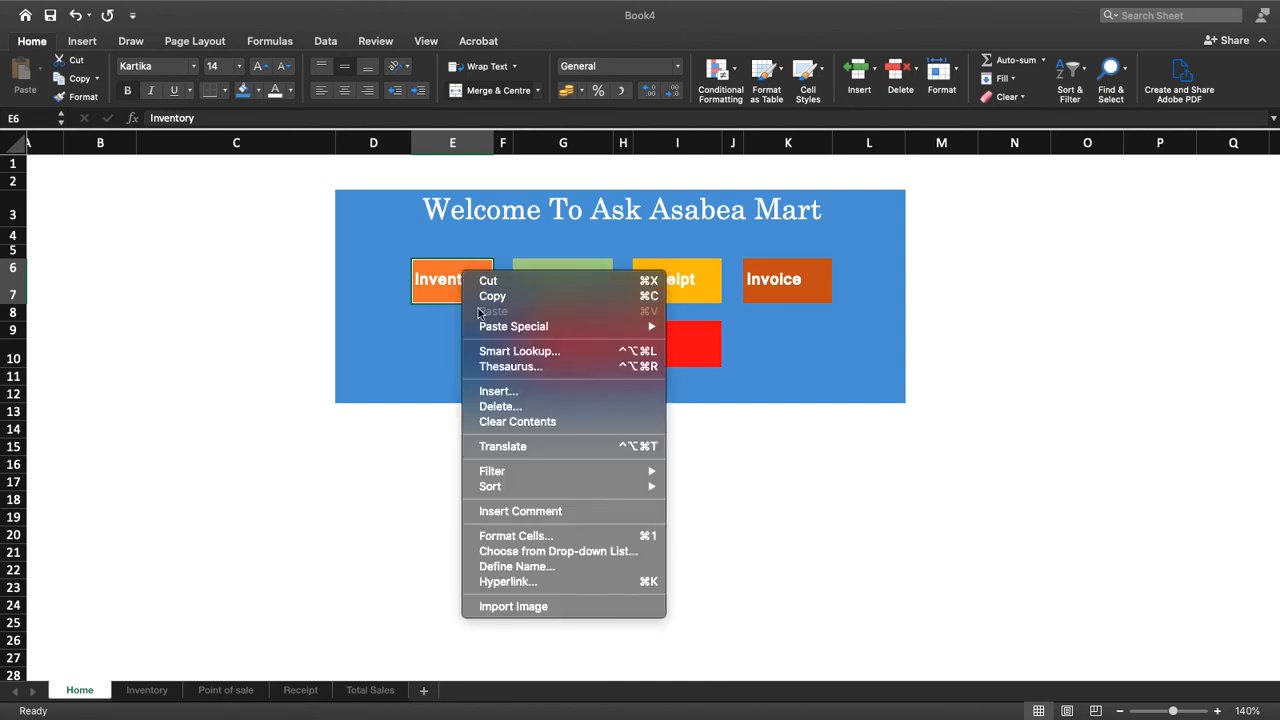
{"action": "left_click", "coordinate": [511, 583]}
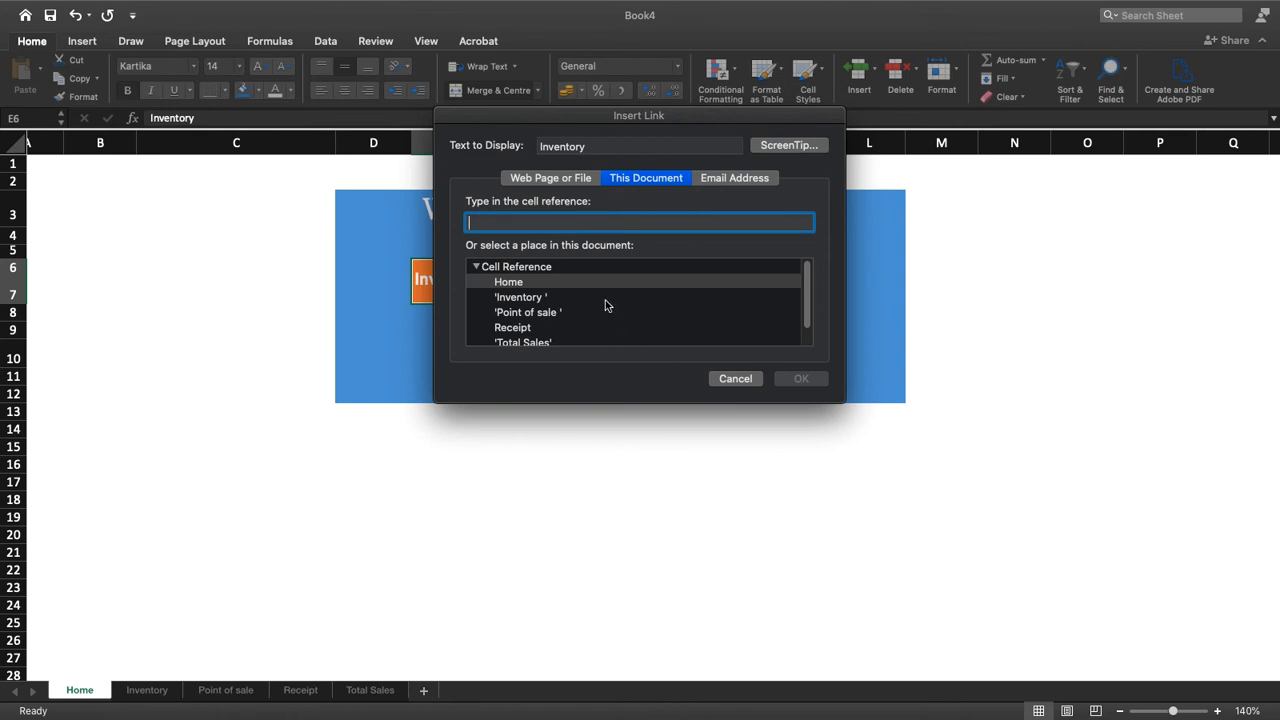
{"action": "left_click", "coordinate": [560, 179]}
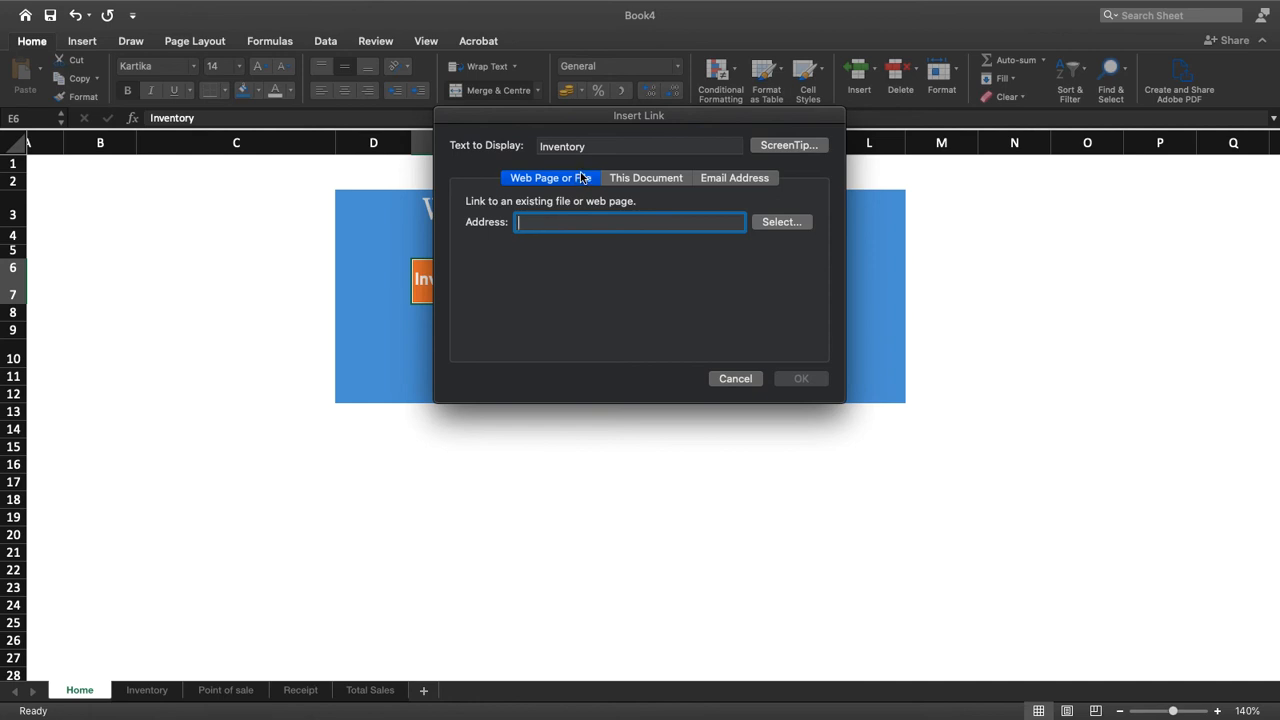
{"action": "left_click", "coordinate": [636, 179]}
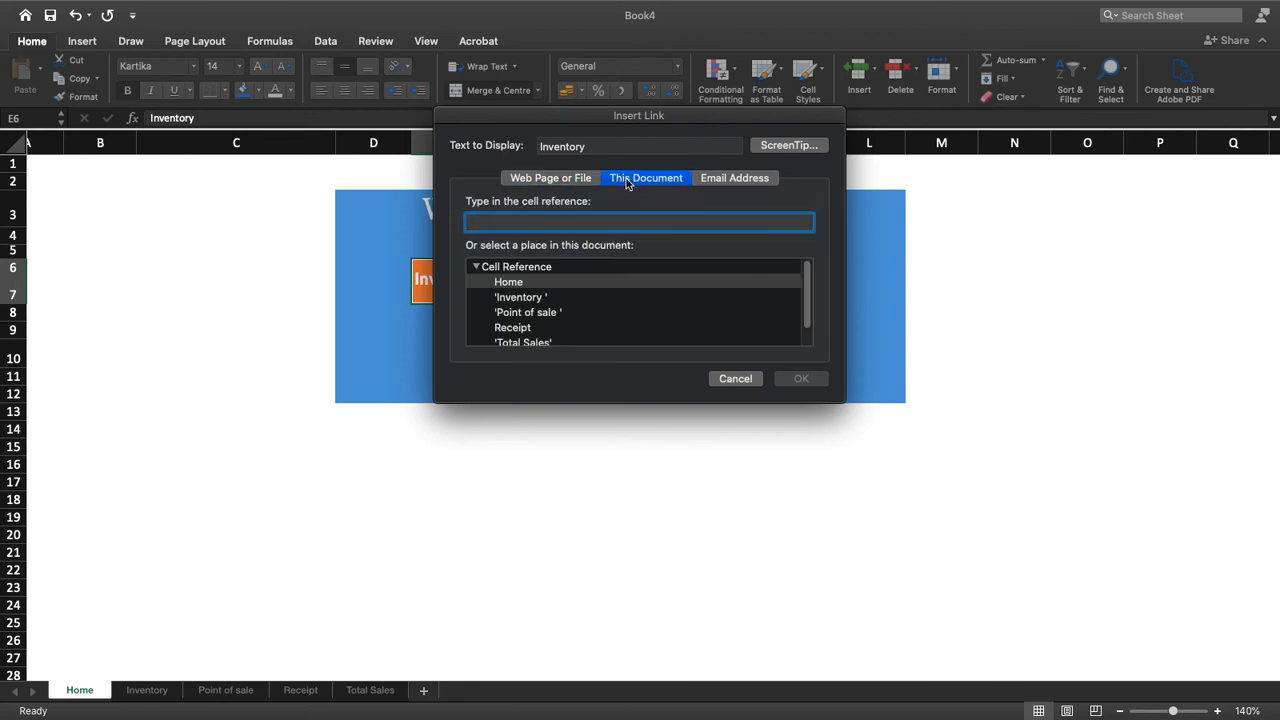
{"action": "left_click", "coordinate": [512, 299]}
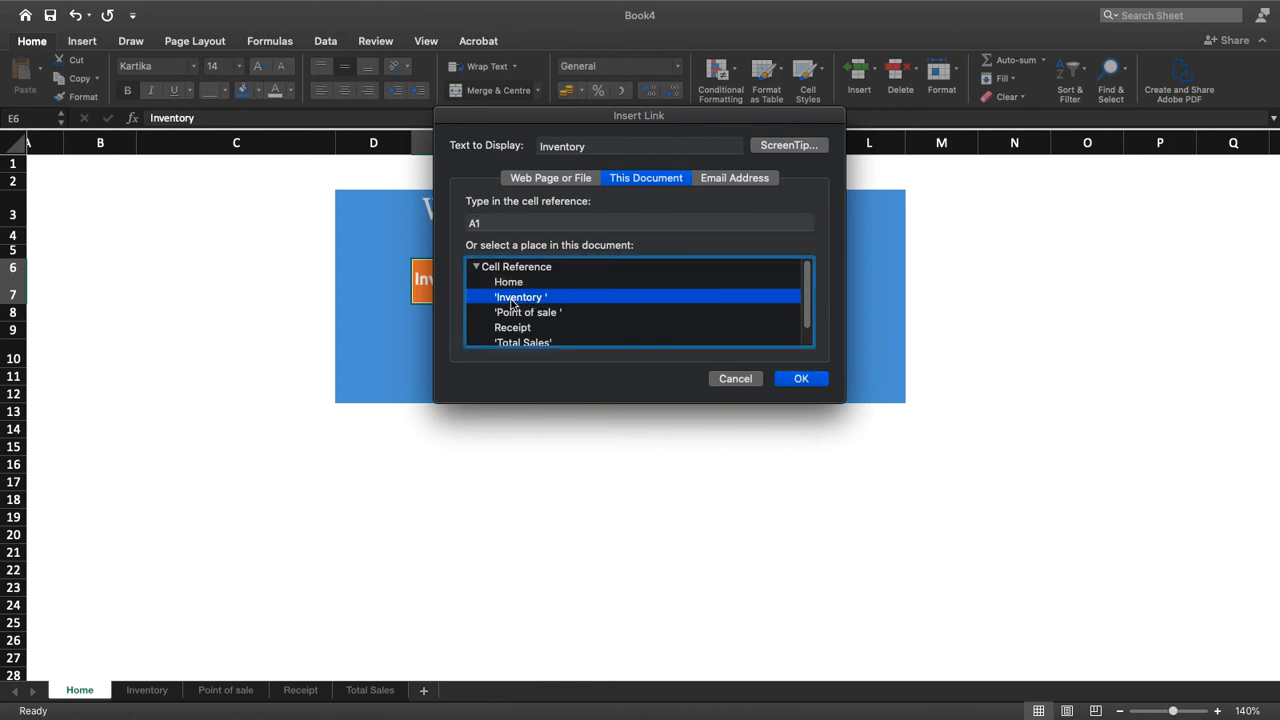
{"action": "left_click", "coordinate": [805, 377]}
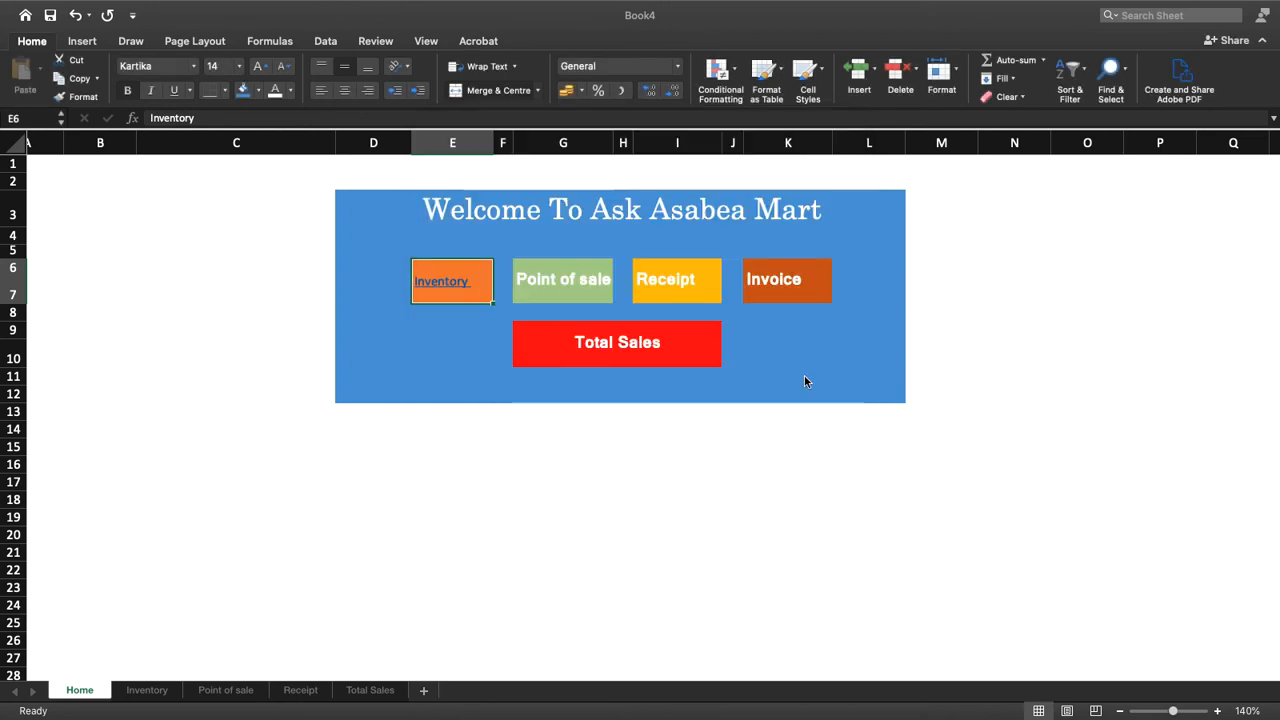
Link the Point of sale label in G6 to cell A1 of the Point of sale sheet
{"action": "right_click", "coordinate": [568, 280]}
{"action": "left_click", "coordinate": [653, 587]}
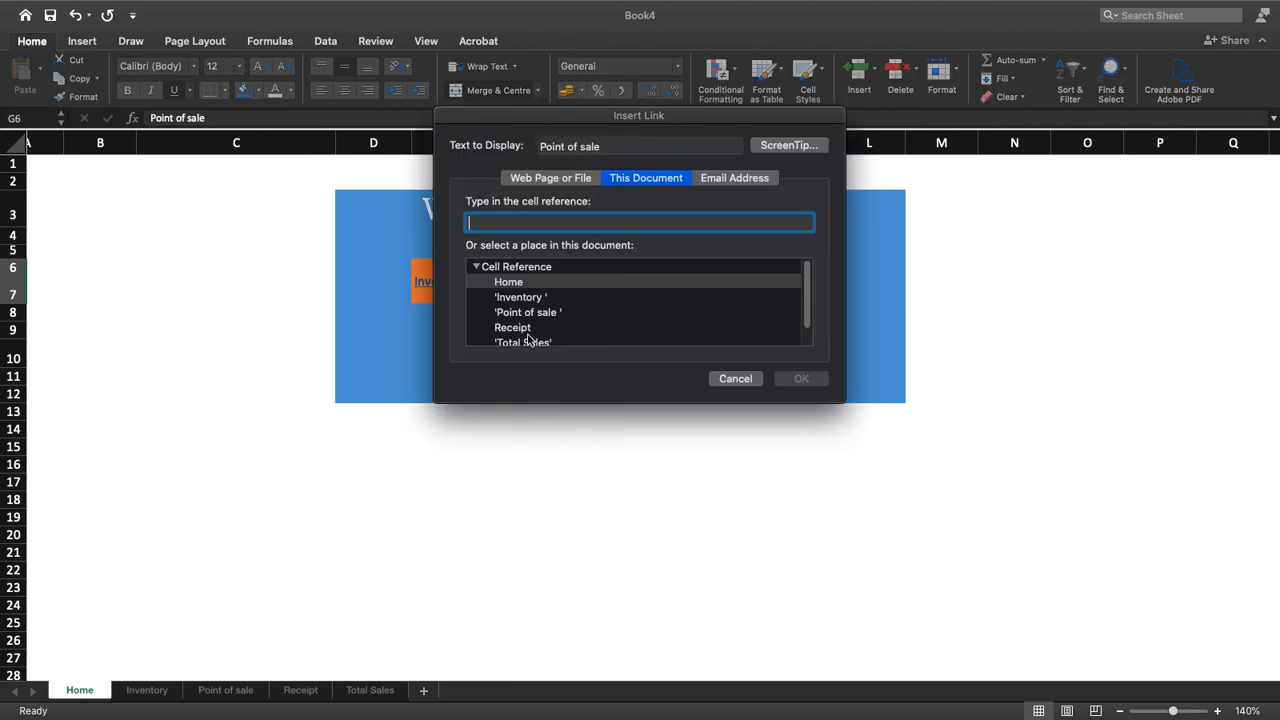
{"action": "scroll", "coordinate": [540, 318], "scroll_direction": "down", "scroll_amount": 2}
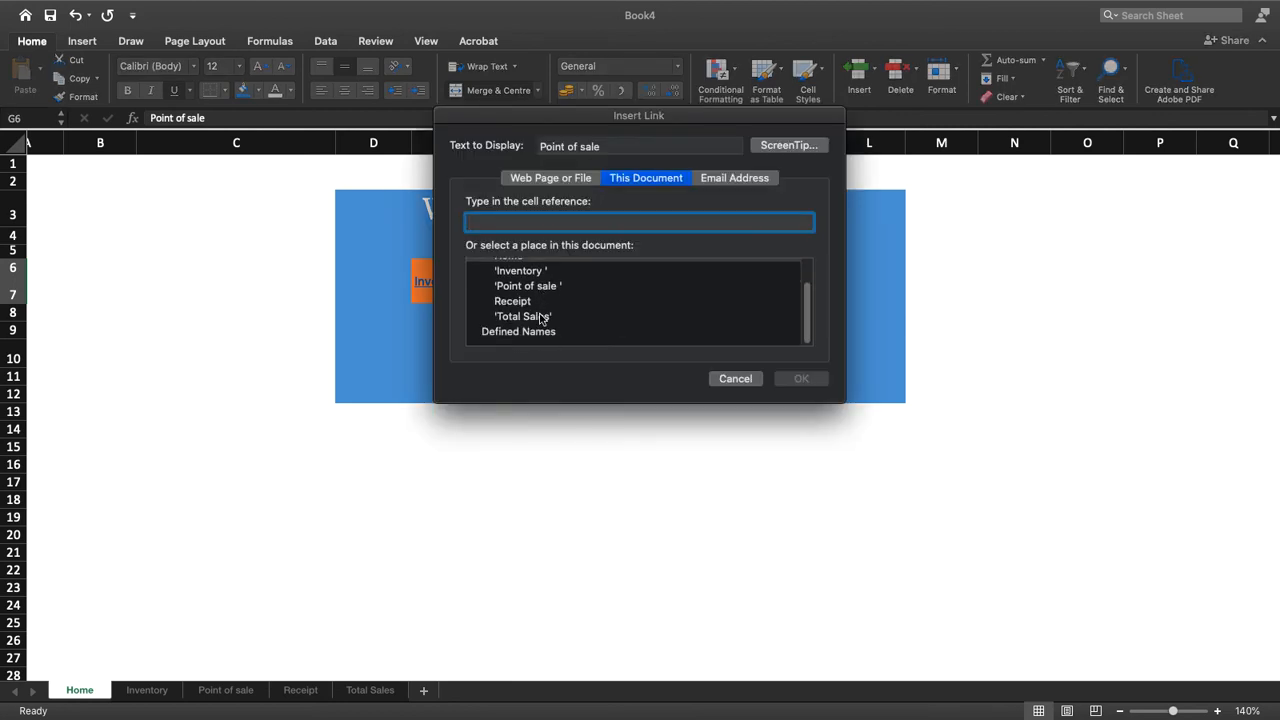
{"action": "scroll", "coordinate": [540, 318], "scroll_direction": "up", "scroll_amount": 1}
{"action": "left_click", "coordinate": [541, 294]}
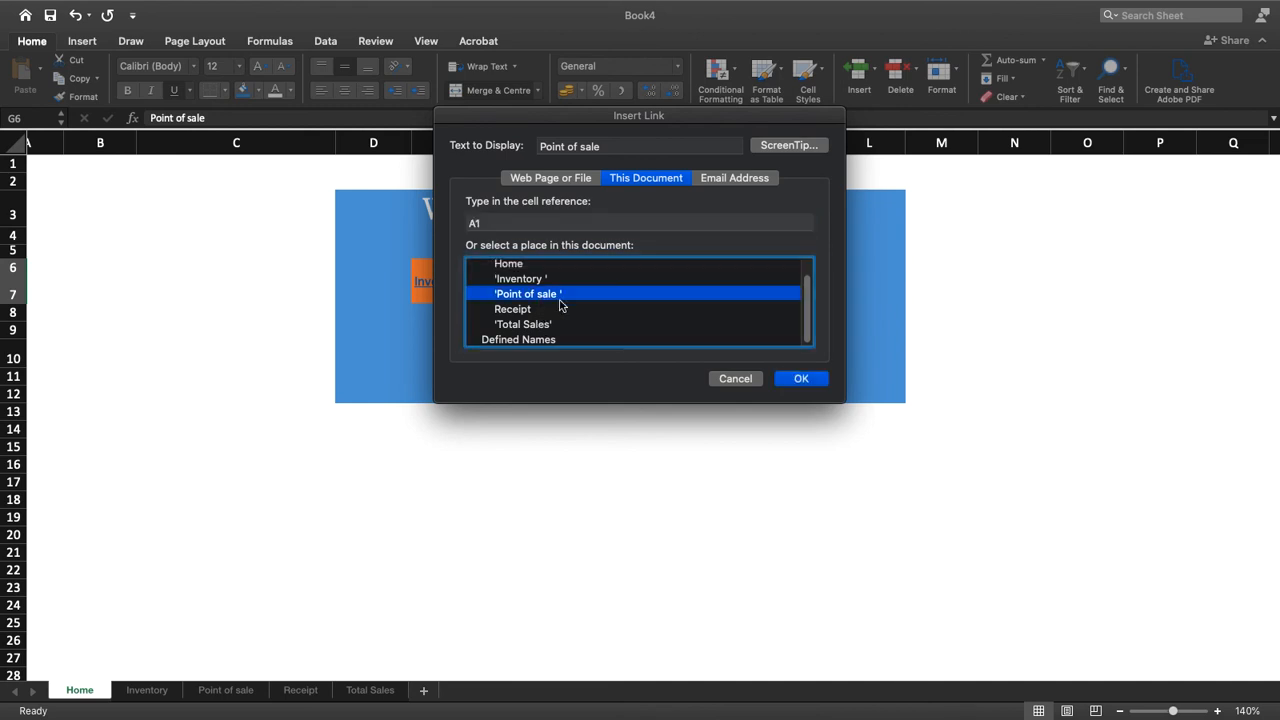
{"action": "left_click", "coordinate": [801, 379]}
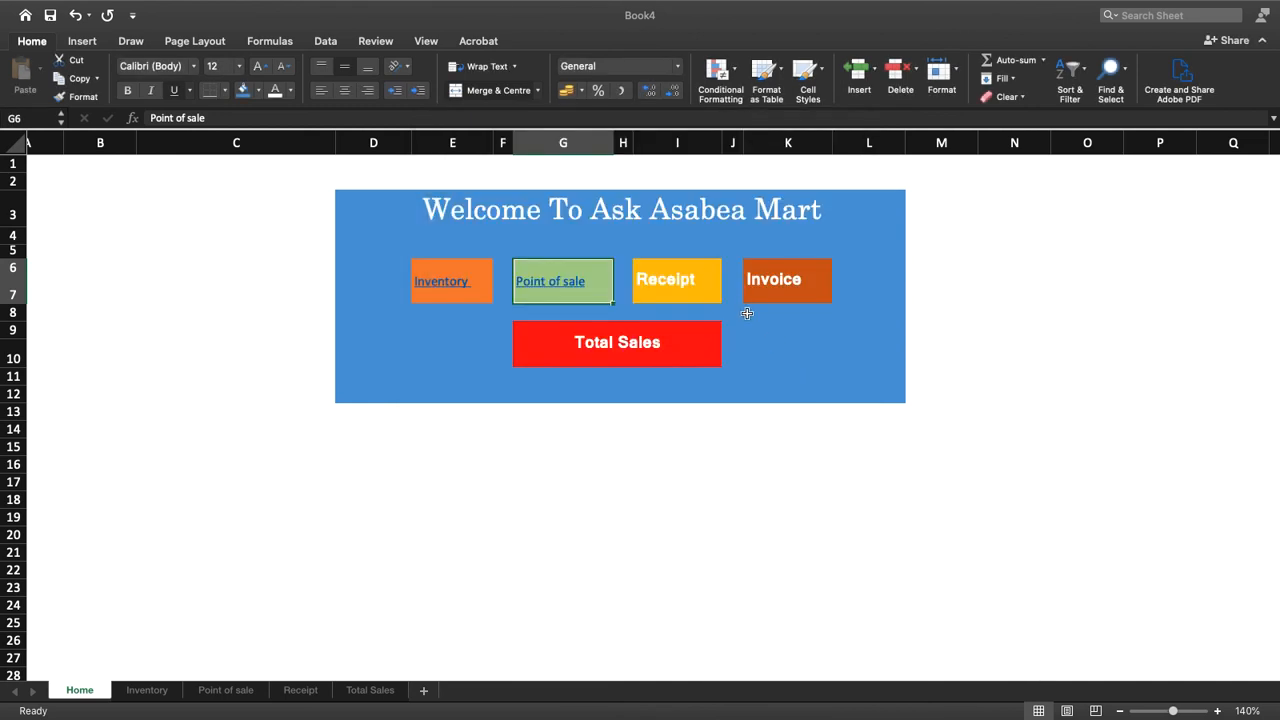
Link the Receipt label in I6 to cell A1 of the Receipt sheet
{"action": "right_click", "coordinate": [684, 275]}
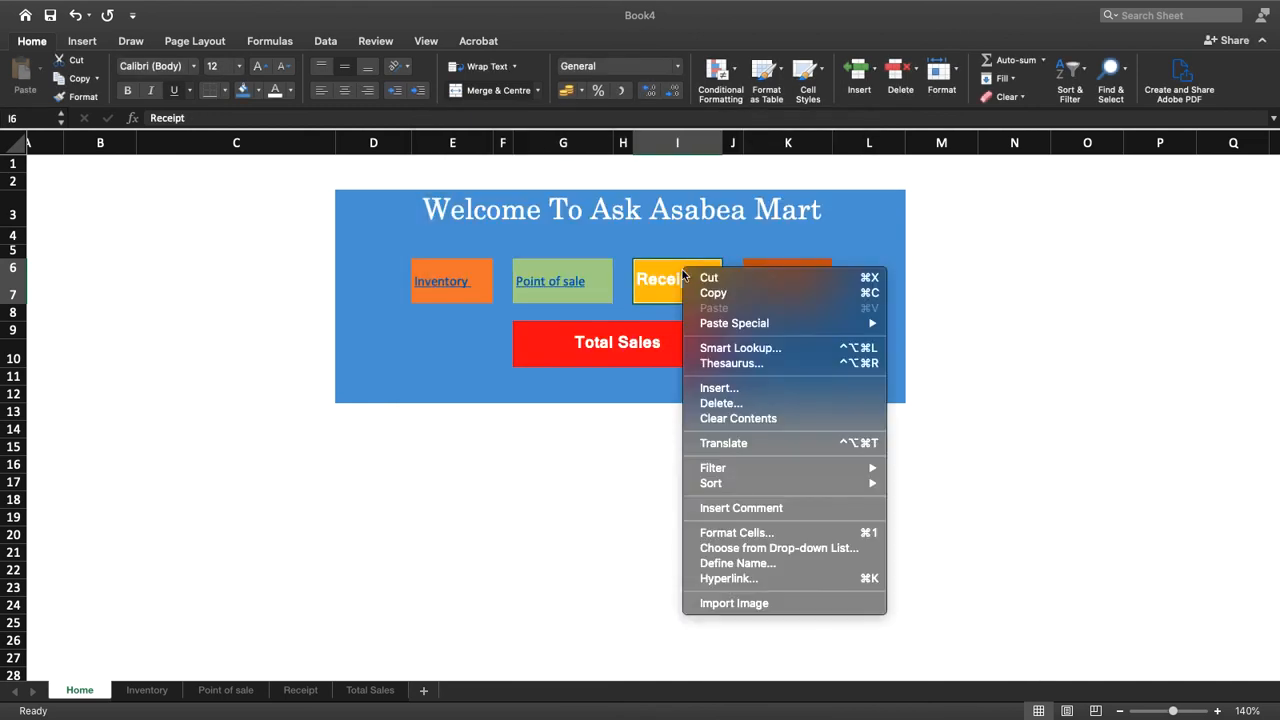
{"action": "left_click", "coordinate": [729, 578]}
{"action": "scroll", "coordinate": [521, 345], "scroll_direction": "down", "scroll_amount": 1}
{"action": "left_click", "coordinate": [521, 309]}
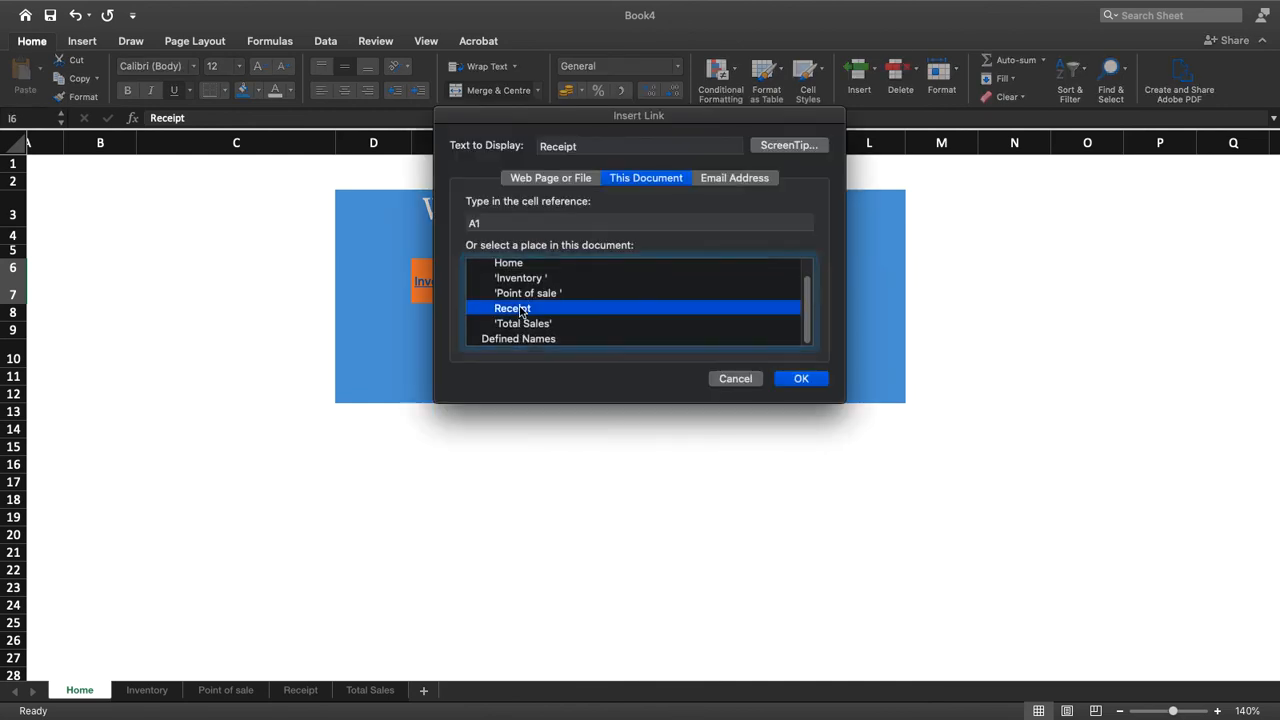
{"action": "left_click", "coordinate": [803, 377]}
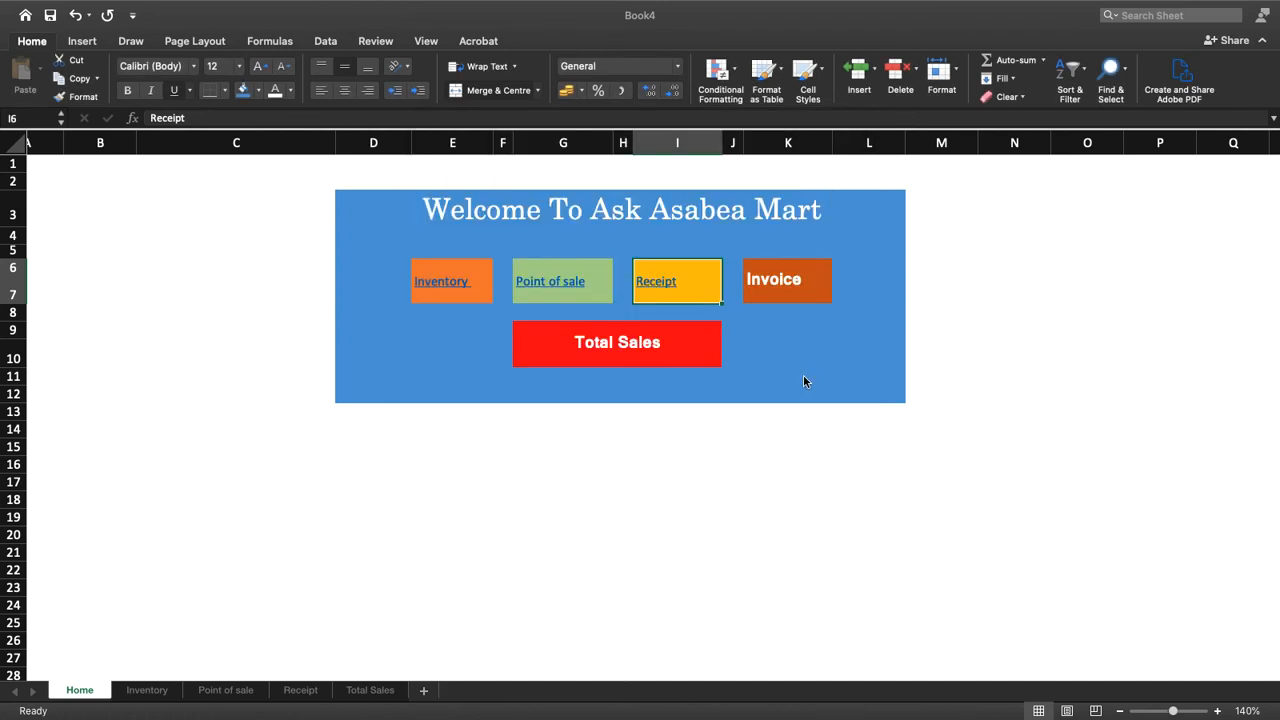
{"action": "right_click", "coordinate": [782, 266]}
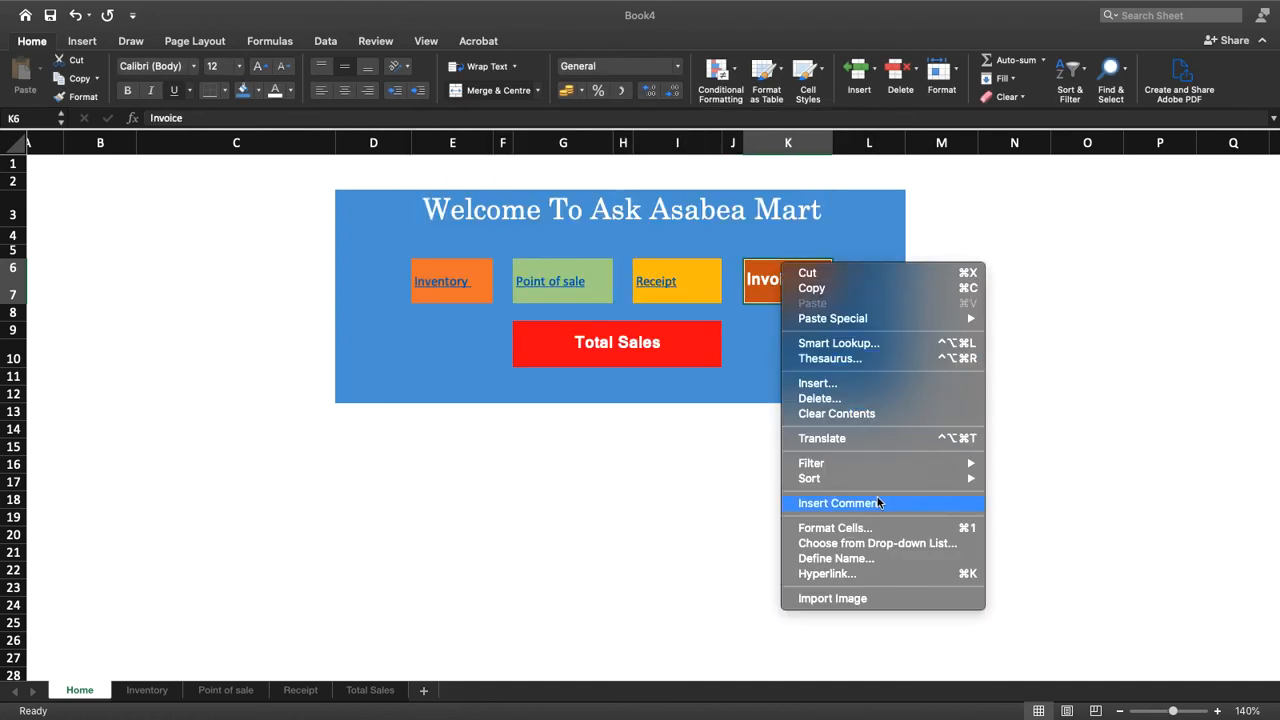
{"action": "left_click", "coordinate": [852, 573]}
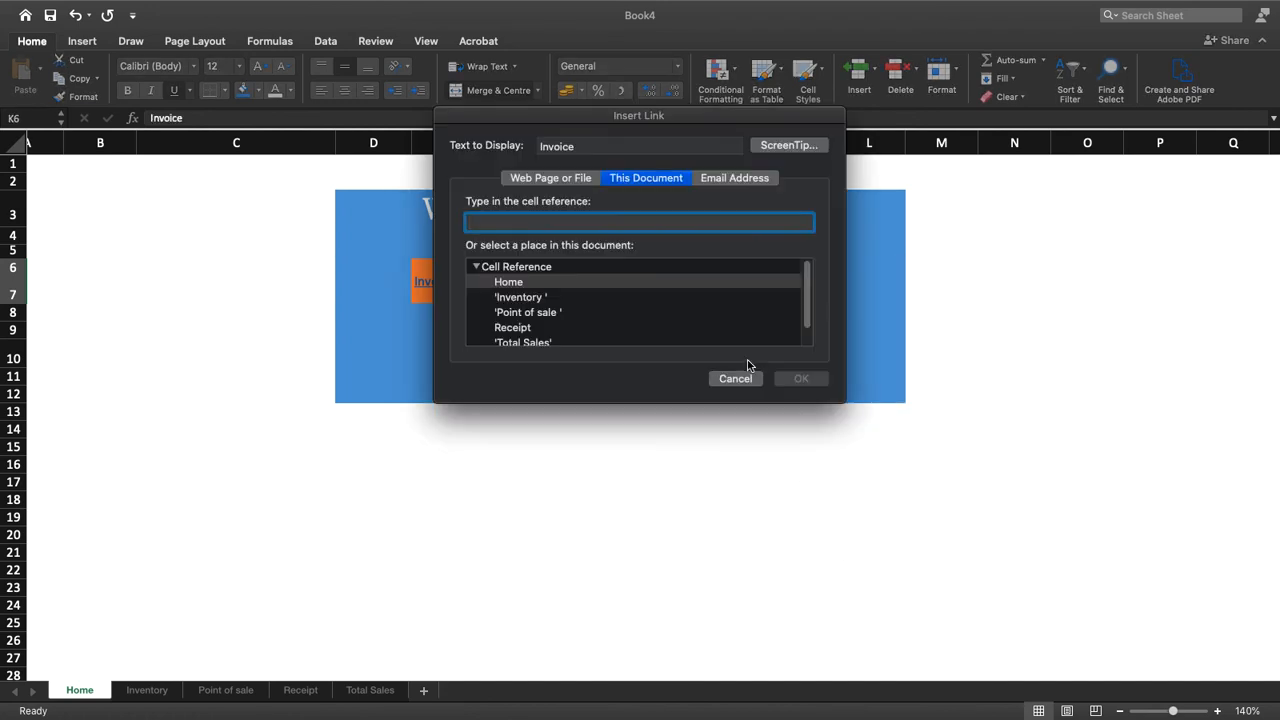
{"action": "scroll", "coordinate": [527, 326], "scroll_direction": "down", "scroll_amount": 1}
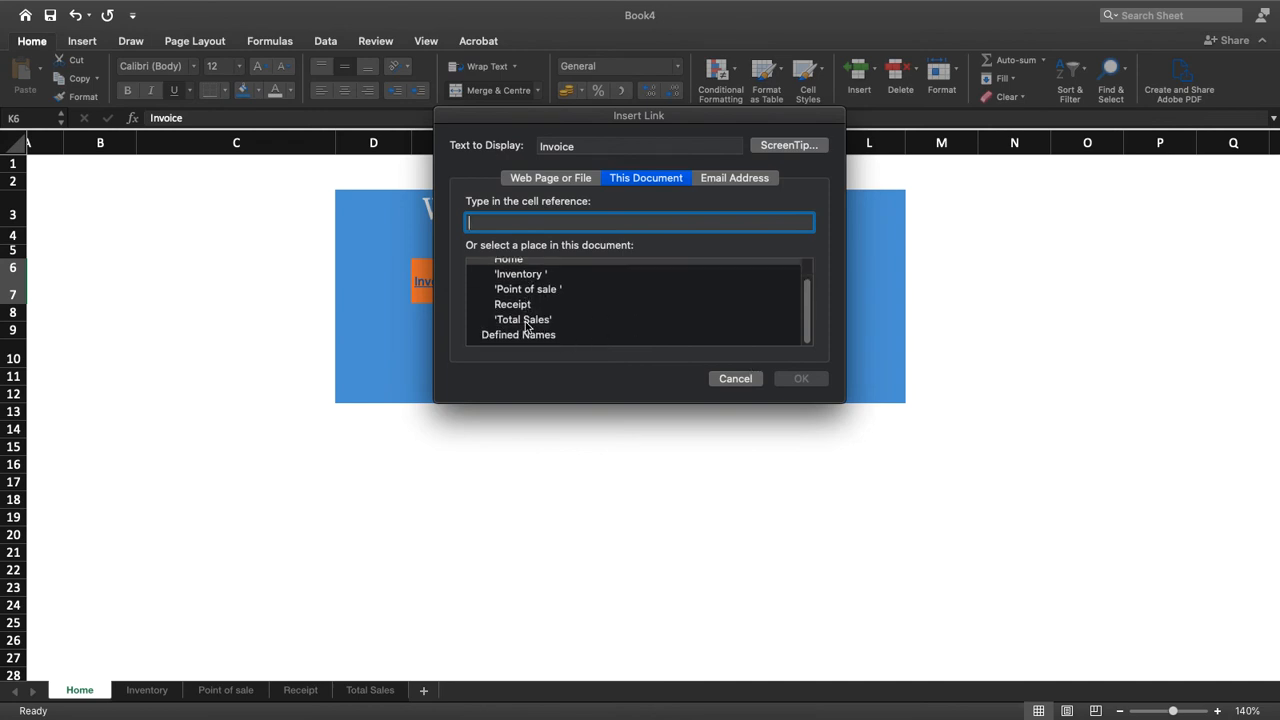
{"action": "scroll", "coordinate": [527, 326], "scroll_direction": "up", "scroll_amount": 1}
{"action": "scroll", "coordinate": [526, 326], "scroll_direction": "down", "scroll_amount": 2}
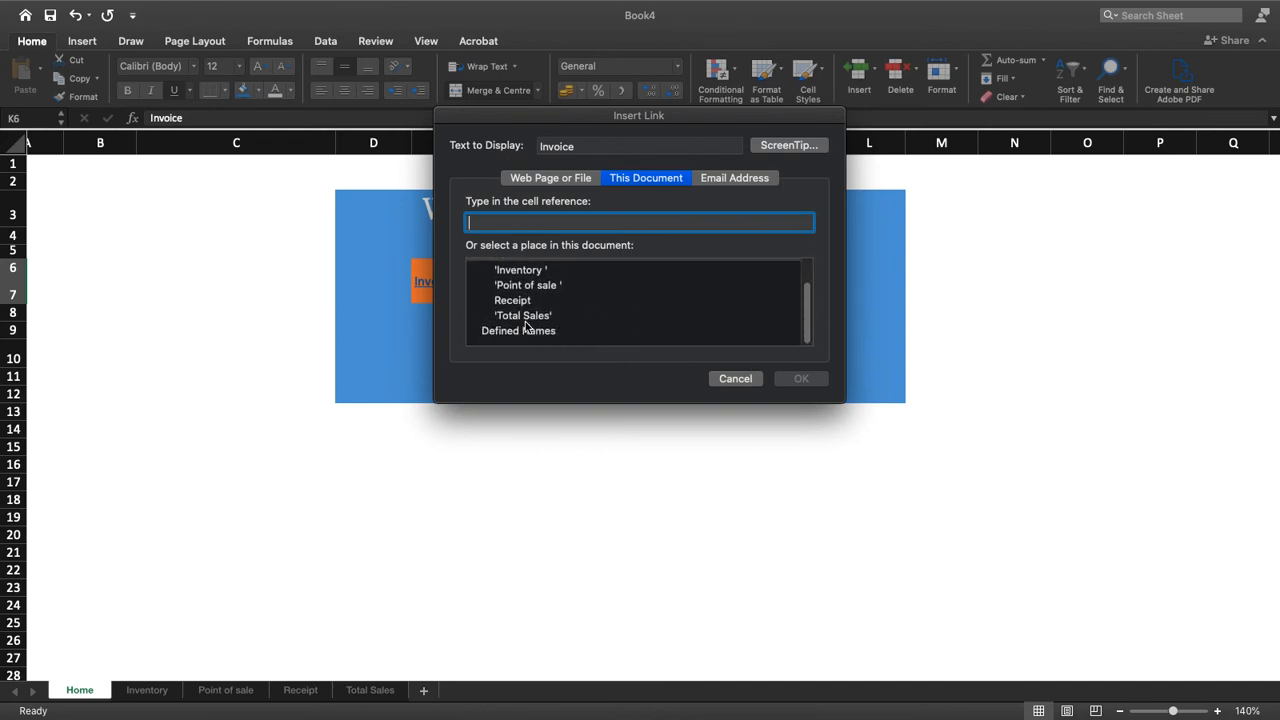
{"action": "scroll", "coordinate": [526, 324], "scroll_direction": "up", "scroll_amount": 1}
{"action": "scroll", "coordinate": [525, 321], "scroll_direction": "down", "scroll_amount": 1}
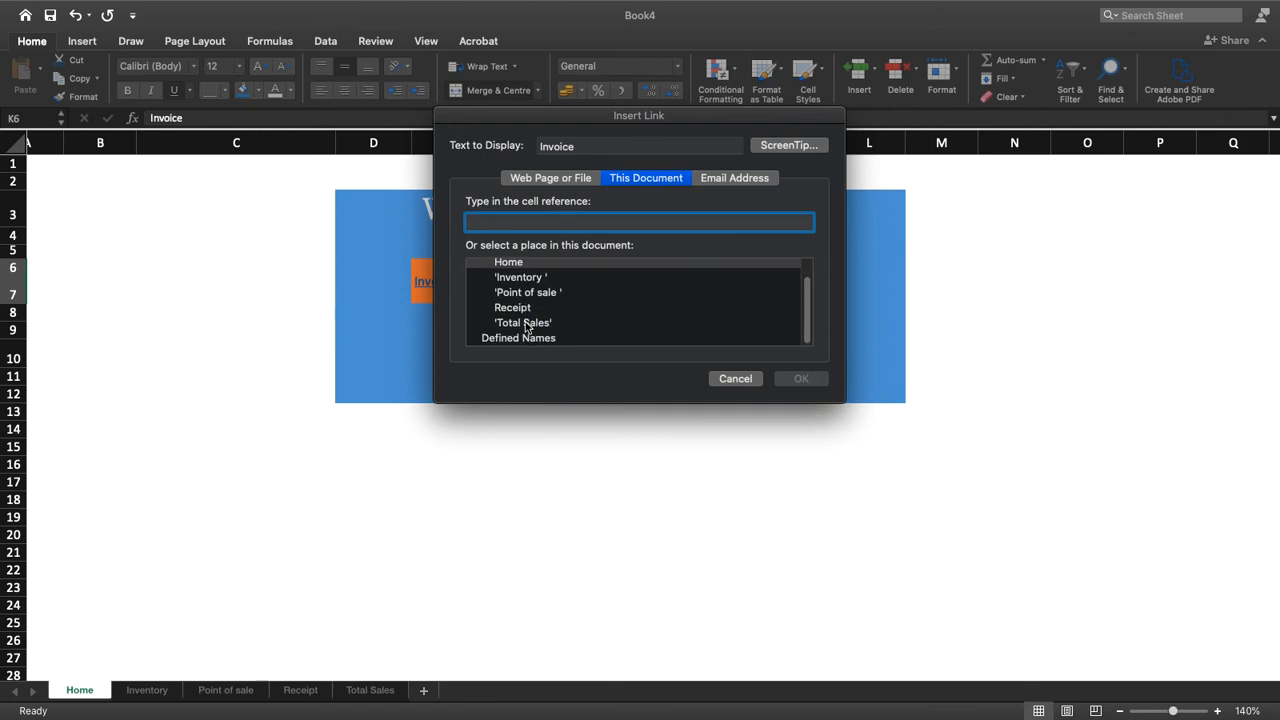
{"action": "left_click", "coordinate": [755, 379]}
Link the merged Total Sales label in G9 to the Total Sales sheet in this document
{"action": "left_click", "coordinate": [659, 342]}
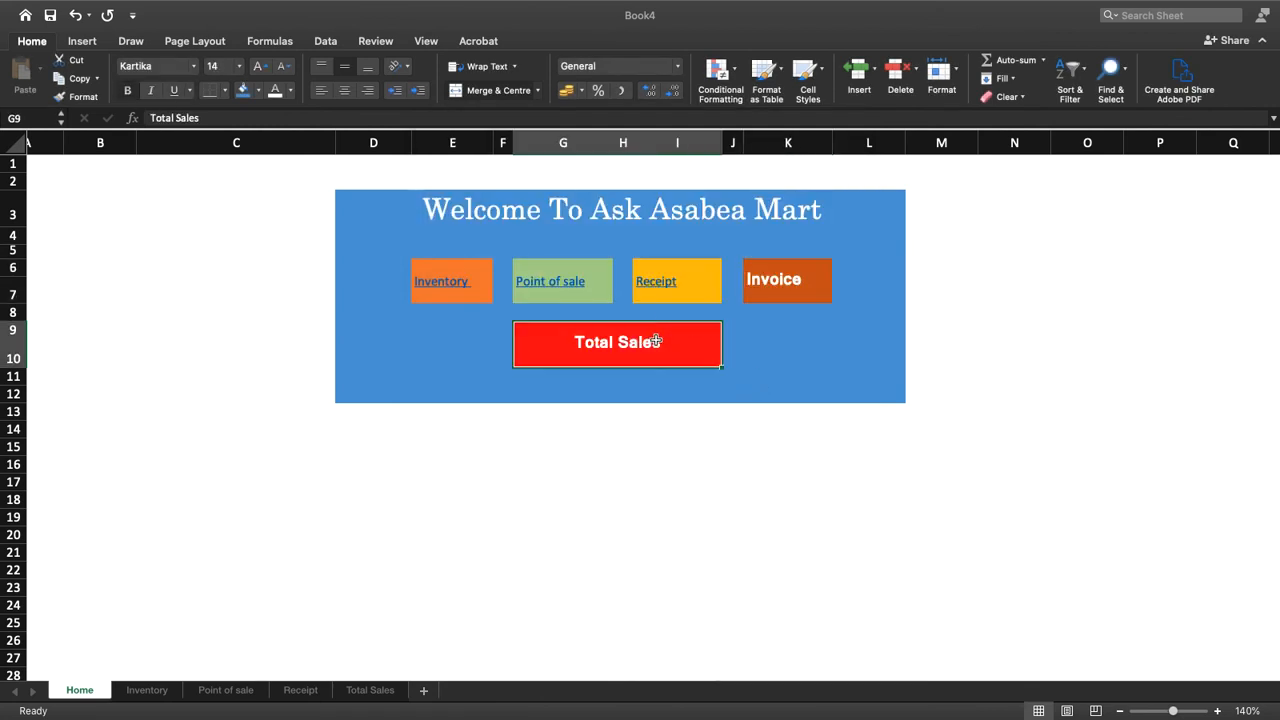
{"action": "right_click", "coordinate": [658, 341]}
{"action": "mouse_move", "coordinate": [714, 542]}
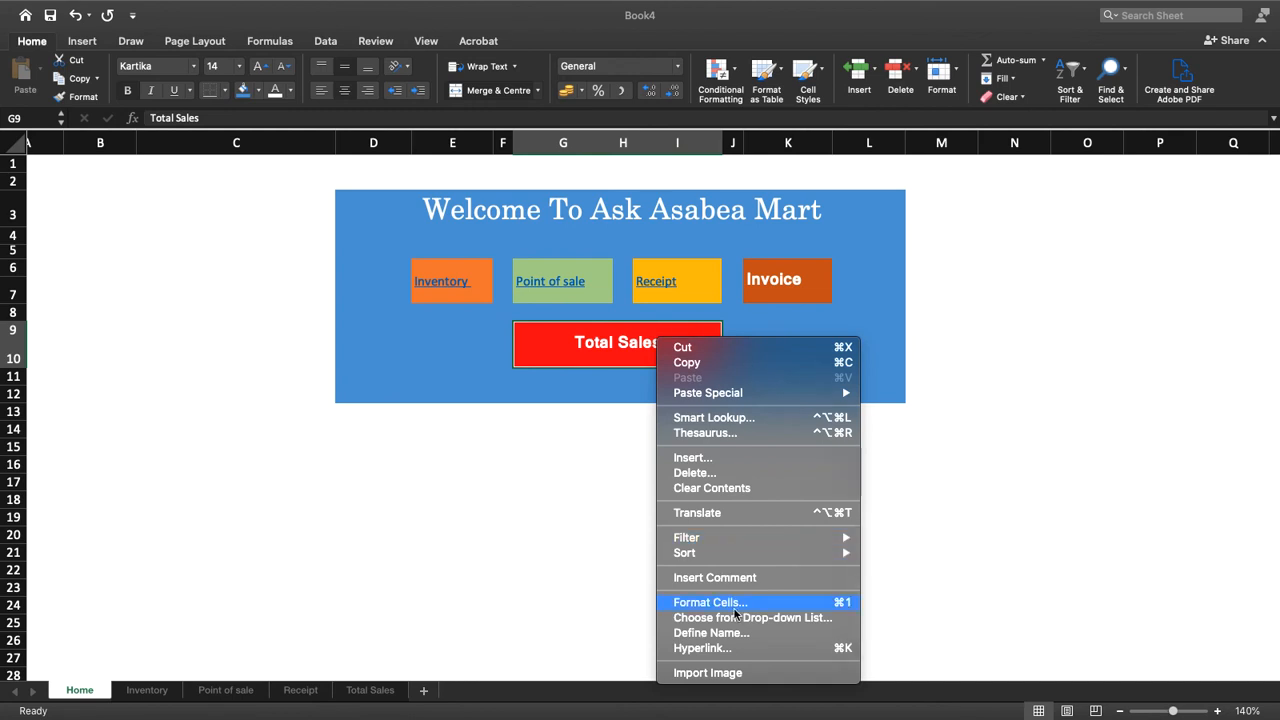
{"action": "left_click", "coordinate": [700, 648]}
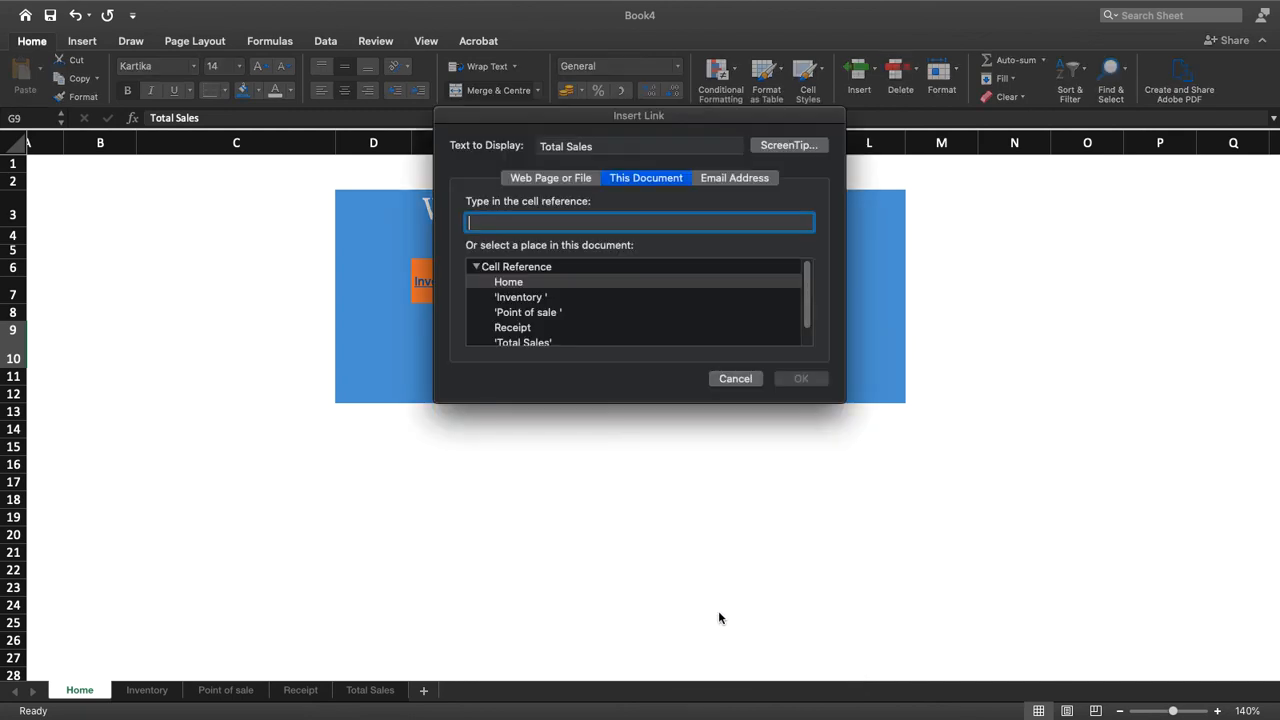
{"action": "scroll", "coordinate": [585, 311], "scroll_direction": "down", "scroll_amount": 2}
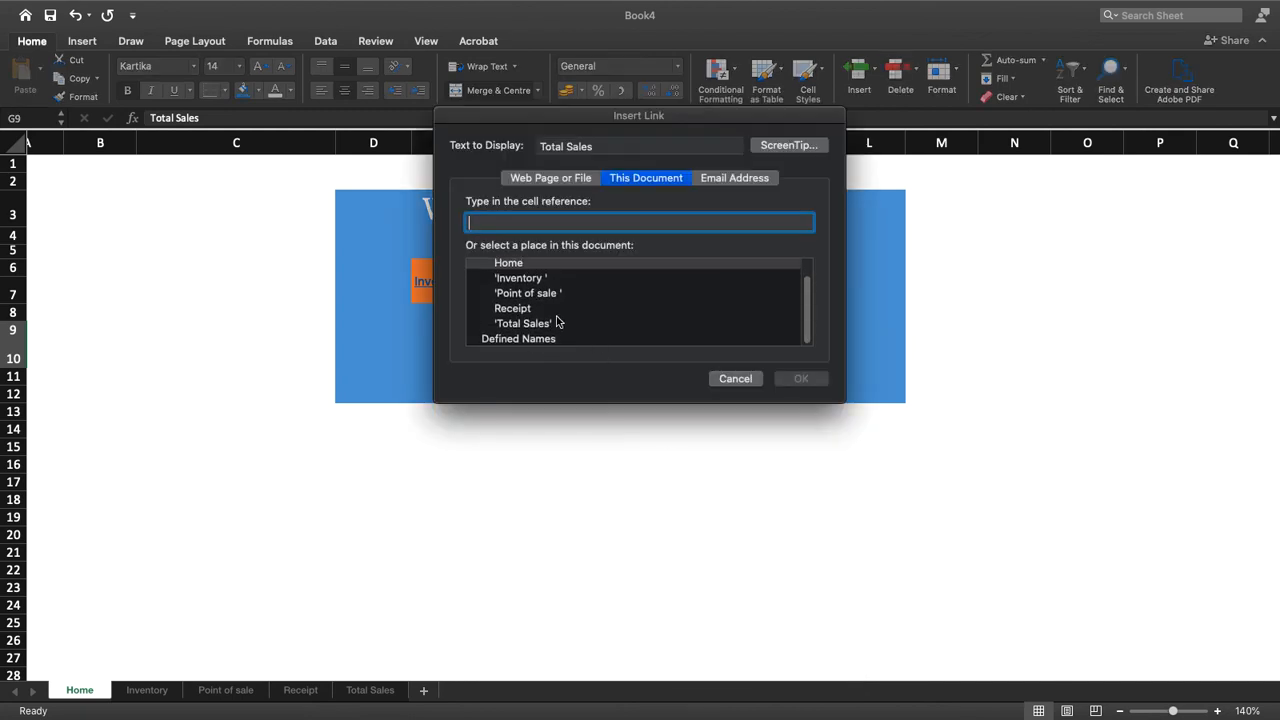
{"action": "left_click", "coordinate": [544, 324]}
{"action": "left_click", "coordinate": [790, 379]}
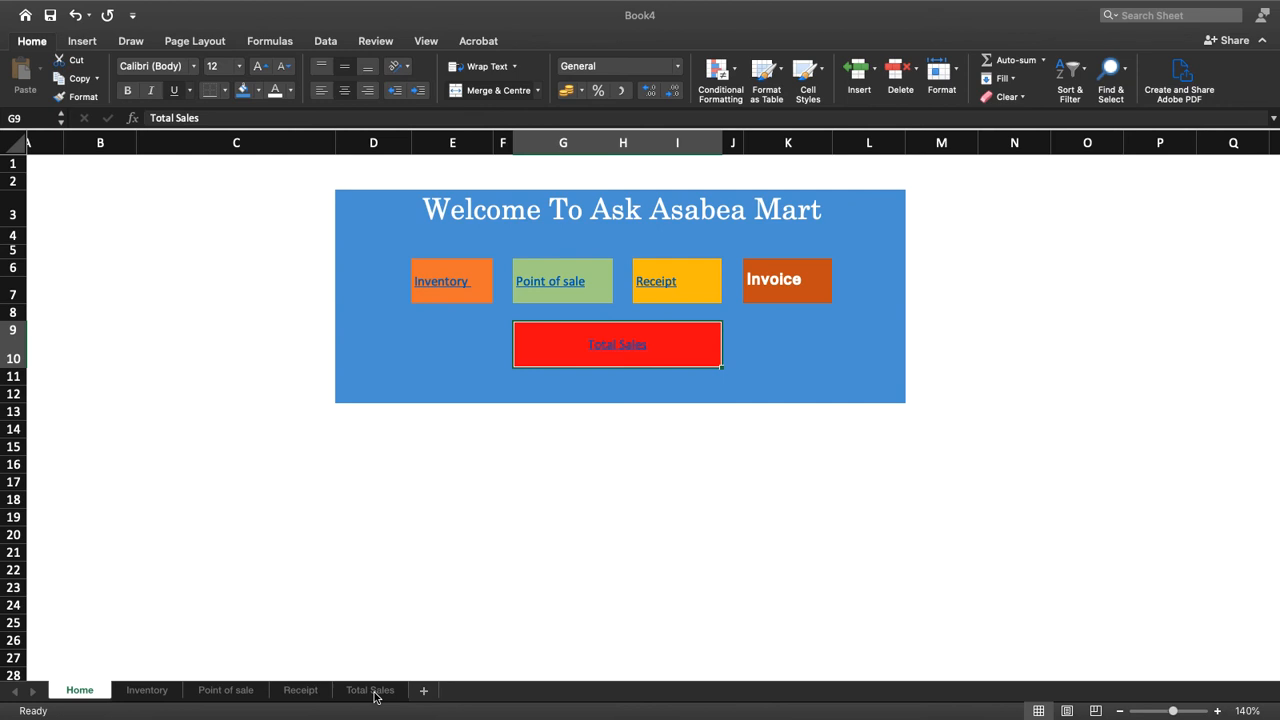
Duplicate the Total Sales sheet at the end of the workbook and rename the copy Invoice
{"action": "left_click_drag", "start_coordinate": [376, 697], "coordinate": [422, 695]}
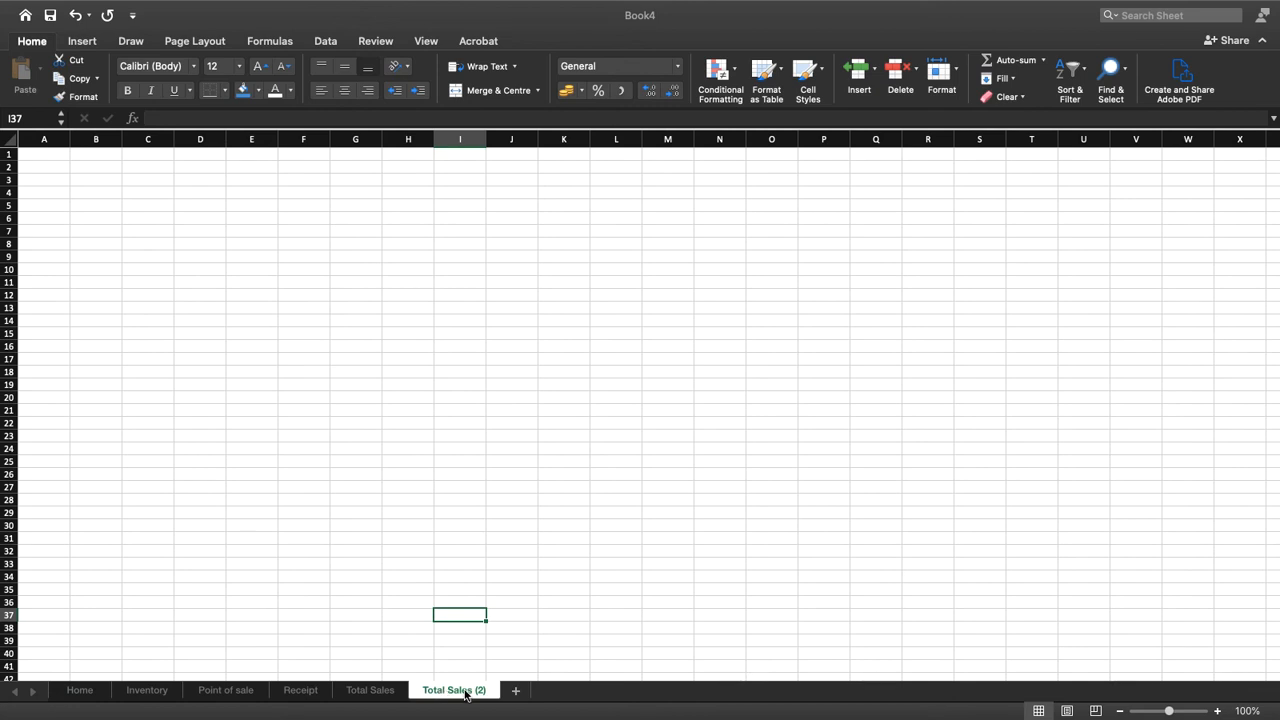
{"action": "double_click", "coordinate": [465, 693]}
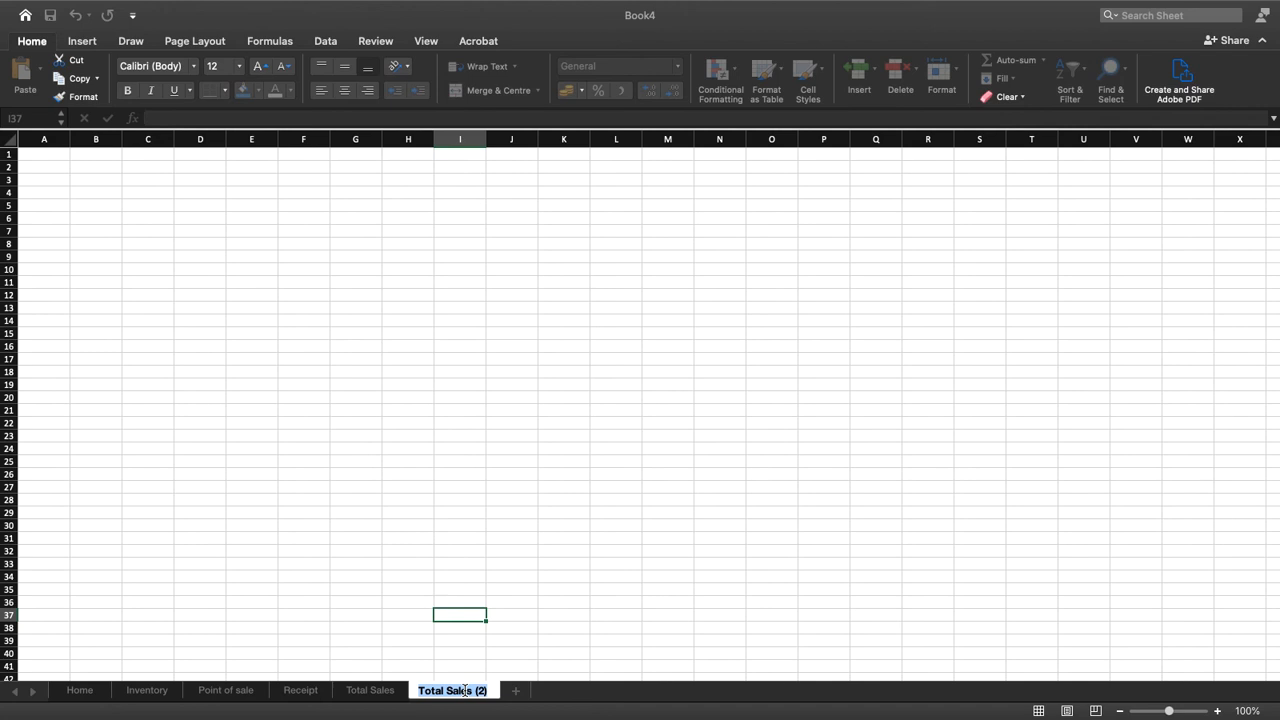
{"action": "type", "text": "Invoice"}
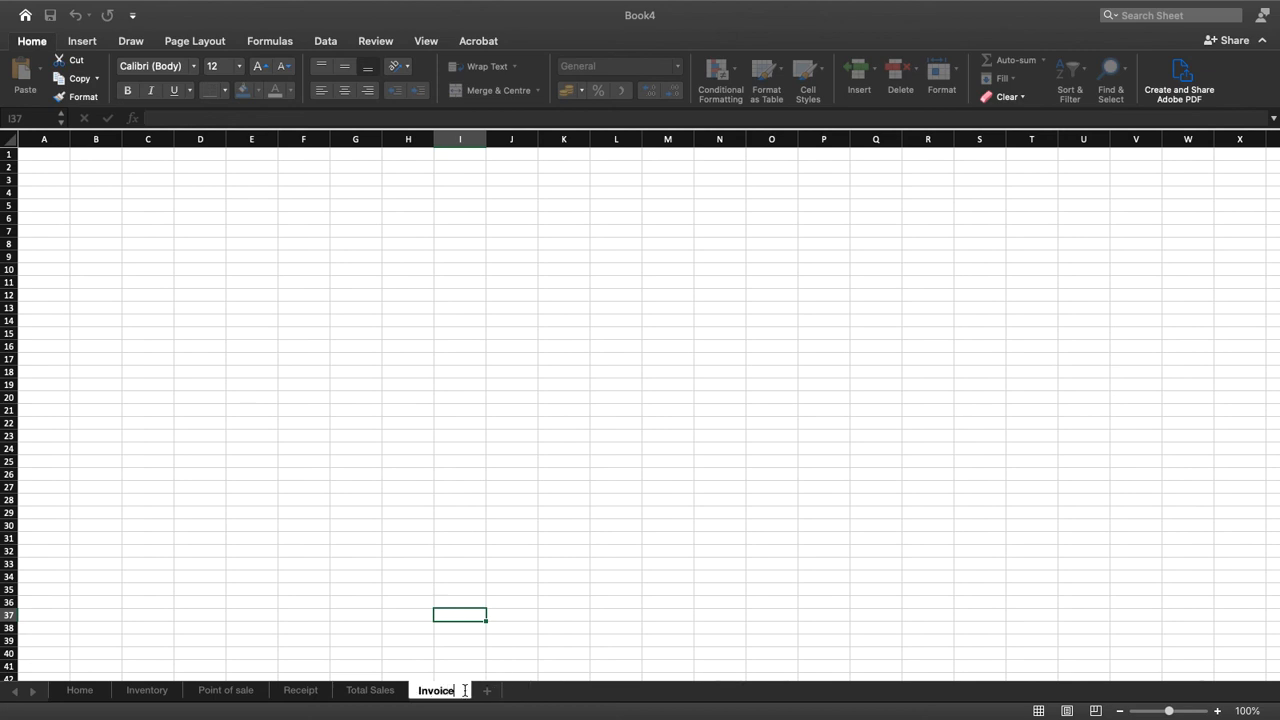
{"action": "key", "text": "Return"}
Link the Invoice label in K6 of the Home sheet to cell A1 of the Invoice sheet in this document
{"action": "left_click", "coordinate": [72, 691]}
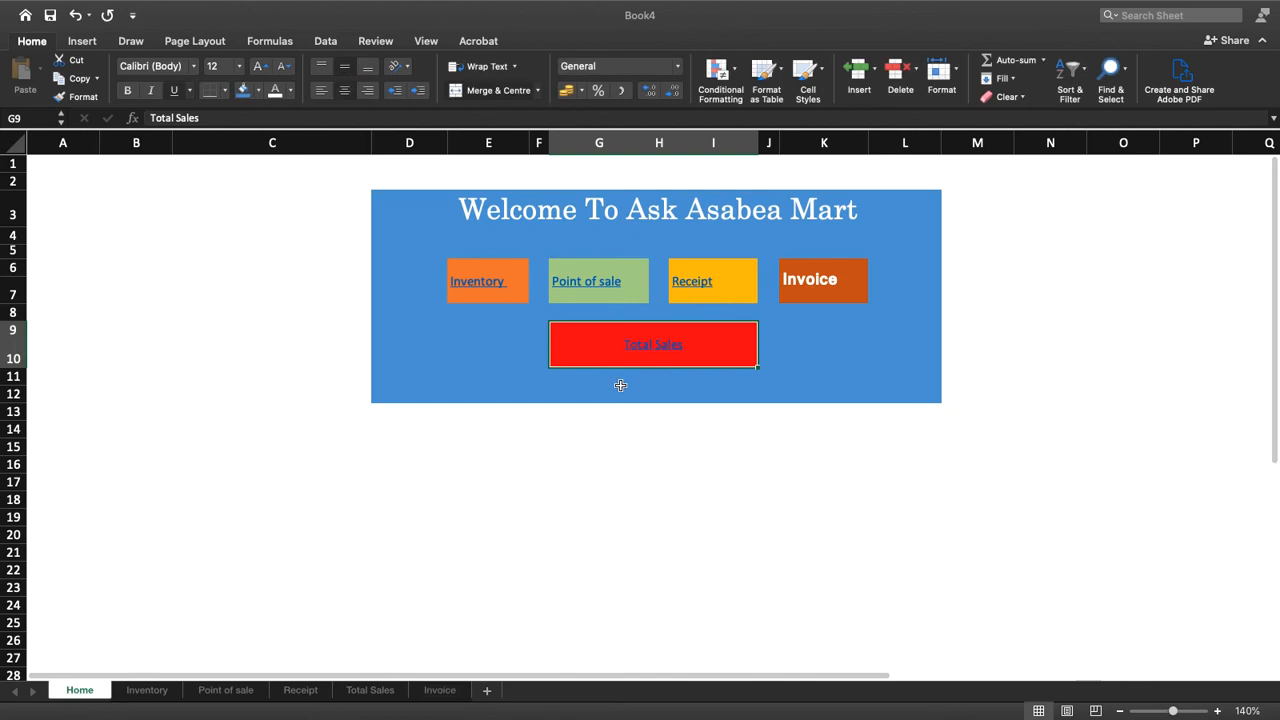
{"action": "left_click", "coordinate": [816, 277]}
{"action": "right_click", "coordinate": [816, 277]}
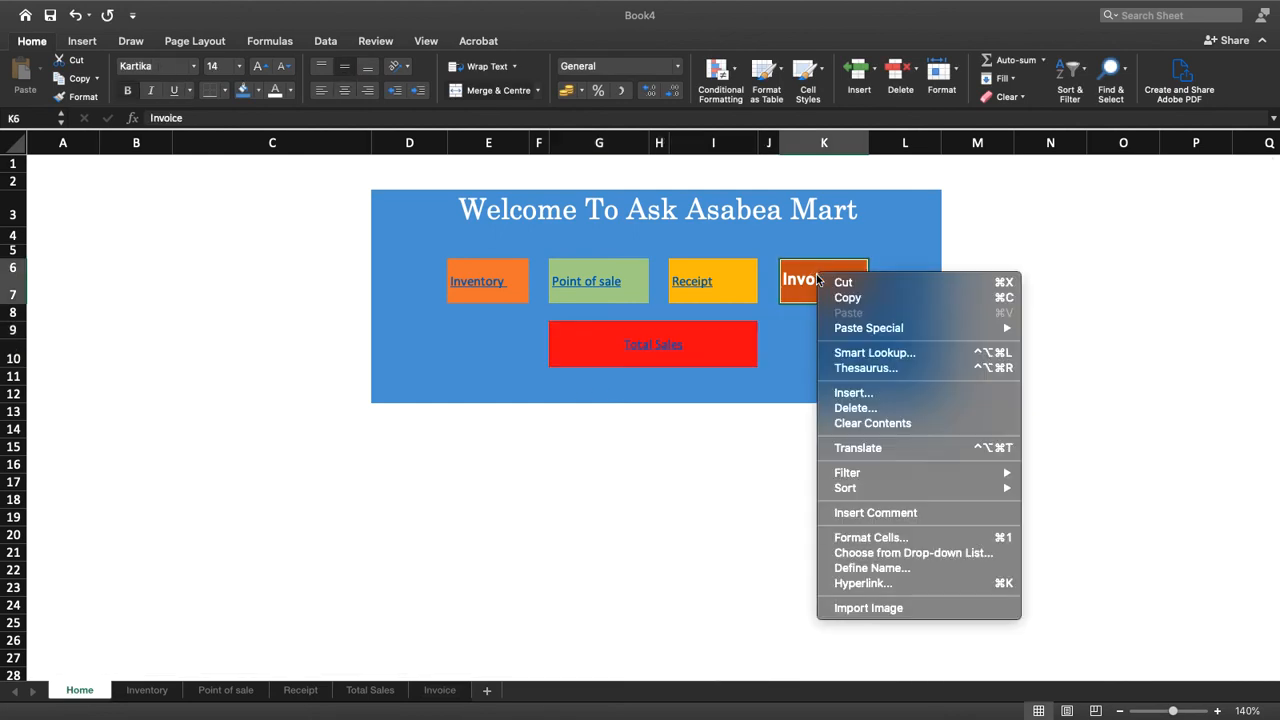
{"action": "left_click", "coordinate": [899, 584]}
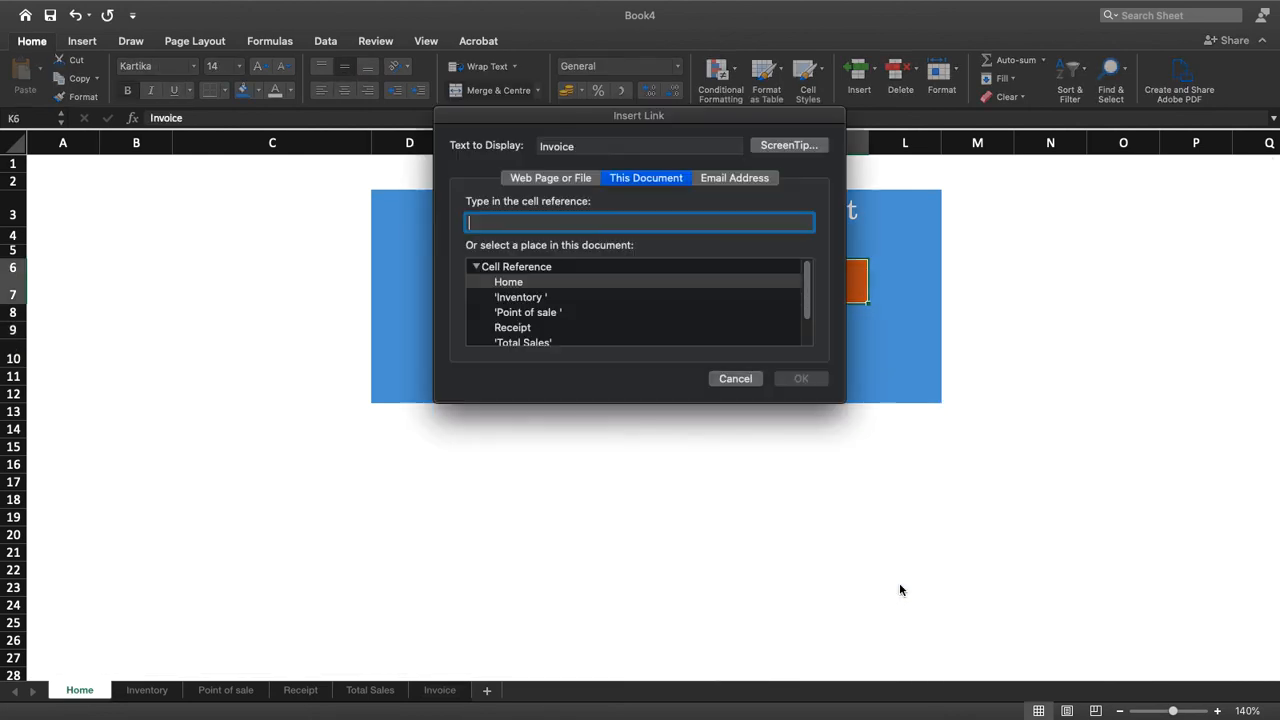
{"action": "scroll", "coordinate": [528, 334], "scroll_direction": "down", "scroll_amount": 2}
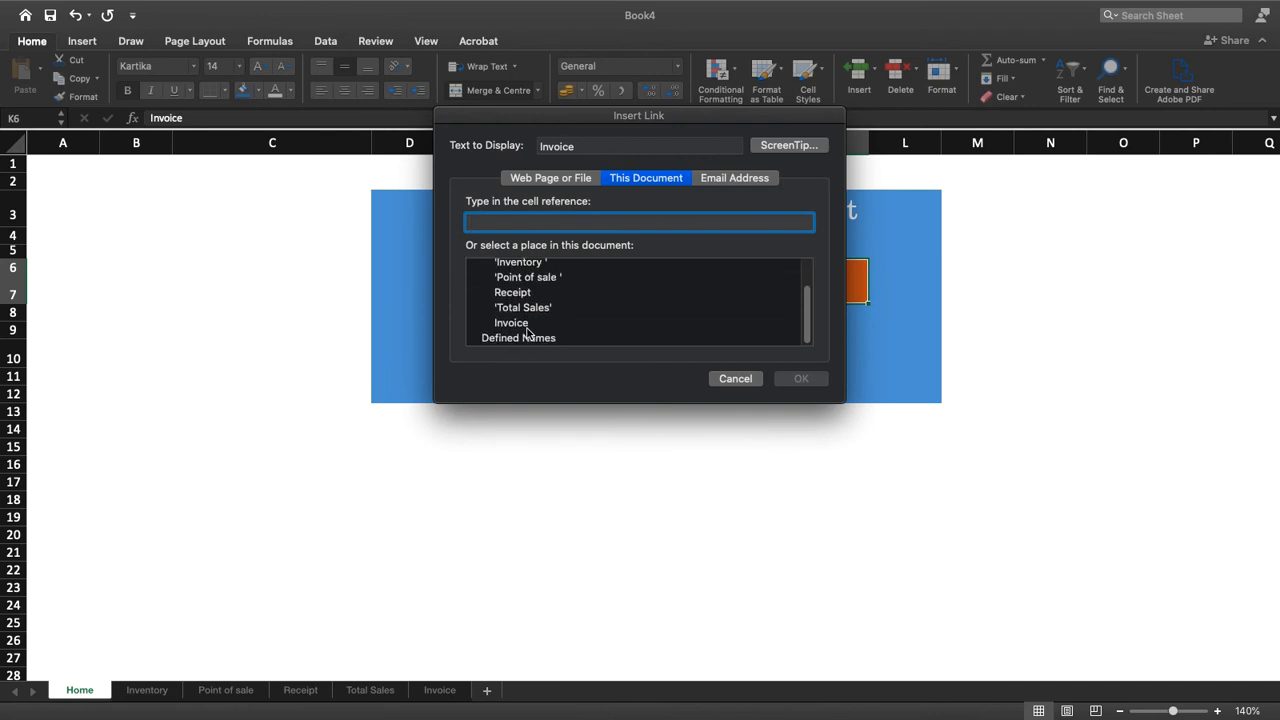
{"action": "left_click", "coordinate": [525, 323]}
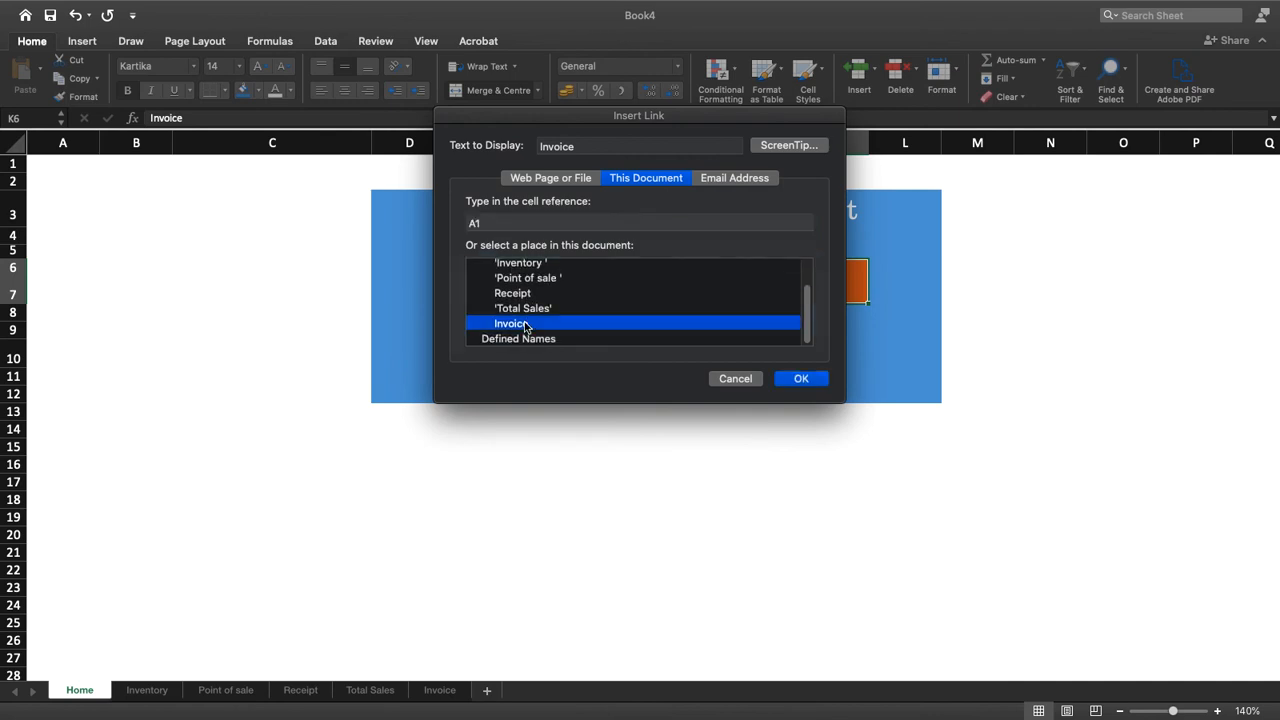
{"action": "left_click", "coordinate": [803, 379]}
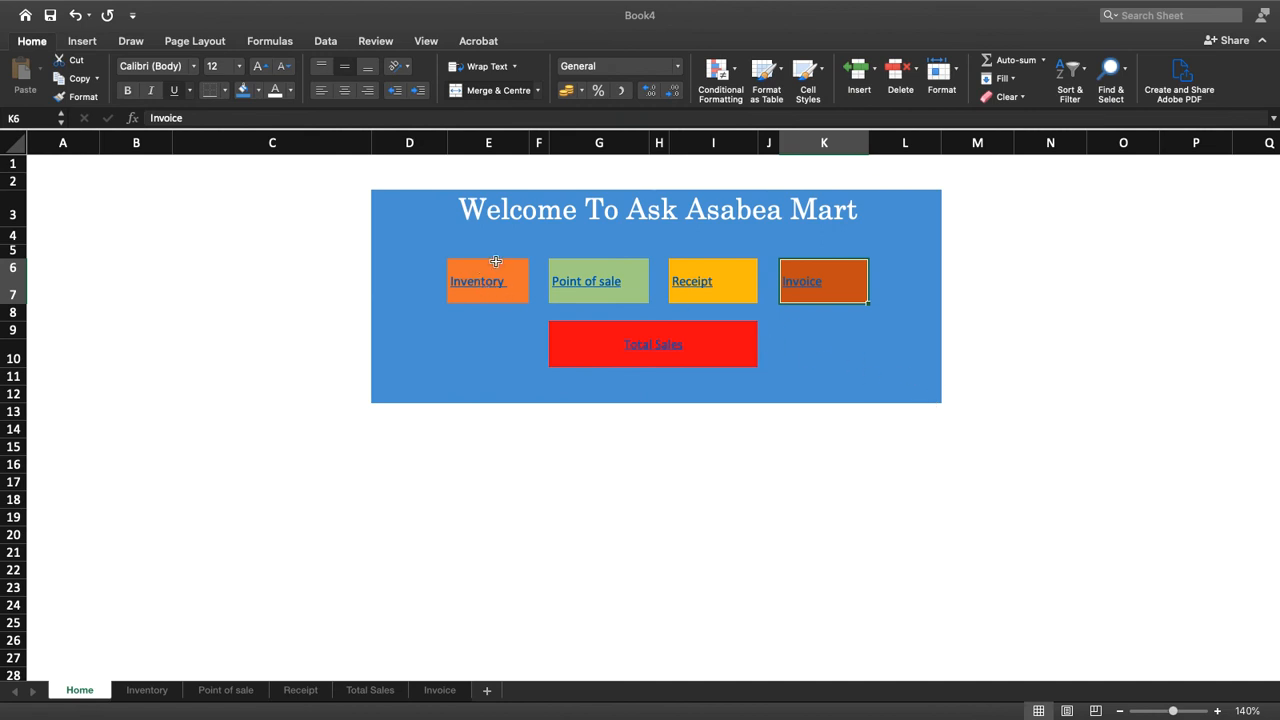
Format the five linked navigation labels together with white text, no underline and centred horizontal alignment
{"action": "left_click", "coordinate": [866, 348]}
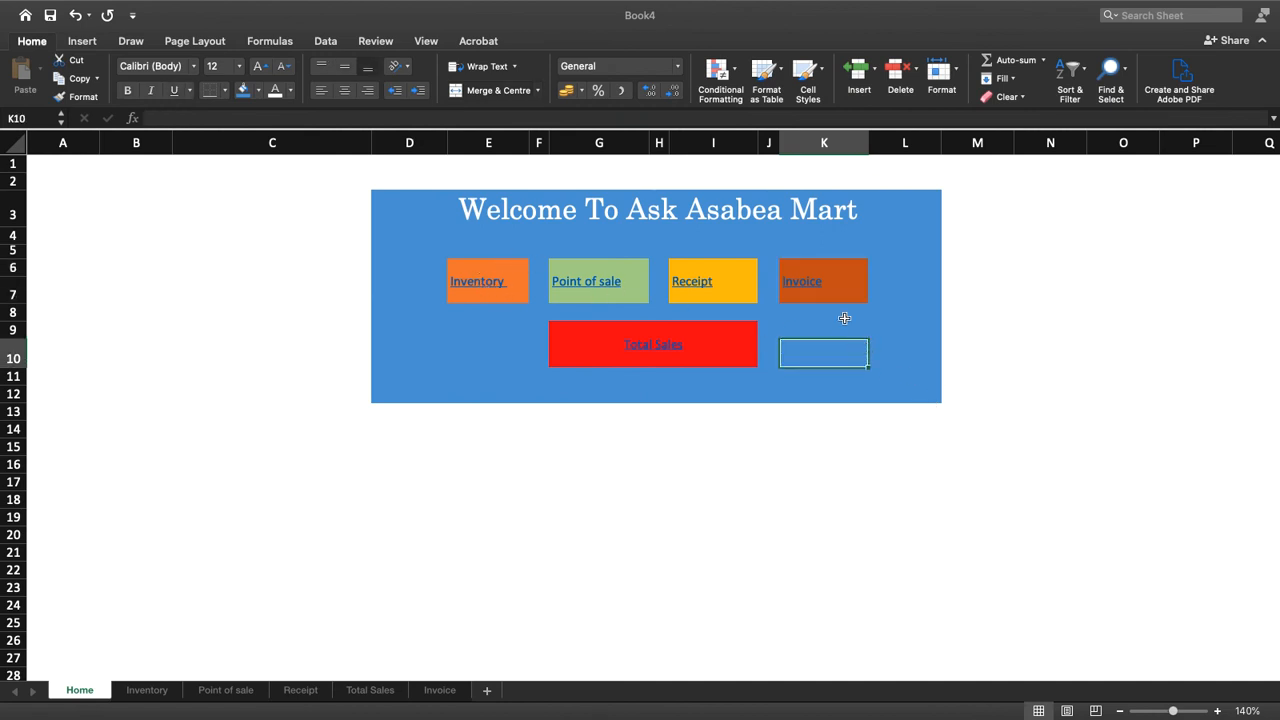
{"action": "left_click", "coordinate": [846, 277]}
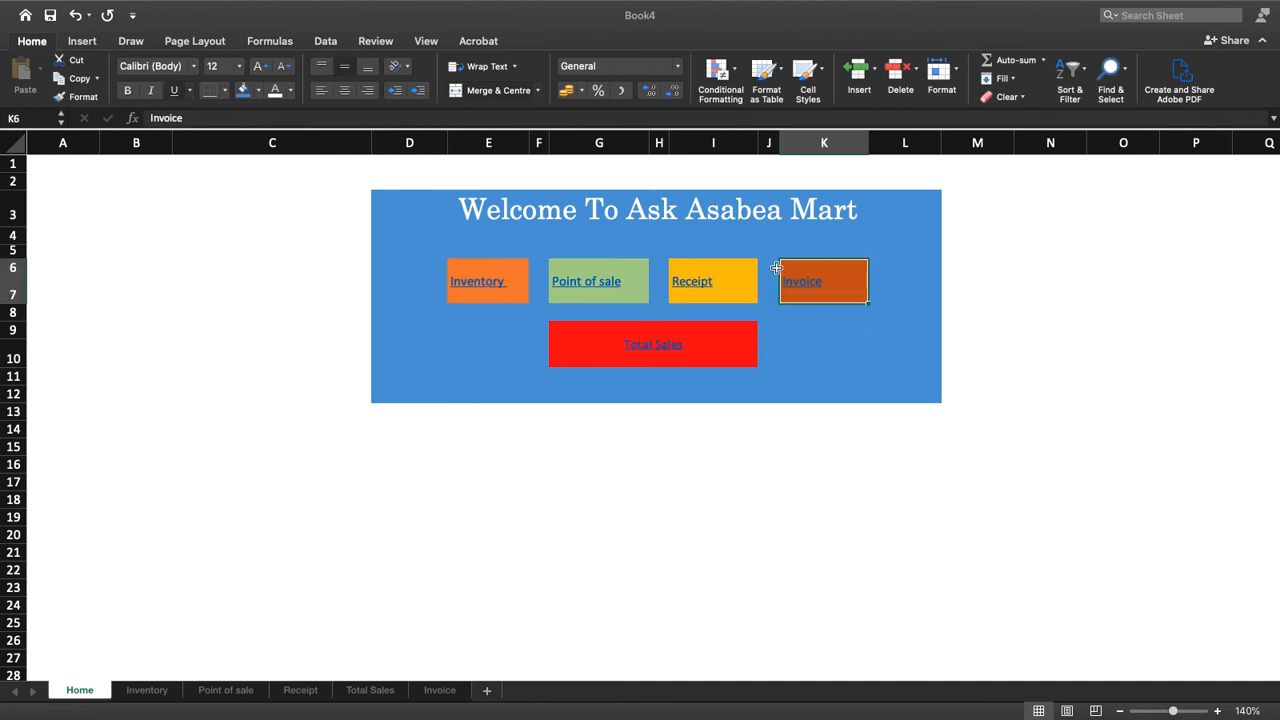
{"action": "left_click", "coordinate": [496, 267]}
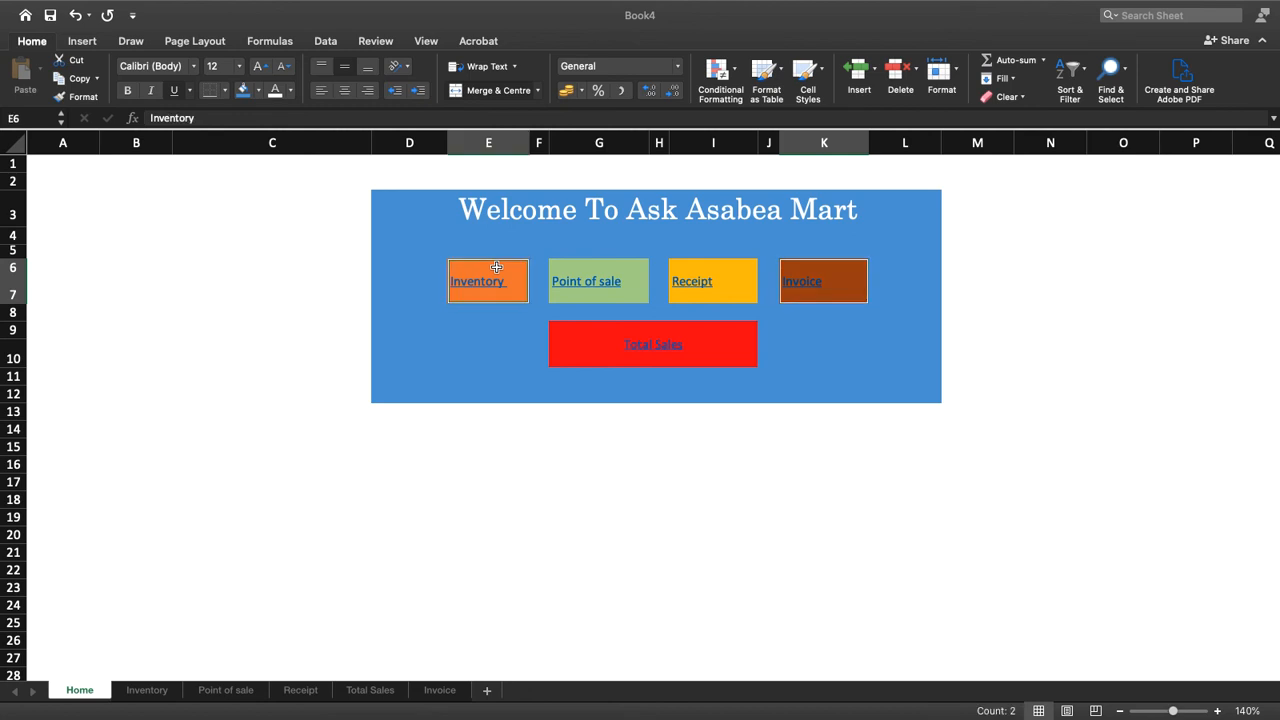
{"action": "left_click", "coordinate": [572, 281]}
{"action": "left_click", "coordinate": [715, 272], "text": "super"}
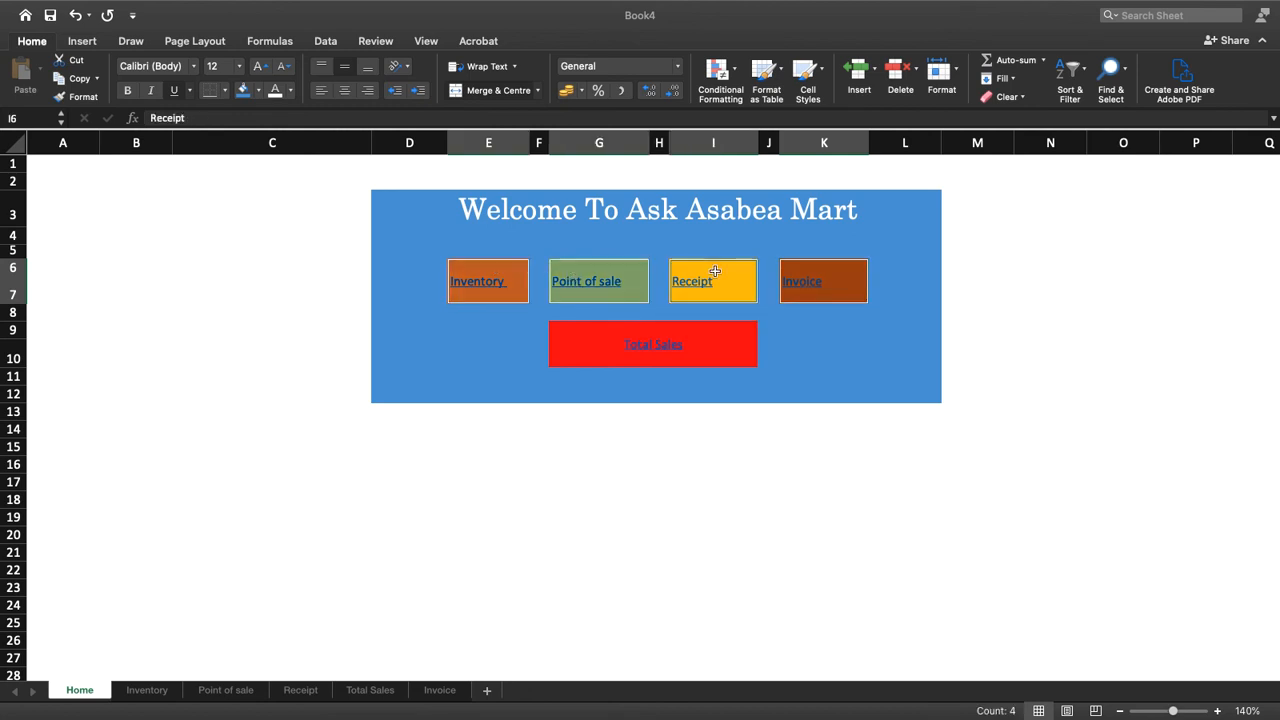
{"action": "left_click", "coordinate": [837, 275], "text": "super"}
{"action": "left_click", "coordinate": [635, 336], "text": "super"}
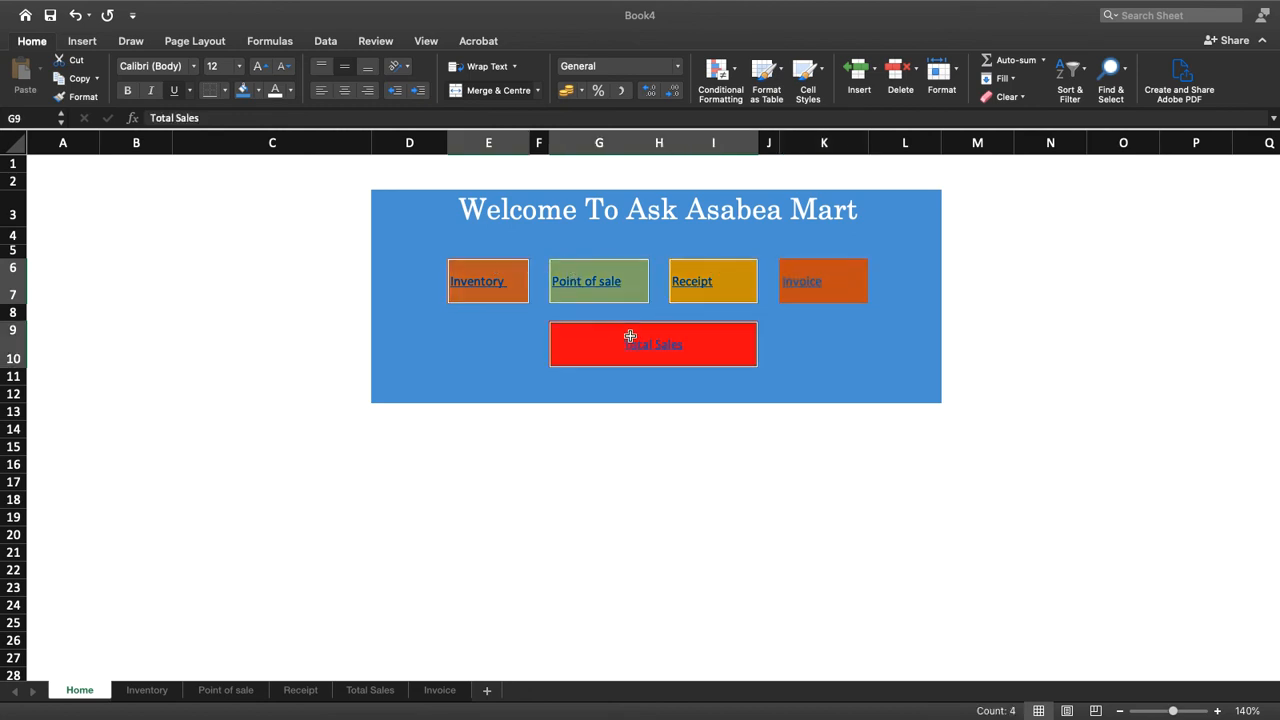
{"action": "left_click", "coordinate": [840, 272], "text": "super"}
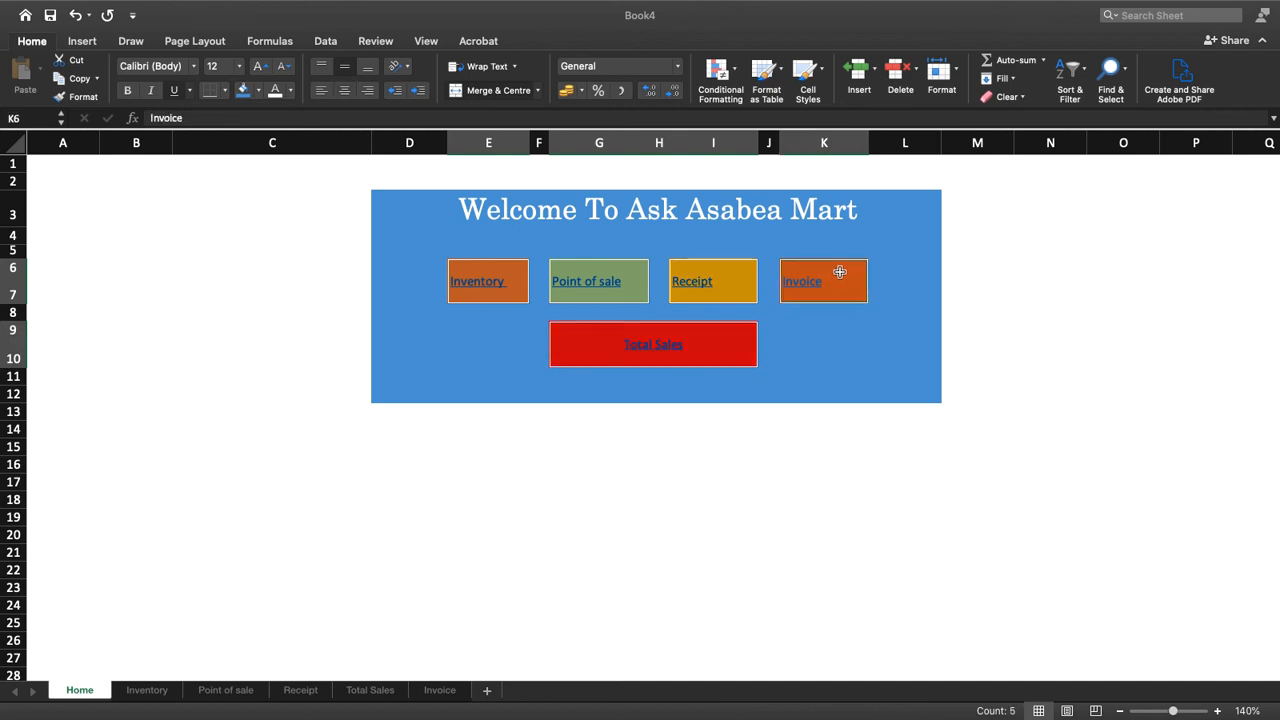
{"action": "left_click", "coordinate": [278, 90]}
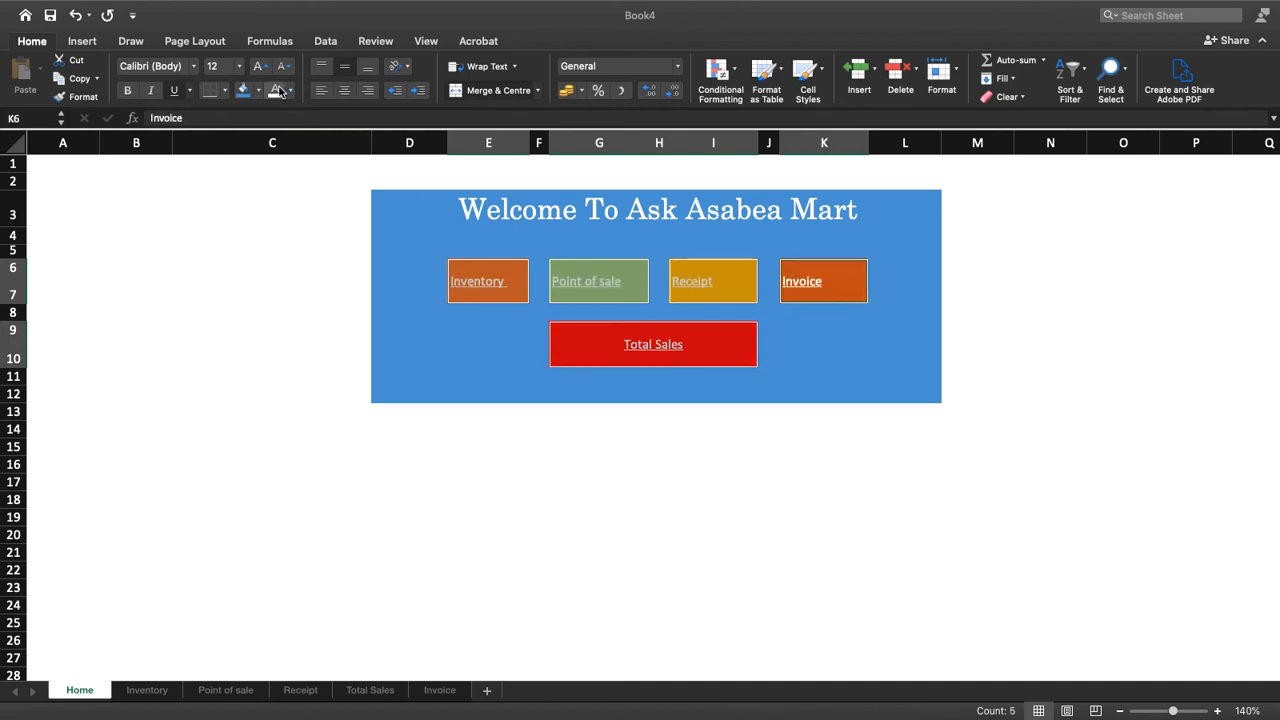
{"action": "left_click", "coordinate": [174, 92]}
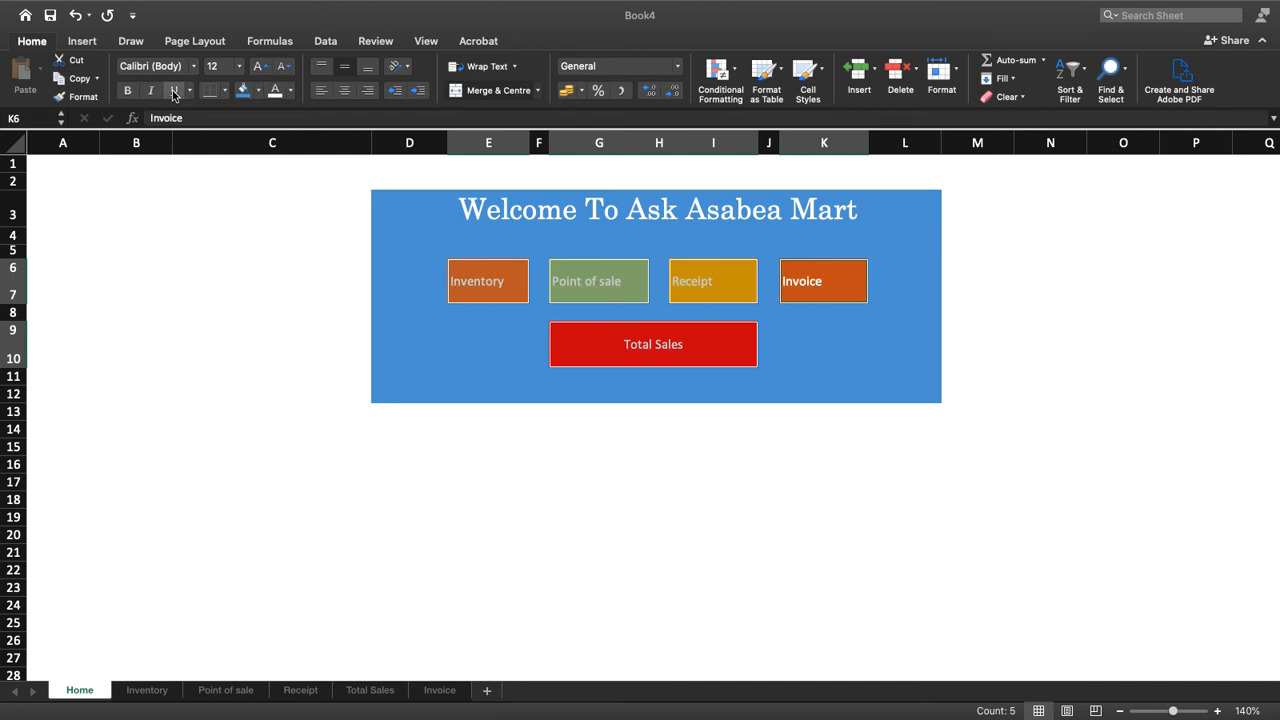
{"action": "left_click", "coordinate": [345, 91]}
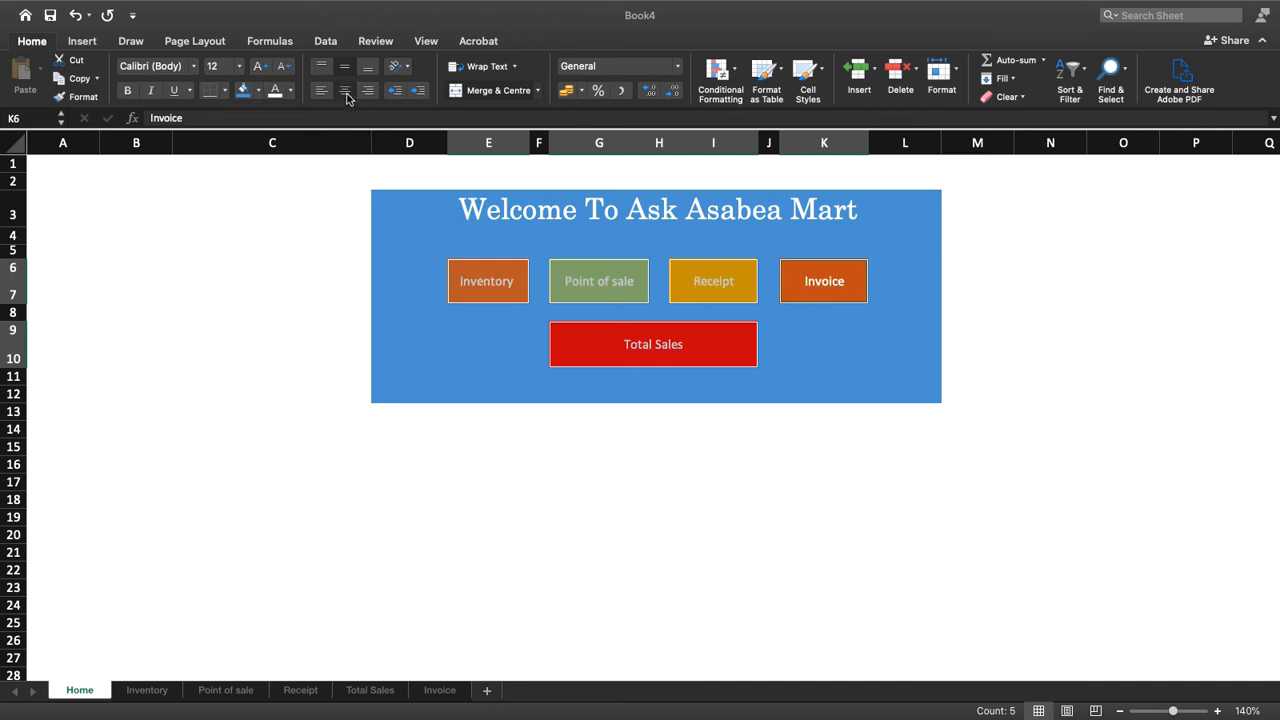
Try a font size of 14 on the five navigation labels and set it back to 12
{"action": "left_click", "coordinate": [284, 67]}
{"action": "left_click", "coordinate": [262, 67]}
{"action": "left_click", "coordinate": [264, 67]}
{"action": "left_click", "coordinate": [239, 66]}
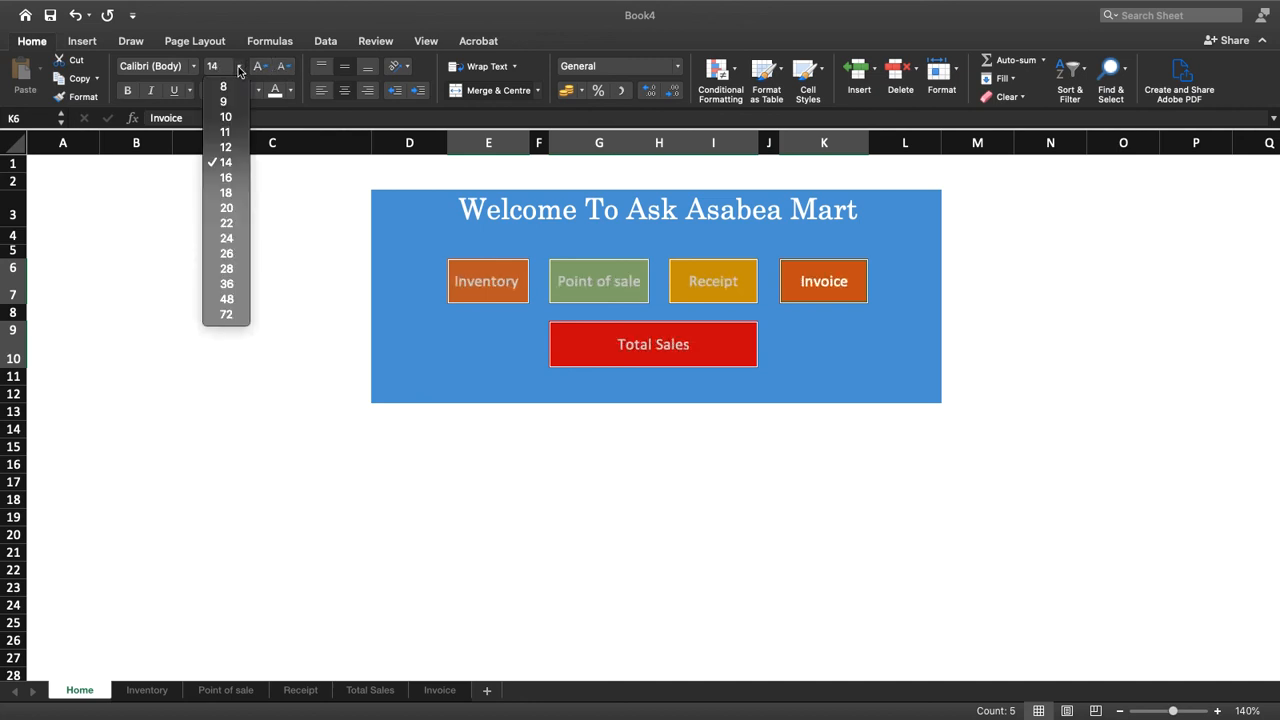
{"action": "left_click", "coordinate": [227, 148]}
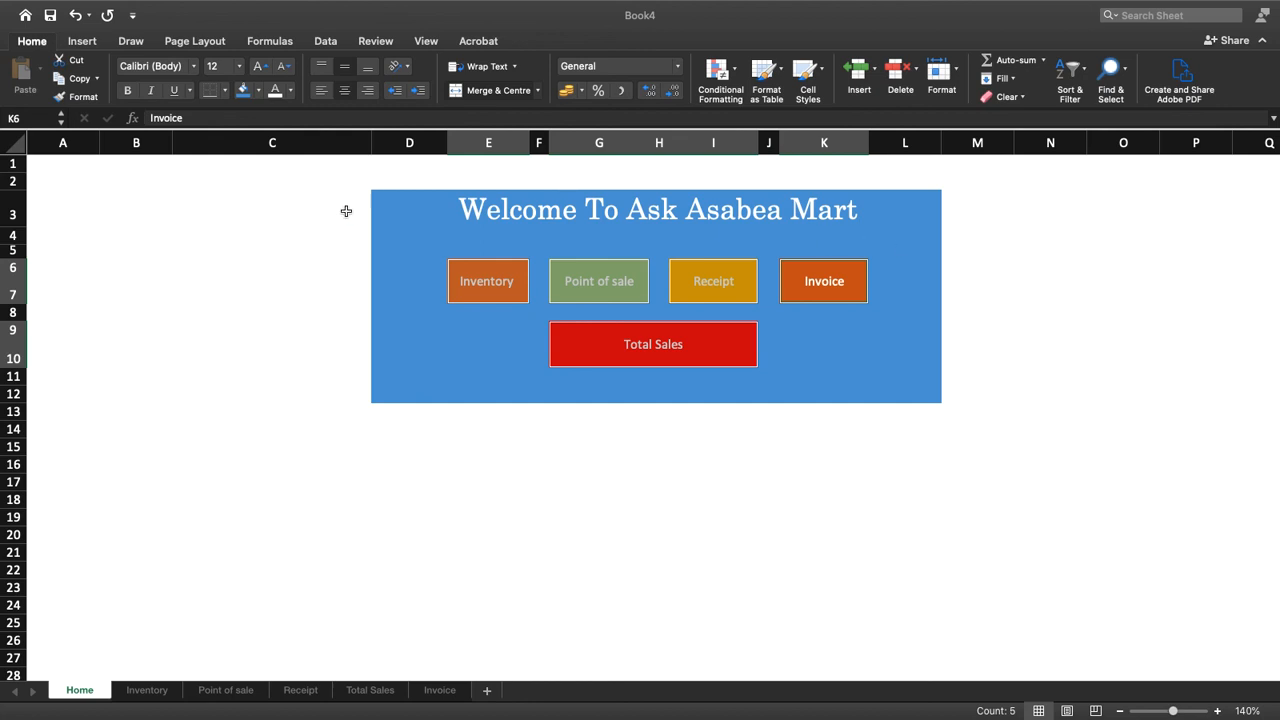
Insert the picture CHECK.jpg from the Downloads folder into the Home sheet
{"action": "left_click", "coordinate": [82, 42]}
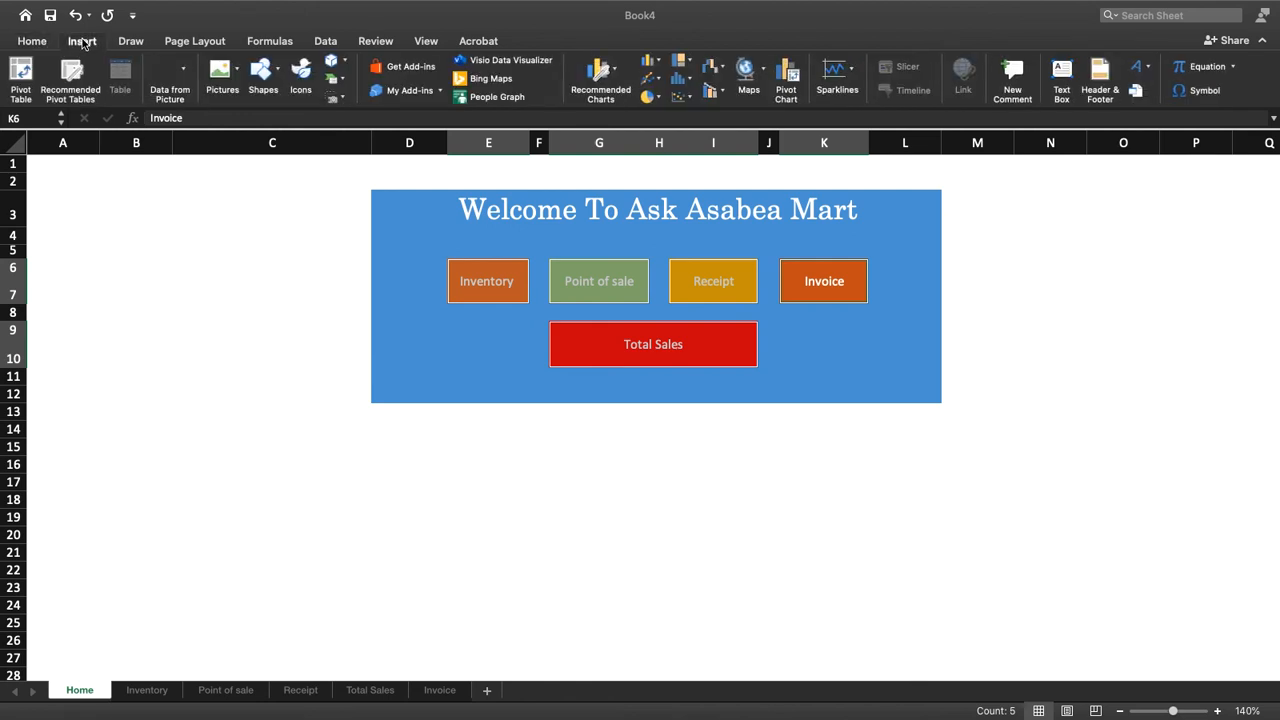
{"action": "left_click", "coordinate": [237, 72]}
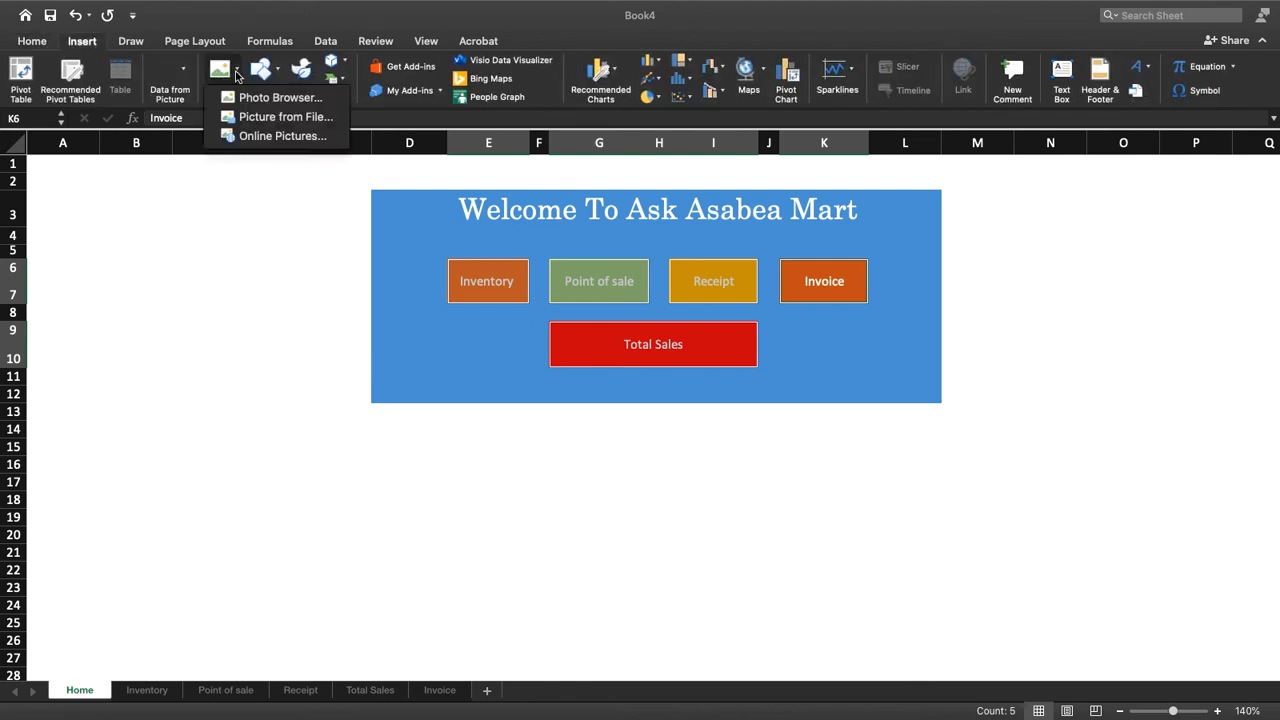
{"action": "left_click", "coordinate": [272, 120]}
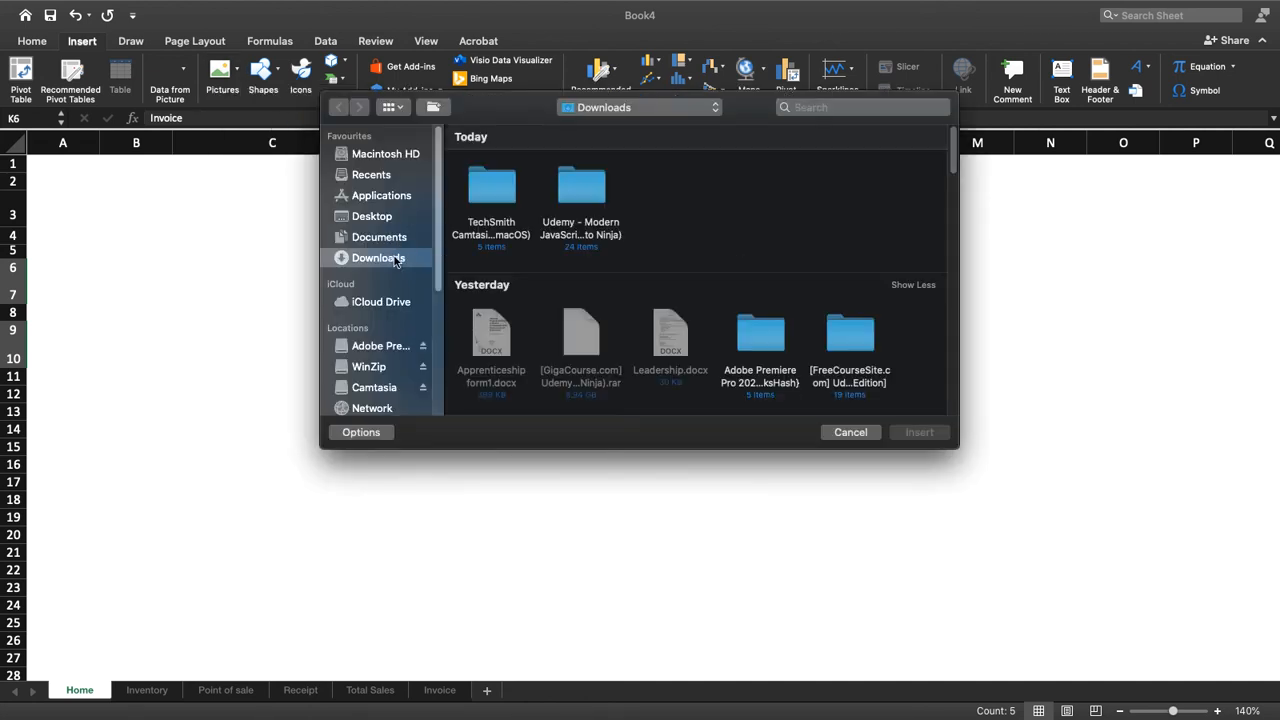
{"action": "scroll", "coordinate": [613, 334], "scroll_direction": "down", "scroll_amount": 5}
{"action": "scroll", "coordinate": [613, 334], "scroll_direction": "right", "scroll_amount": 15}
{"action": "scroll", "coordinate": [613, 334], "scroll_direction": "left", "scroll_amount": 10}
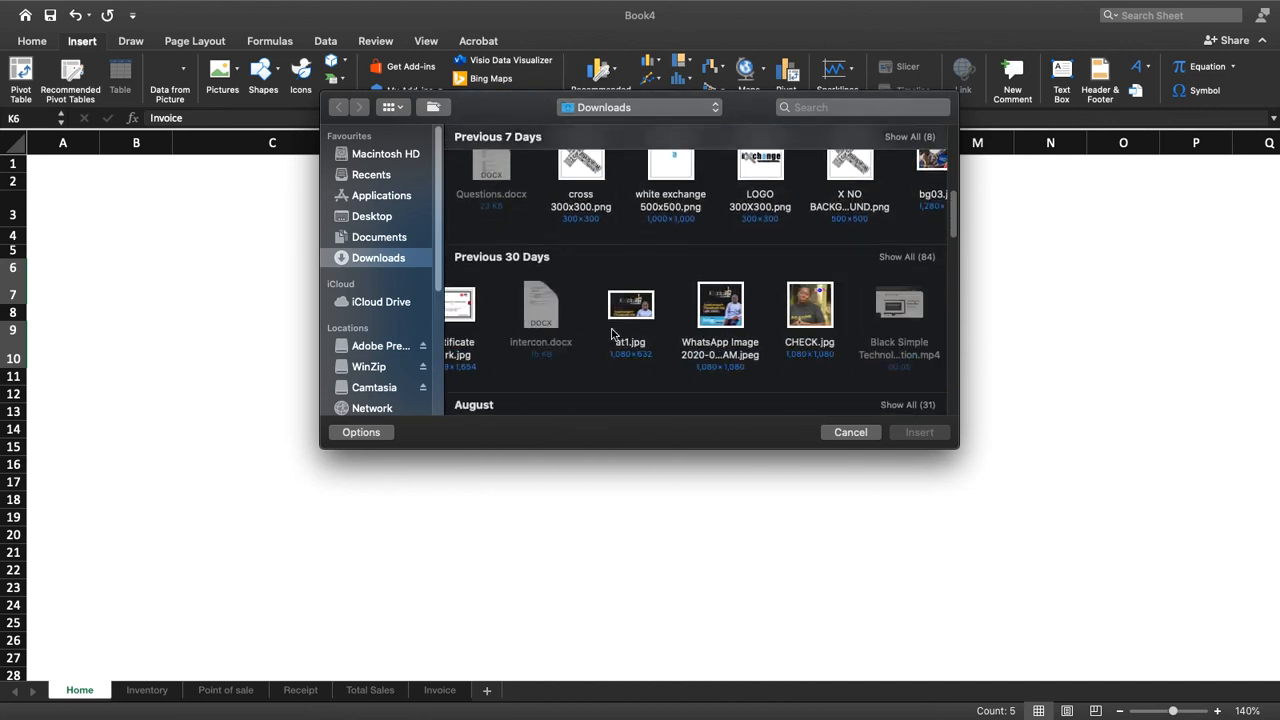
{"action": "left_click", "coordinate": [819, 310]}
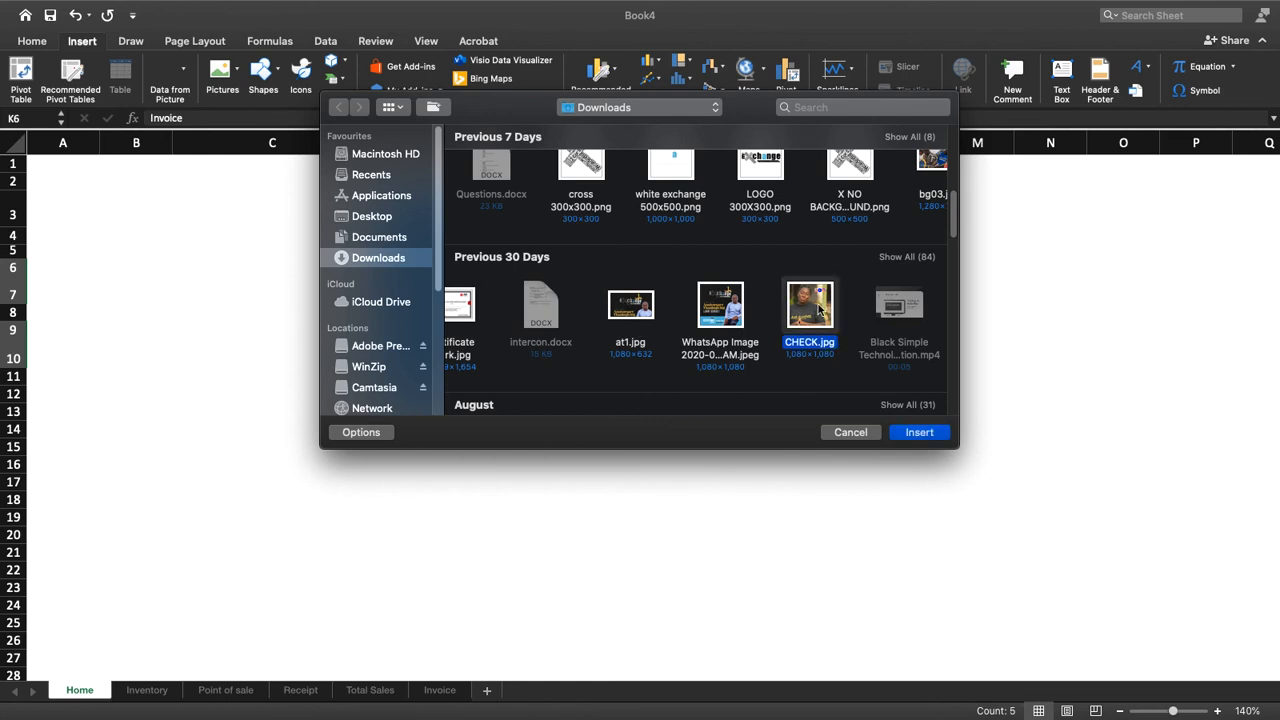
{"action": "left_click", "coordinate": [920, 434]}
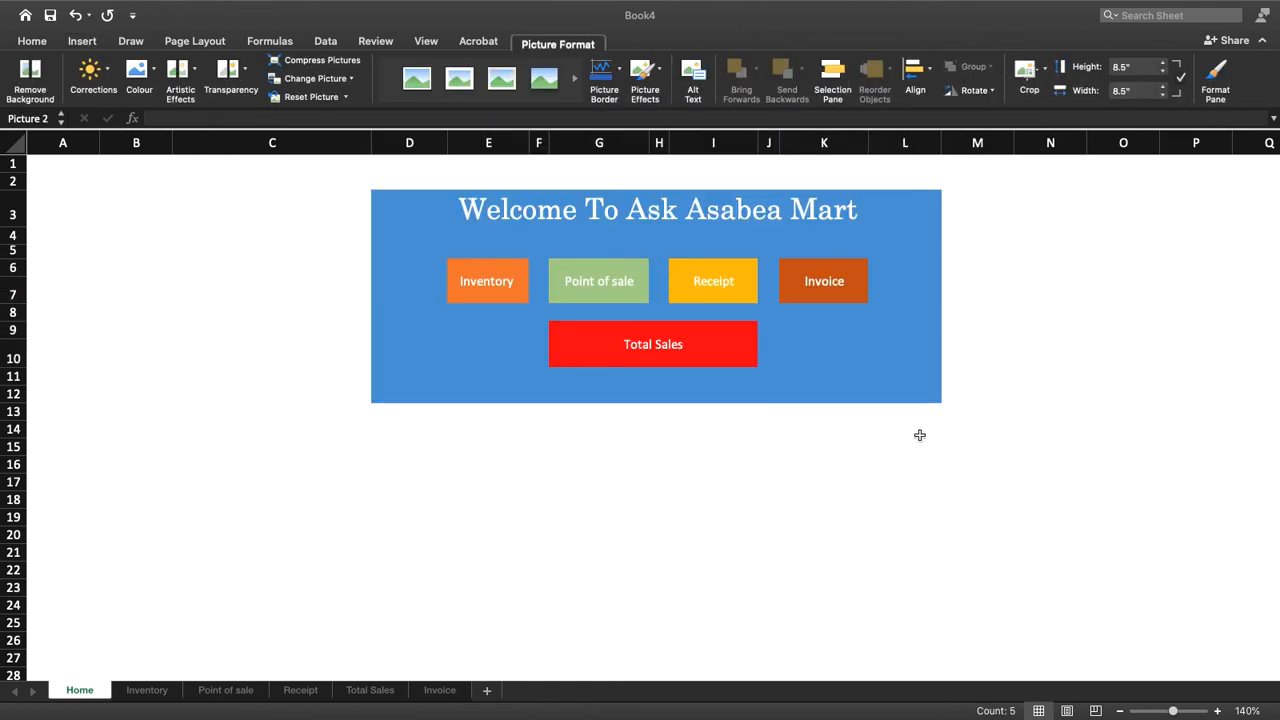
Shrink the inserted picture to about 3.11 by 3.11 inches and place it against the blue panel's left edge
{"action": "left_click_drag", "start_coordinate": [982, 430], "coordinate": [267, 464]}
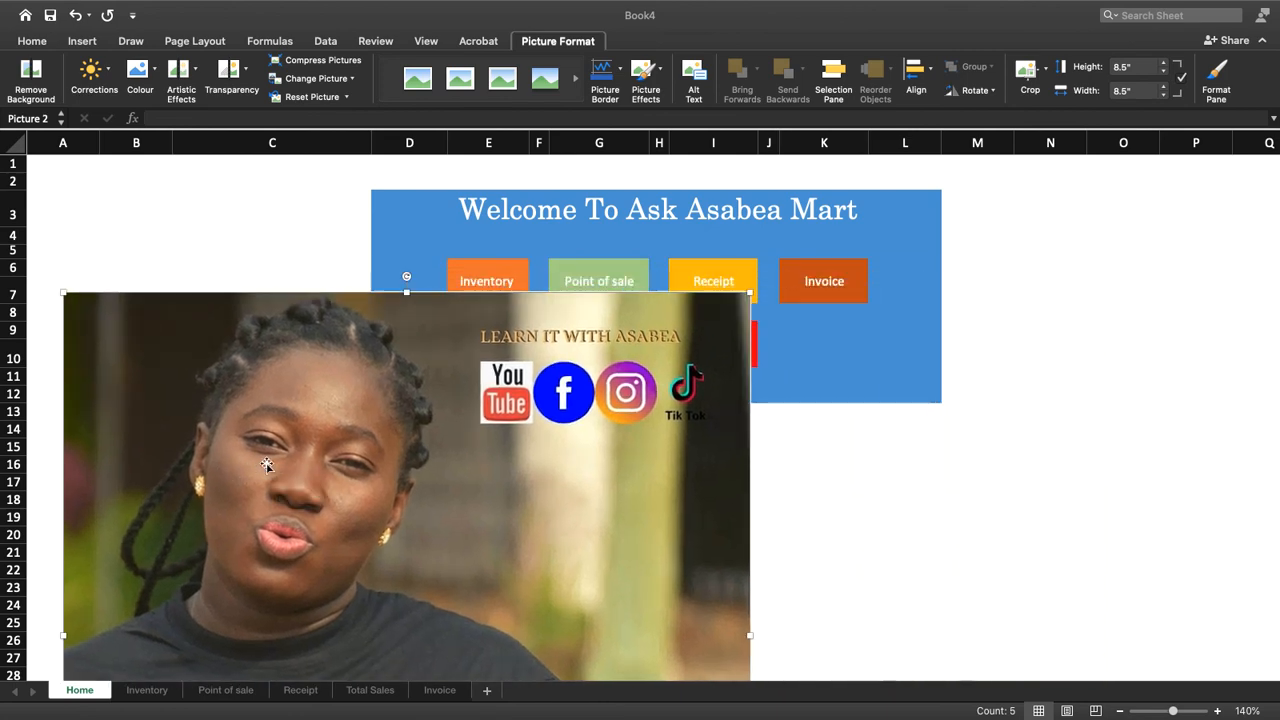
{"action": "left_click_drag", "start_coordinate": [749, 292], "coordinate": [506, 534]}
{"action": "left_click_drag", "start_coordinate": [284, 597], "coordinate": [212, 112]}
{"action": "left_click_drag", "start_coordinate": [475, 586], "coordinate": [280, 483]}
{"action": "left_click_drag", "start_coordinate": [216, 402], "coordinate": [256, 402]}
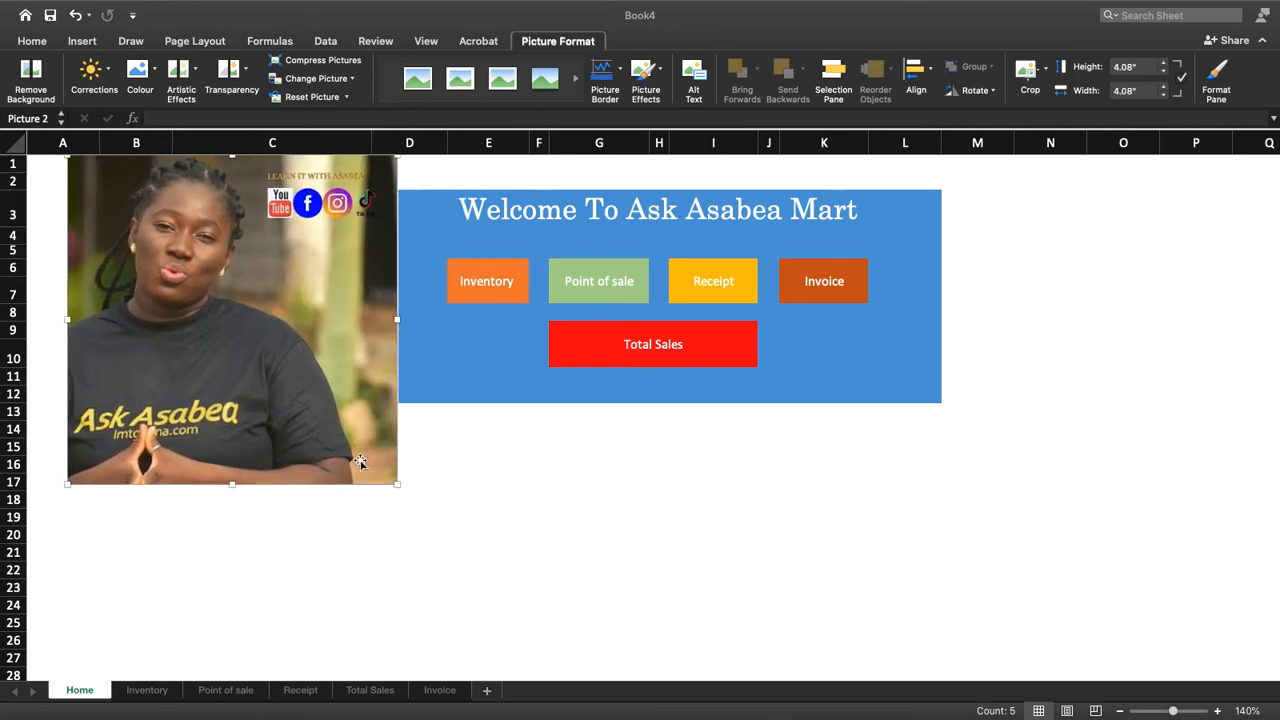
{"action": "left_click_drag", "start_coordinate": [404, 485], "coordinate": [319, 405]}
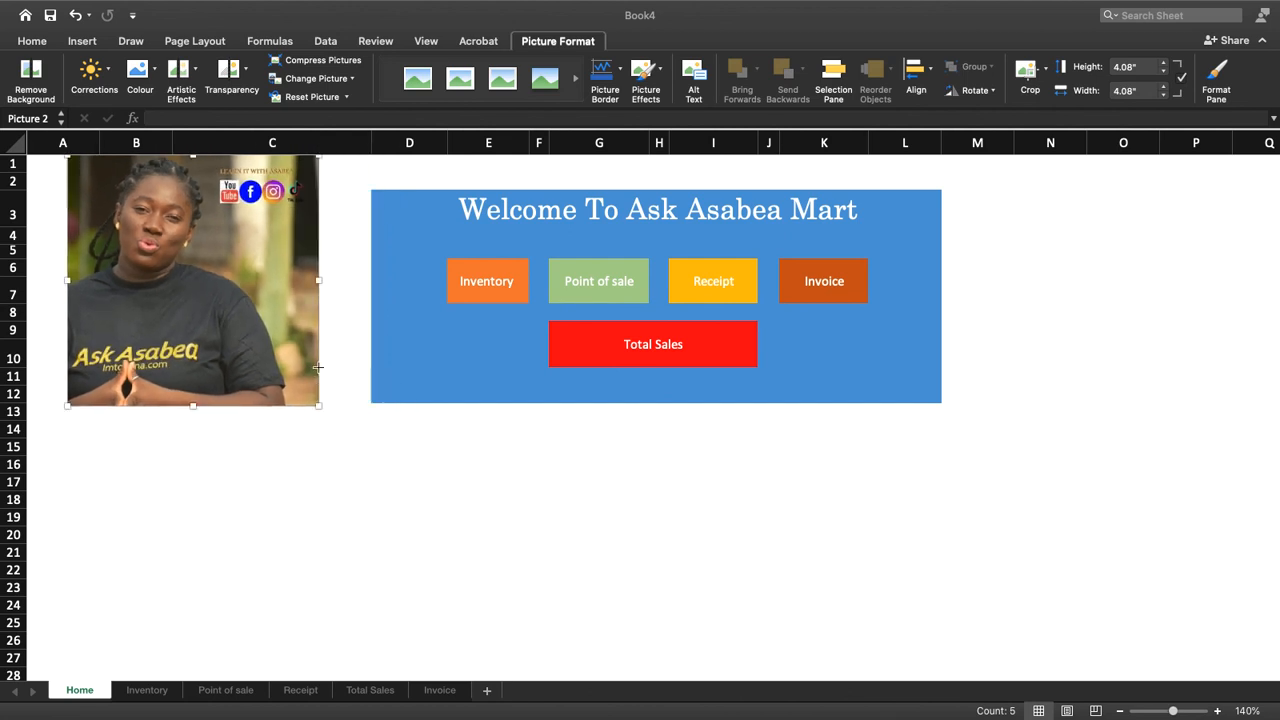
{"action": "left_click_drag", "start_coordinate": [238, 298], "coordinate": [297, 310]}
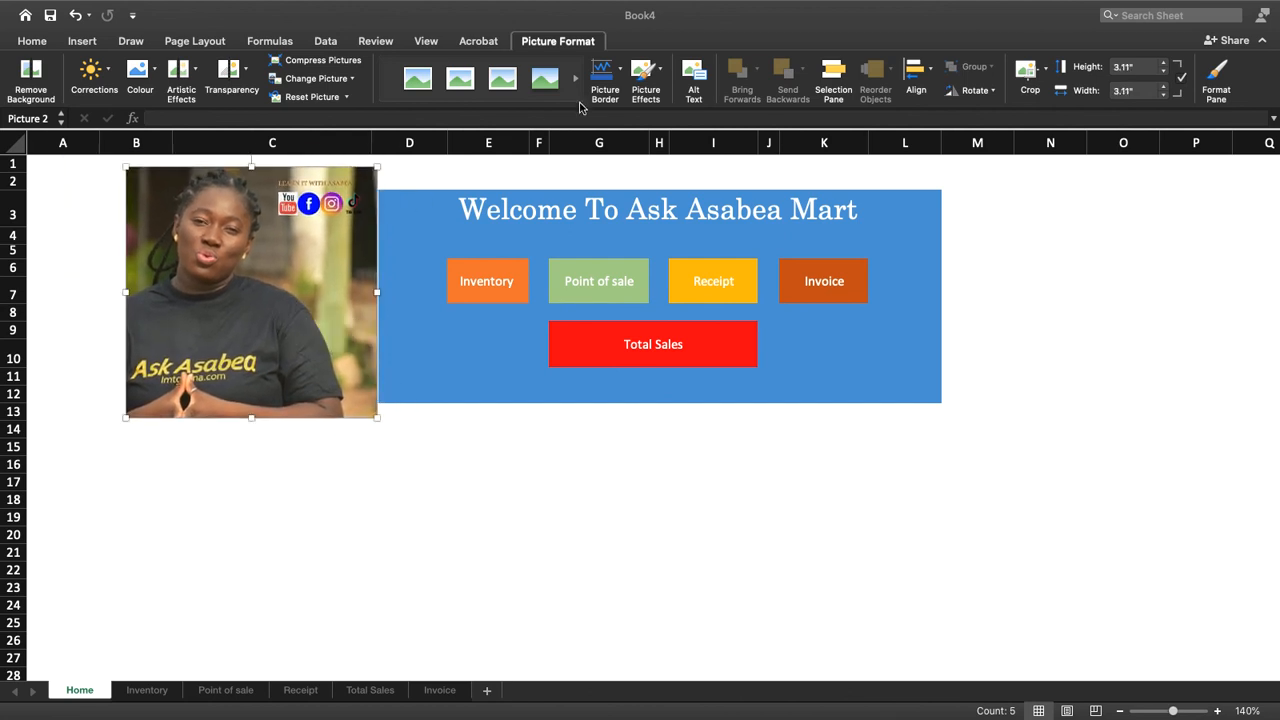
Apply the black-edged oval picture style with a shadow, and enlarge the picture to about 3.26 by 3.4 inches, overlapping the blue panel
{"action": "left_click", "coordinate": [576, 80]}
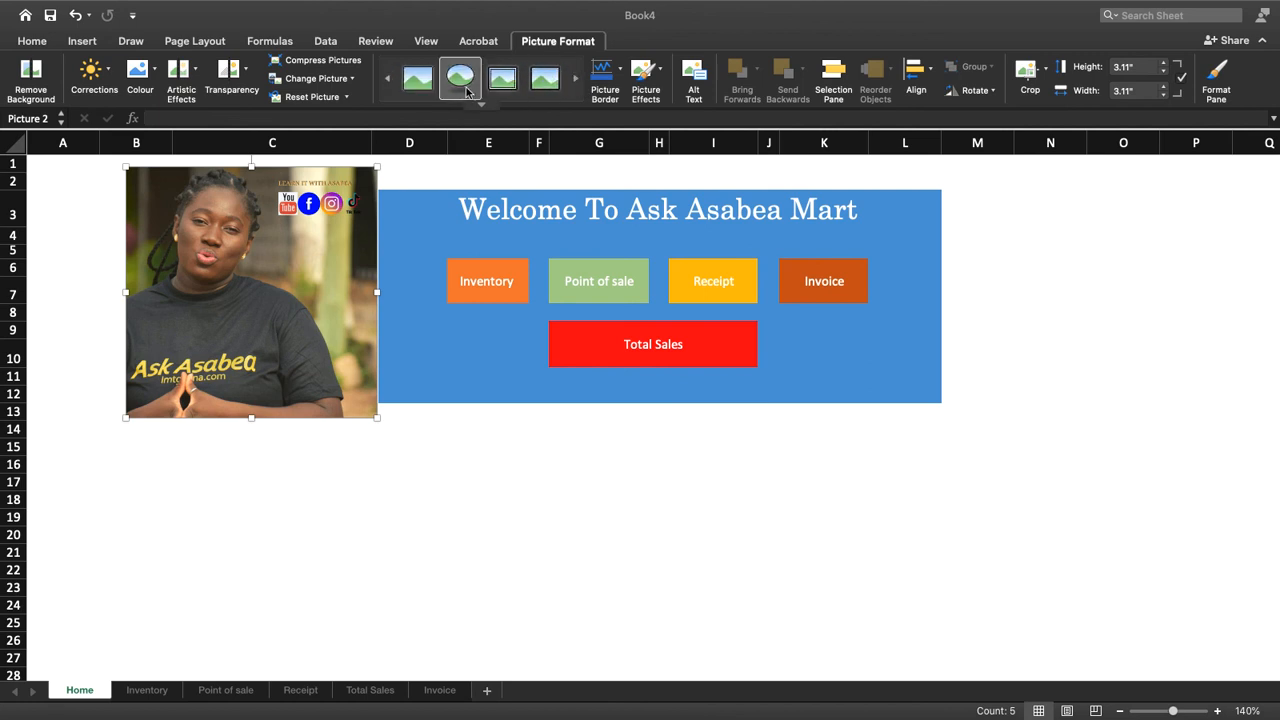
{"action": "left_click", "coordinate": [469, 93]}
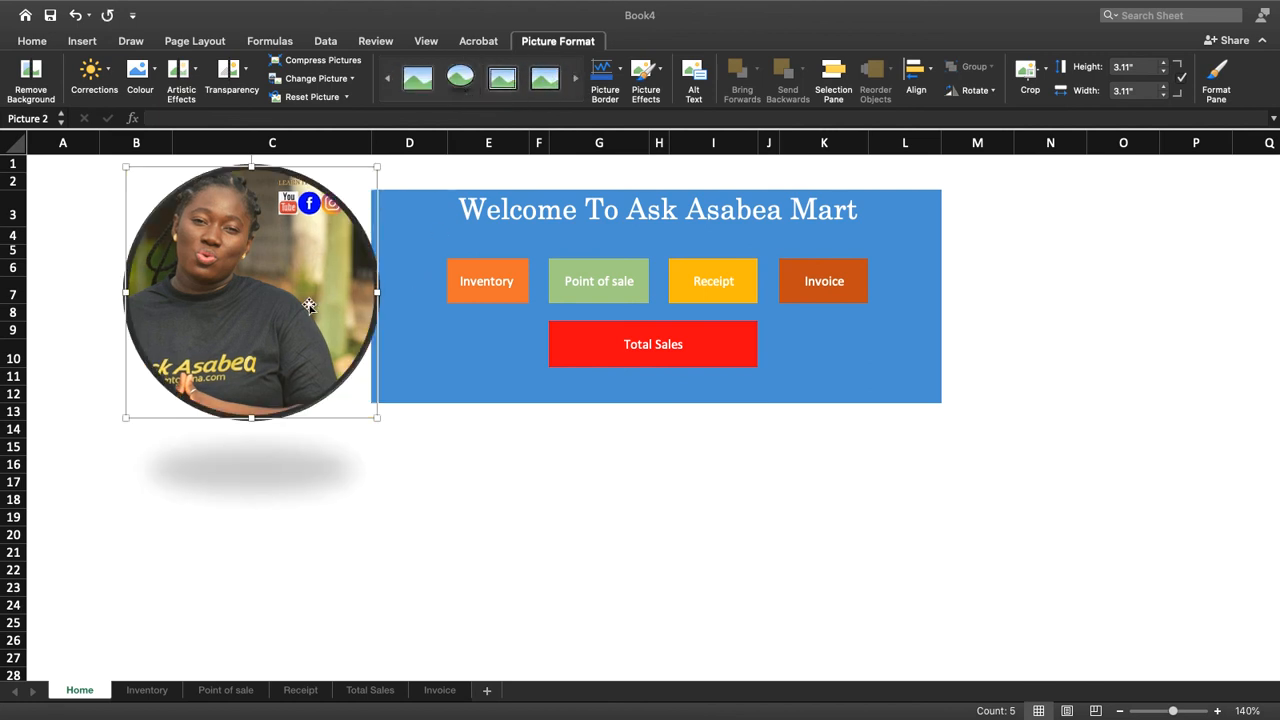
{"action": "left_click_drag", "start_coordinate": [377, 167], "coordinate": [401, 155]}
{"action": "left_click_drag", "start_coordinate": [343, 272], "coordinate": [373, 280]}
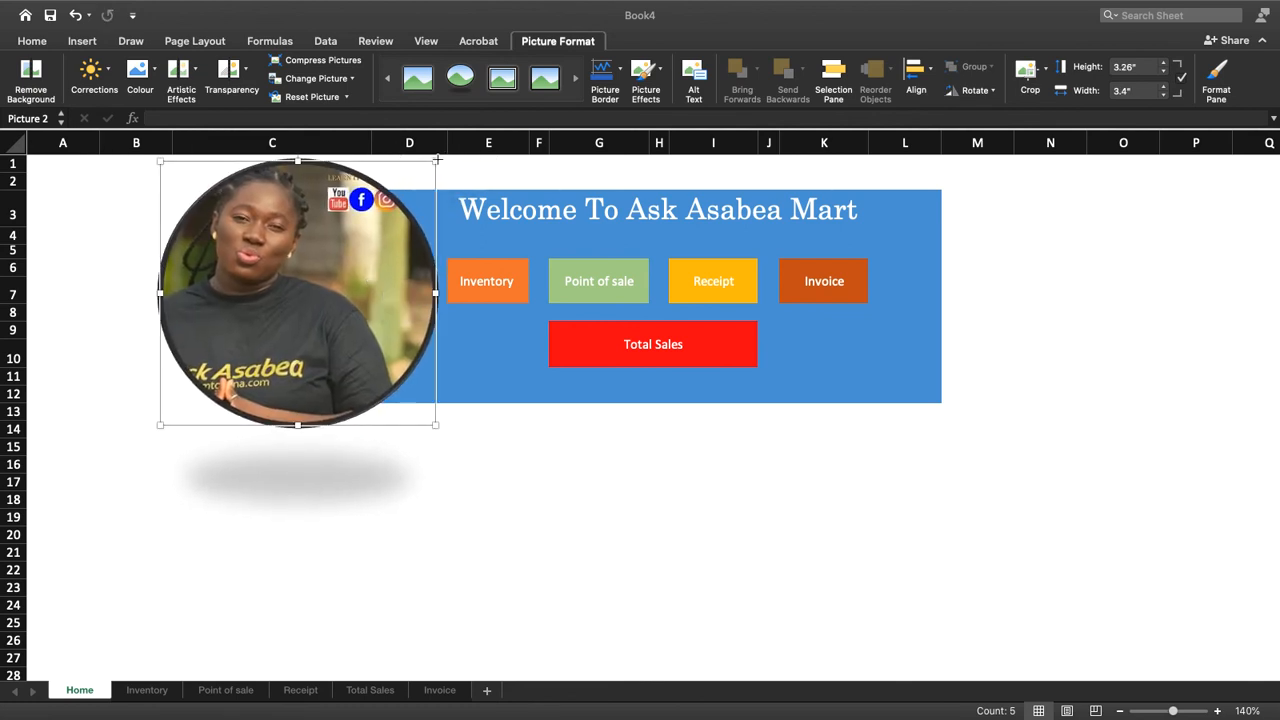
{"action": "left_click", "coordinate": [619, 486]}
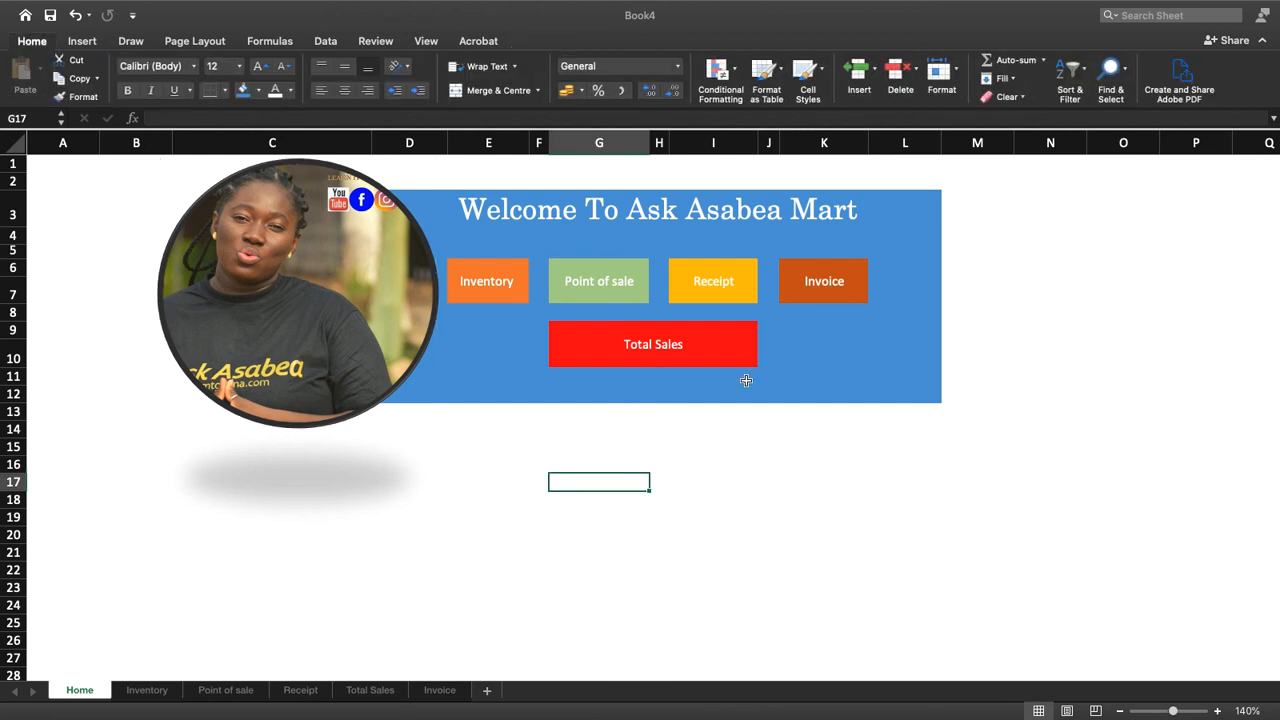
Apply outside borders around the blue welcome panel, cells D3:L12
{"action": "left_click", "coordinate": [906, 350]}
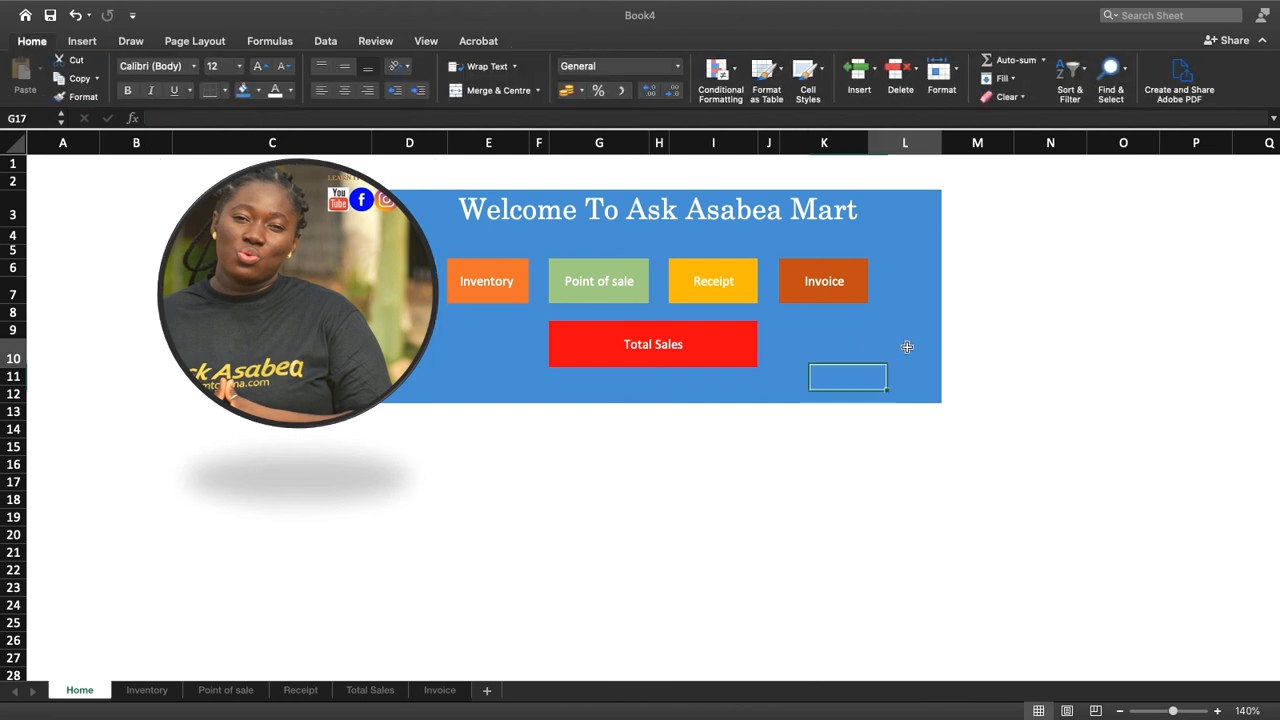
{"action": "left_click", "coordinate": [905, 184]}
{"action": "left_click", "coordinate": [438, 198]}
{"action": "left_click_drag", "start_coordinate": [438, 198], "coordinate": [929, 388]}
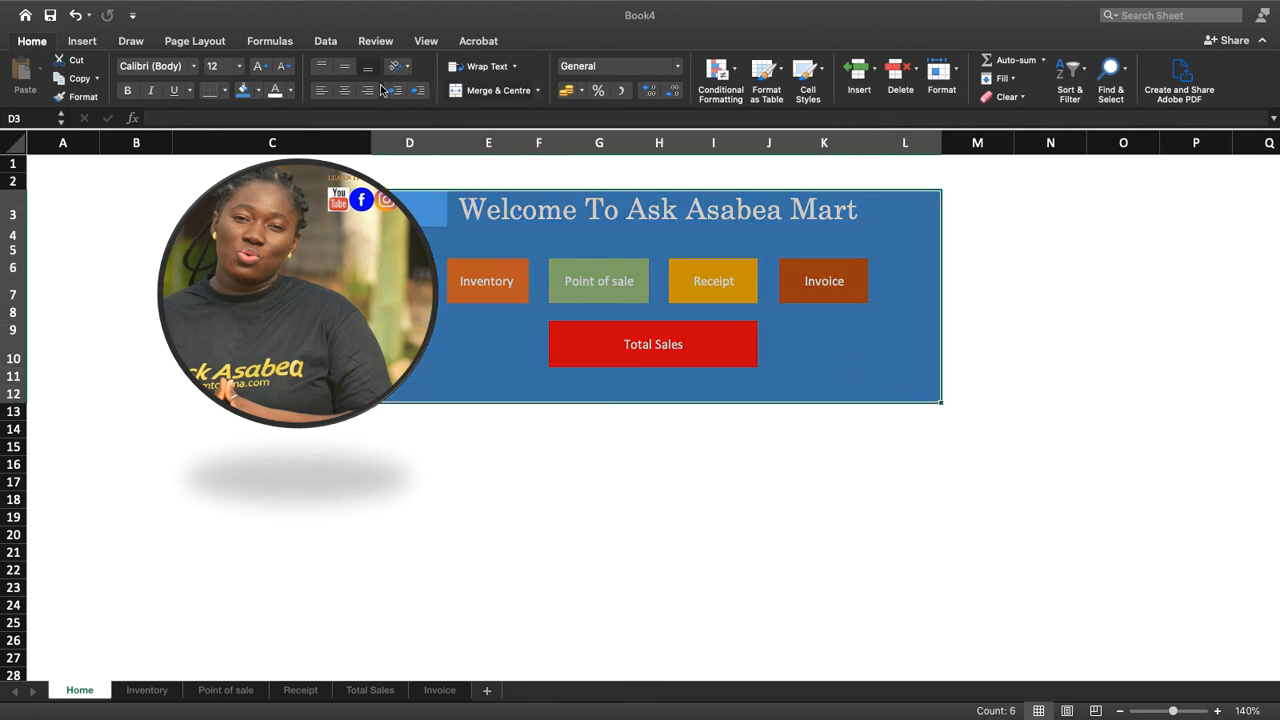
{"action": "left_click", "coordinate": [226, 90]}
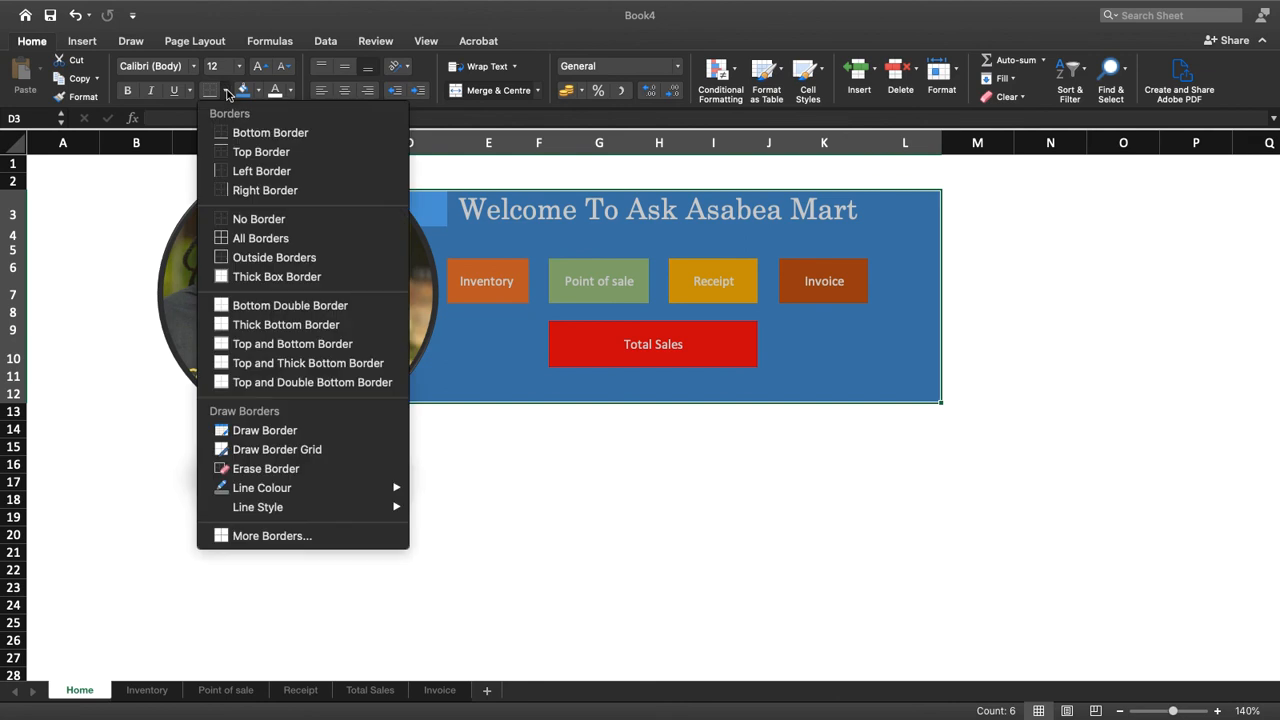
{"action": "left_click", "coordinate": [293, 261]}
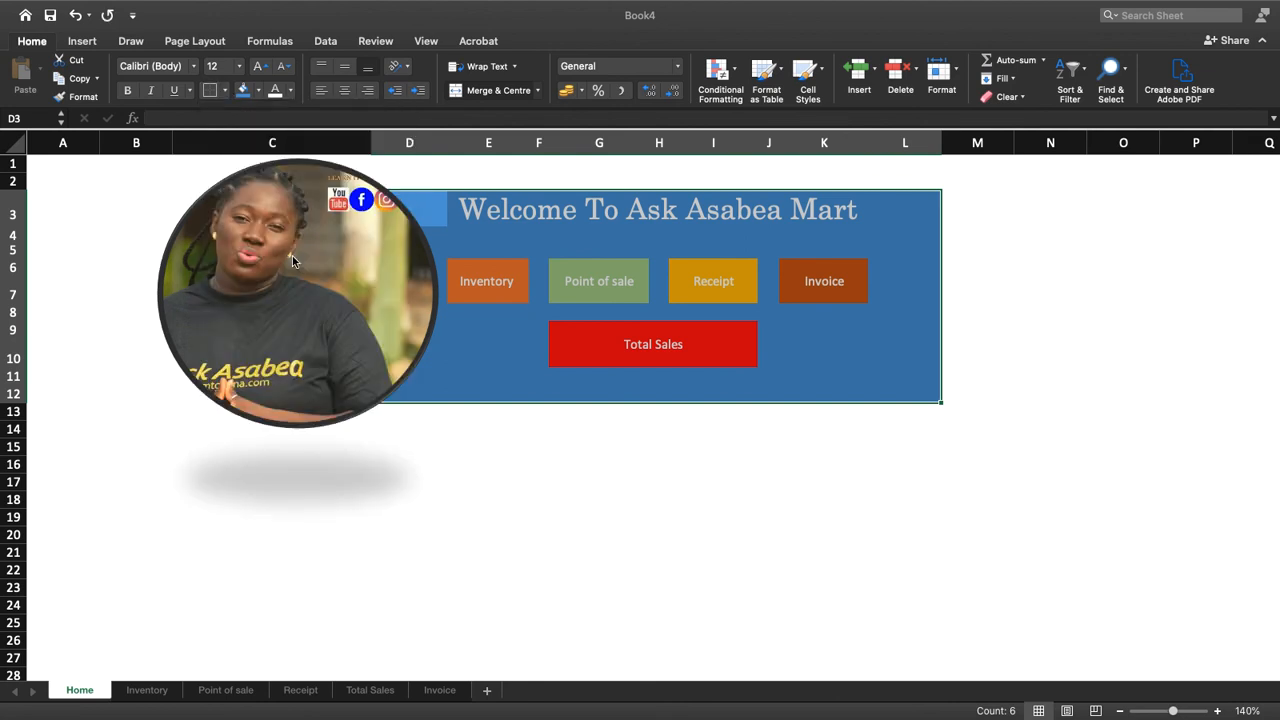
Draw a double-line border around the blue welcome panel, cells D3:L12, and leave border drawing mode
{"action": "left_click", "coordinate": [226, 91]}
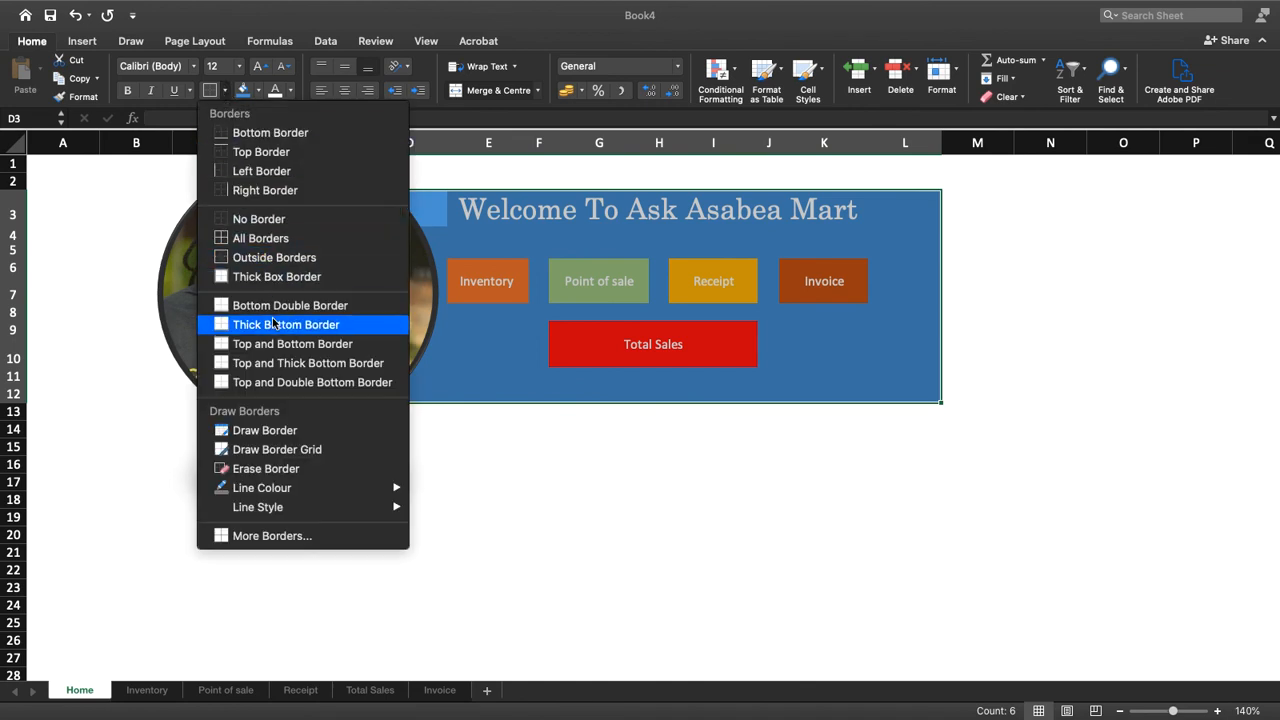
{"action": "mouse_move", "coordinate": [300, 488]}
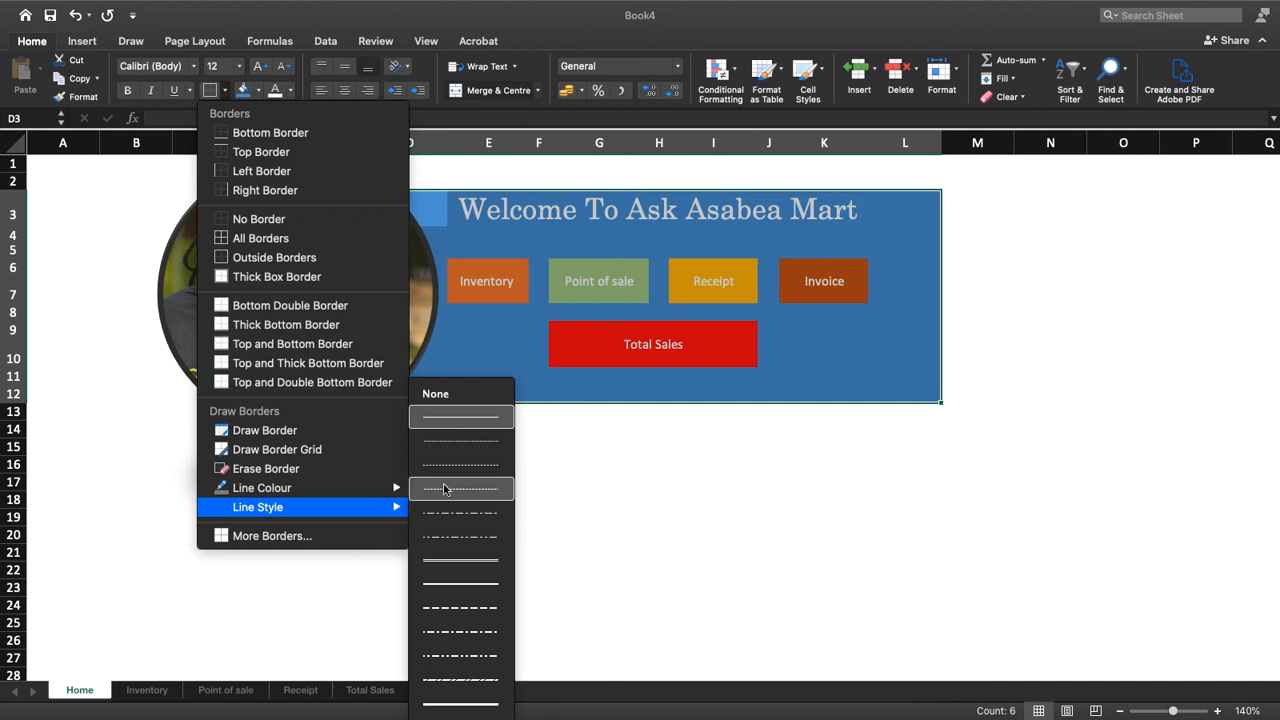
{"action": "left_click", "coordinate": [477, 564]}
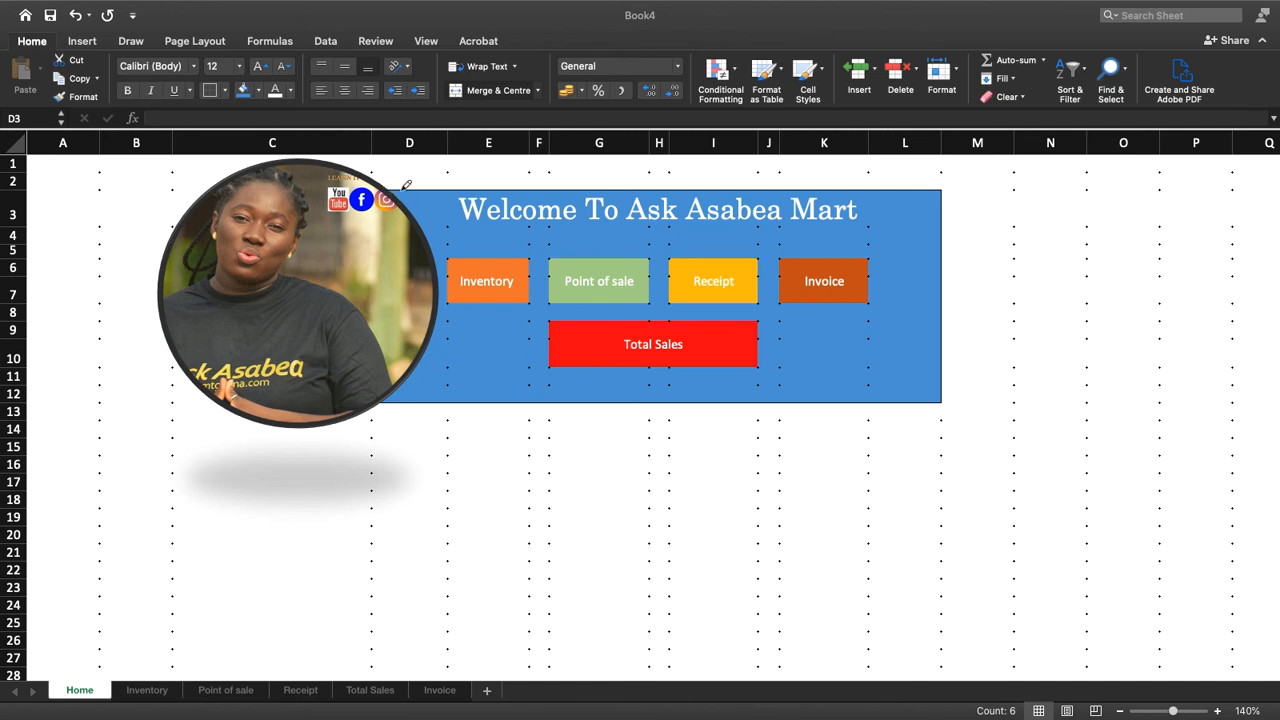
{"action": "mouse_move", "coordinate": [400, 189]}
{"action": "left_mouse_down"}
{"action": "mouse_move", "coordinate": [557, 172]}
{"action": "mouse_move", "coordinate": [937, 182]}
{"action": "mouse_move", "coordinate": [960, 400]}
{"action": "left_mouse_up"}
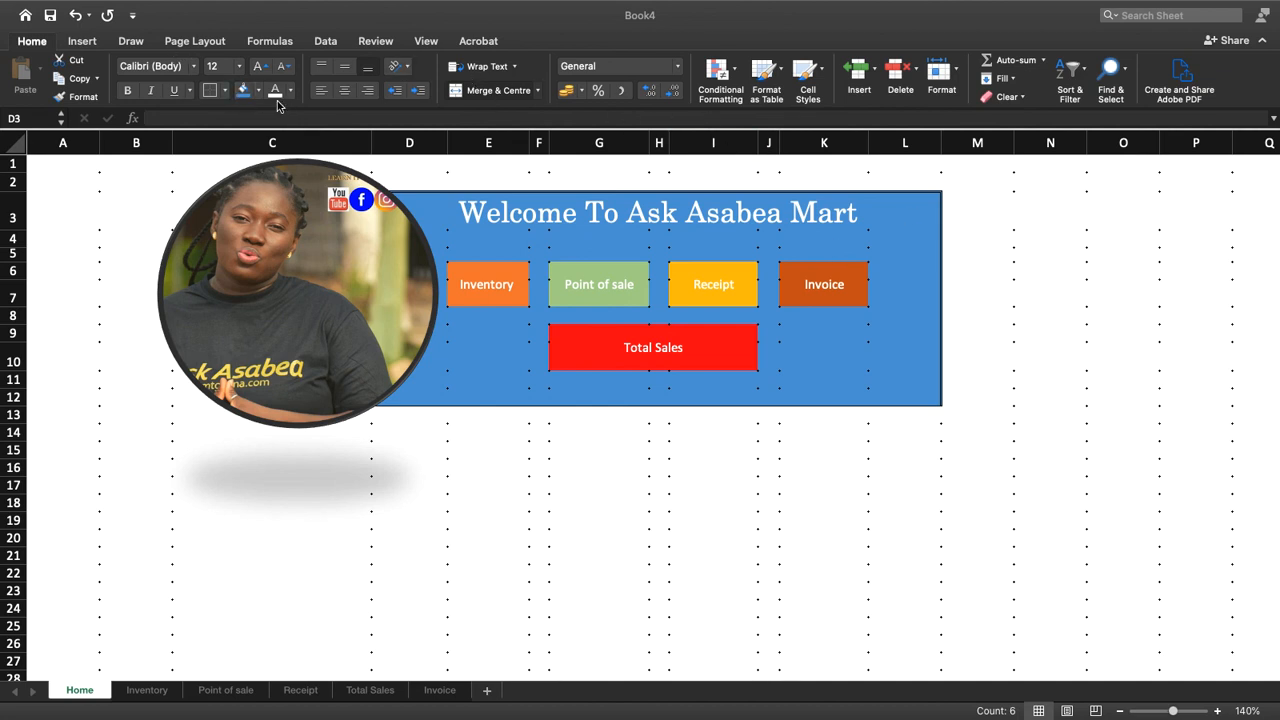
{"action": "left_click", "coordinate": [225, 90]}
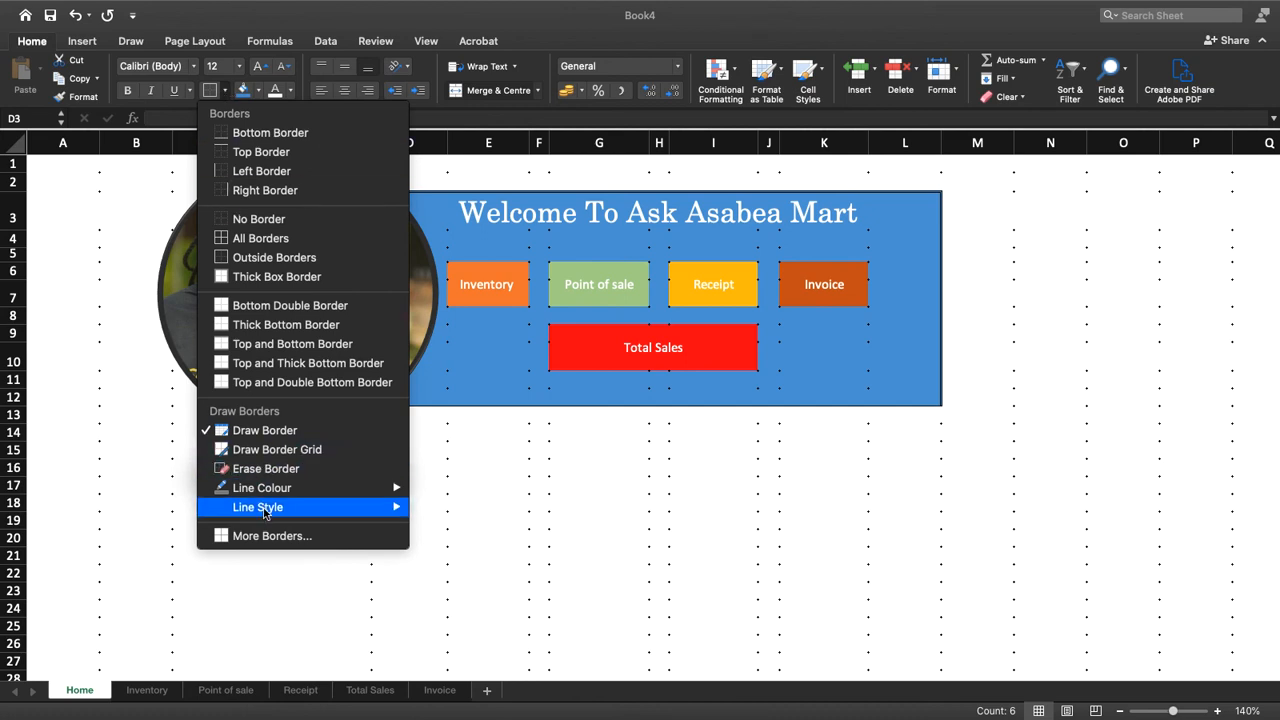
{"action": "mouse_move", "coordinate": [298, 507]}
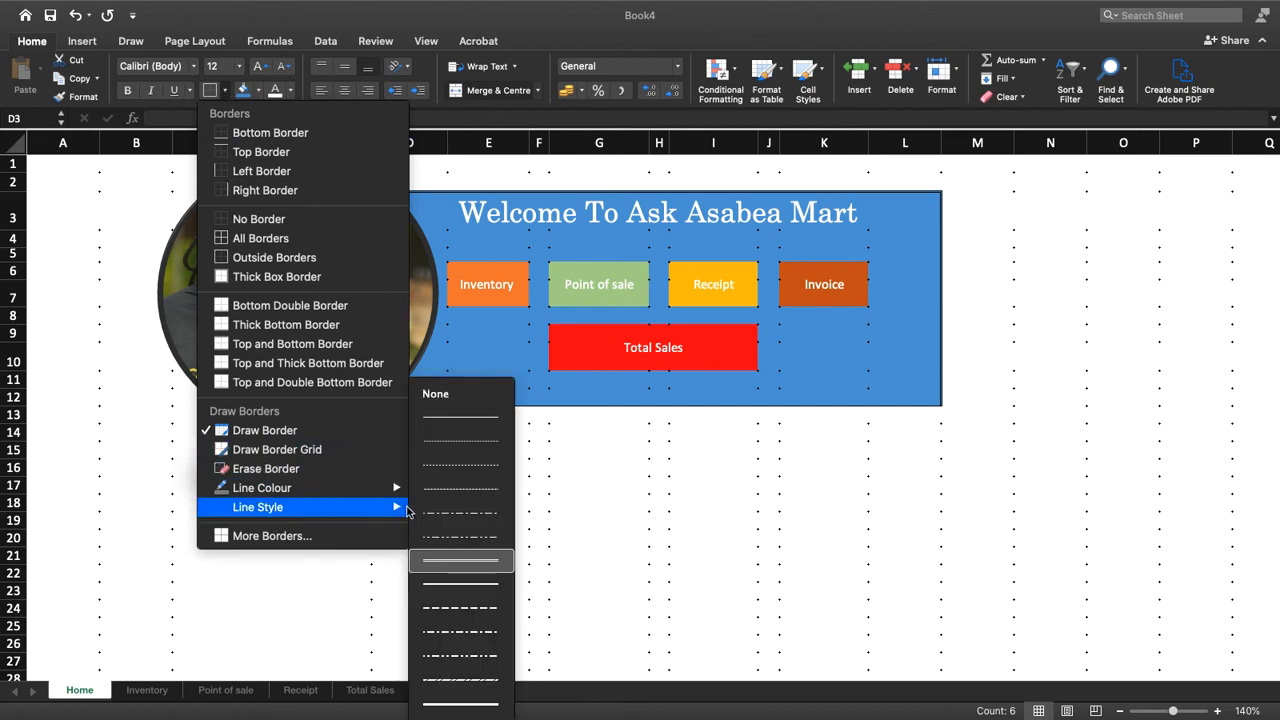
{"action": "left_click", "coordinate": [311, 429]}
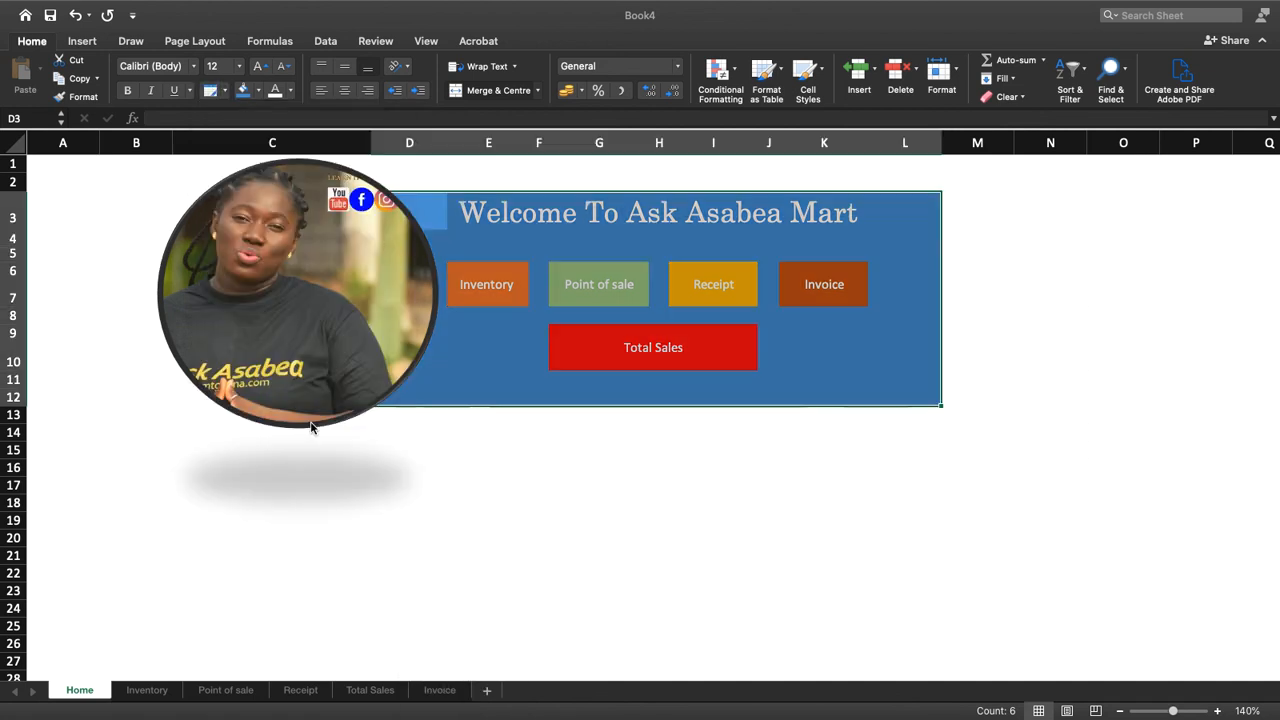
{"action": "left_click", "coordinate": [1062, 264]}
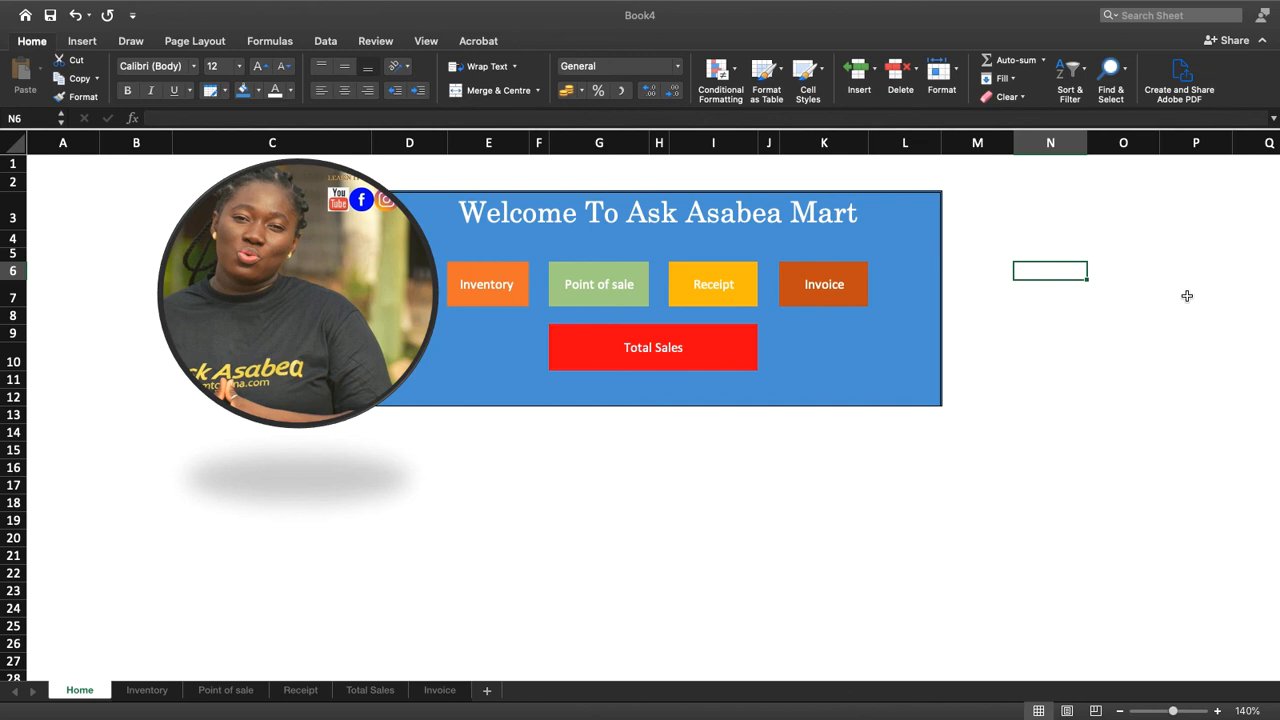